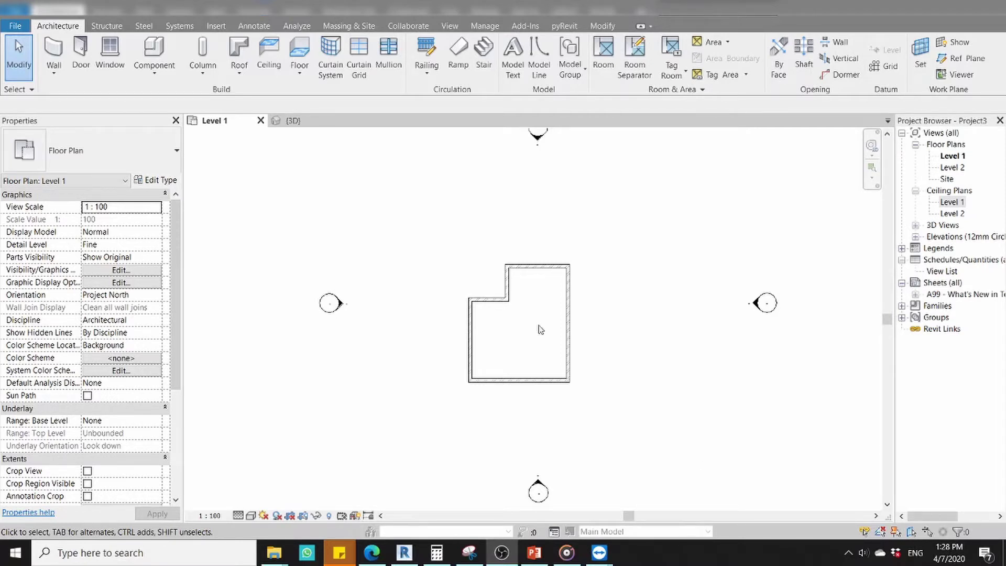
Dismiss the save reminder without saving the project.
{"action": "scroll", "coordinate": [544, 370], "scroll_direction": "up", "scroll_amount": 1}
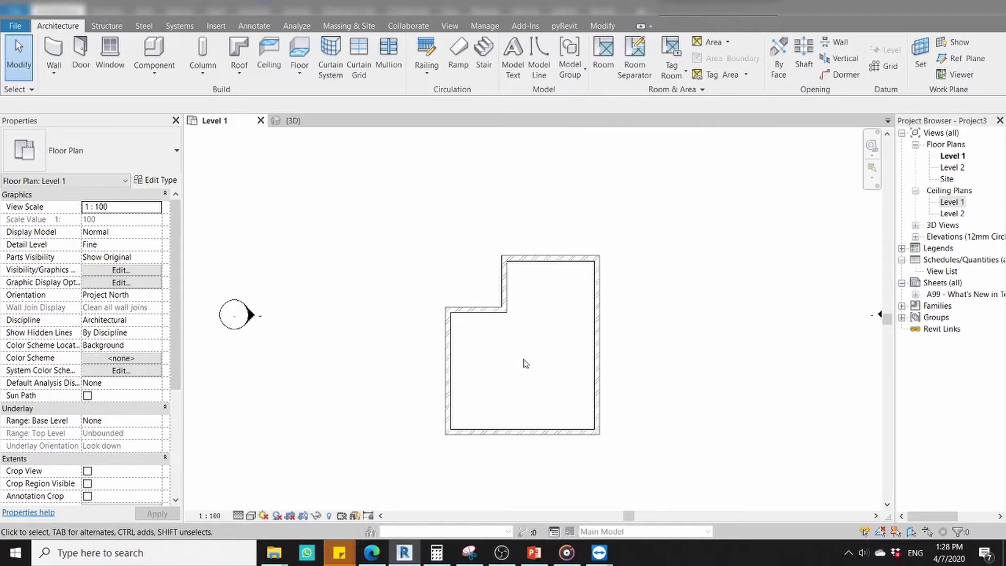
{"action": "scroll", "coordinate": [531, 380], "scroll_direction": "up", "scroll_amount": 1}
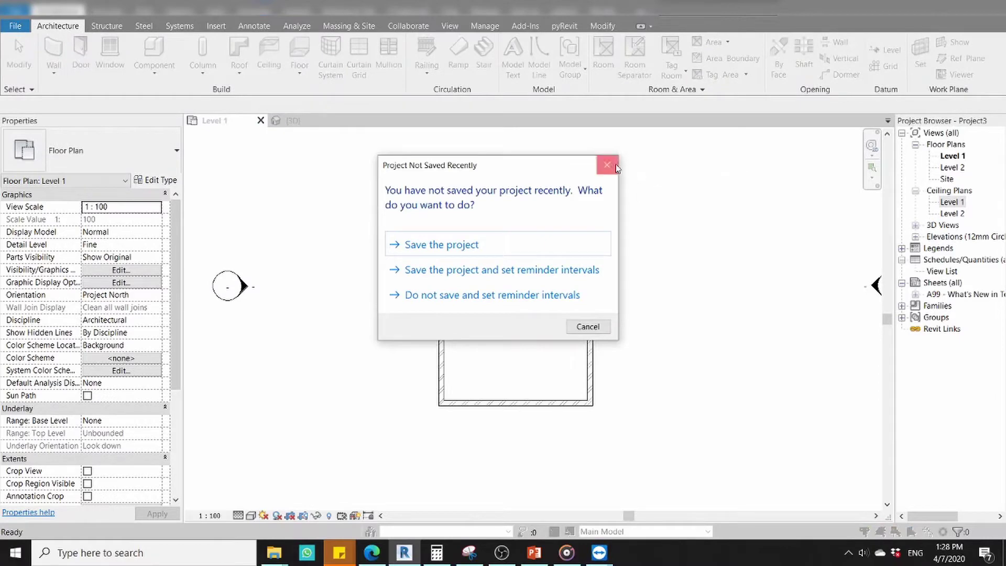
{"action": "left_click", "coordinate": [613, 165]}
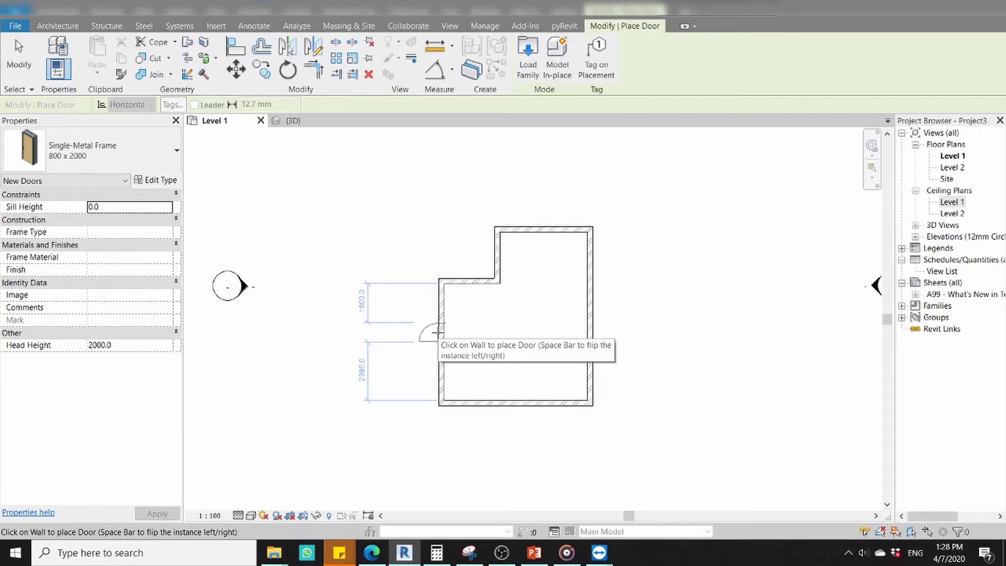
Place a Single-Metal Frame 800 x 2000 door in the left wall, 1000 mm below the wall above.
{"action": "scroll", "coordinate": [438, 332], "scroll_direction": "up", "scroll_amount": 1}
{"action": "scroll", "coordinate": [438, 346], "scroll_direction": "up", "scroll_amount": 1}
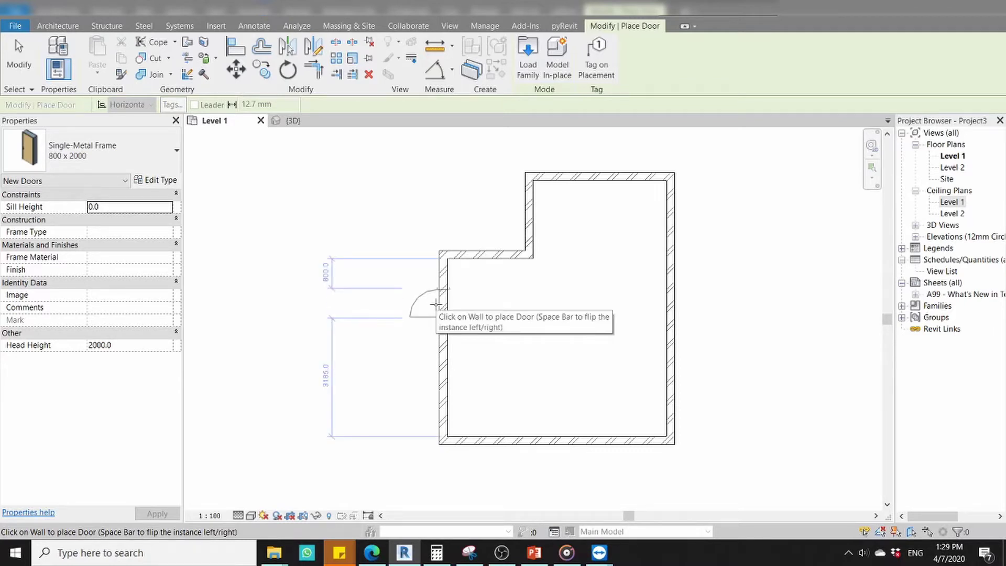
{"action": "left_click", "coordinate": [434, 303]}
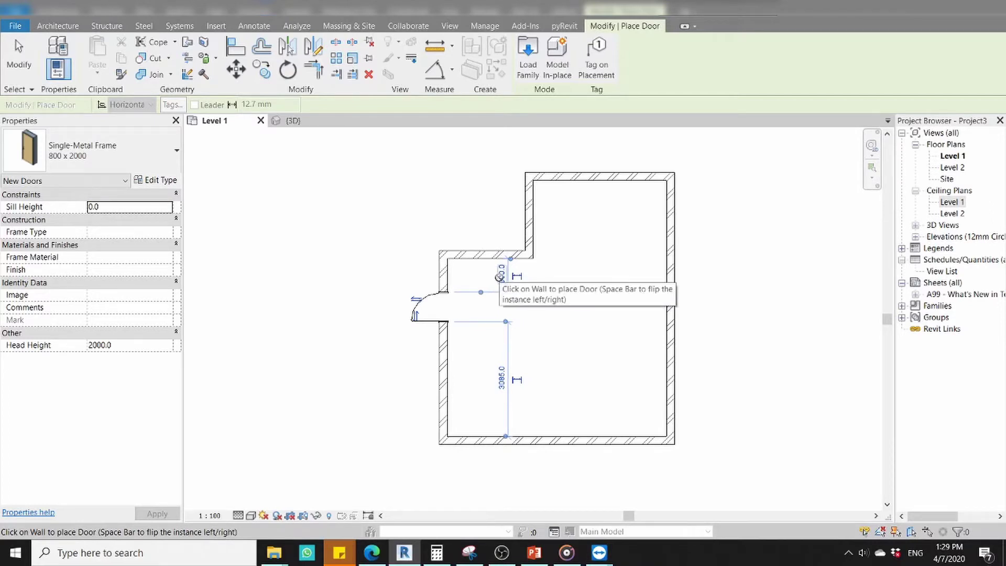
{"action": "left_click", "coordinate": [501, 278]}
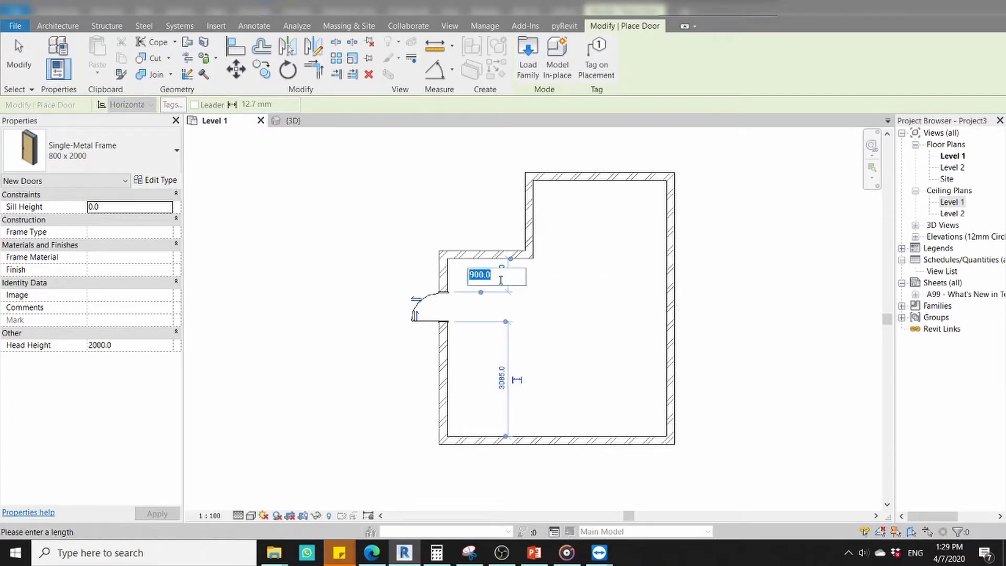
{"action": "type", "text": "1"}
{"action": "type", "text": "000"}
{"action": "key", "text": "Return"}
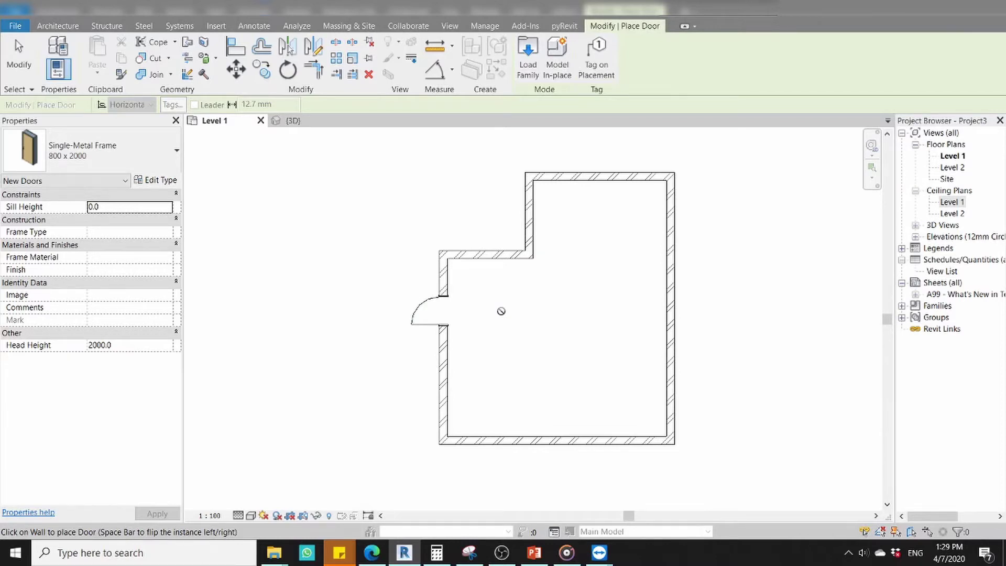
{"action": "key", "text": "Escape"}
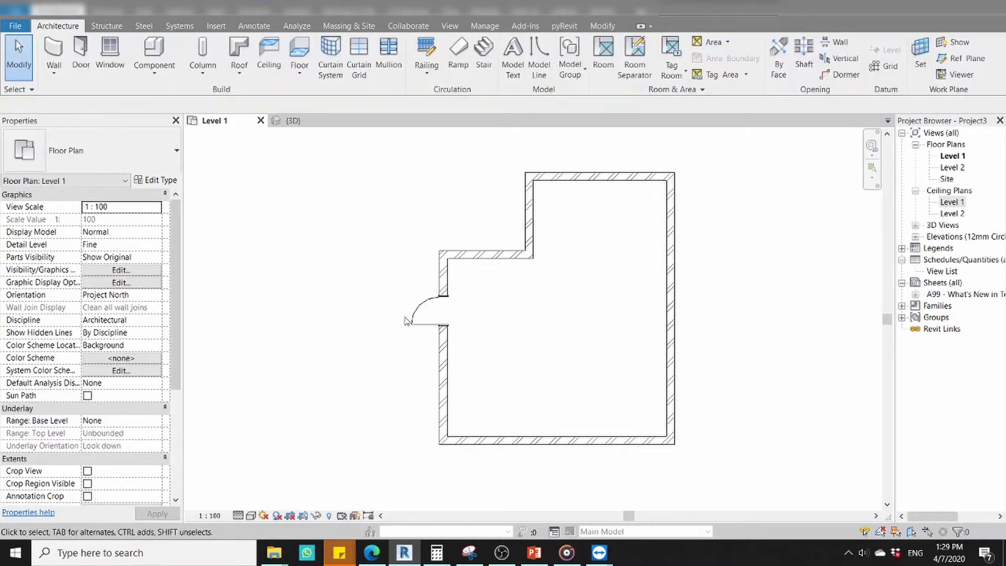
Move the left-wall door to 1200 mm below the wall above it.
{"action": "scroll", "coordinate": [406, 320], "scroll_direction": "up", "scroll_amount": 1}
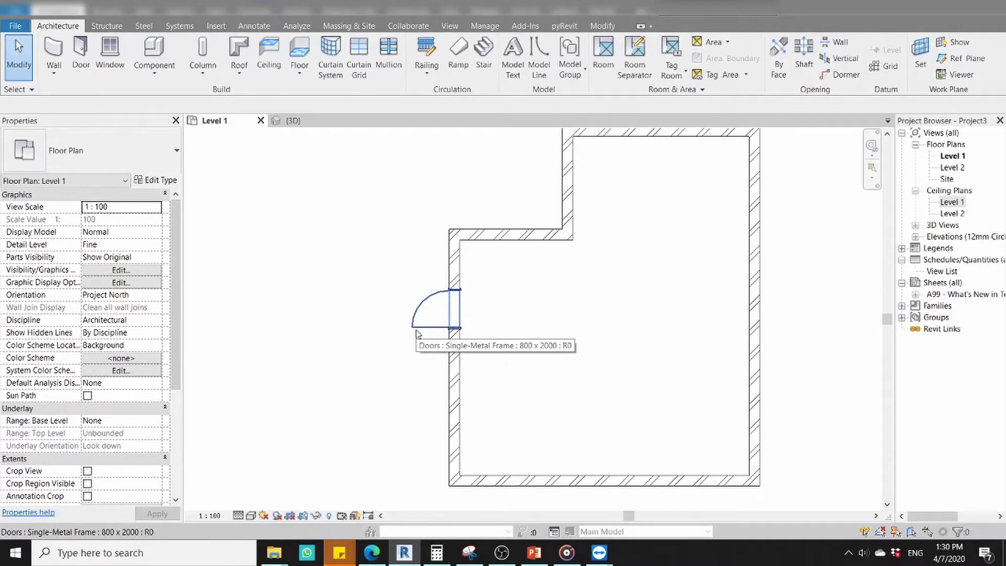
{"action": "left_click", "coordinate": [417, 332]}
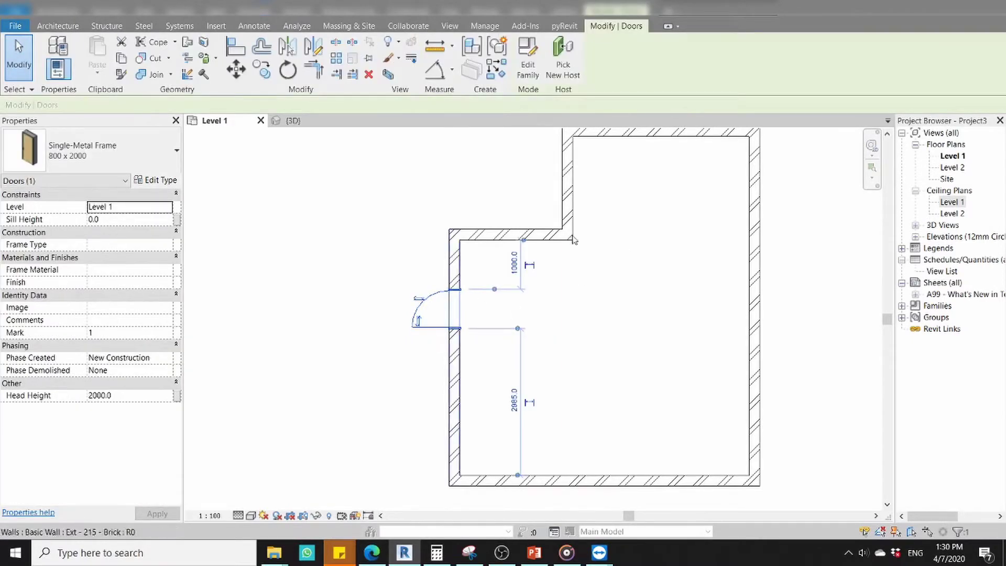
{"action": "left_click", "coordinate": [514, 266]}
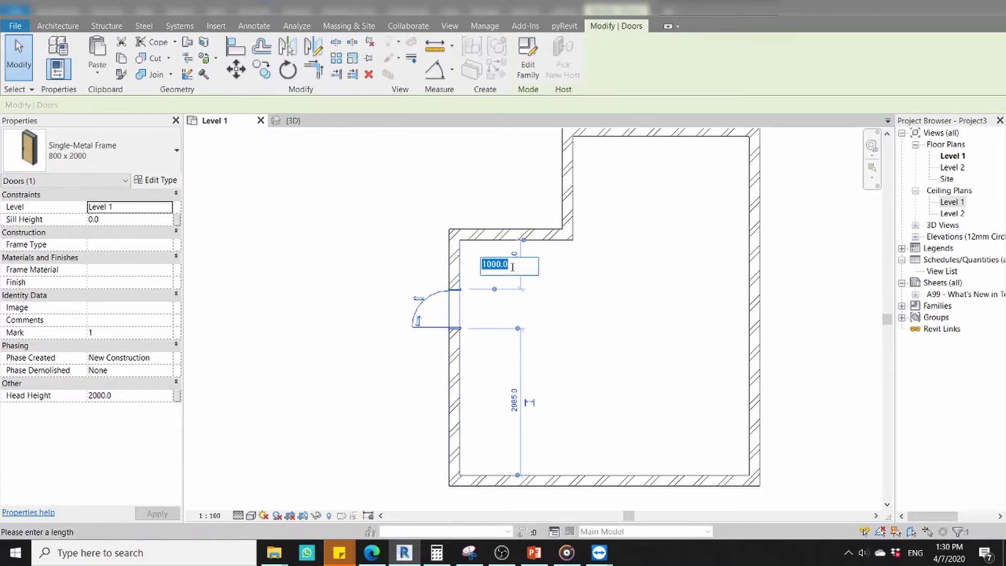
{"action": "type", "text": "1200"}
{"action": "key", "text": "Return"}
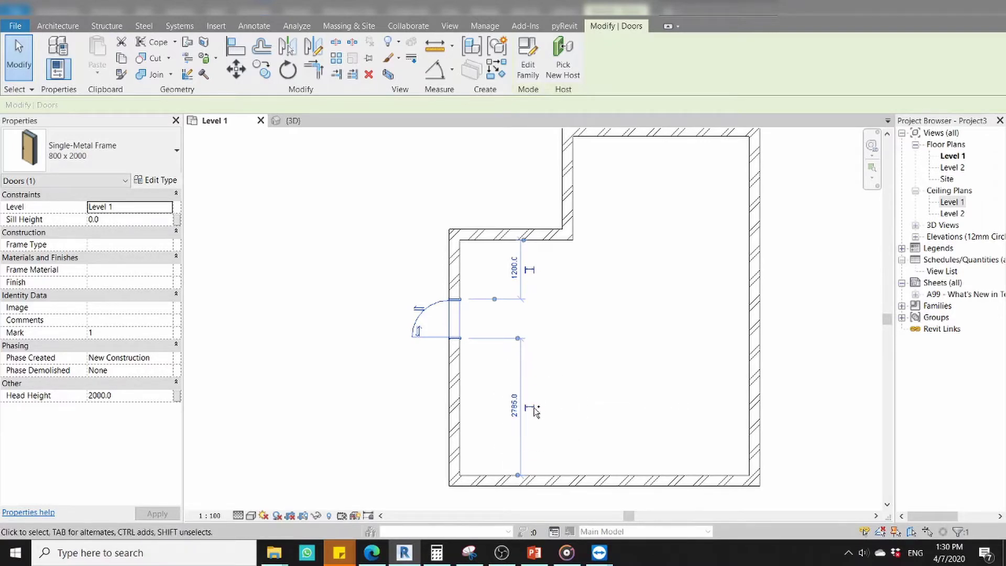
Make the 2785 measurement a permanent dimension, then delete it from the plan.
{"action": "left_click", "coordinate": [534, 409]}
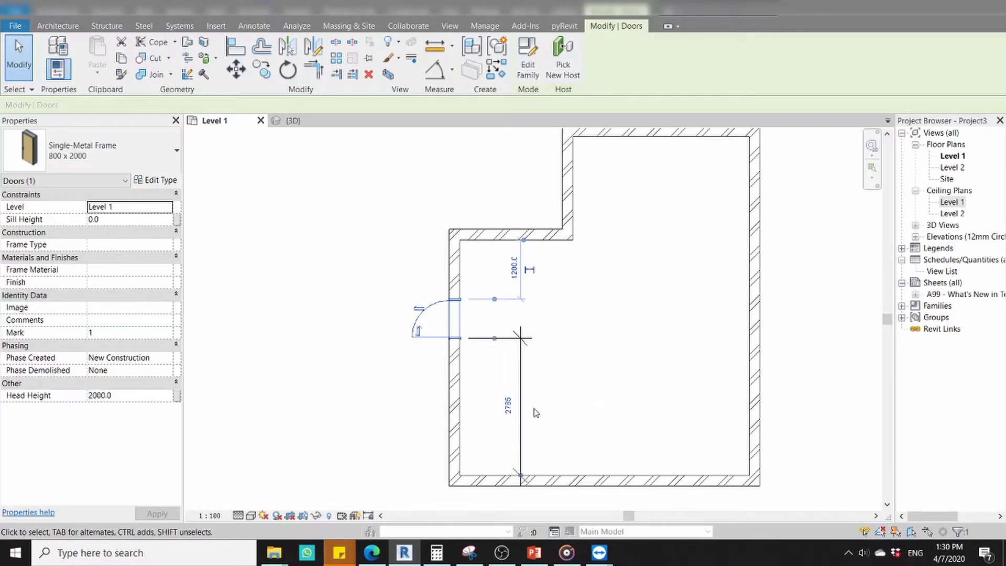
{"action": "left_click", "coordinate": [527, 434]}
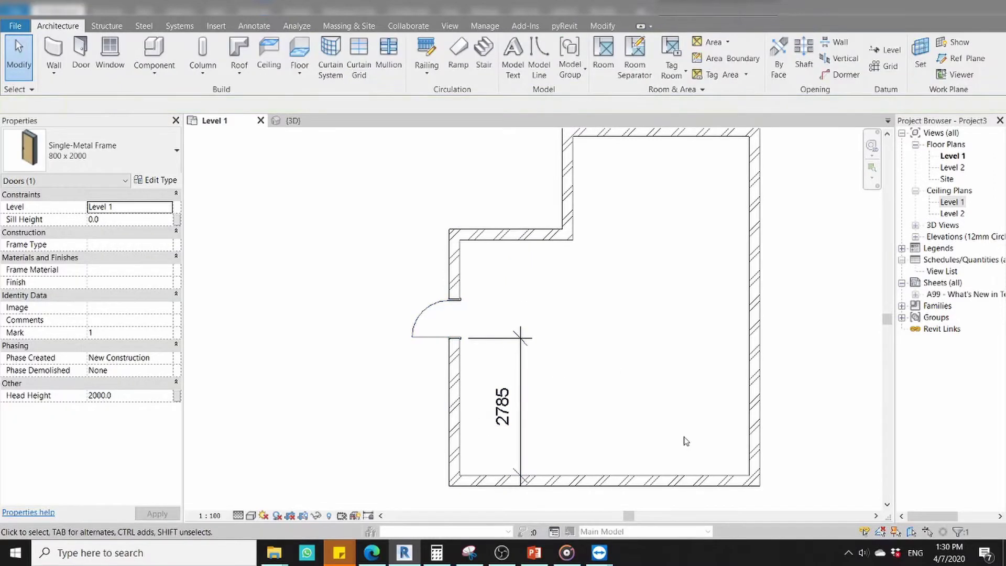
{"action": "left_click", "coordinate": [682, 438]}
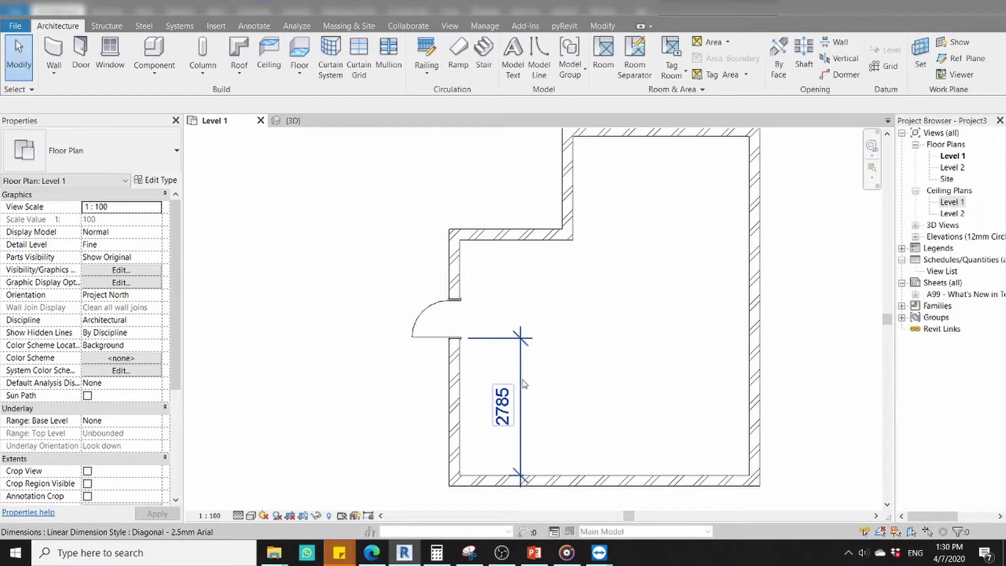
{"action": "left_click", "coordinate": [523, 378]}
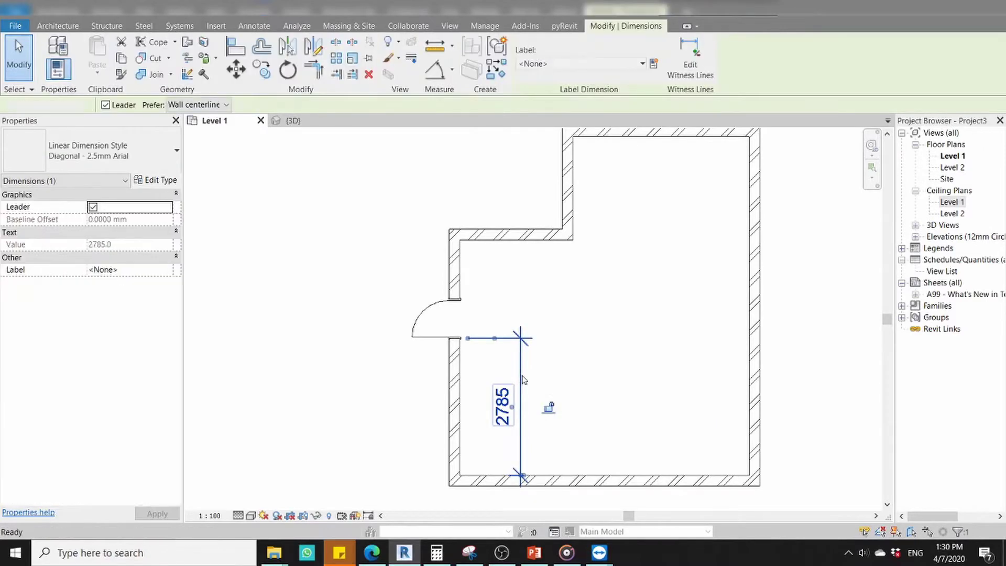
{"action": "key", "text": "Delete"}
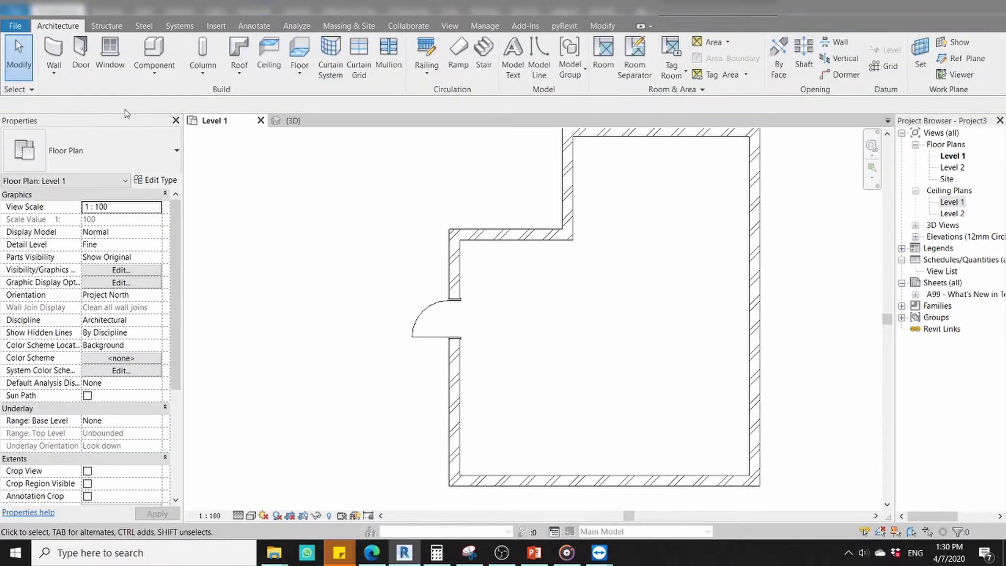
{"action": "key", "text": "d"}
{"action": "key", "text": "r"}
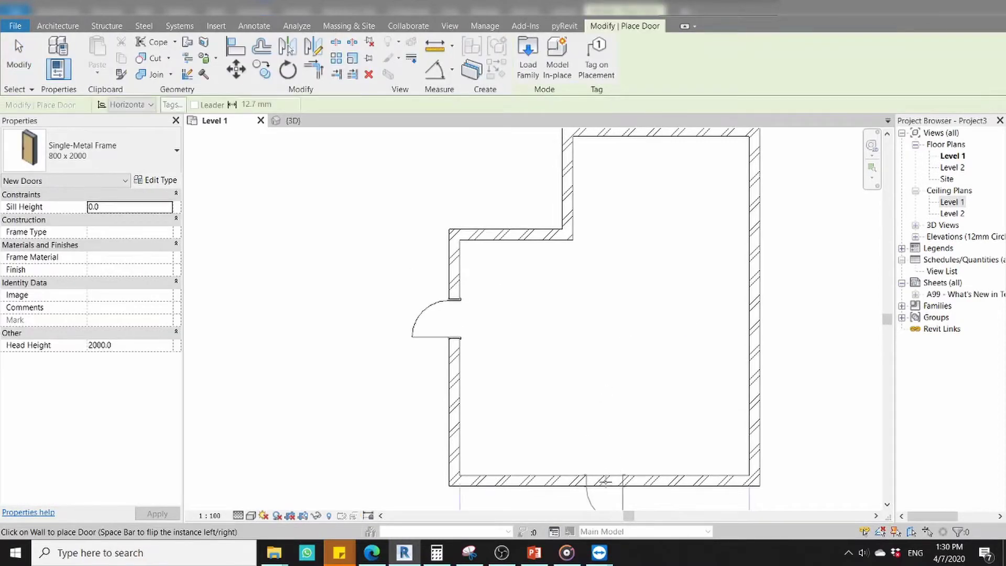
Place Single-Metal Frame doors in the bottom wall and the lower right wall.
{"action": "scroll", "coordinate": [594, 474], "scroll_direction": "down", "scroll_amount": 1}
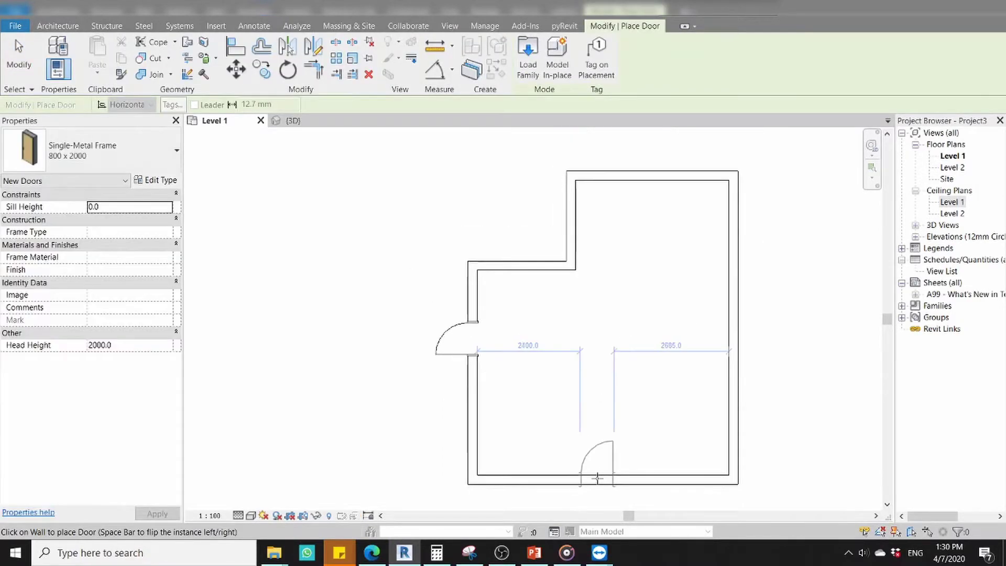
{"action": "left_click", "coordinate": [596, 473]}
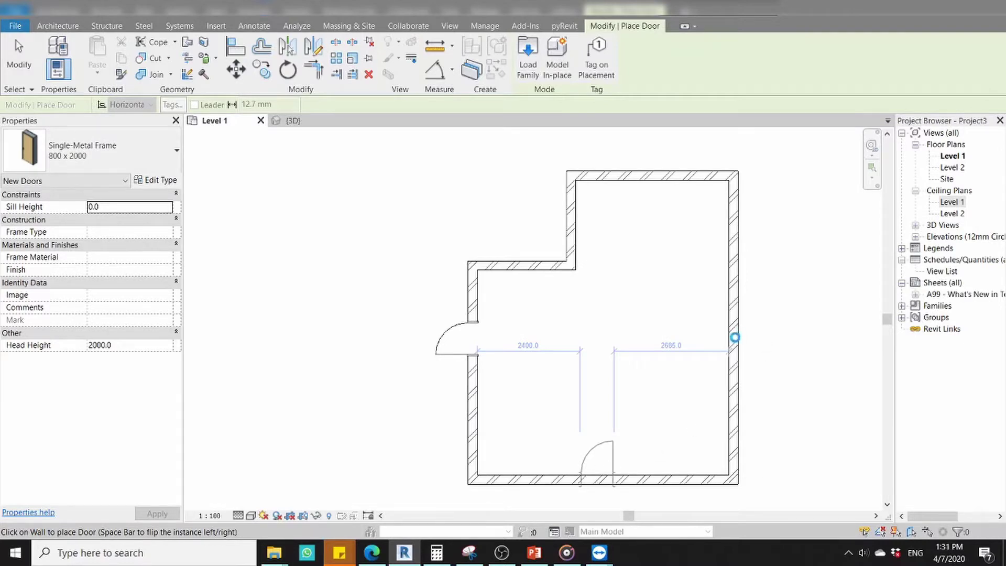
{"action": "left_click", "coordinate": [733, 402]}
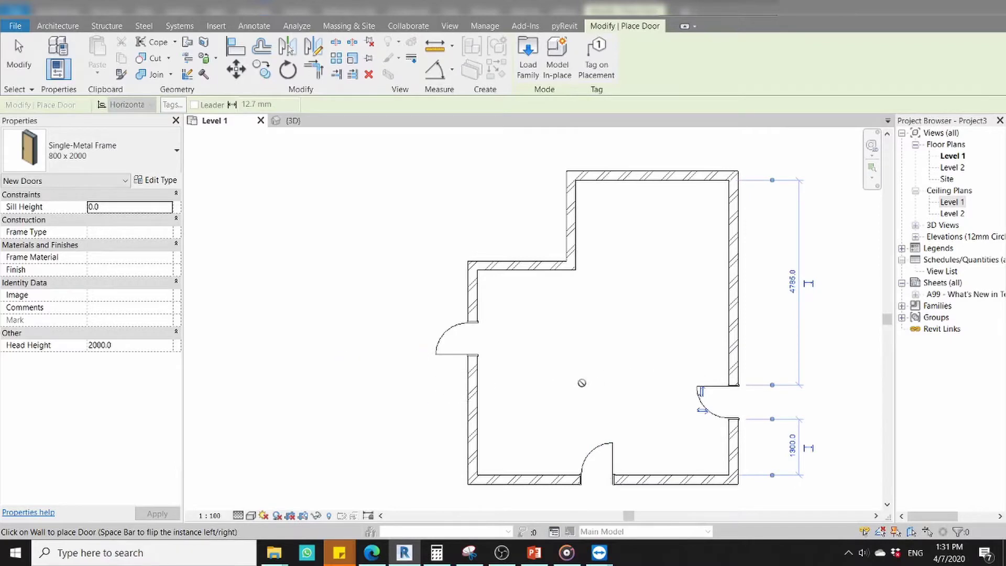
{"action": "key", "text": "Escape"}
{"action": "key", "text": "Escape"}
{"action": "scroll", "coordinate": [504, 344], "scroll_direction": "up", "scroll_amount": 1}
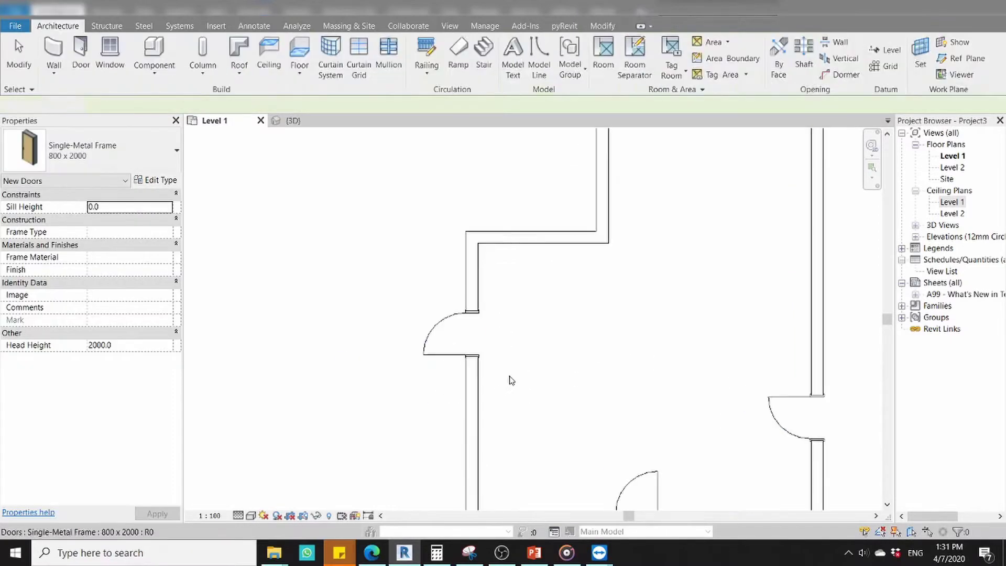
{"action": "scroll", "coordinate": [514, 367], "scroll_direction": "up", "scroll_amount": 1}
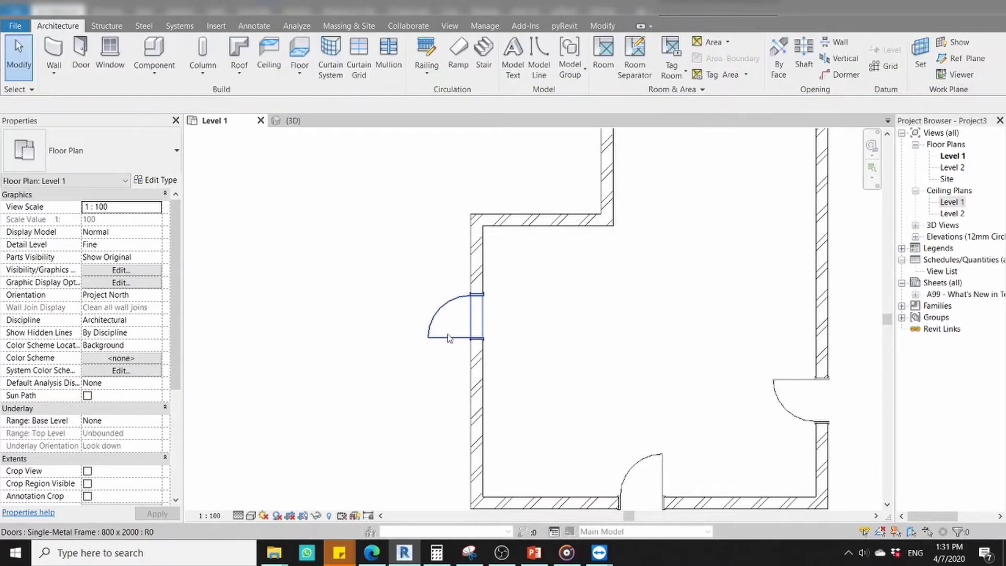
Flip the left-wall door so it swings into the room, keeping its 1200 mm offset.
{"action": "left_click", "coordinate": [447, 334]}
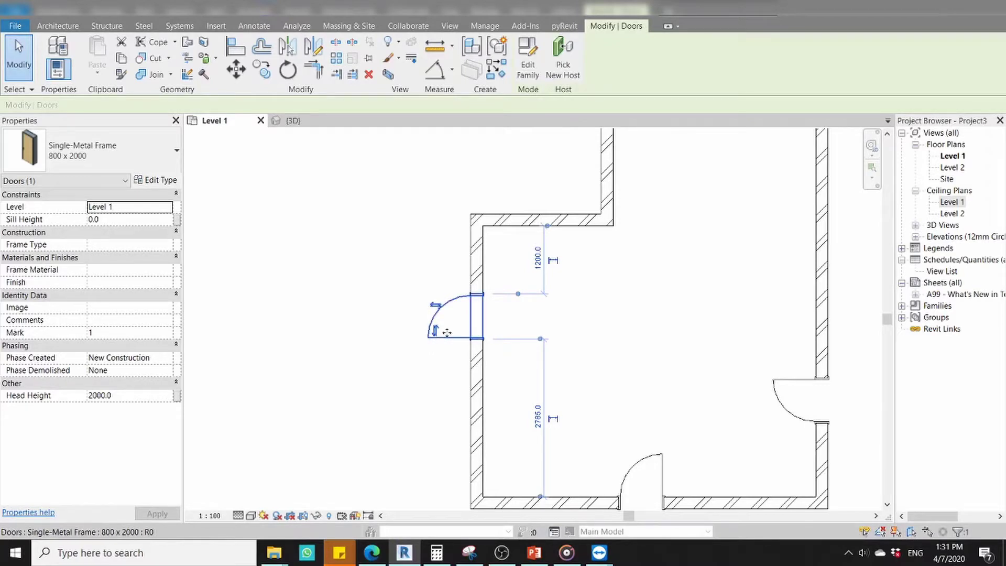
{"action": "left_click", "coordinate": [434, 330]}
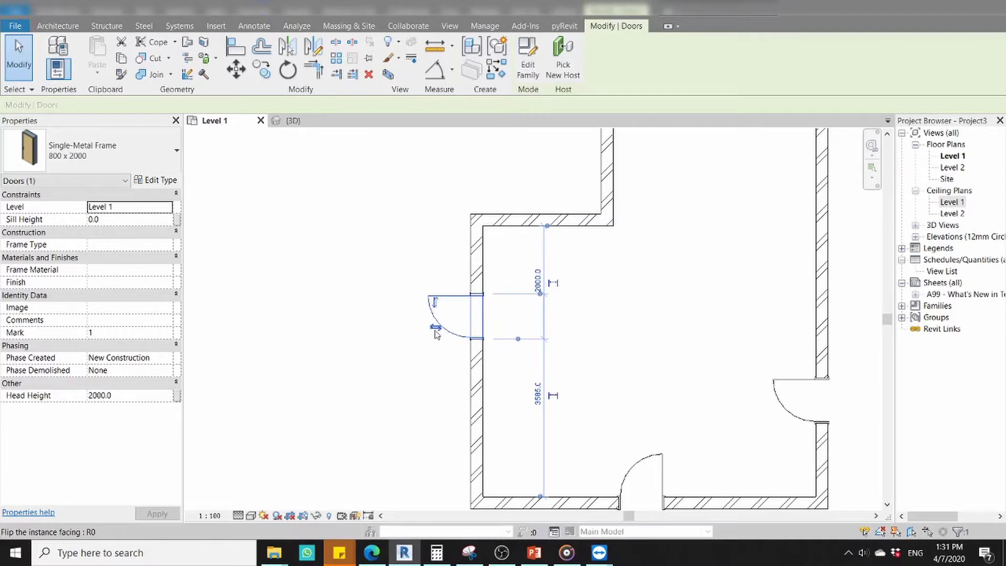
{"action": "left_click", "coordinate": [436, 330]}
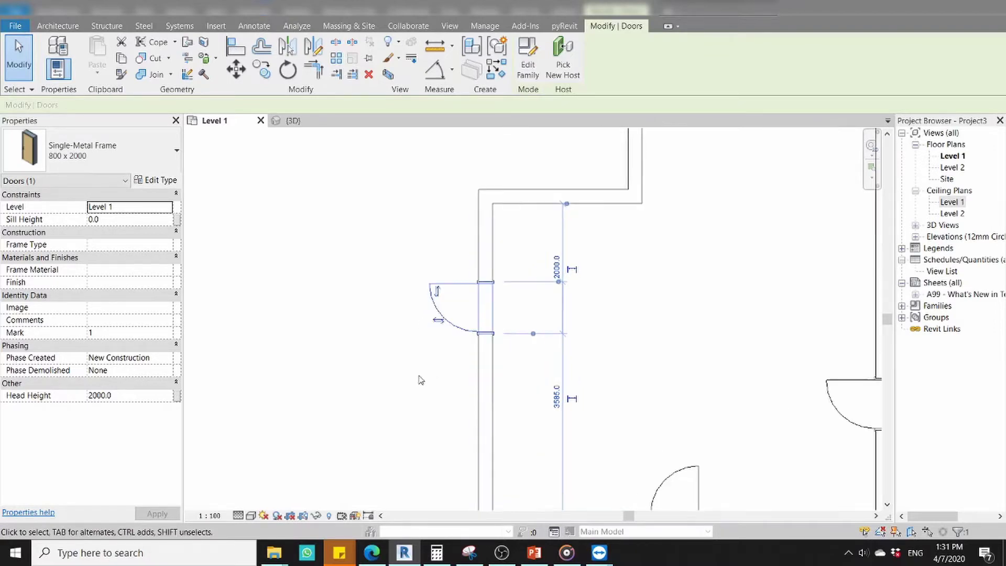
{"action": "scroll", "coordinate": [418, 376], "scroll_direction": "up", "scroll_amount": 1}
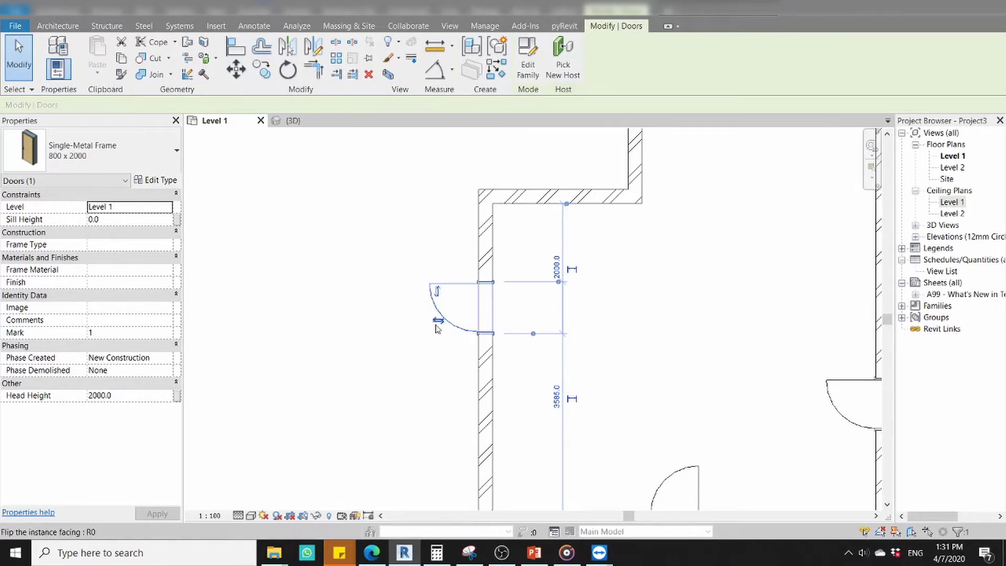
{"action": "left_click", "coordinate": [438, 321]}
{"action": "left_click", "coordinate": [439, 324]}
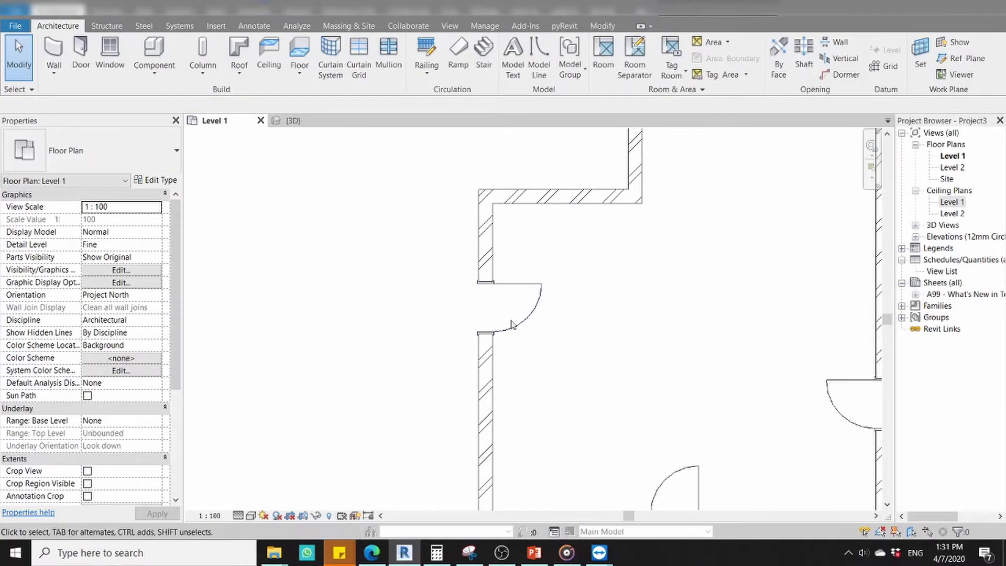
{"action": "left_click", "coordinate": [547, 324]}
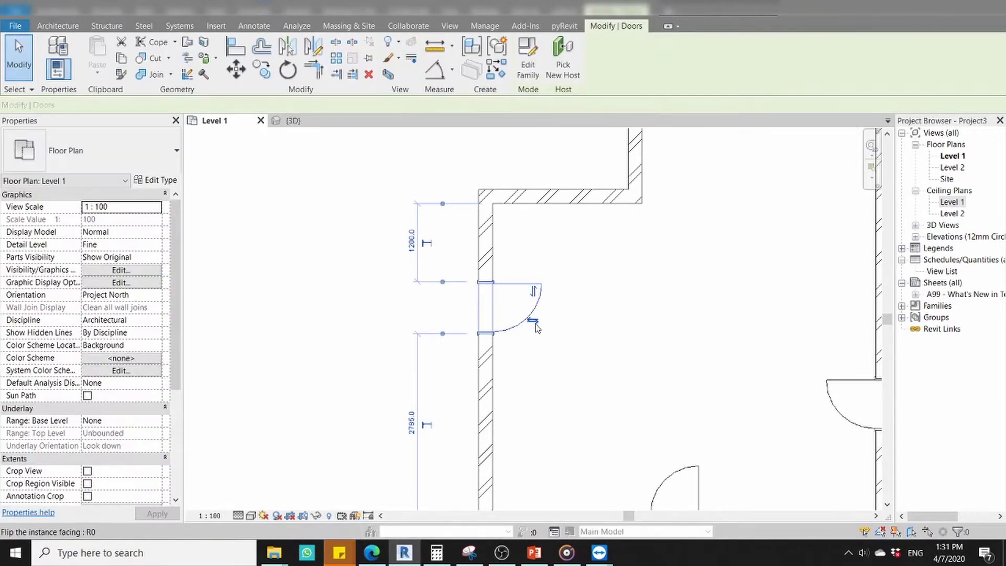
{"action": "left_click", "coordinate": [535, 324]}
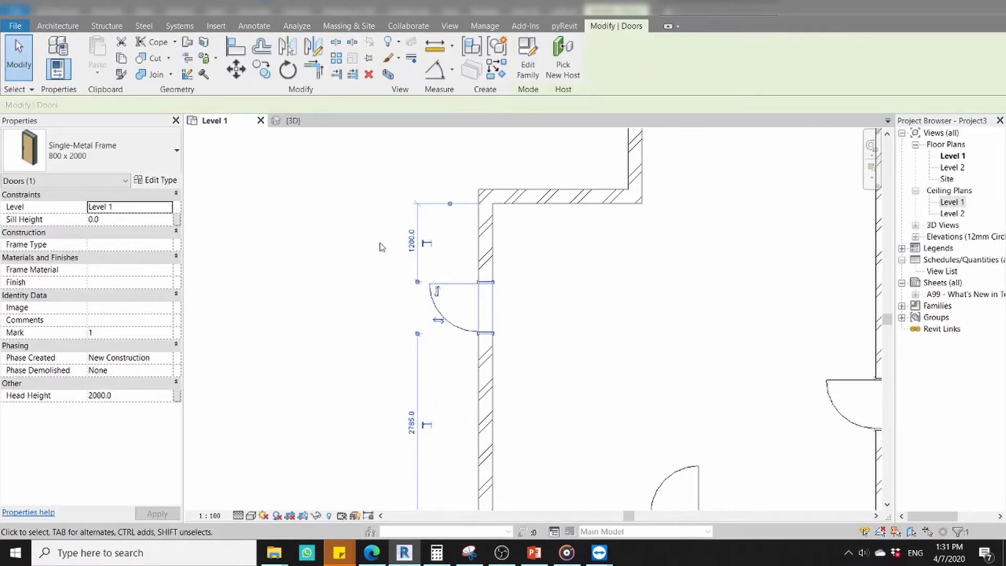
{"action": "scroll", "coordinate": [383, 245], "scroll_direction": "down", "scroll_amount": 1}
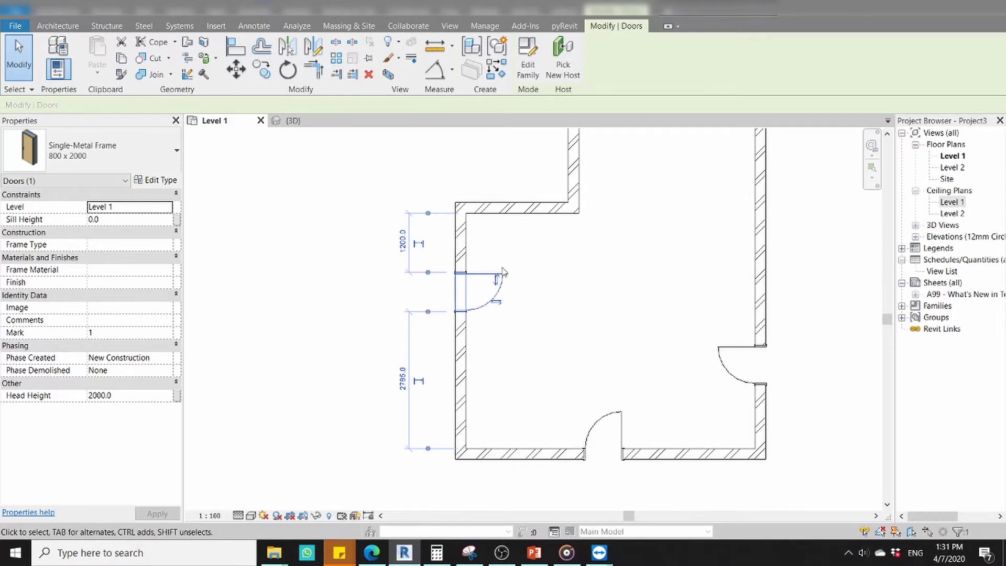
{"action": "key", "text": "space"}
{"action": "key", "text": "space"}
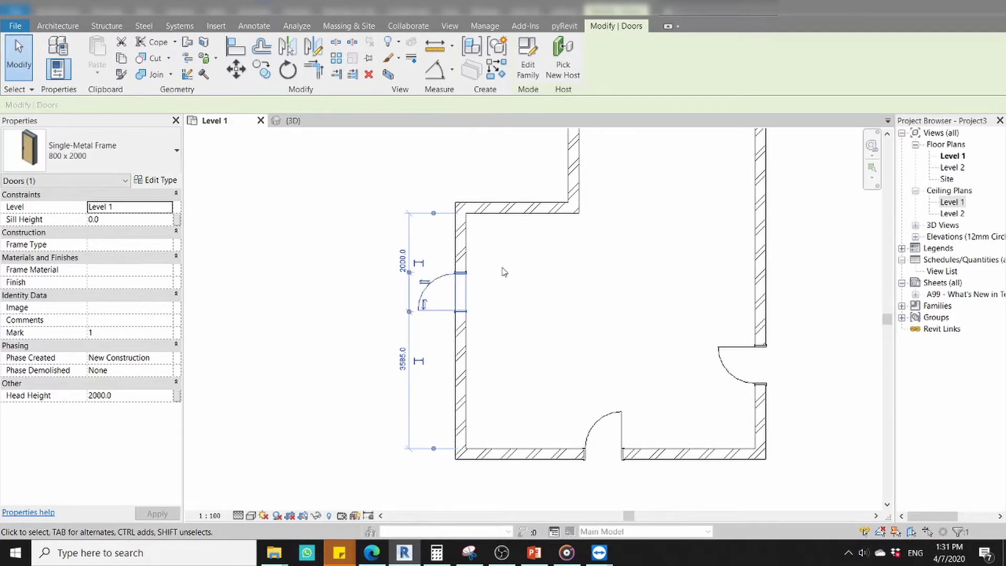
{"action": "key", "text": "space"}
{"action": "key", "text": "space"}
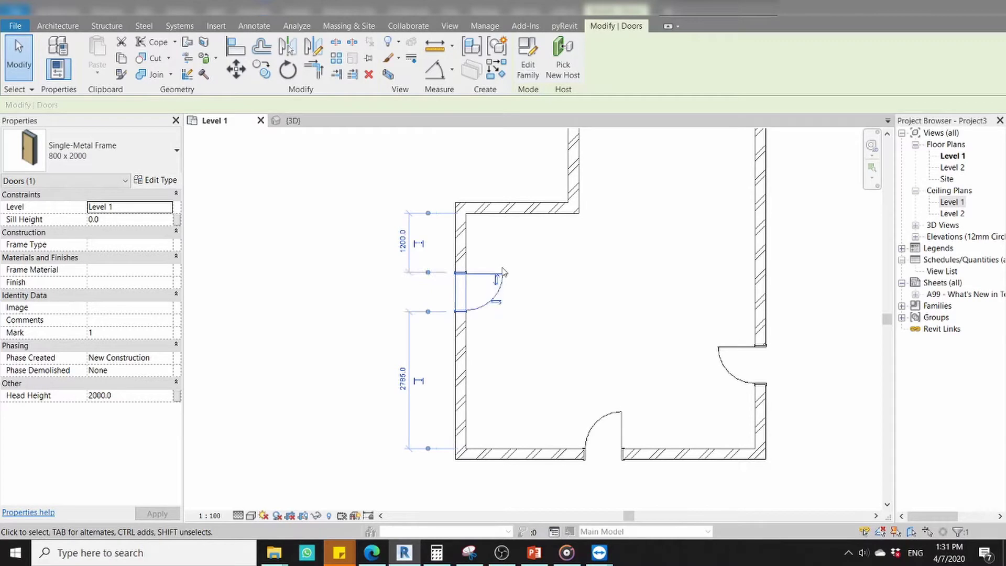
{"action": "left_click", "coordinate": [313, 370]}
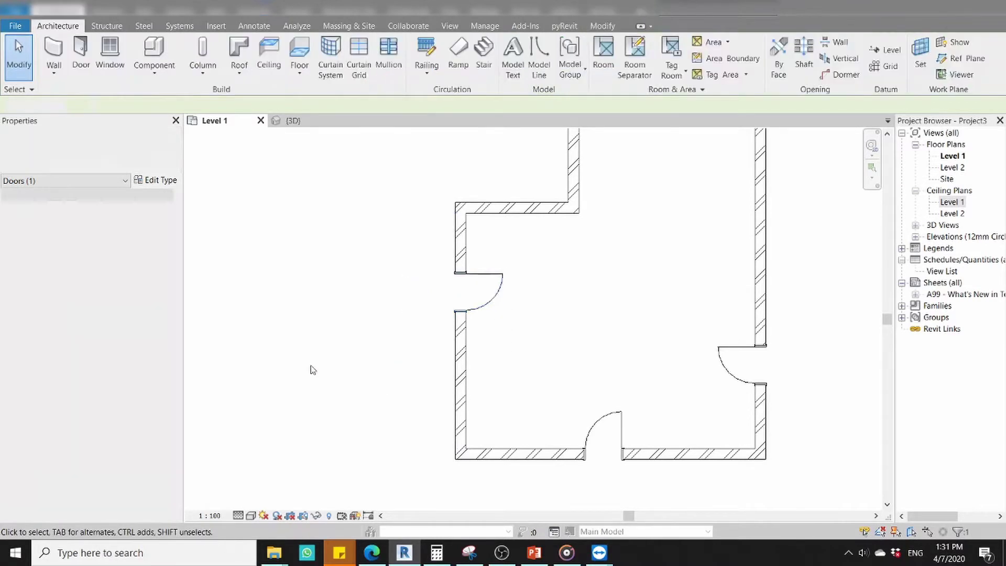
{"action": "scroll", "coordinate": [584, 330], "scroll_direction": "down", "scroll_amount": 2}
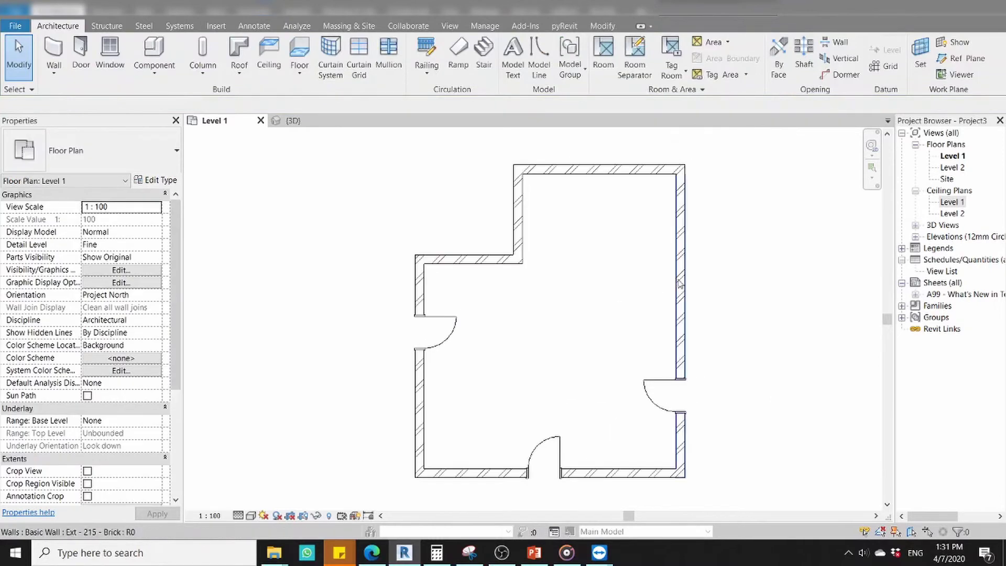
{"action": "left_click", "coordinate": [680, 284]}
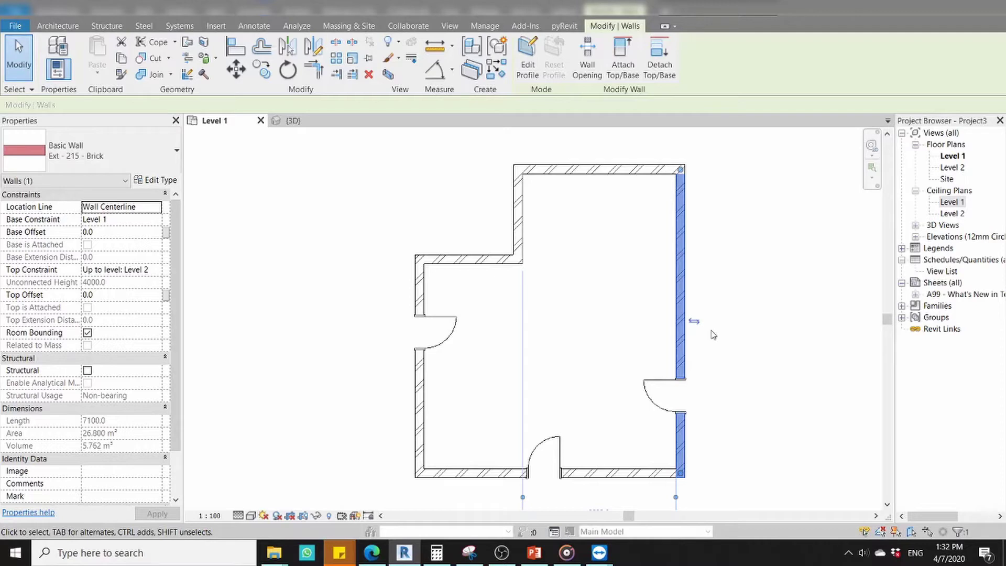
{"action": "left_click", "coordinate": [694, 321]}
{"action": "key", "text": "space"}
{"action": "left_click", "coordinate": [694, 323]}
{"action": "key", "text": "space"}
{"action": "left_click", "coordinate": [597, 343]}
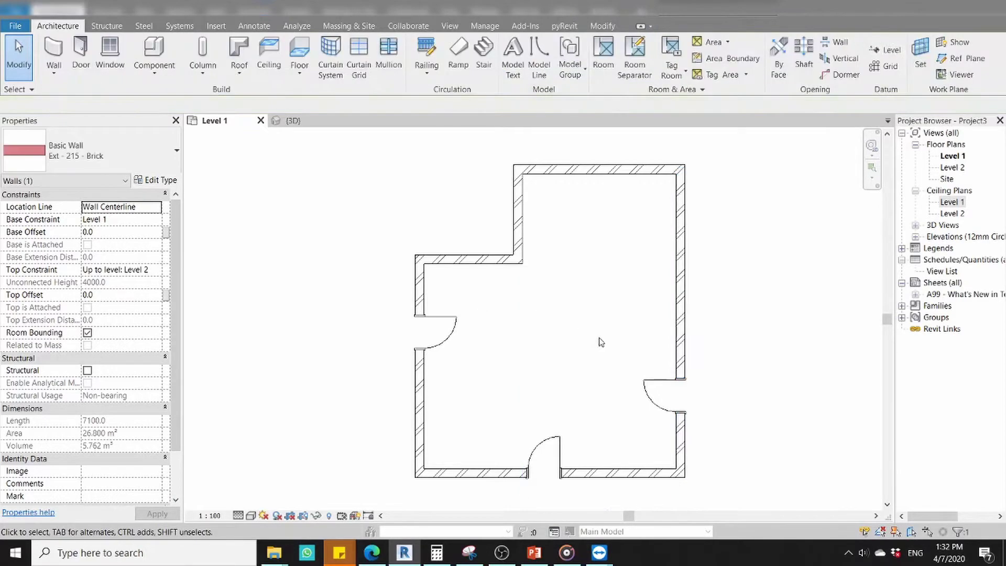
{"action": "scroll", "coordinate": [452, 350], "scroll_direction": "up", "scroll_amount": 1}
{"action": "middle_click_drag", "start_coordinate": [449, 362], "coordinate": [451, 352]}
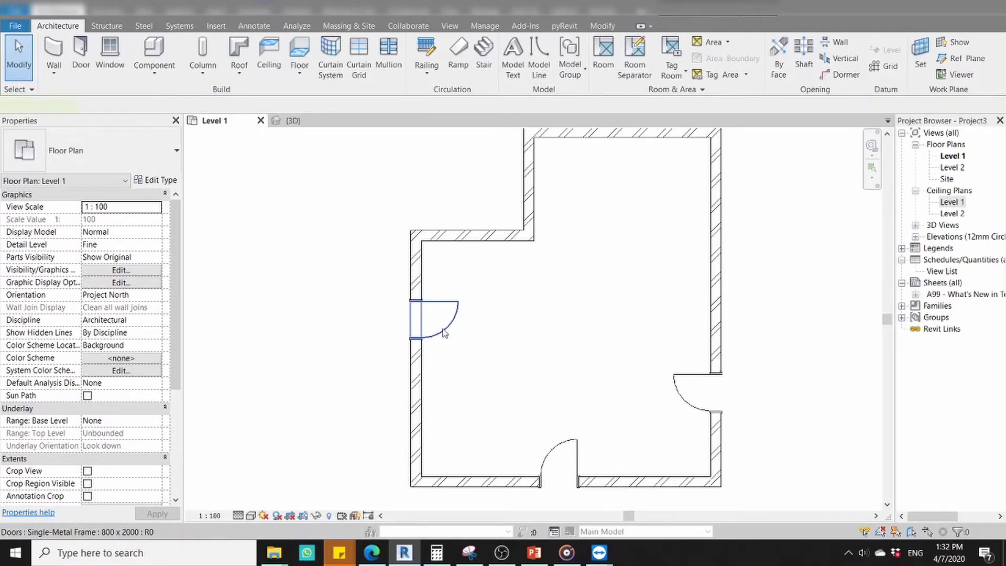
Review the left-wall door's type list, then open Type Properties for Single-Metal Frame 800 x 2000.
{"action": "left_click", "coordinate": [444, 332]}
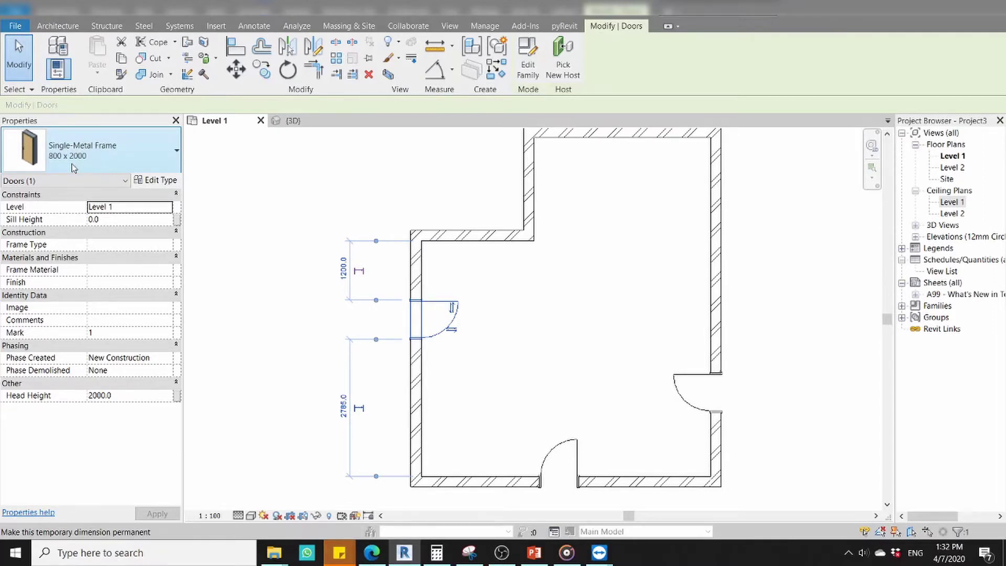
{"action": "left_click", "coordinate": [175, 153]}
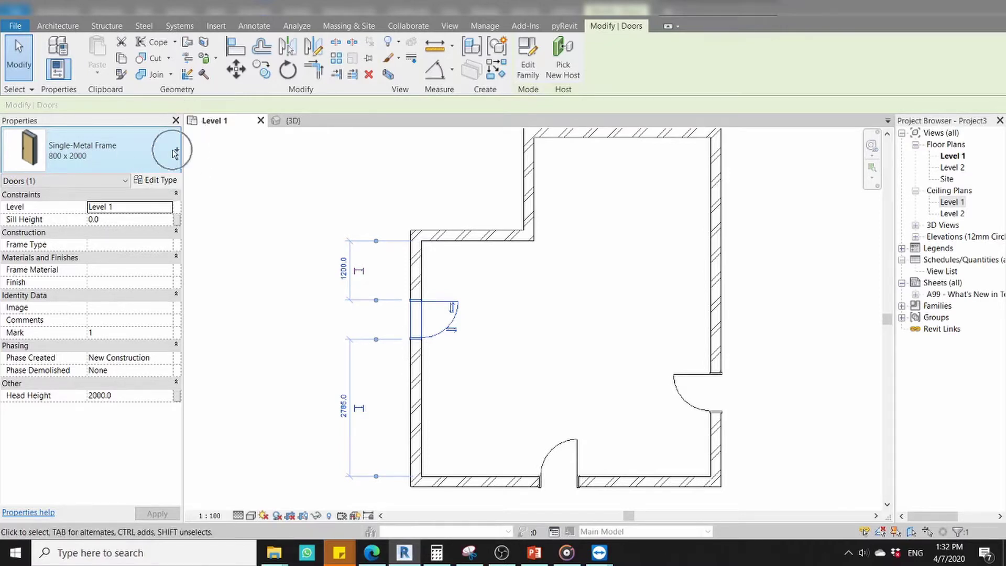
{"action": "left_click", "coordinate": [175, 153]}
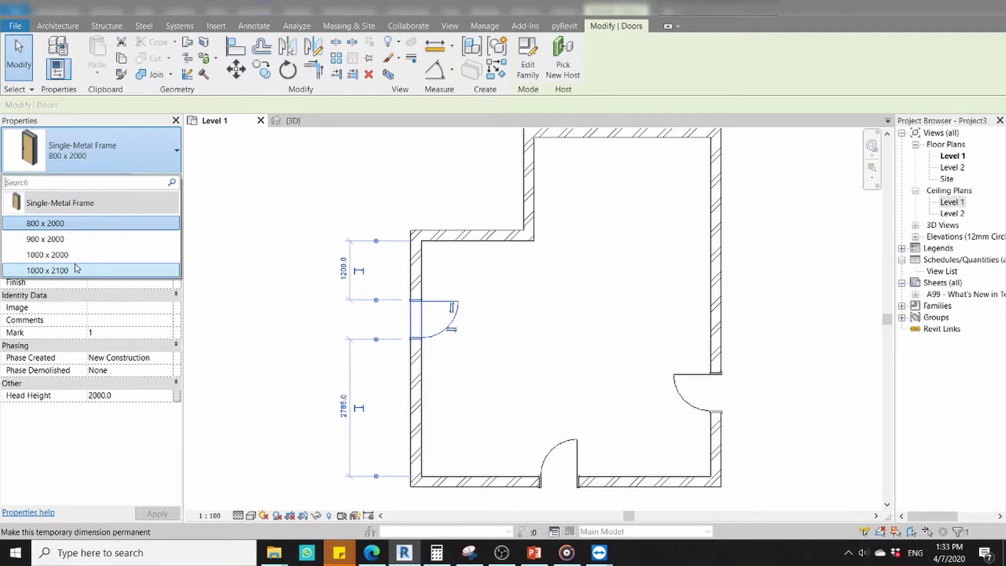
{"action": "left_click", "coordinate": [64, 159]}
{"action": "left_click", "coordinate": [64, 159]}
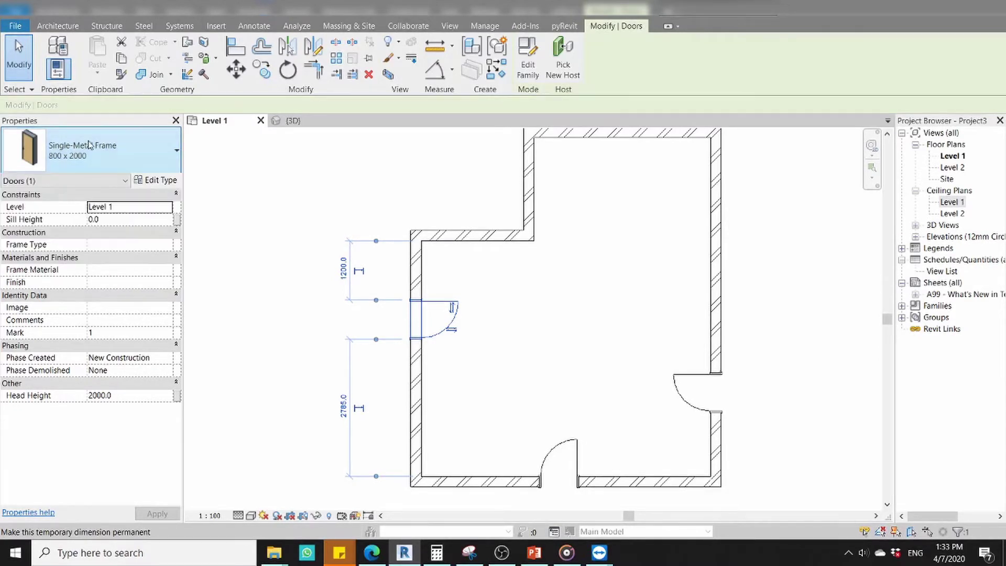
{"action": "left_click", "coordinate": [164, 181]}
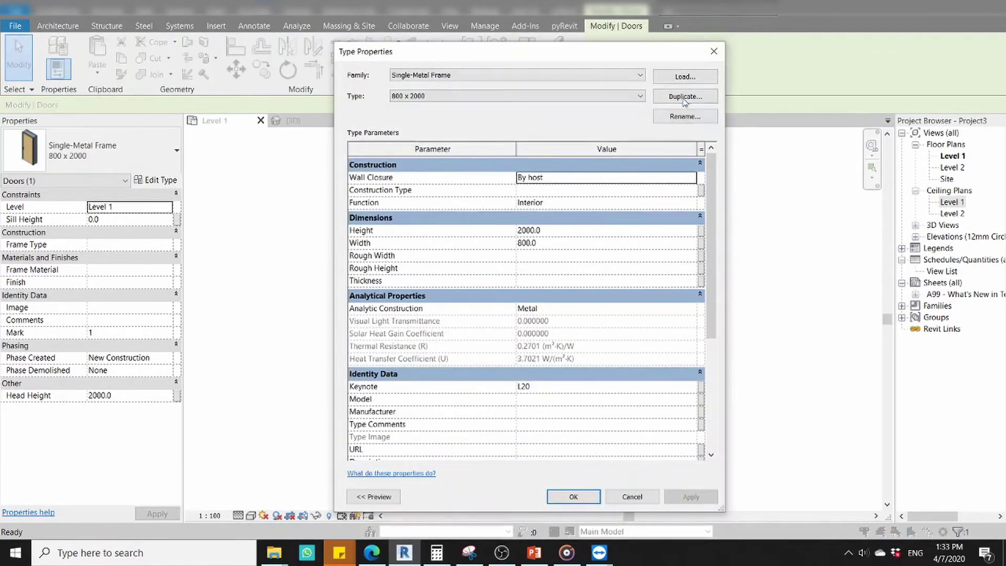
Duplicate the door type as a new type named 1000 x 2200.
{"action": "left_click", "coordinate": [683, 97]}
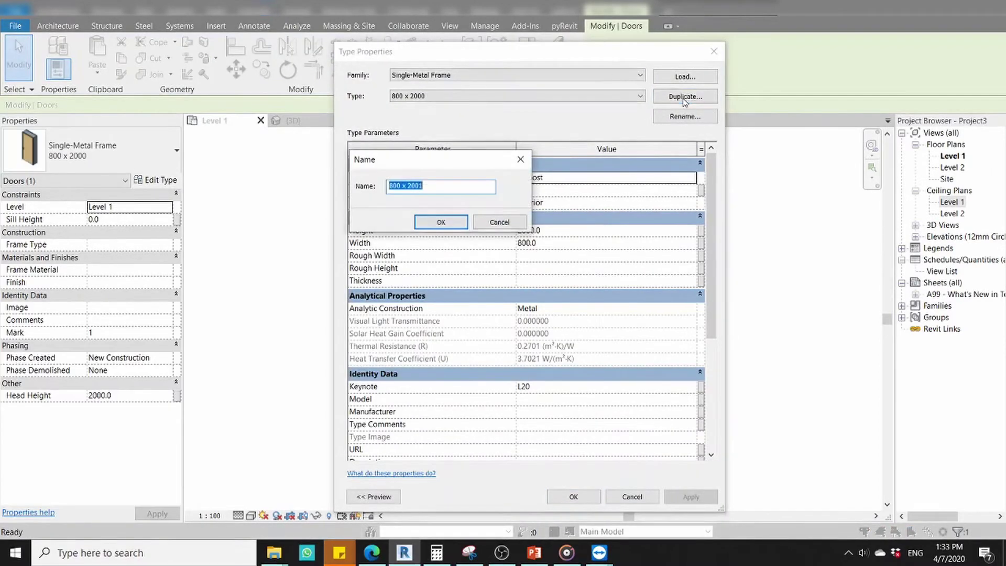
{"action": "left_click", "coordinate": [411, 187]}
{"action": "type", "text": "2"}
{"action": "key", "text": "BackSpace"}
{"action": "type", "text": "9"}
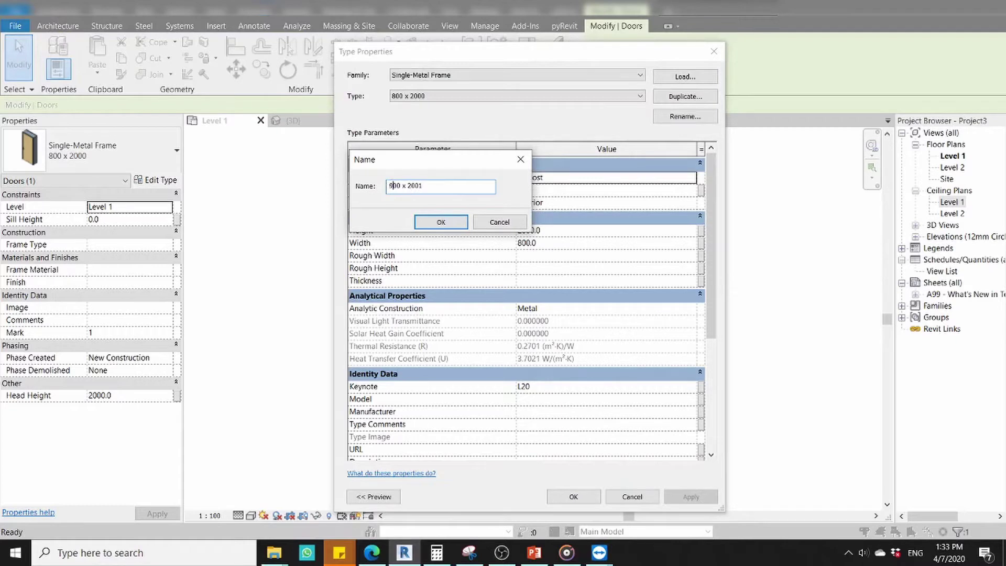
{"action": "key", "text": "BackSpace"}
{"action": "type", "text": "10"}
{"action": "left_click_drag", "start_coordinate": [428, 187], "coordinate": [417, 186]}
{"action": "type", "text": "200"}
{"action": "key", "text": "BackSpace"}
{"action": "key", "text": "BackSpace"}
{"action": "key", "text": "BackSpace"}
{"action": "type", "text": "00"}
{"action": "left_click", "coordinate": [445, 221]}
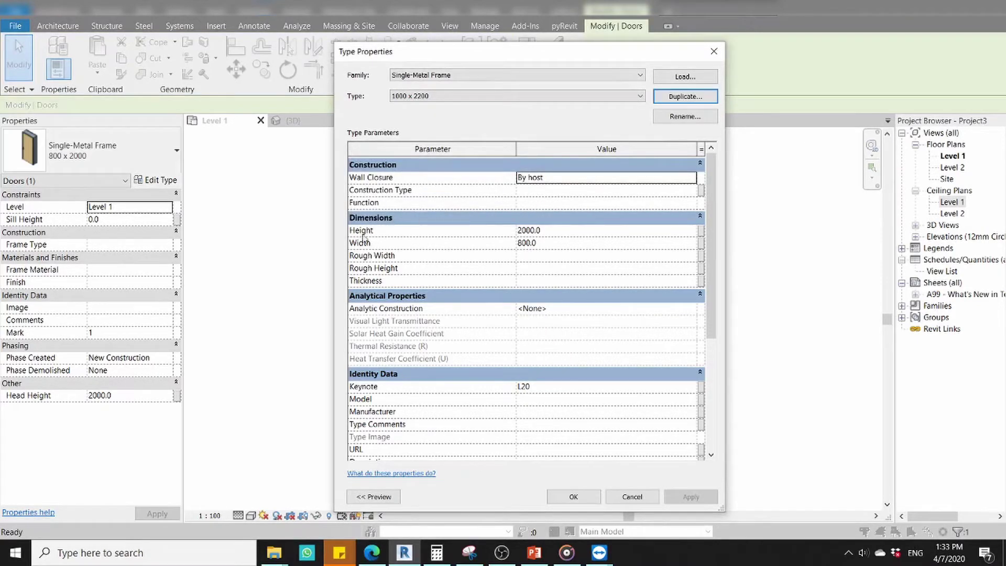
Set the new type's Height to 2200 and Width to 1000.
{"action": "left_click", "coordinate": [551, 231]}
{"action": "left_click_drag", "start_coordinate": [552, 230], "coordinate": [535, 231]}
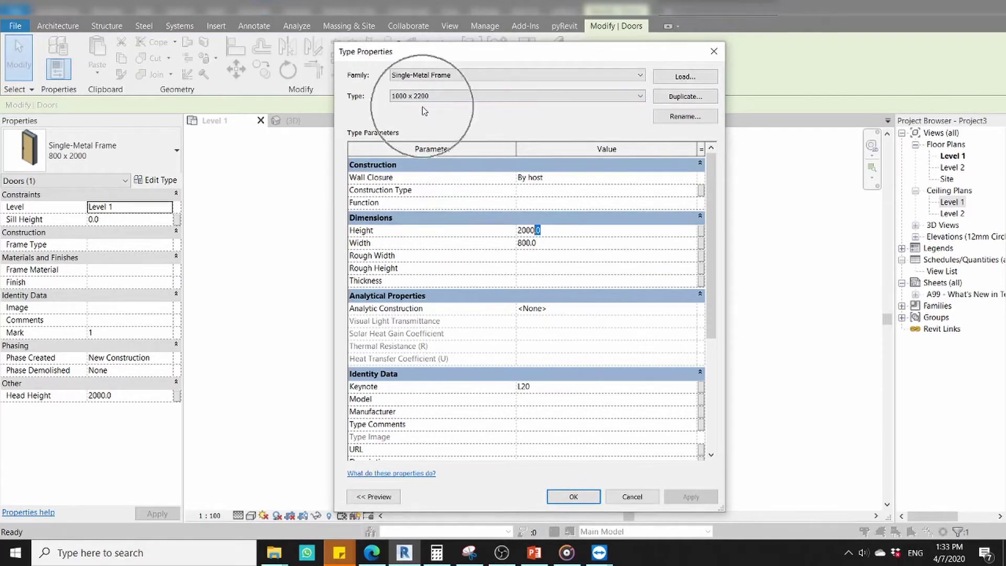
{"action": "left_click_drag", "start_coordinate": [560, 226], "coordinate": [498, 234]}
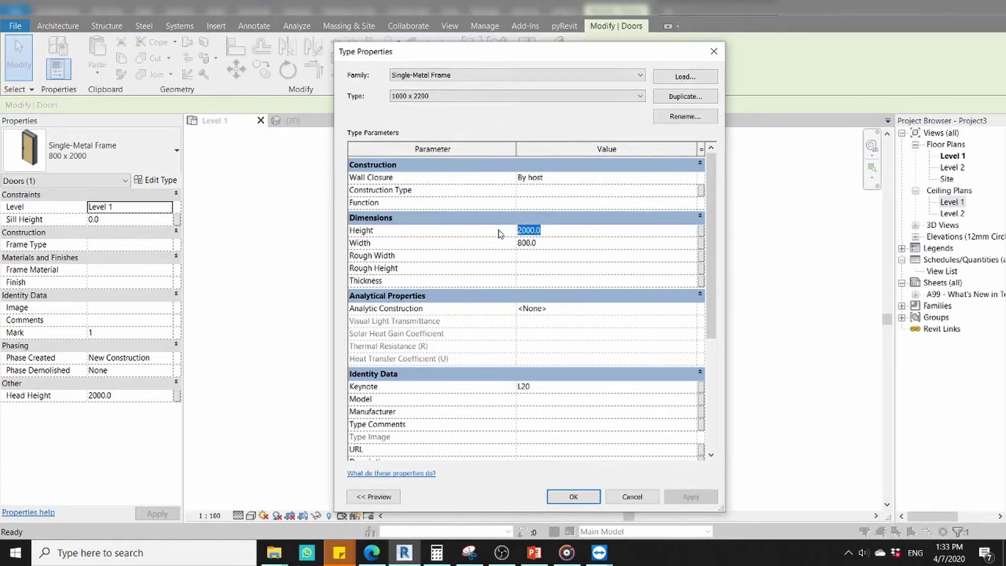
{"action": "type", "text": "2200"}
{"action": "left_click", "coordinate": [552, 242]}
{"action": "type", "text": "1000"}
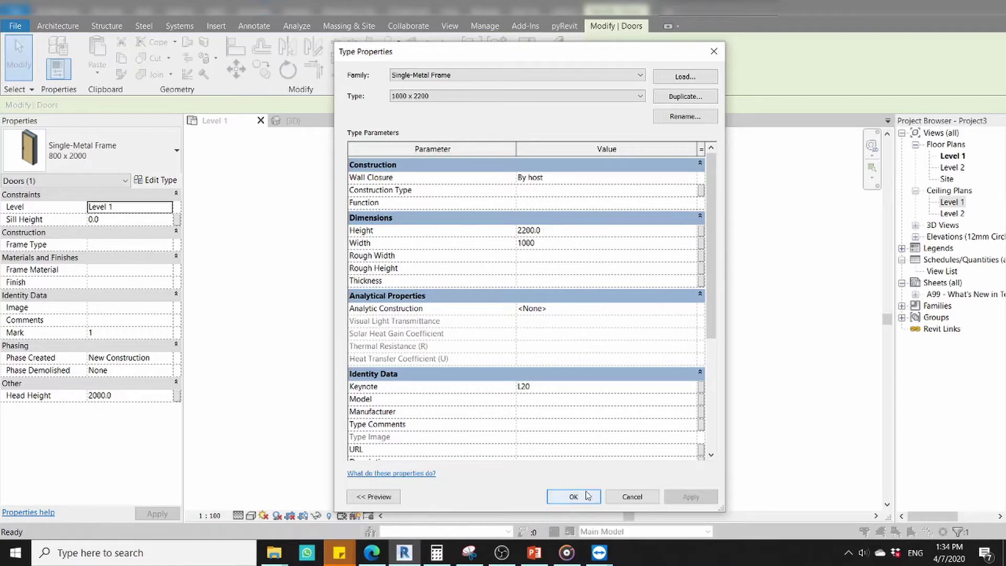
{"action": "key", "text": "Return"}
{"action": "key", "text": "Return"}
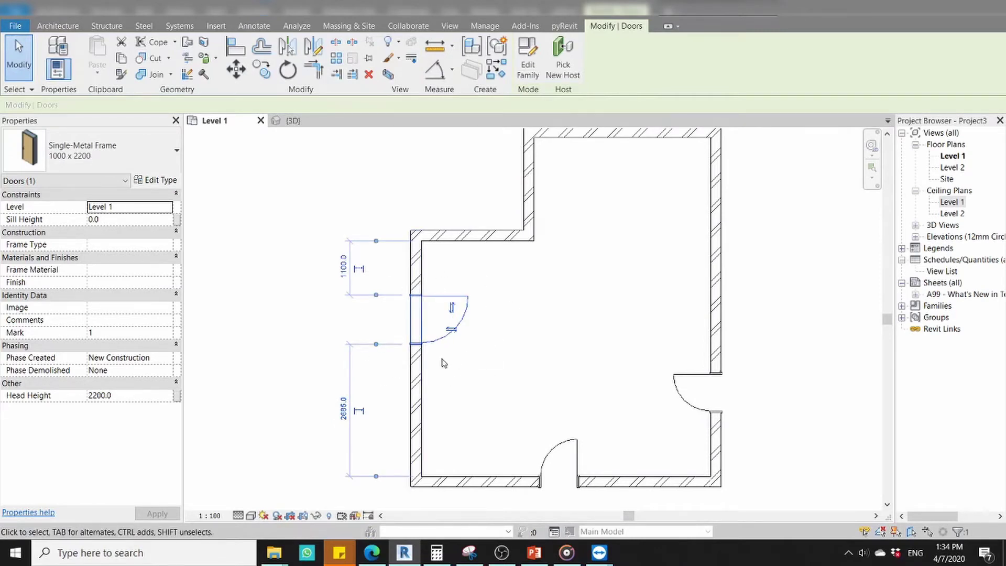
Deselect the resized door, then start and cancel the Door tool without placing anything.
{"action": "scroll", "coordinate": [448, 370], "scroll_direction": "down", "scroll_amount": 1}
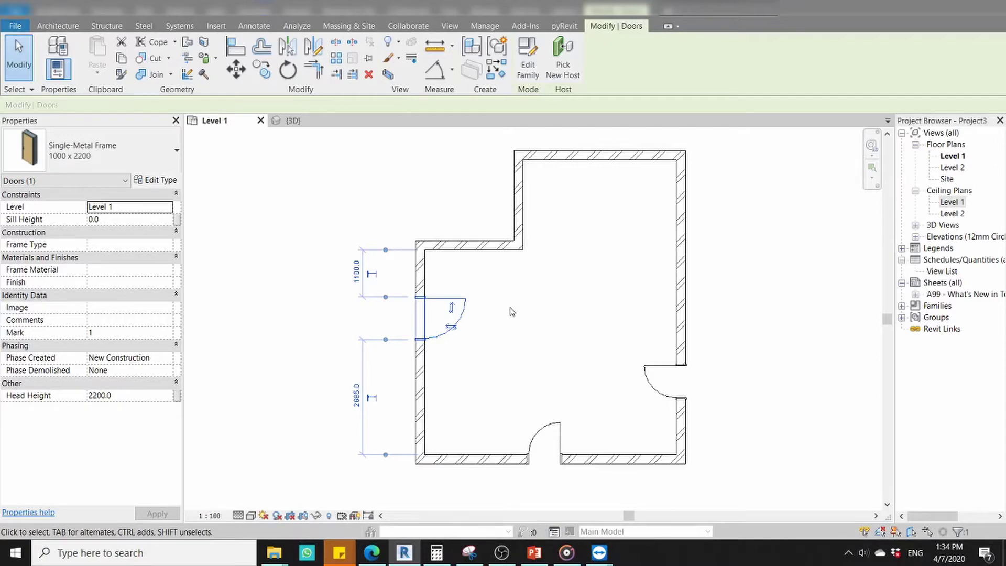
{"action": "left_click", "coordinate": [513, 336]}
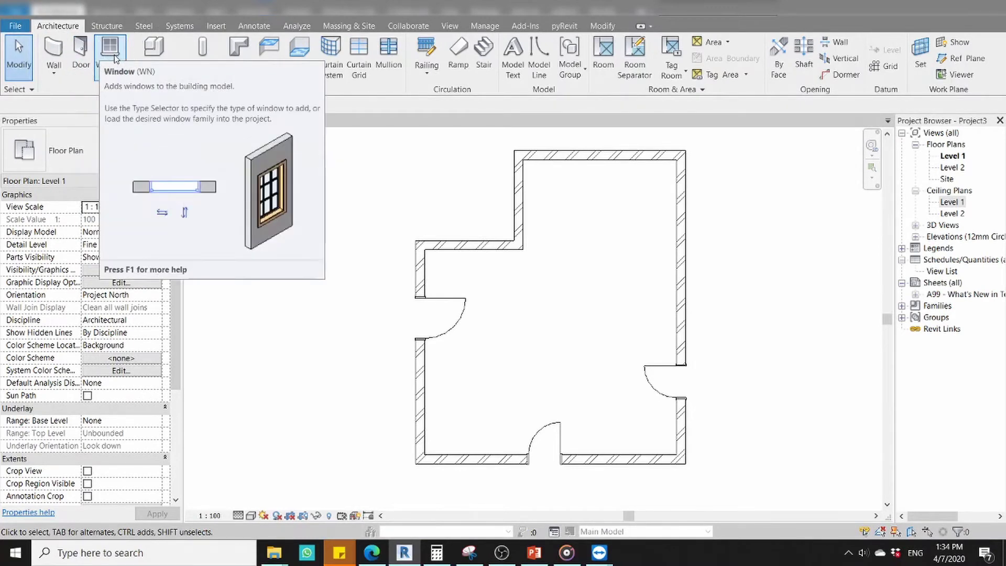
{"action": "left_click", "coordinate": [82, 60]}
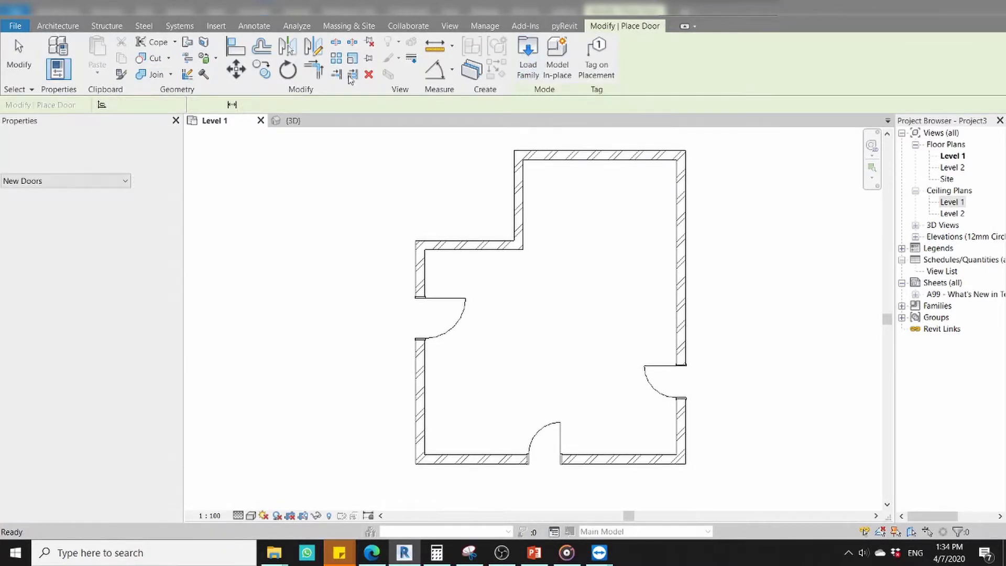
{"action": "key", "text": "Escape"}
{"action": "key", "text": "Escape"}
{"action": "left_click", "coordinate": [215, 25]}
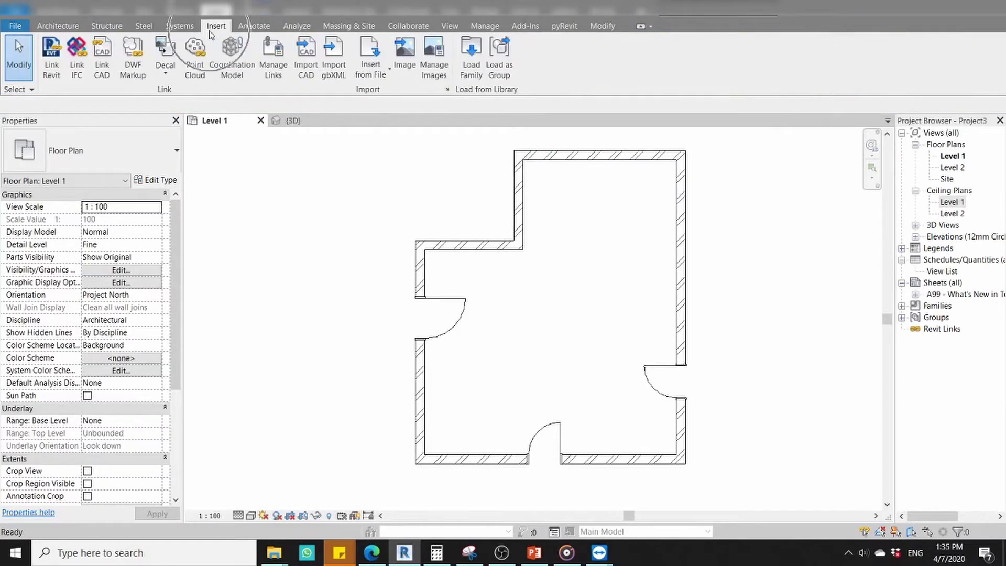
Load the ExtDbl (4).rfa family from the Doors > External Doors folder.
{"action": "left_click", "coordinate": [469, 73]}
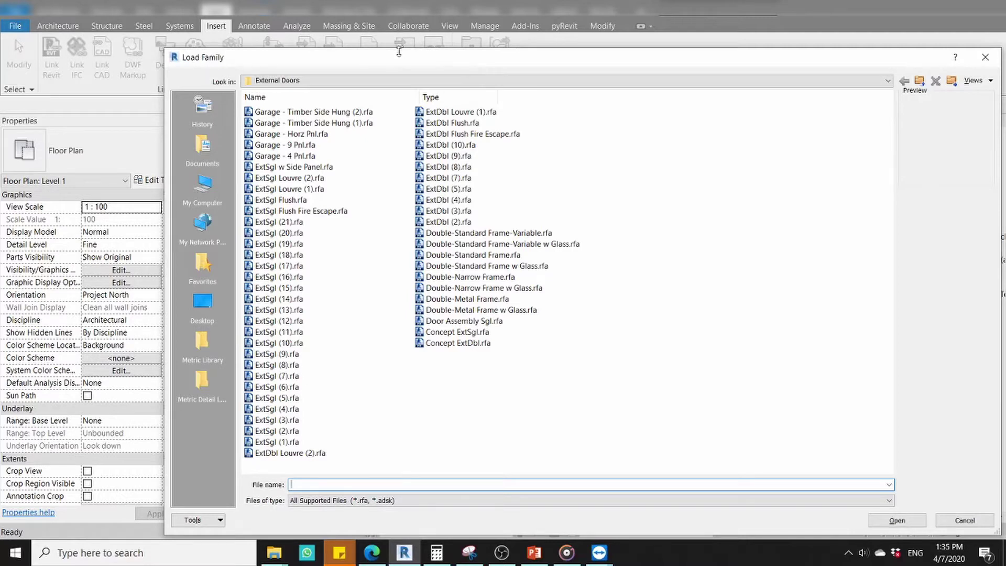
{"action": "left_click", "coordinate": [304, 80]}
{"action": "left_click", "coordinate": [347, 177]}
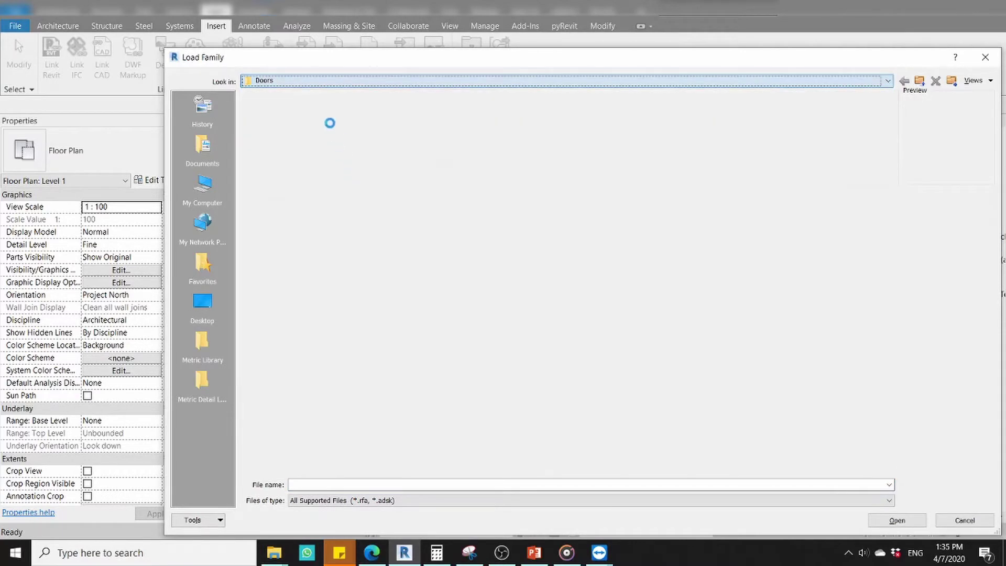
{"action": "double_click", "coordinate": [282, 134]}
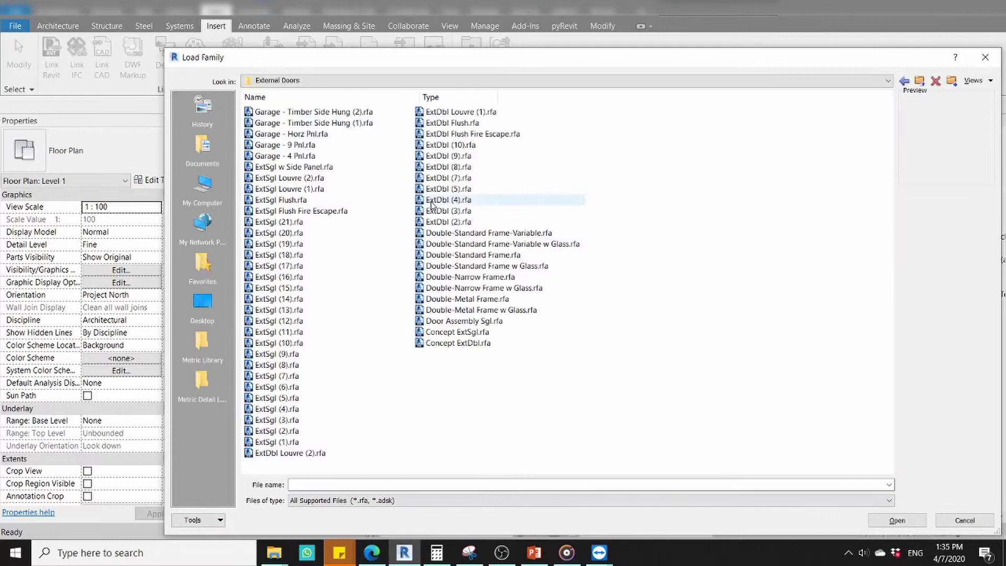
{"action": "left_click", "coordinate": [461, 200]}
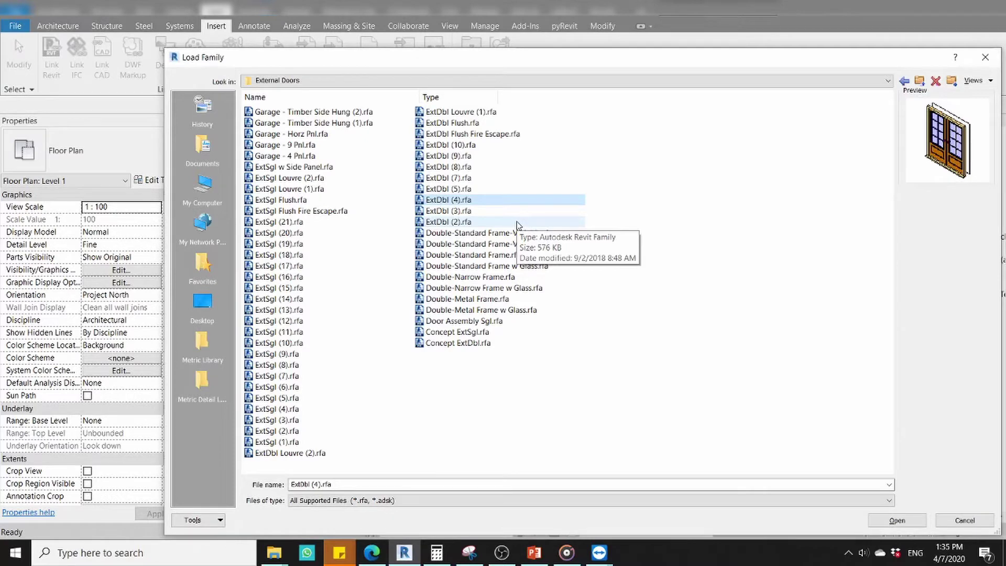
{"action": "left_click", "coordinate": [896, 520]}
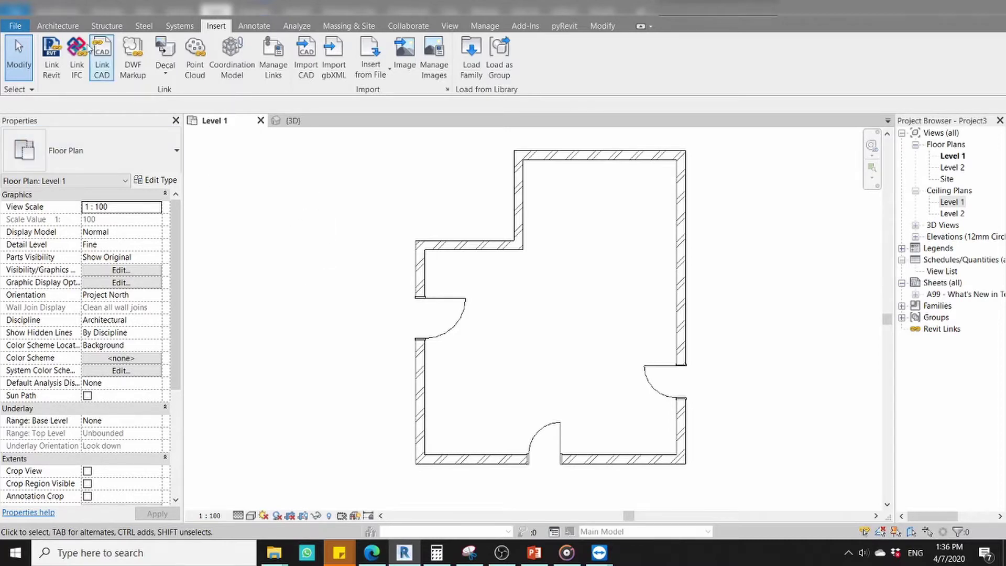
Place an ExtDbl (4) 1810 x 2110mm double door in the lower left wall.
{"action": "left_click", "coordinate": [58, 27]}
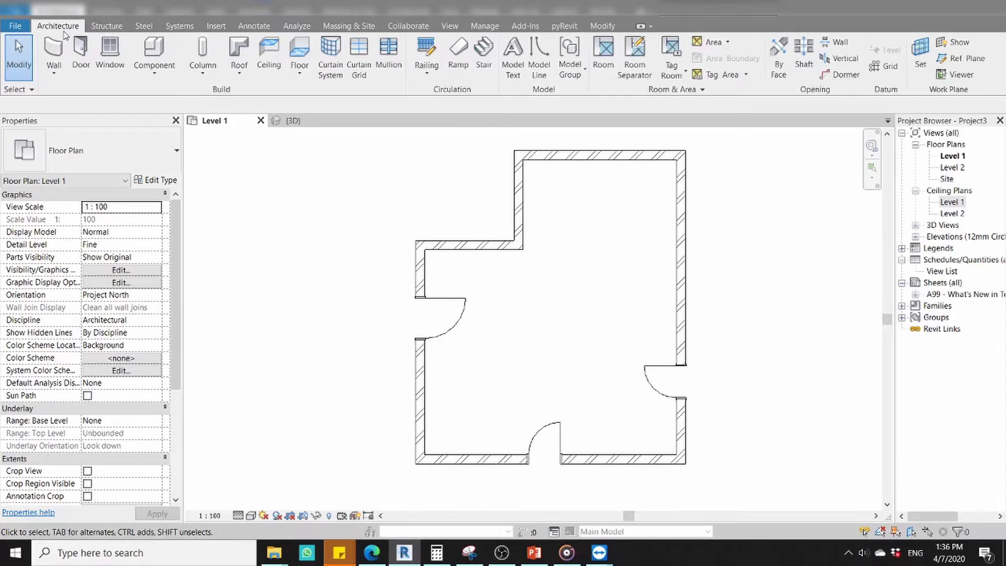
{"action": "left_click", "coordinate": [78, 79]}
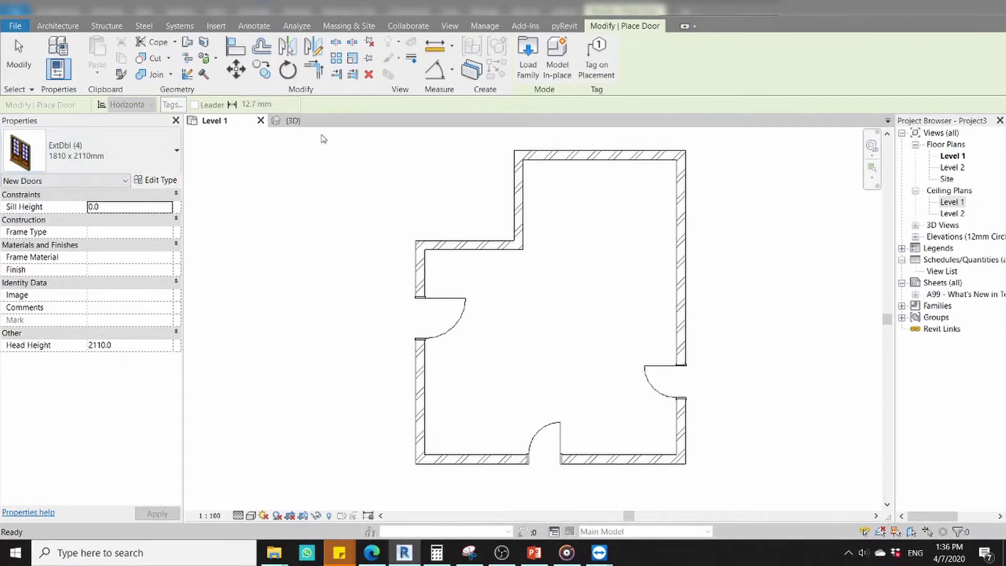
{"action": "middle_click_drag", "start_coordinate": [352, 321], "coordinate": [367, 268]}
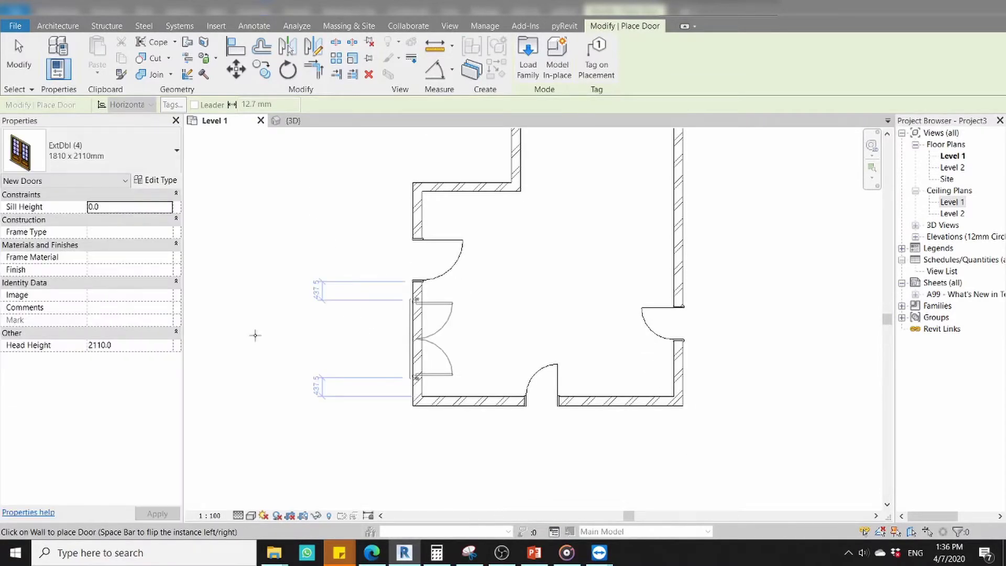
{"action": "left_click", "coordinate": [446, 339]}
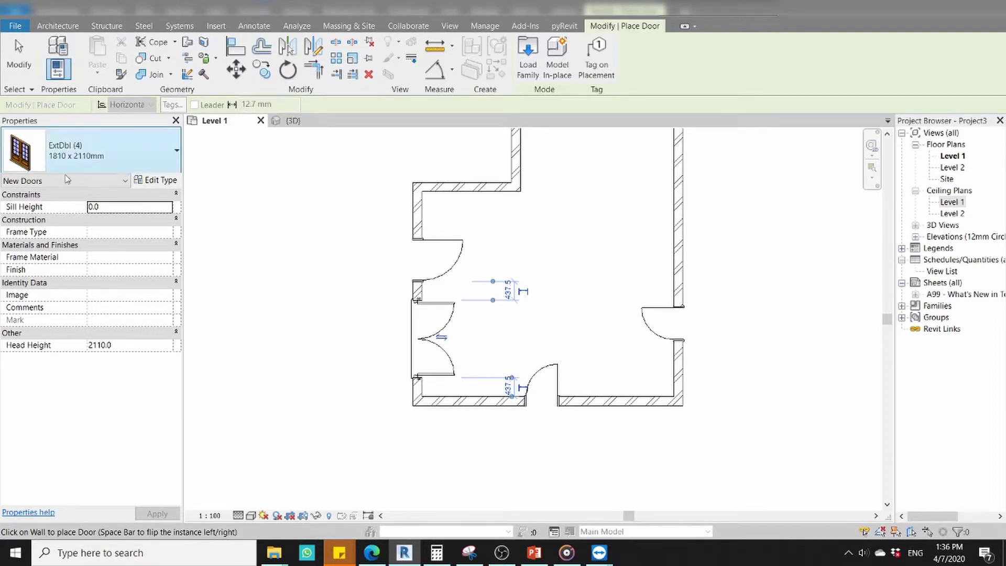
{"action": "left_click", "coordinate": [527, 63]}
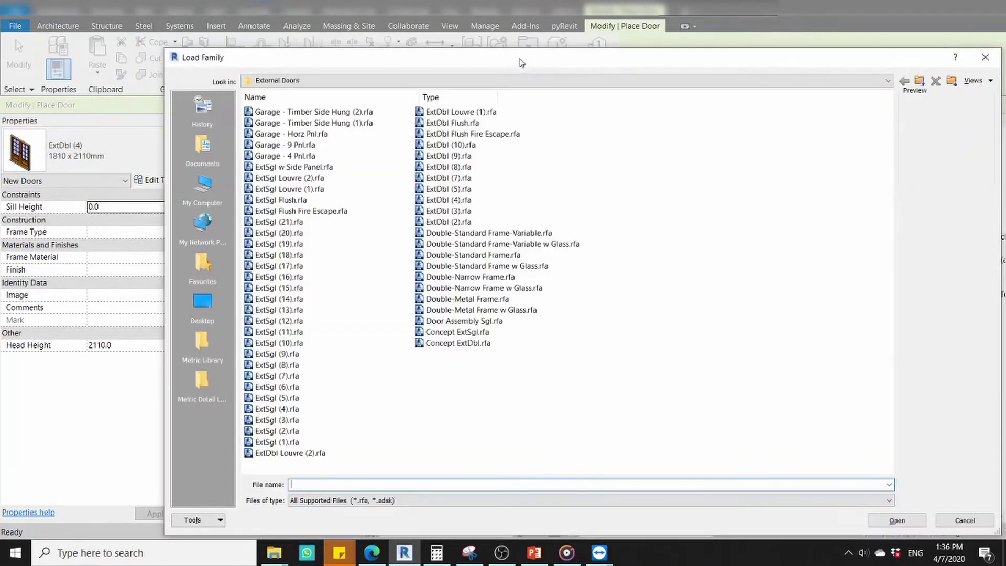
Load the ExtDbl (10).rfa exterior double door family from External Doors.
{"action": "left_click", "coordinate": [447, 153]}
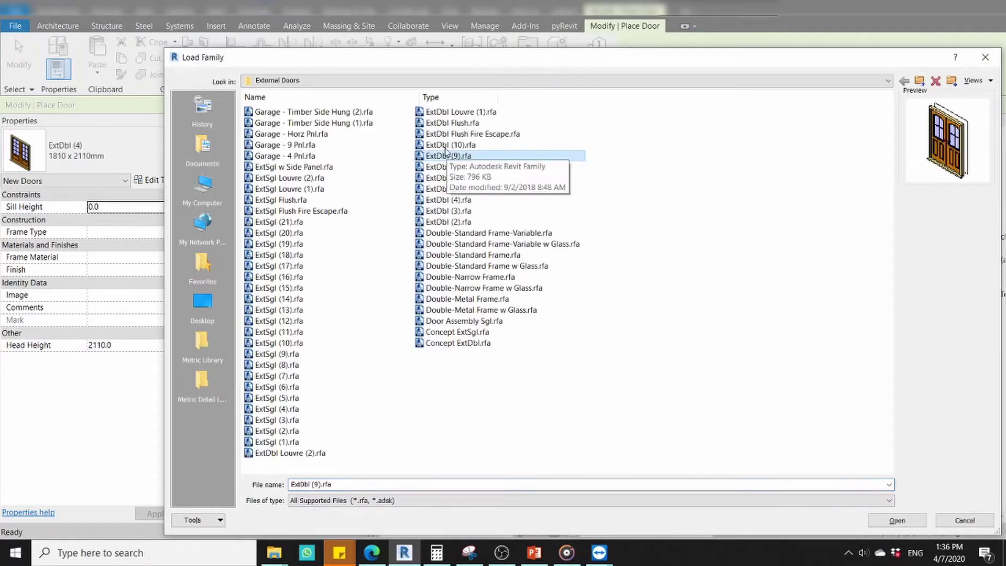
{"action": "left_click", "coordinate": [444, 146]}
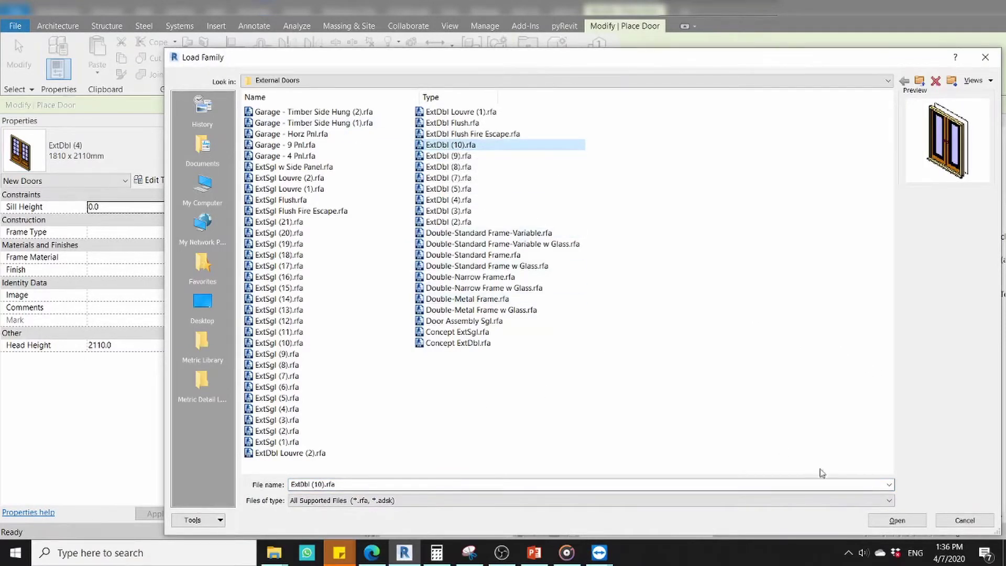
{"action": "left_click", "coordinate": [897, 520]}
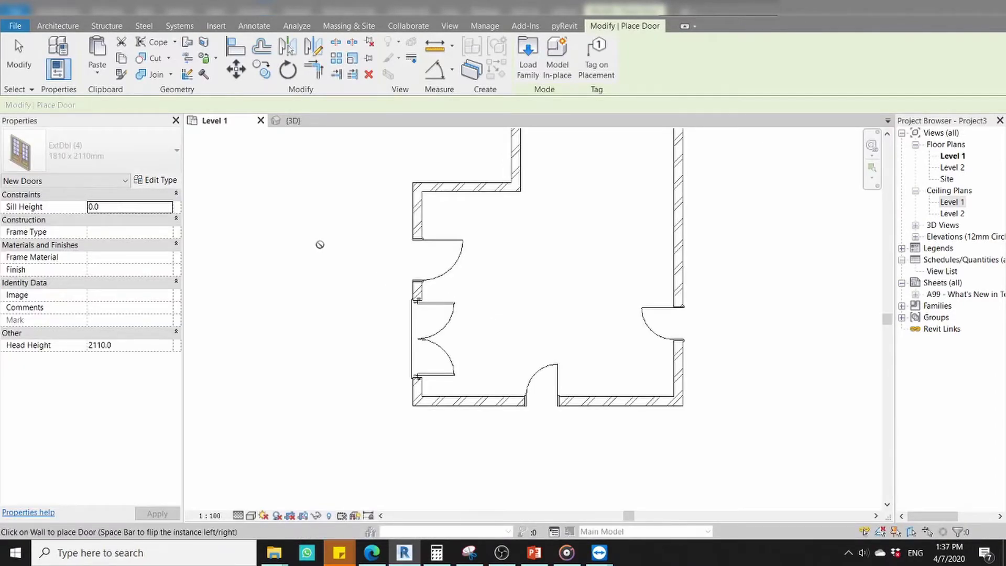
Nudge the plan into position and switch to 3D to check the ExtDbl (10) double door.
{"action": "middle_click_drag", "start_coordinate": [342, 273], "coordinate": [335, 308]}
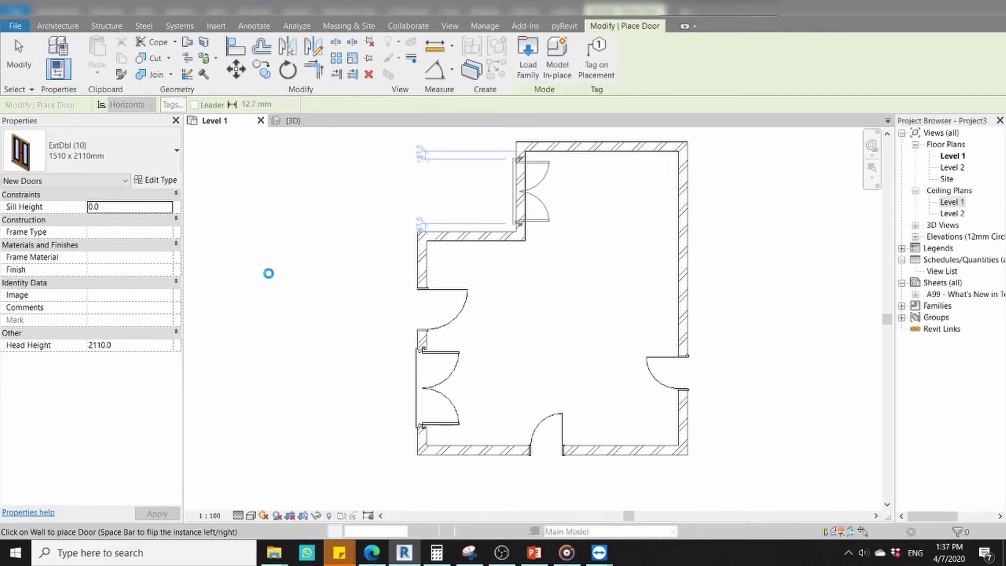
{"action": "left_click", "coordinate": [296, 125]}
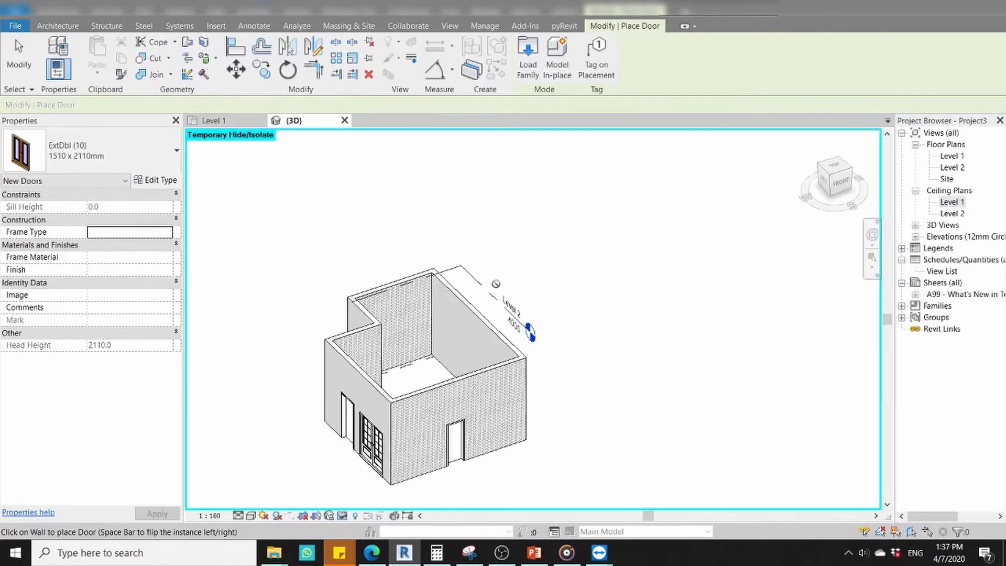
End door placement and orbit the 3D model to inspect the new doors from the left.
{"action": "scroll", "coordinate": [404, 431], "scroll_direction": "up", "scroll_amount": 2}
{"action": "middle_click_drag", "start_coordinate": [404, 431], "coordinate": [412, 404], "text": "shift"}
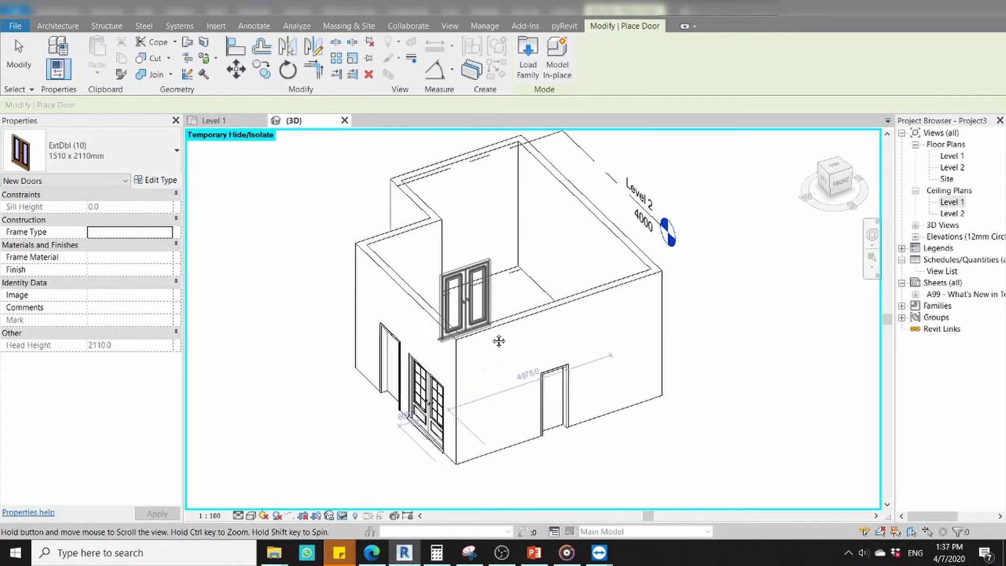
{"action": "key", "text": "Escape"}
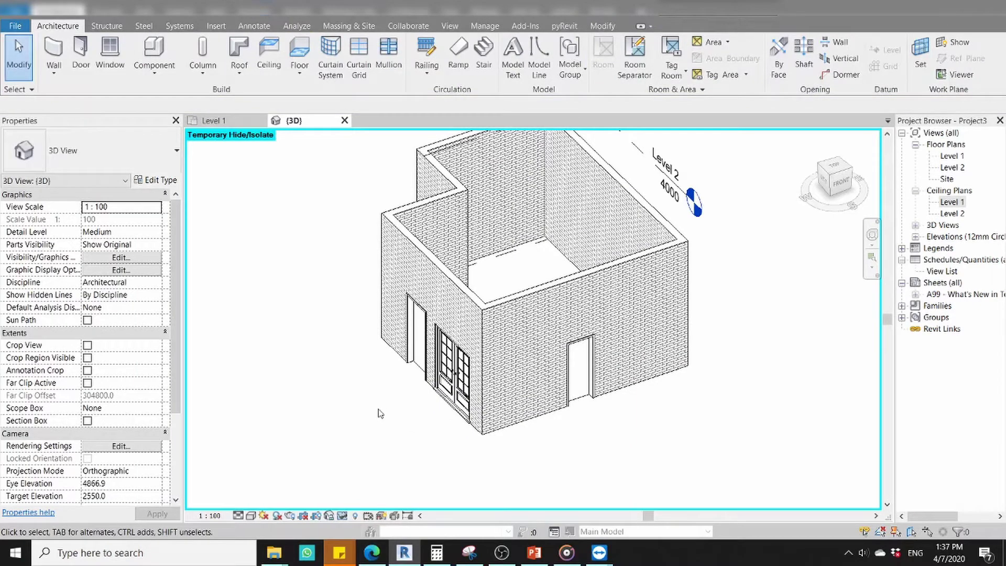
{"action": "mouse_move", "coordinate": [390, 413]}
{"action": "middle_mouse_down", "text": "shift"}
{"action": "mouse_move", "coordinate": [539, 439]}
{"action": "mouse_move", "coordinate": [471, 435]}
{"action": "mouse_move", "coordinate": [550, 418]}
{"action": "mouse_move", "coordinate": [402, 424]}
{"action": "mouse_move", "coordinate": [460, 433]}
{"action": "middle_mouse_up", "text": "shift"}
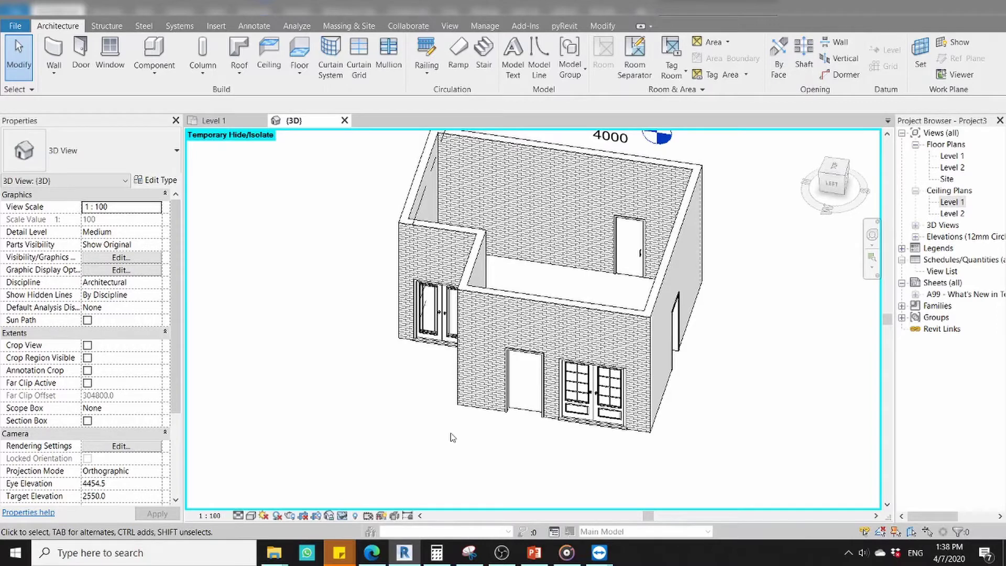
Set the 3D visual style to Shaded, orbit the house, and return to the Level 1 plan.
{"action": "left_click", "coordinate": [251, 515]}
{"action": "left_click", "coordinate": [265, 463]}
{"action": "scroll", "coordinate": [440, 357], "scroll_direction": "up", "scroll_amount": 2}
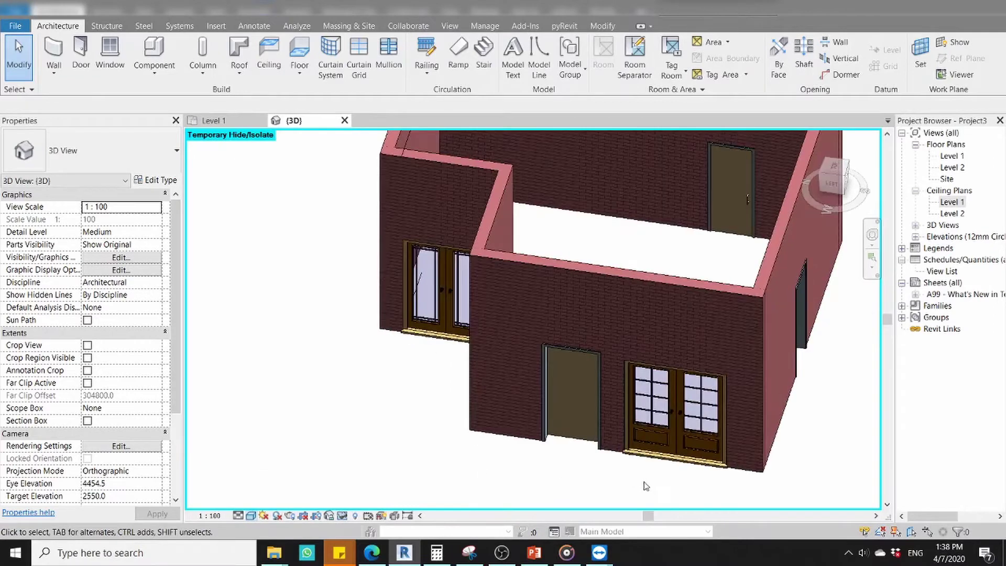
{"action": "mouse_move", "coordinate": [646, 486]}
{"action": "middle_mouse_down", "text": "shift"}
{"action": "mouse_move", "coordinate": [716, 444]}
{"action": "mouse_move", "coordinate": [606, 467]}
{"action": "middle_mouse_up", "text": "shift"}
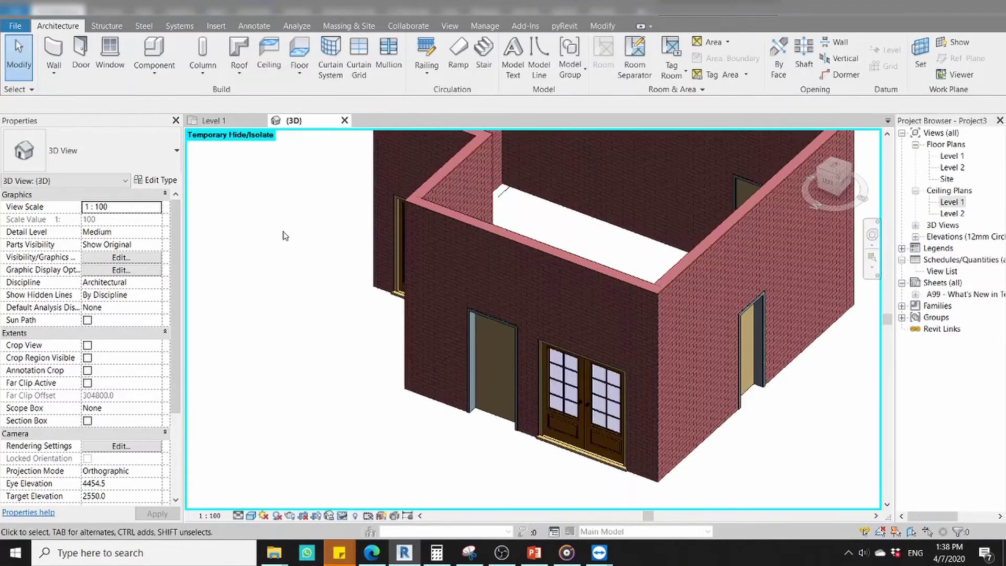
{"action": "left_click", "coordinate": [212, 120]}
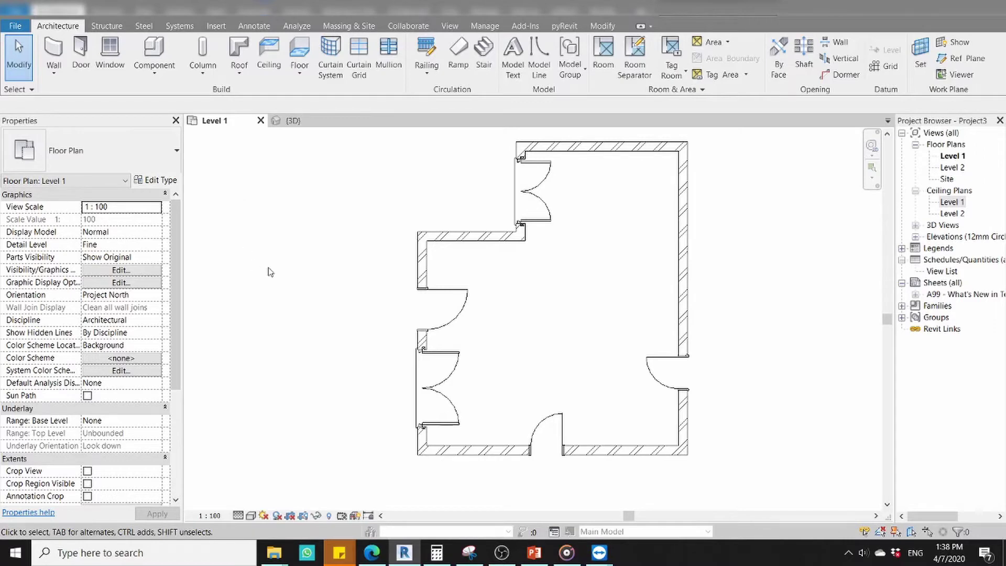
Keep the single door in the left wall on Level 1, then view it in 3D.
{"action": "left_click", "coordinate": [463, 300]}
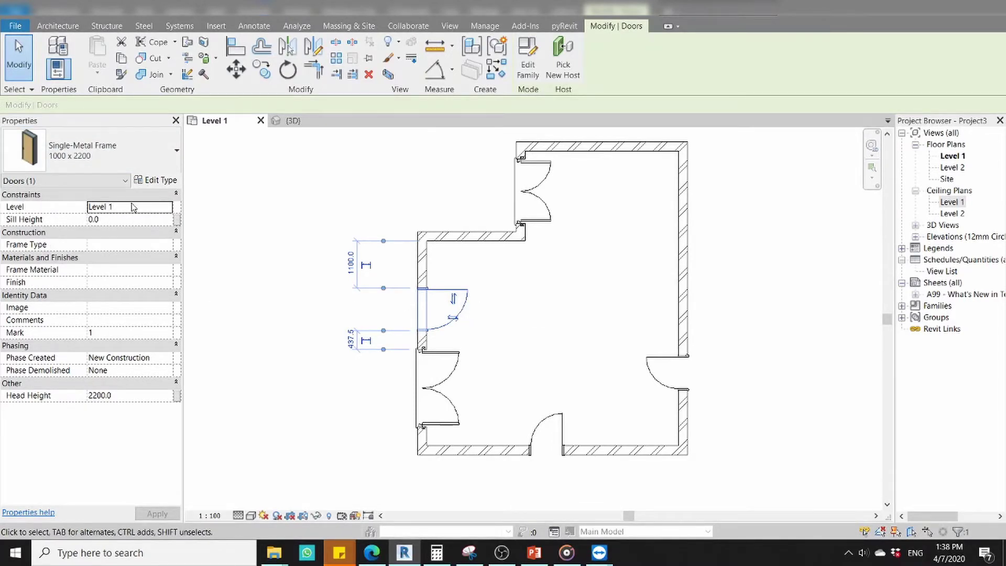
{"action": "left_click", "coordinate": [167, 208]}
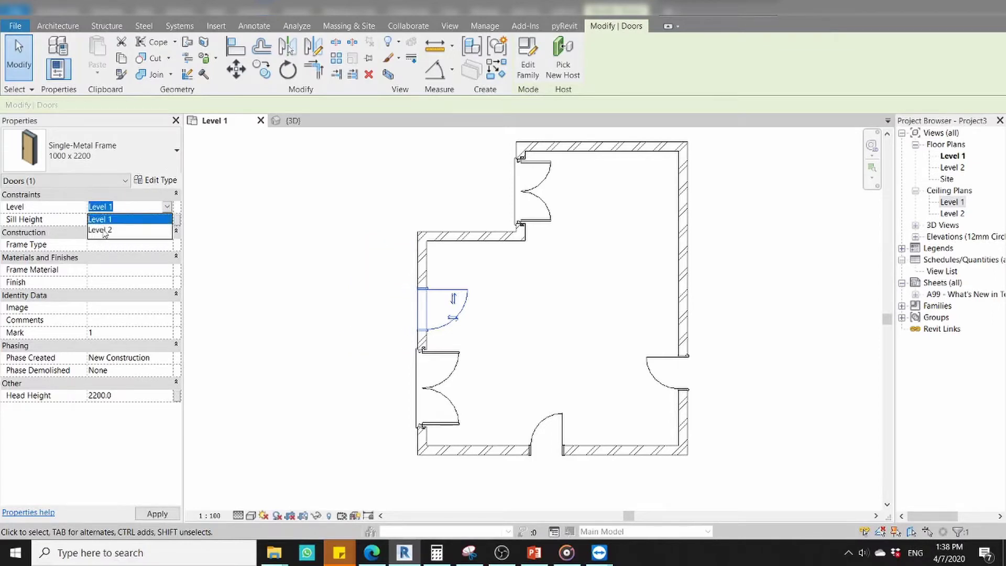
{"action": "left_click", "coordinate": [107, 222]}
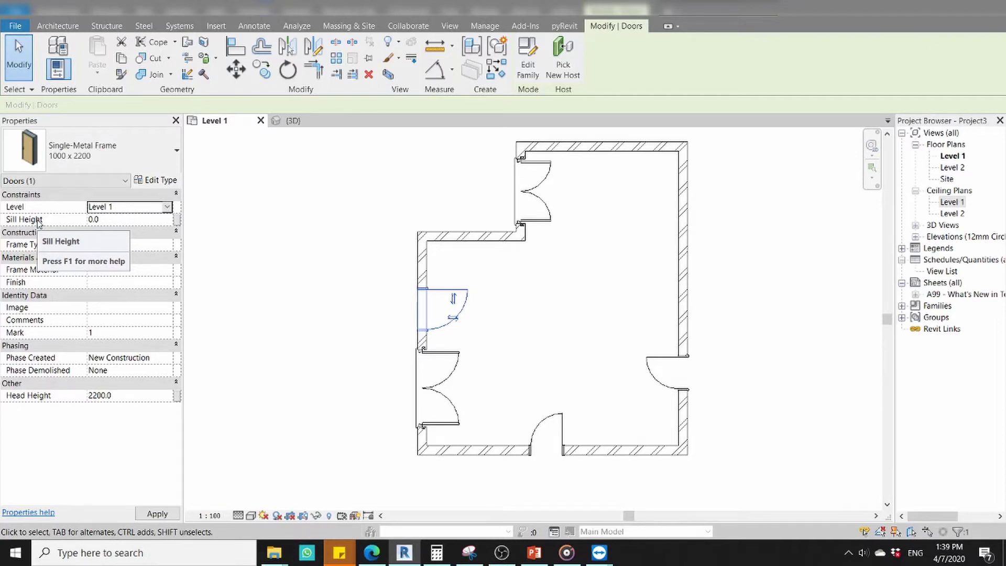
{"action": "left_click", "coordinate": [295, 122]}
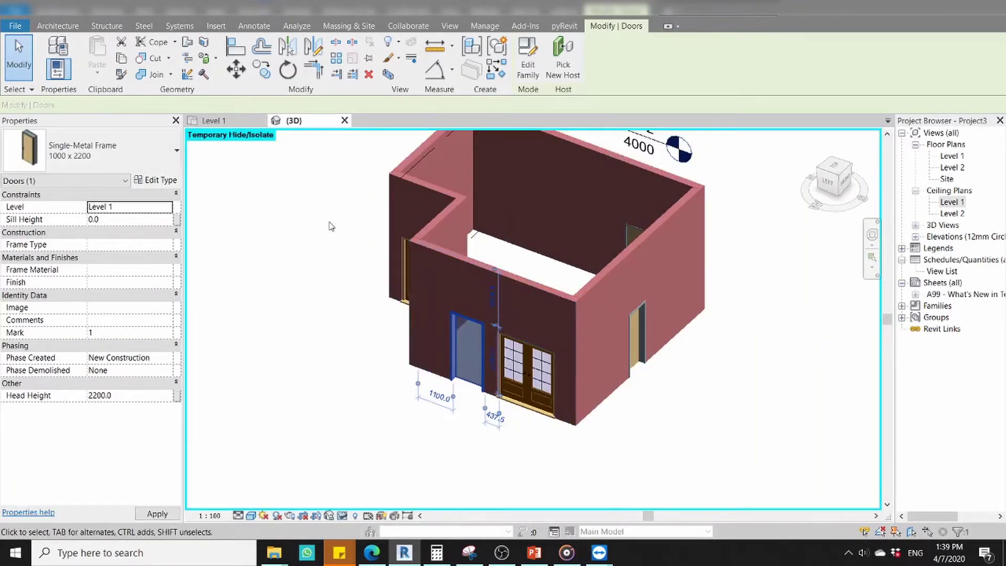
Tile the open views side by side with WT.
{"action": "key", "text": "w"}
{"action": "key", "text": "t"}
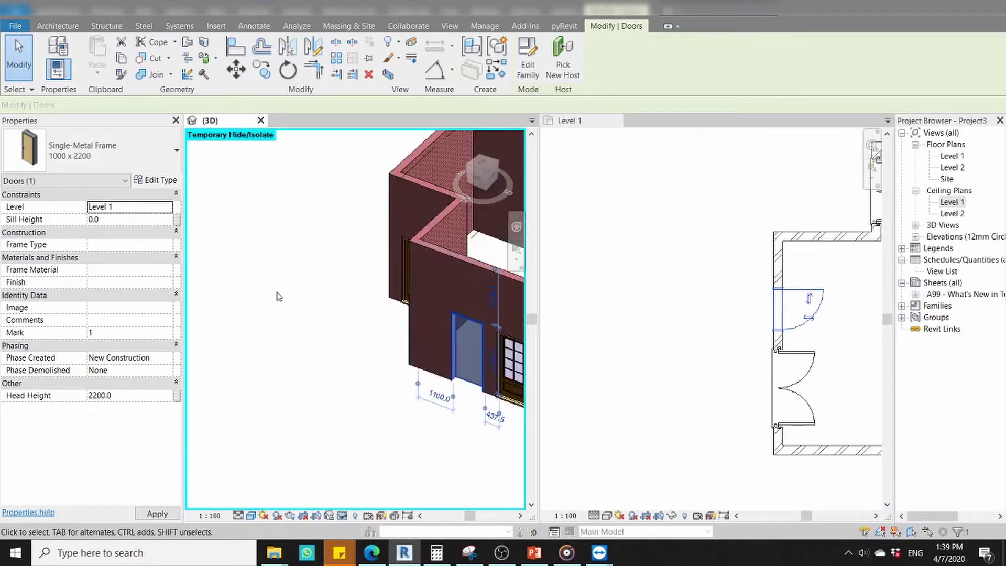
{"action": "scroll", "coordinate": [293, 302], "scroll_direction": "down", "scroll_amount": 5}
{"action": "scroll", "coordinate": [681, 299], "scroll_direction": "down", "scroll_amount": 2}
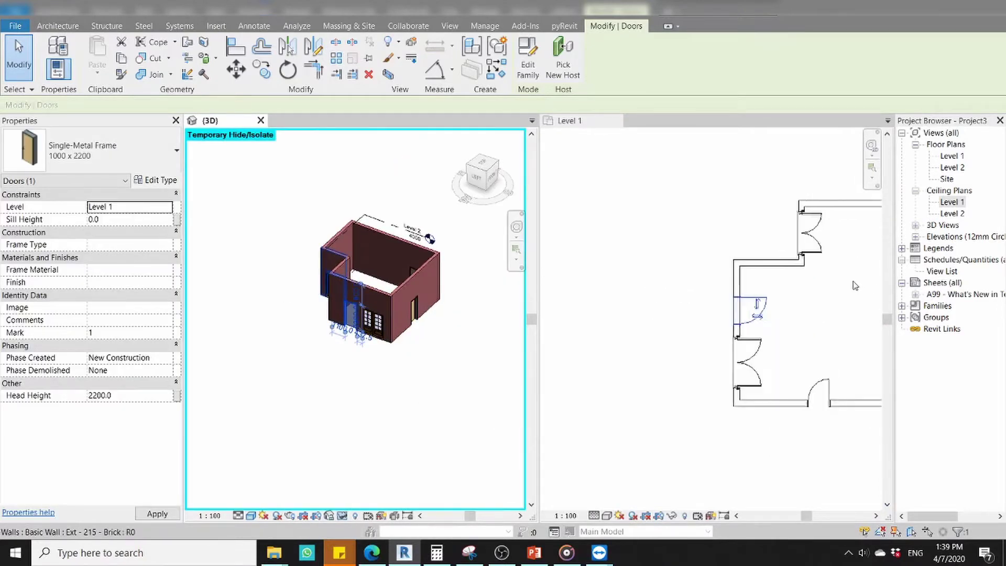
{"action": "scroll", "coordinate": [855, 286], "scroll_direction": "up", "scroll_amount": 2}
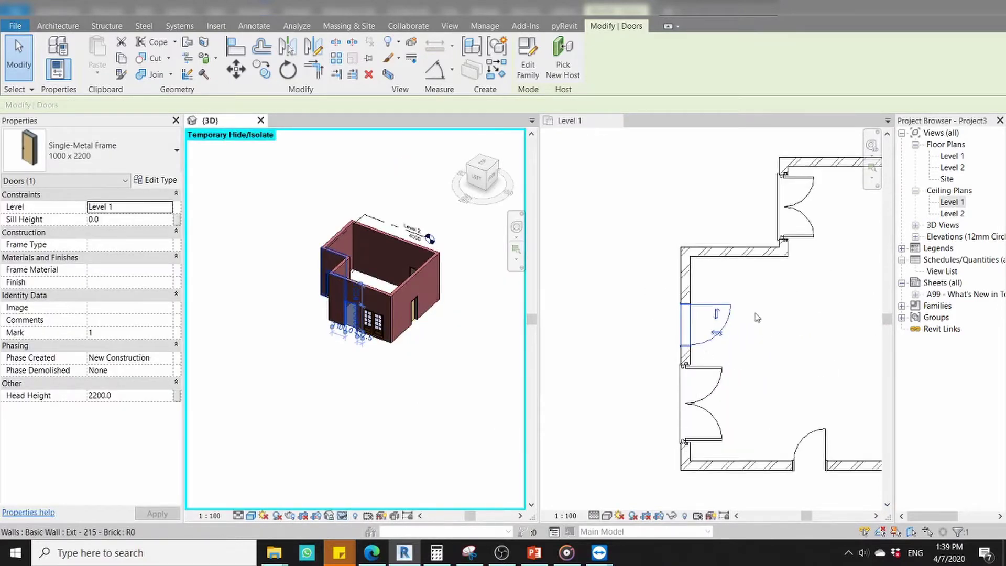
{"action": "scroll", "coordinate": [556, 195], "scroll_direction": "down", "scroll_amount": 1}
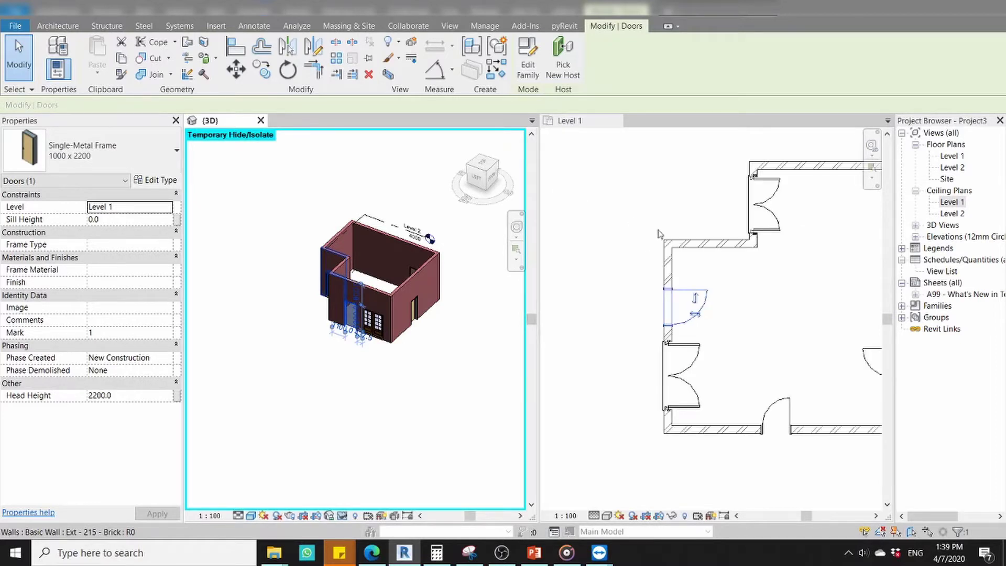
{"action": "scroll", "coordinate": [700, 314], "scroll_direction": "up", "scroll_amount": 1}
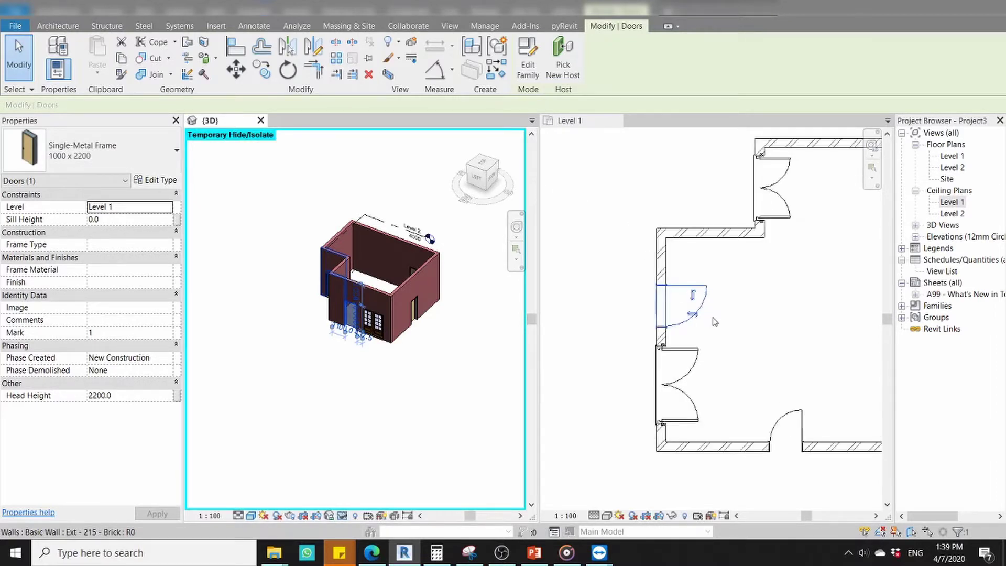
Set the single door's sill height to 100 mm.
{"action": "left_click", "coordinate": [125, 221]}
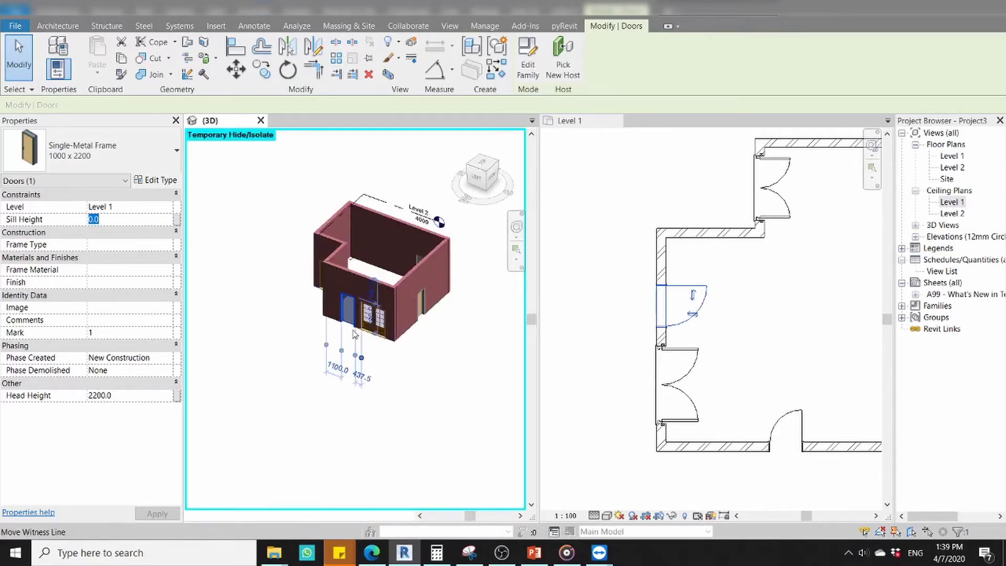
{"action": "scroll", "coordinate": [355, 334], "scroll_direction": "up", "scroll_amount": 4}
{"action": "scroll", "coordinate": [250, 439], "scroll_direction": "down", "scroll_amount": 2}
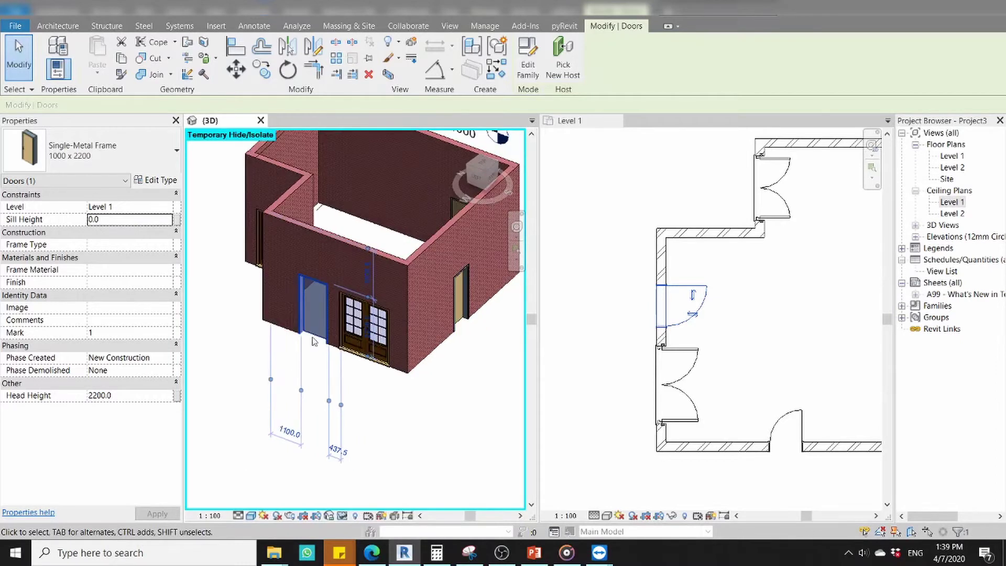
{"action": "type", "text": "100"}
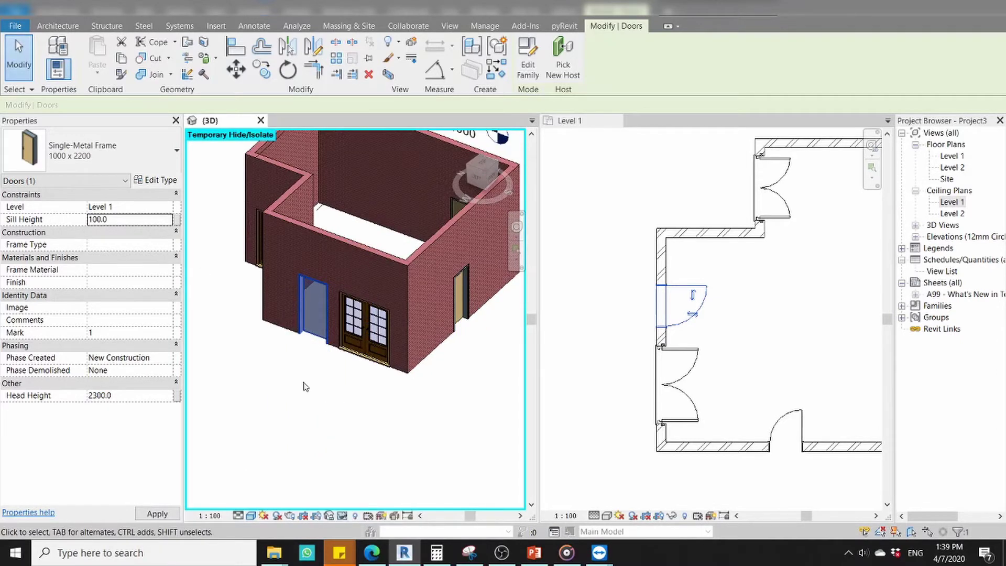
{"action": "scroll", "coordinate": [318, 336], "scroll_direction": "up", "scroll_amount": 1}
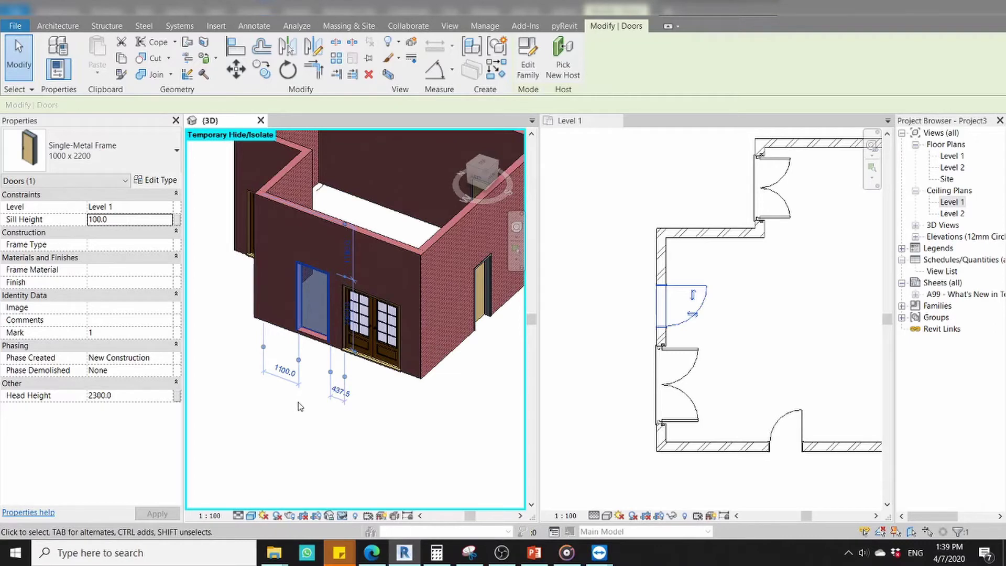
Deselect the raised door and make the Level 1 floor plan the active view.
{"action": "scroll", "coordinate": [298, 377], "scroll_direction": "up", "scroll_amount": 1}
{"action": "scroll", "coordinate": [296, 352], "scroll_direction": "up", "scroll_amount": 1}
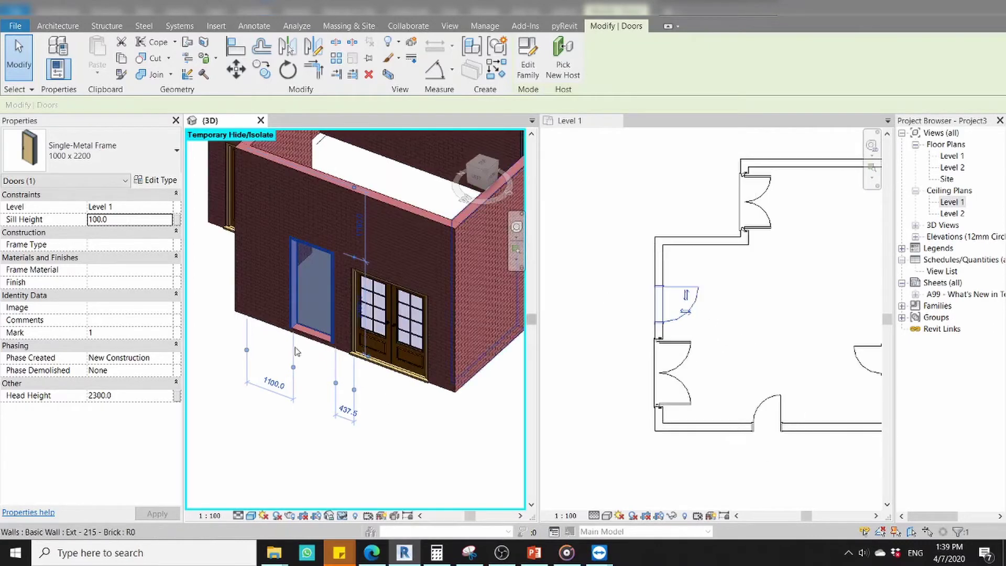
{"action": "scroll", "coordinate": [296, 352], "scroll_direction": "down", "scroll_amount": 1}
{"action": "scroll", "coordinate": [296, 352], "scroll_direction": "down", "scroll_amount": 1}
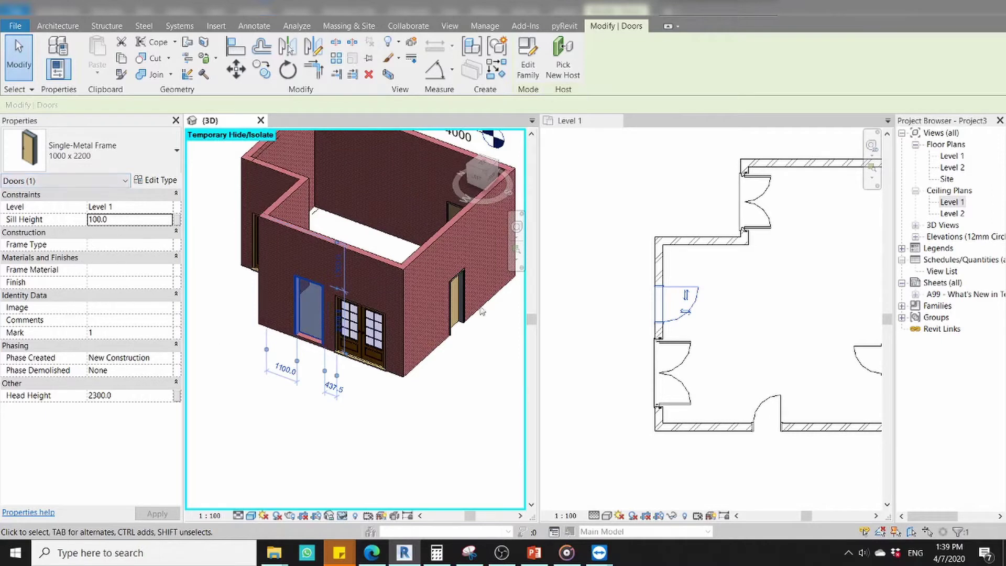
{"action": "scroll", "coordinate": [605, 404], "scroll_direction": "down", "scroll_amount": 1}
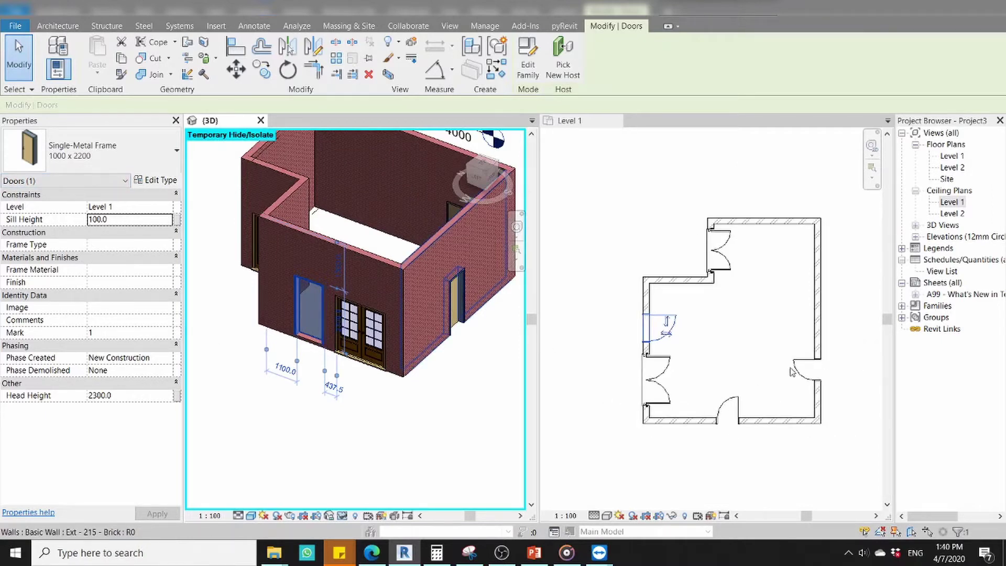
{"action": "scroll", "coordinate": [487, 315], "scroll_direction": "up", "scroll_amount": 1}
{"action": "scroll", "coordinate": [461, 330], "scroll_direction": "up", "scroll_amount": 1}
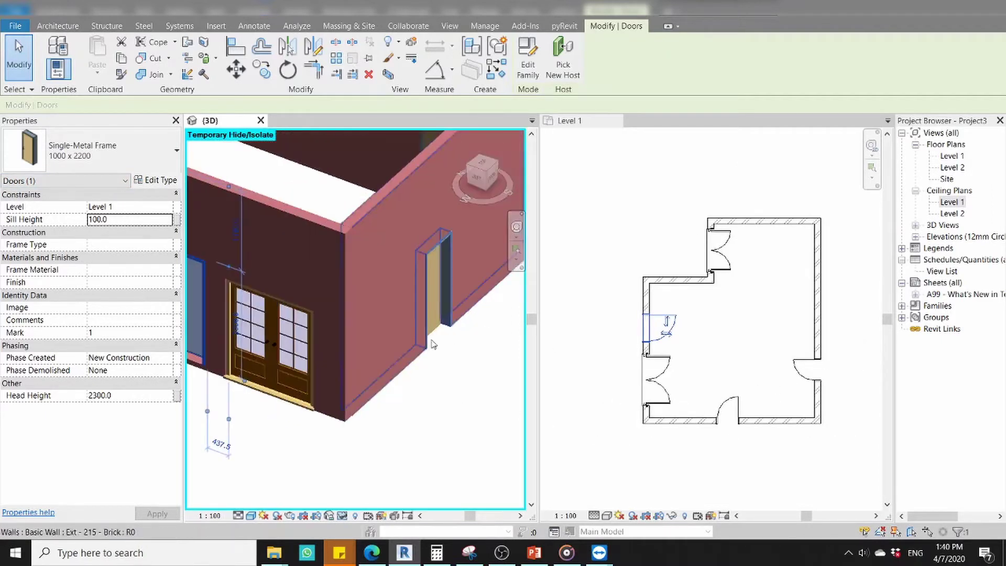
{"action": "scroll", "coordinate": [456, 356], "scroll_direction": "down", "scroll_amount": 1}
{"action": "scroll", "coordinate": [484, 367], "scroll_direction": "down", "scroll_amount": 1}
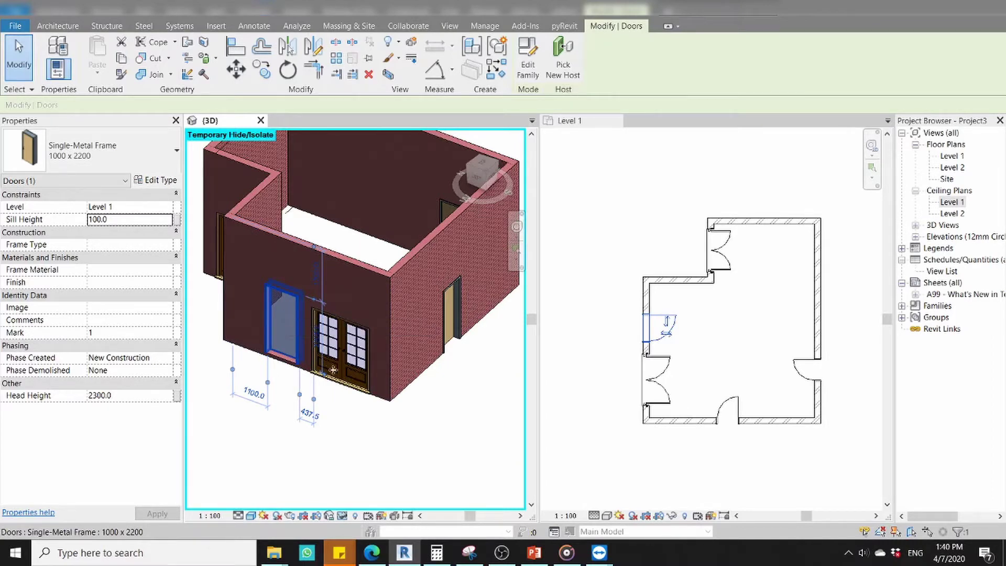
{"action": "left_click", "coordinate": [366, 415]}
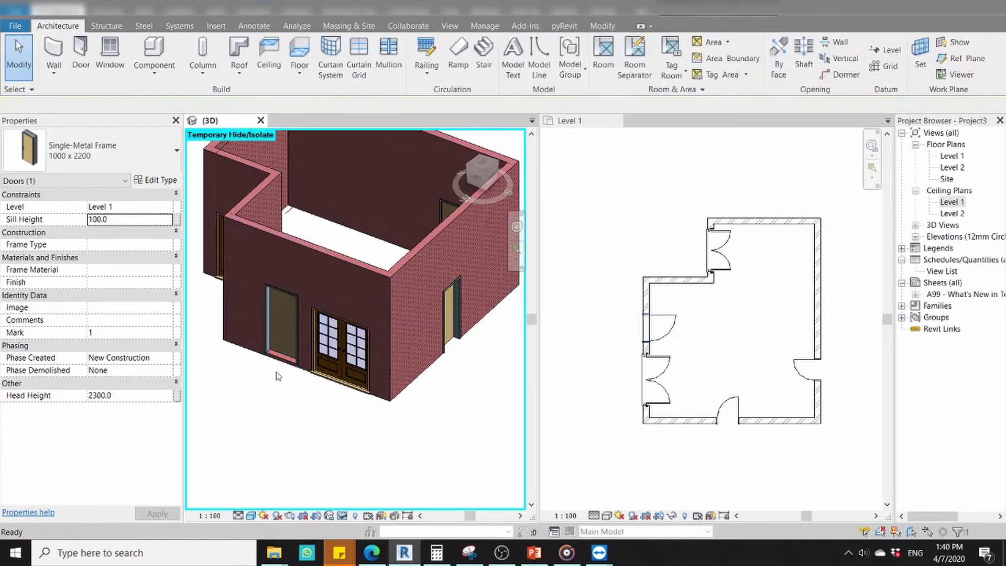
{"action": "scroll", "coordinate": [276, 372], "scroll_direction": "up", "scroll_amount": 2}
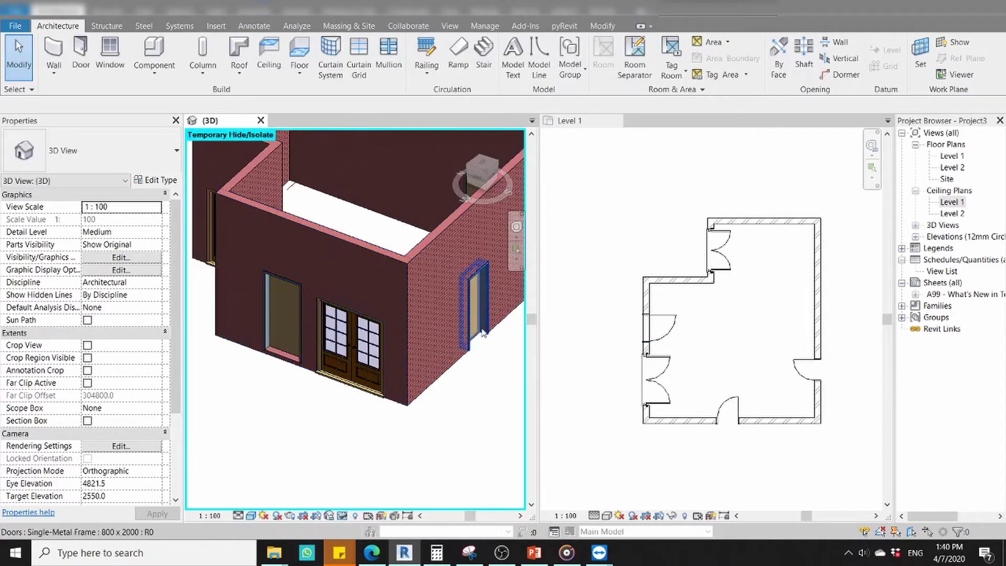
{"action": "left_click", "coordinate": [716, 351]}
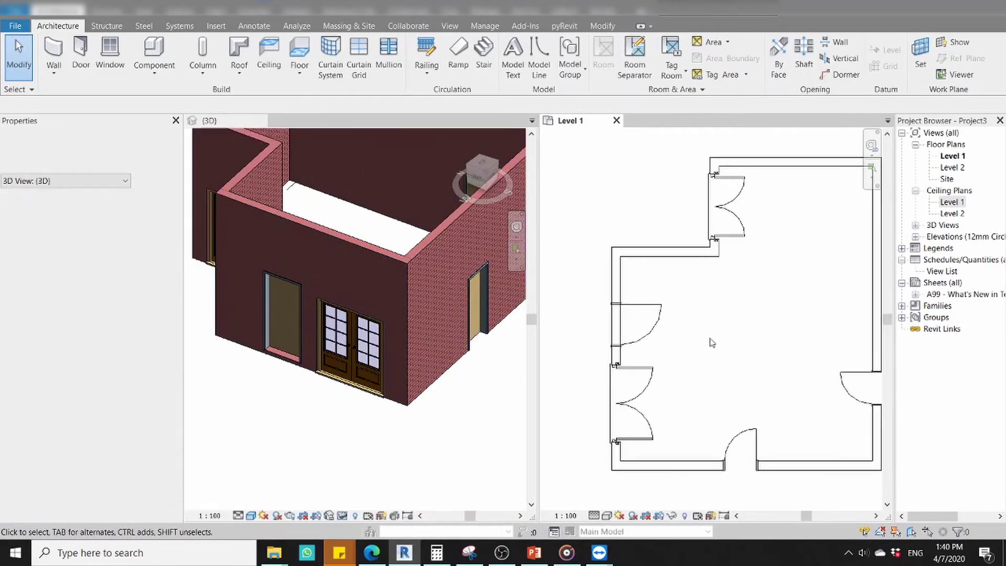
{"action": "scroll", "coordinate": [729, 348], "scroll_direction": "up", "scroll_amount": 1}
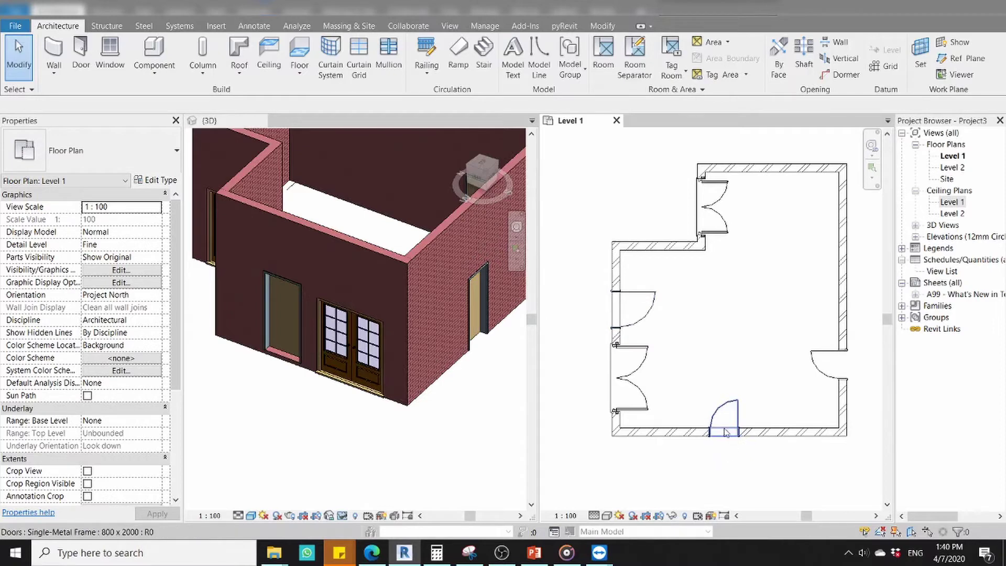
{"action": "scroll", "coordinate": [698, 307], "scroll_direction": "down", "scroll_amount": 2}
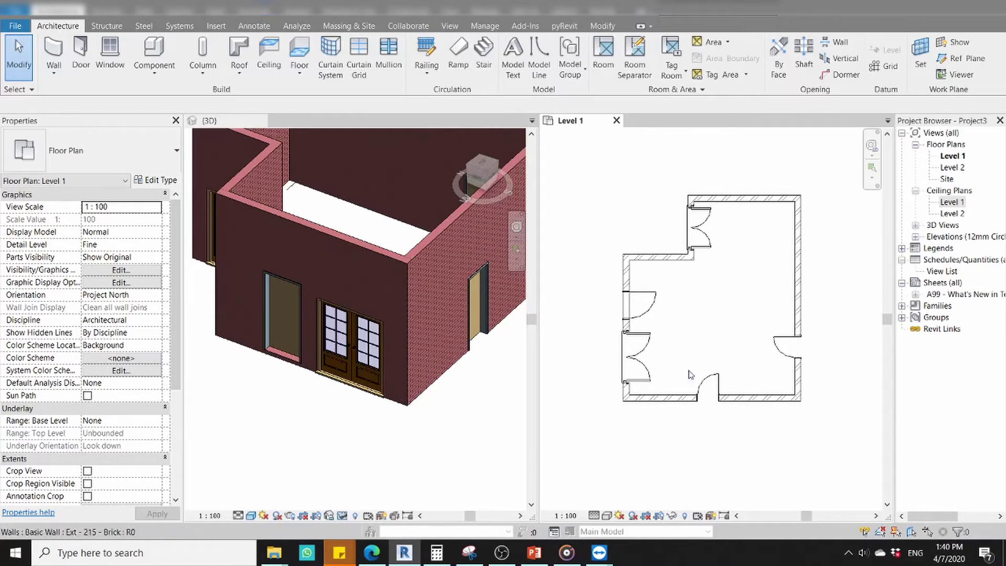
{"action": "scroll", "coordinate": [691, 350], "scroll_direction": "up", "scroll_amount": 1}
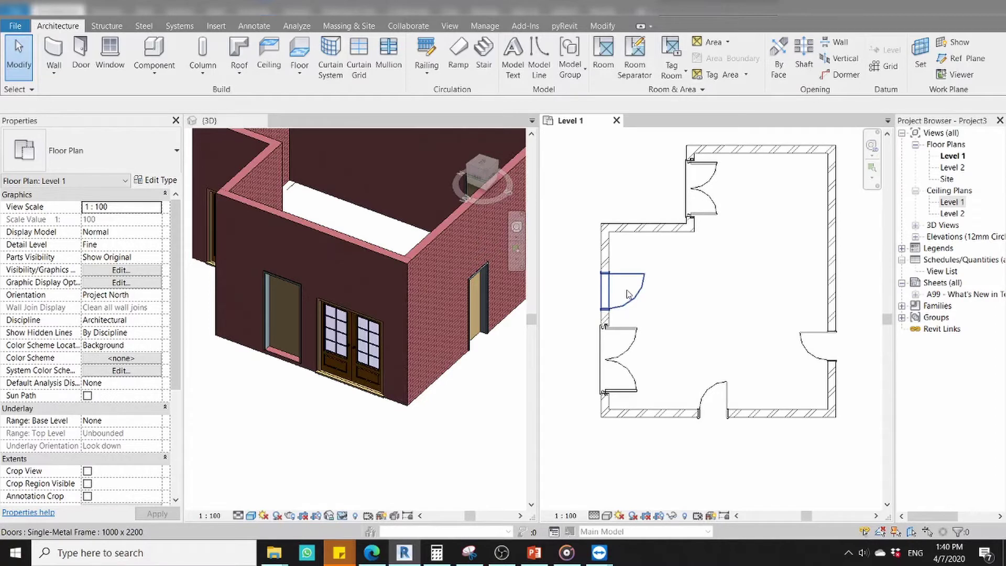
{"action": "scroll", "coordinate": [616, 289], "scroll_direction": "down", "scroll_amount": 2}
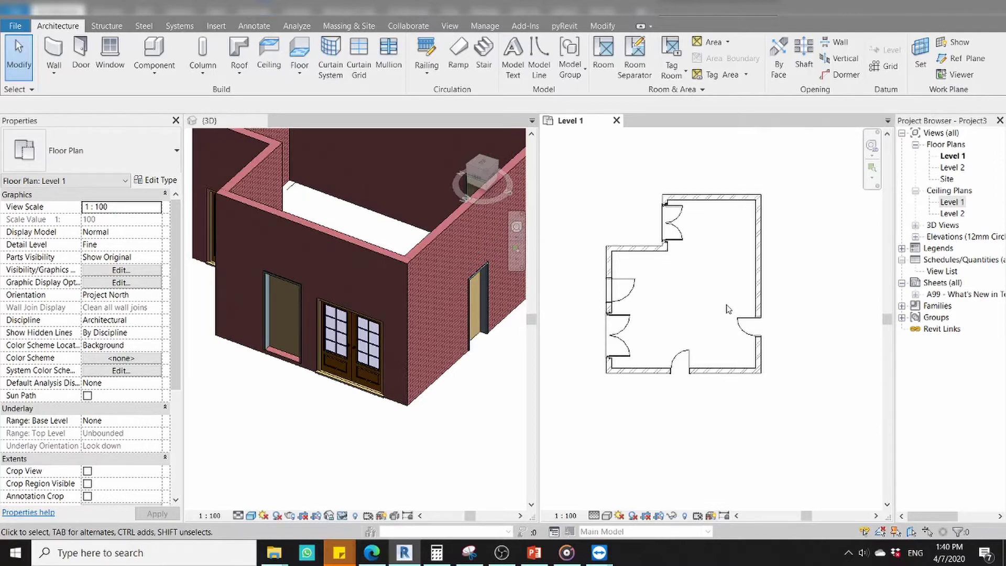
{"action": "scroll", "coordinate": [666, 294], "scroll_direction": "up", "scroll_amount": 2}
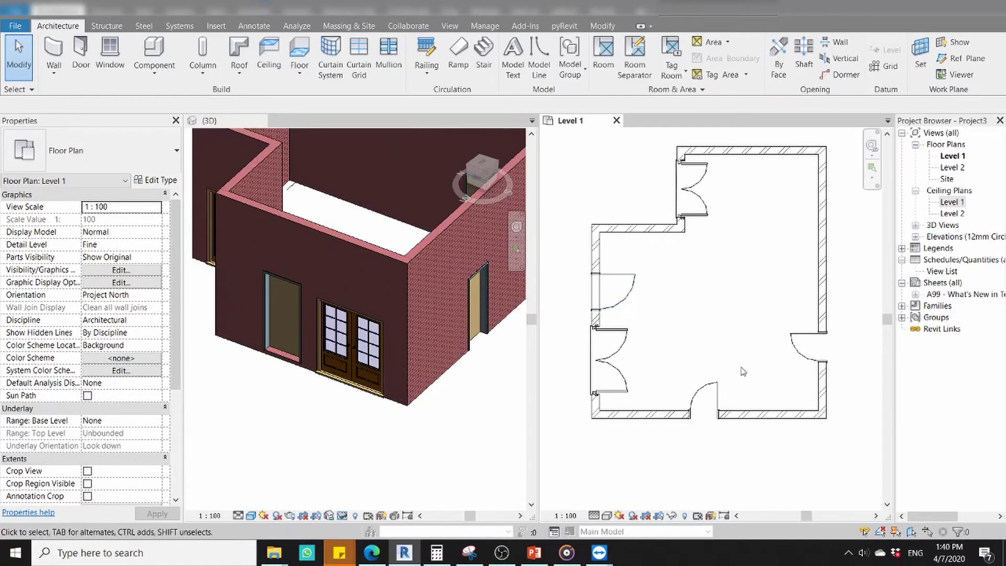
{"action": "scroll", "coordinate": [741, 353], "scroll_direction": "down", "scroll_amount": 1}
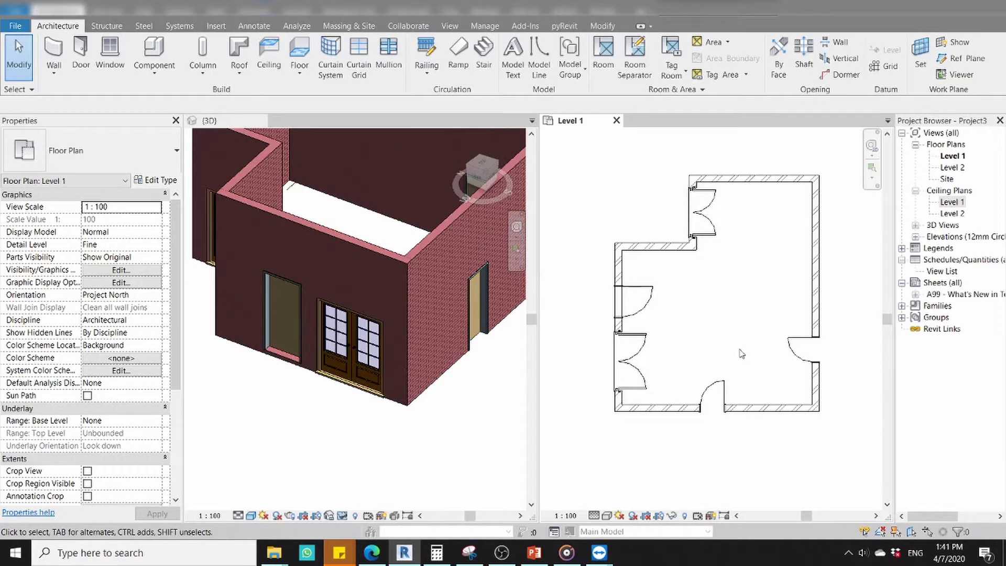
{"action": "scroll", "coordinate": [684, 344], "scroll_direction": "down", "scroll_amount": 3}
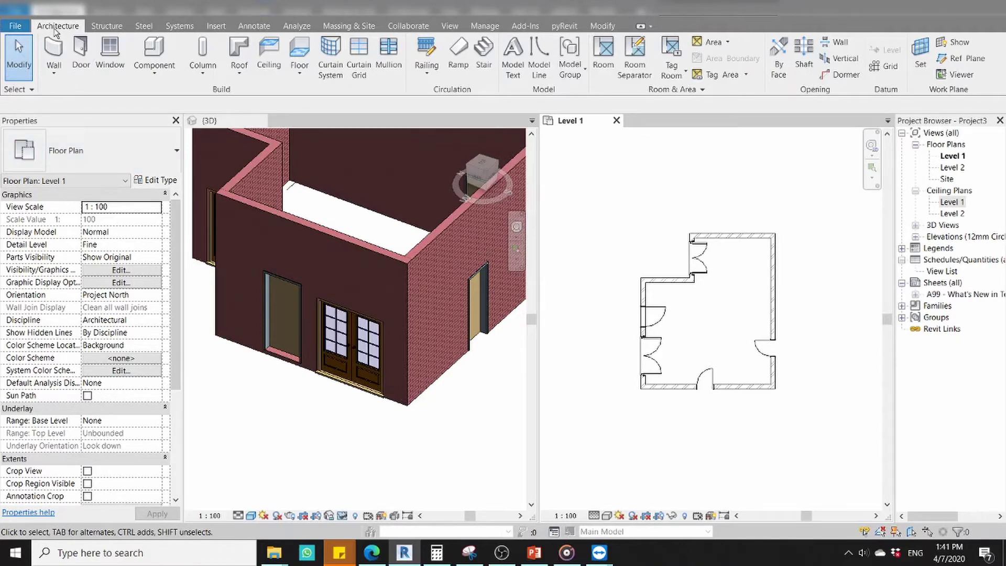
Place Side hung casement 800/1200 windows in the right and top walls.
{"action": "left_click", "coordinate": [111, 61]}
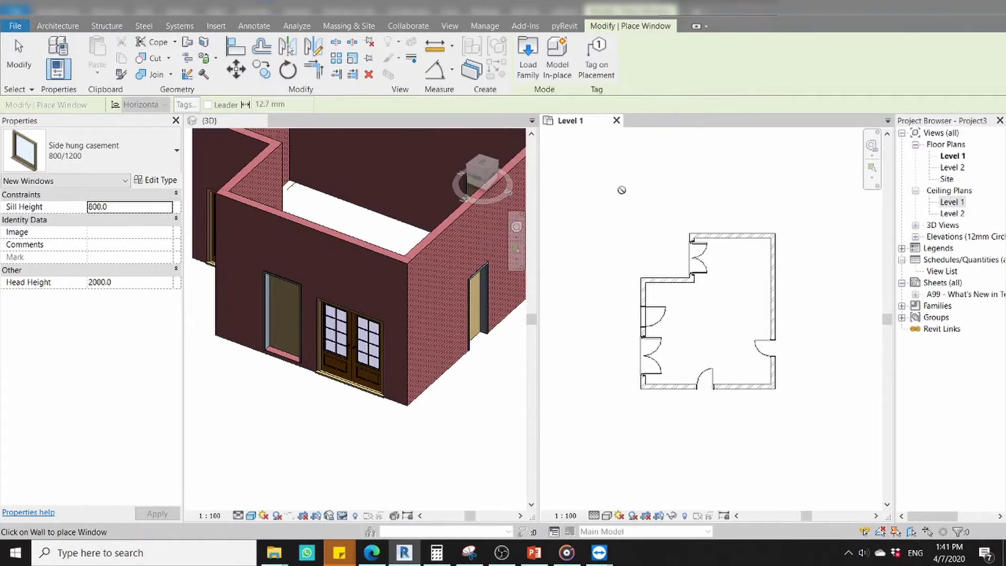
{"action": "left_click", "coordinate": [53, 533]}
{"action": "left_click", "coordinate": [60, 536]}
{"action": "scroll", "coordinate": [798, 280], "scroll_direction": "up", "scroll_amount": 1}
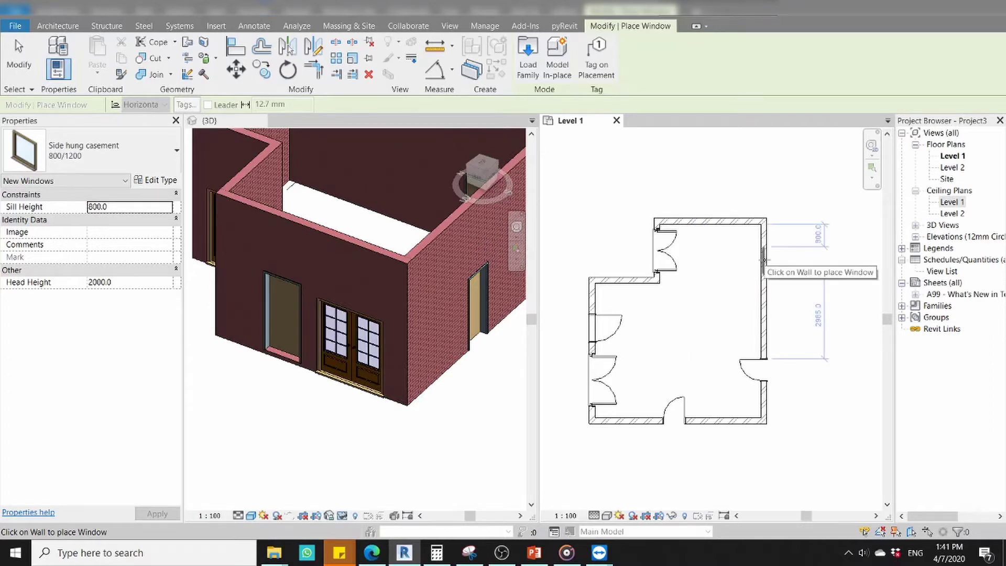
{"action": "scroll", "coordinate": [764, 258], "scroll_direction": "up", "scroll_amount": 1}
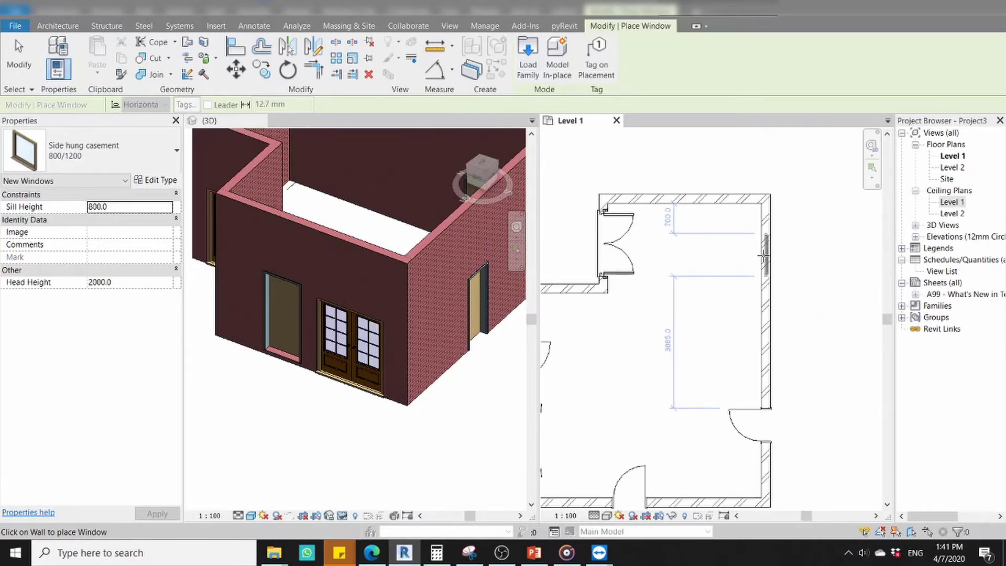
{"action": "left_click", "coordinate": [763, 258]}
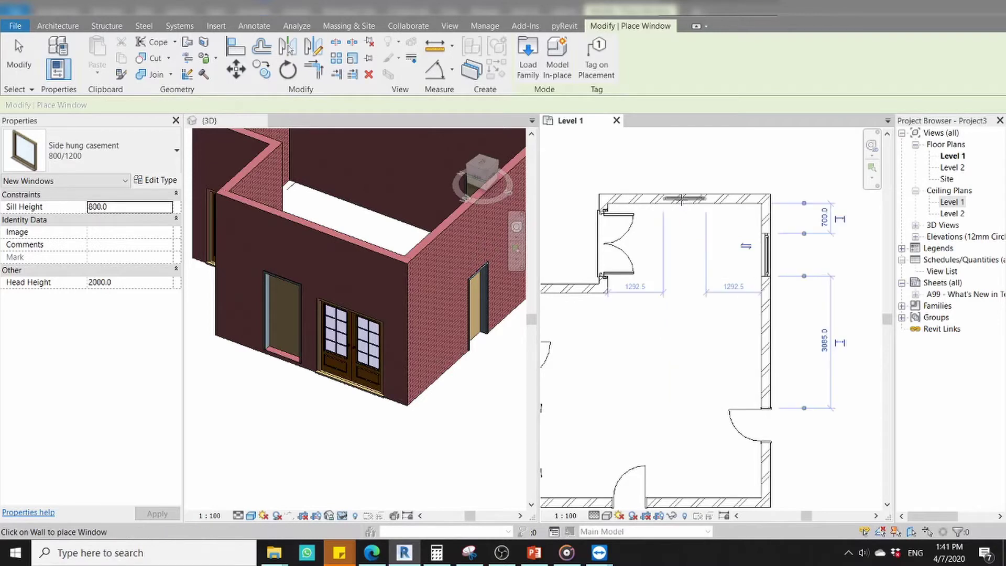
{"action": "left_click", "coordinate": [681, 199]}
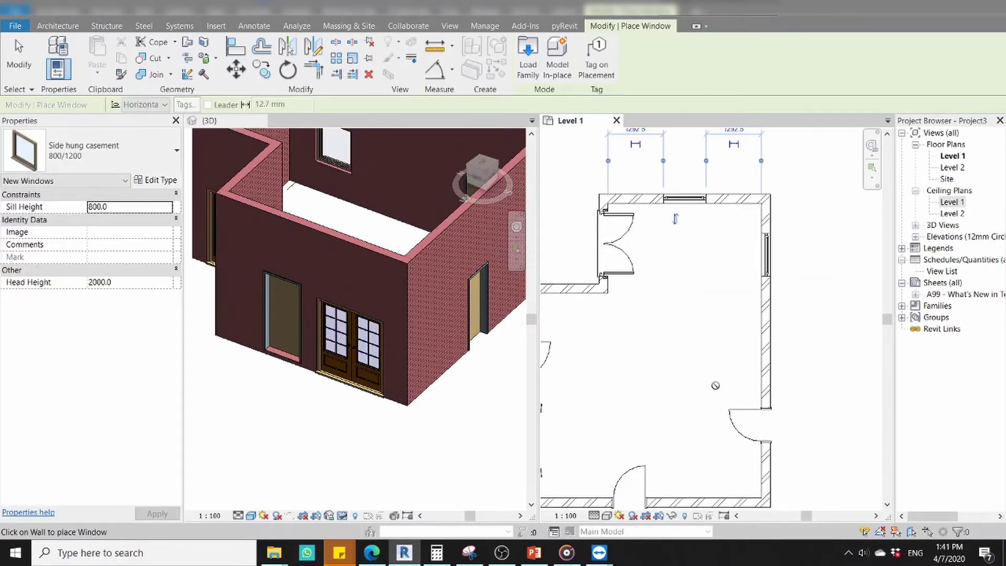
Set the top window 1000 mm from the wall's left end and finish placing windows.
{"action": "middle_click_drag", "start_coordinate": [705, 288], "coordinate": [710, 363]}
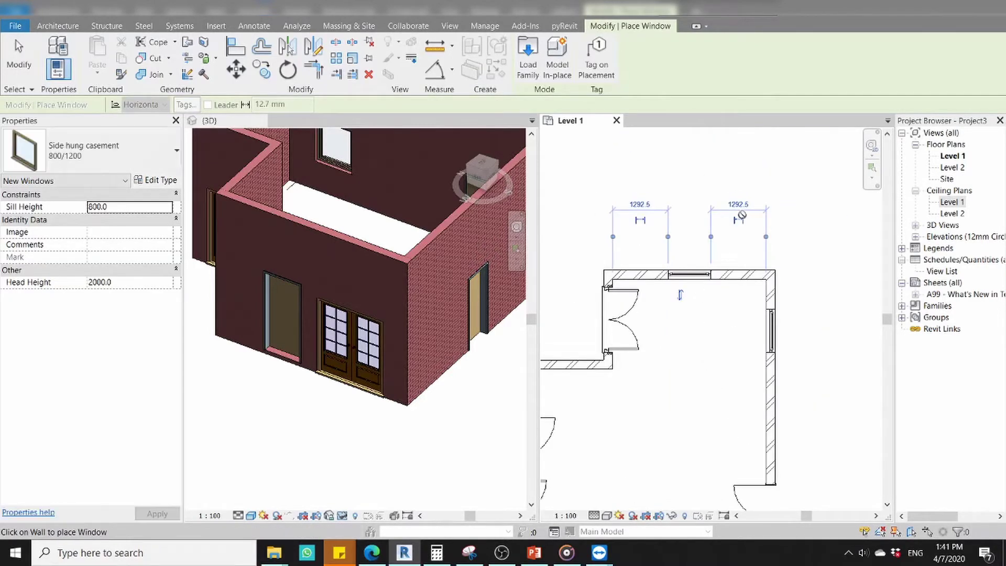
{"action": "left_click", "coordinate": [641, 204]}
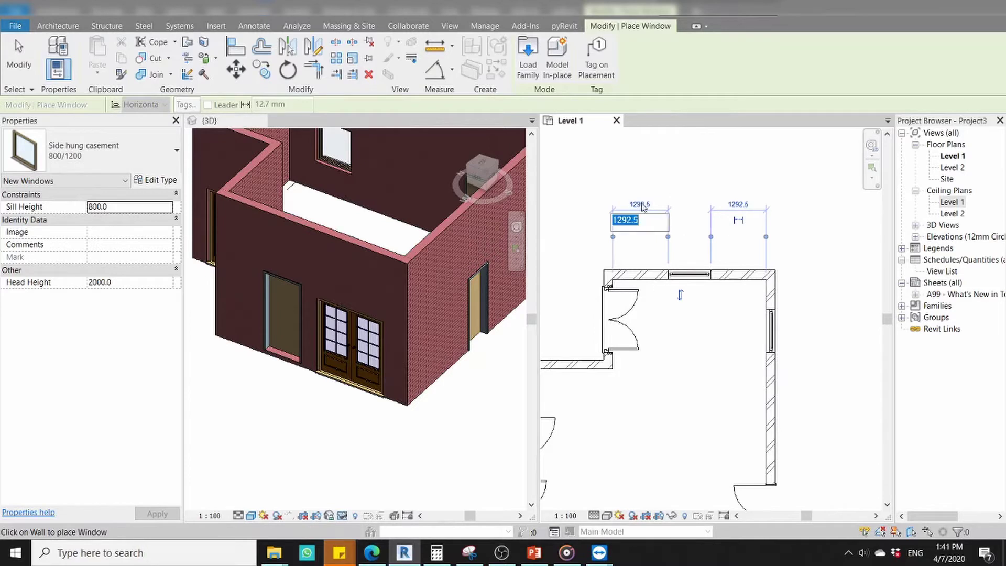
{"action": "type", "text": "1000"}
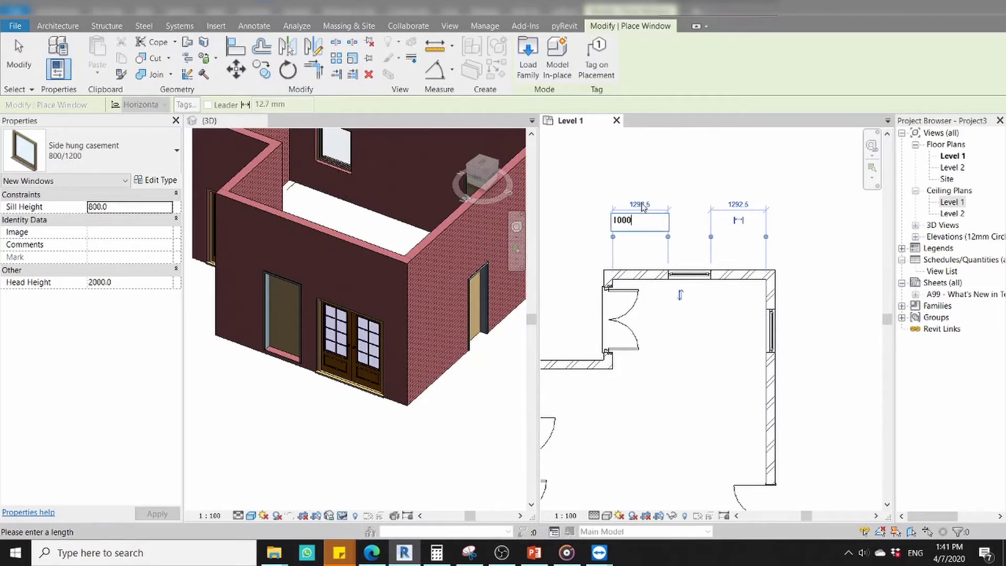
{"action": "key", "text": "Return"}
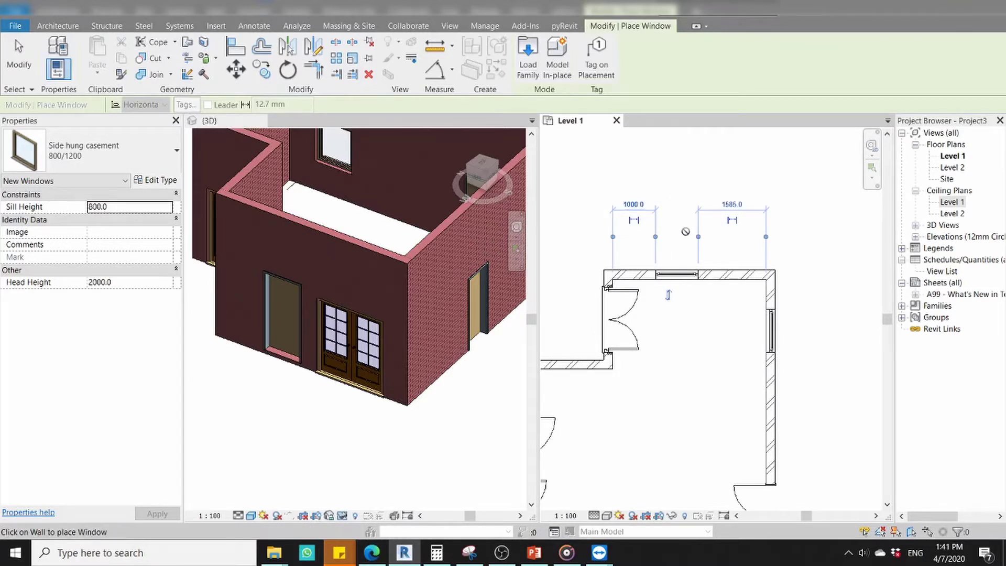
{"action": "scroll", "coordinate": [685, 232], "scroll_direction": "down", "scroll_amount": 1}
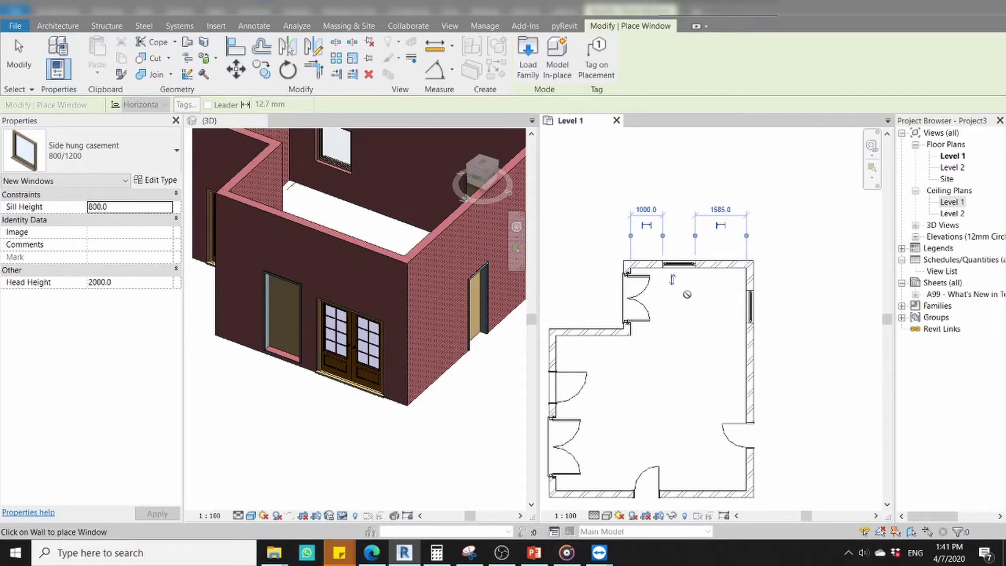
{"action": "key", "text": "Escape"}
{"action": "key", "text": "Escape"}
{"action": "left_click", "coordinate": [690, 276]}
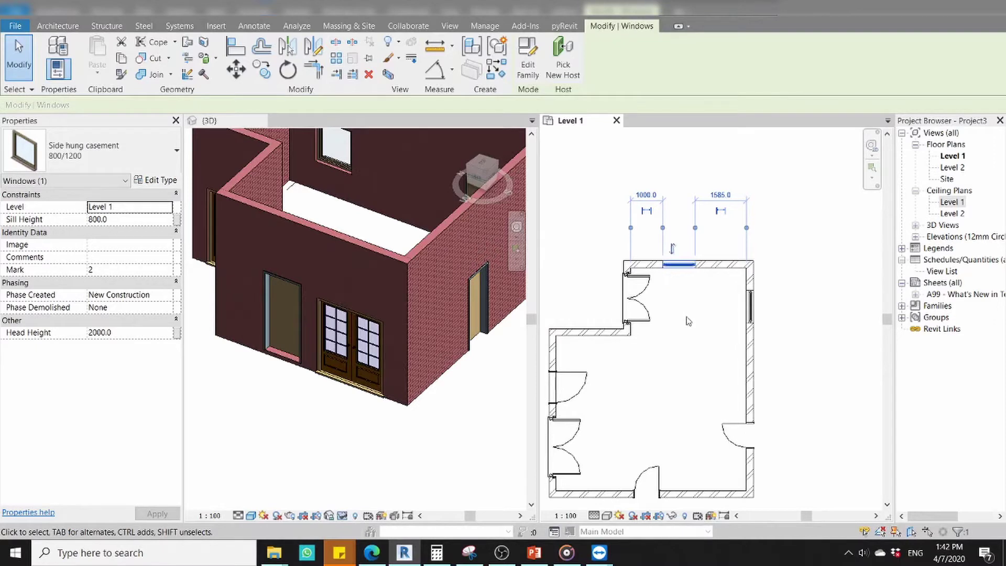
{"action": "scroll", "coordinate": [710, 304], "scroll_direction": "down", "scroll_amount": 2}
{"action": "middle_click_drag", "start_coordinate": [721, 339], "coordinate": [718, 334]}
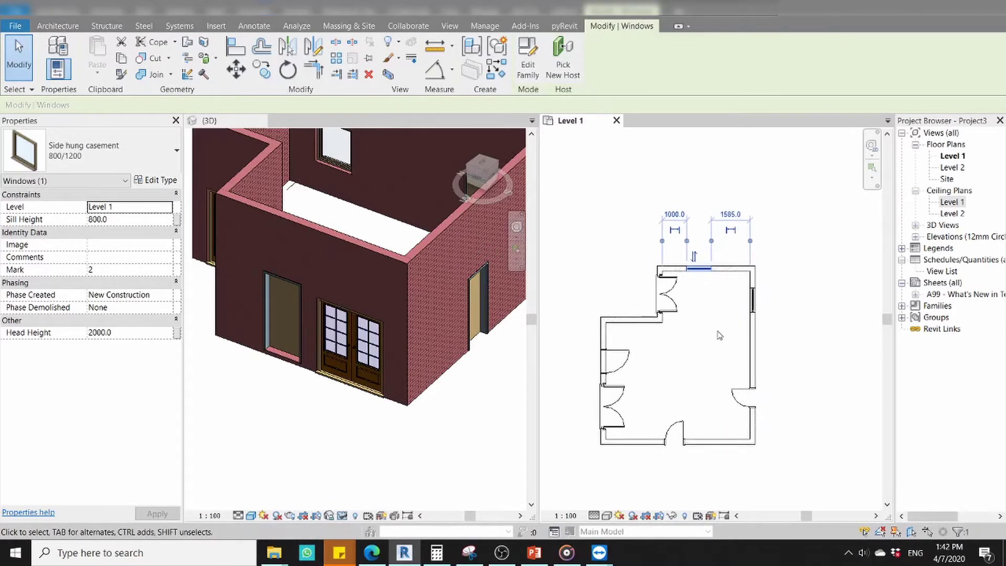
{"action": "scroll", "coordinate": [687, 321], "scroll_direction": "down", "scroll_amount": 1}
{"action": "left_click", "coordinate": [724, 316]}
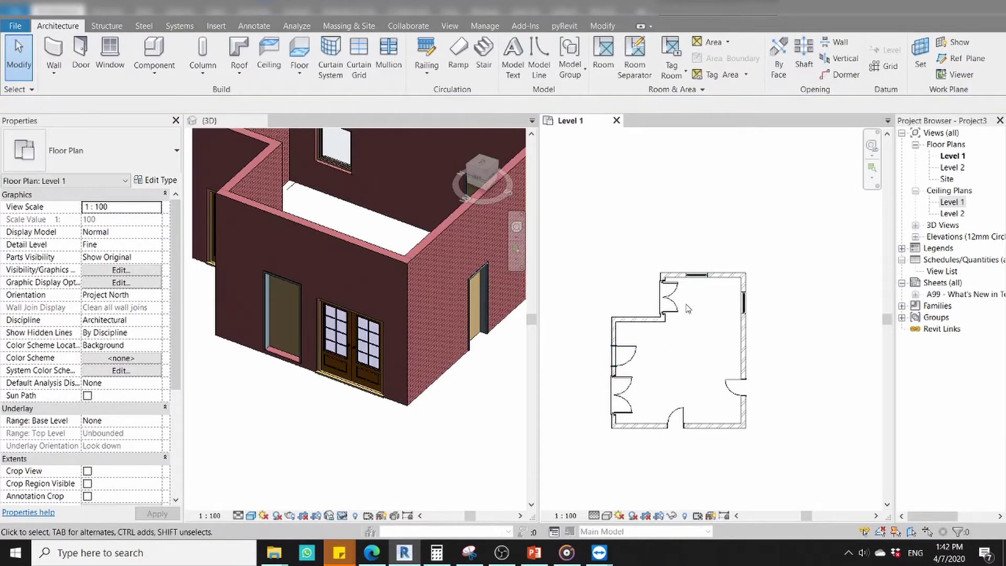
Shift the Level 1 plan up slightly and open Load Family from the Insert tab.
{"action": "middle_click_drag", "start_coordinate": [679, 376], "coordinate": [678, 362]}
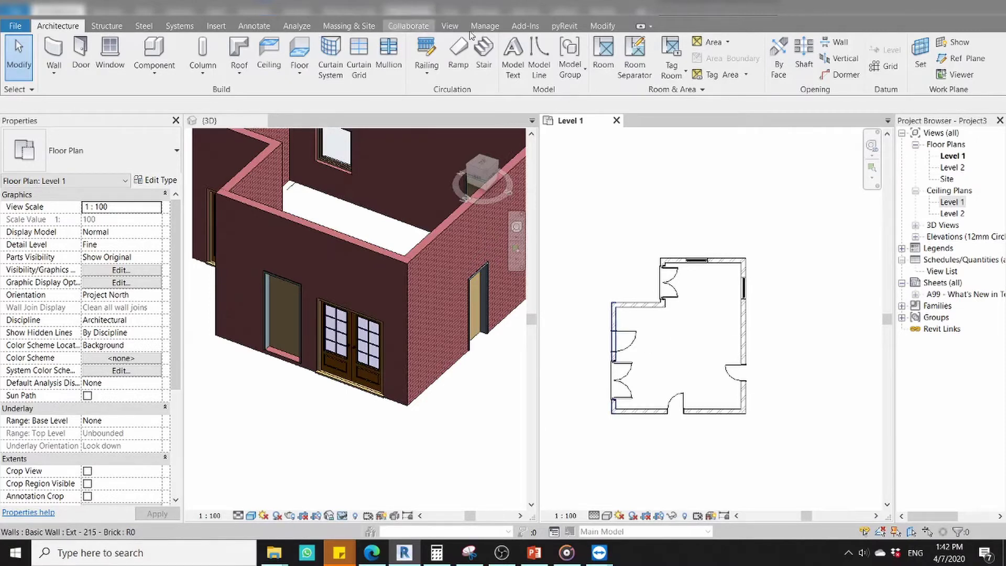
{"action": "left_click", "coordinate": [215, 25]}
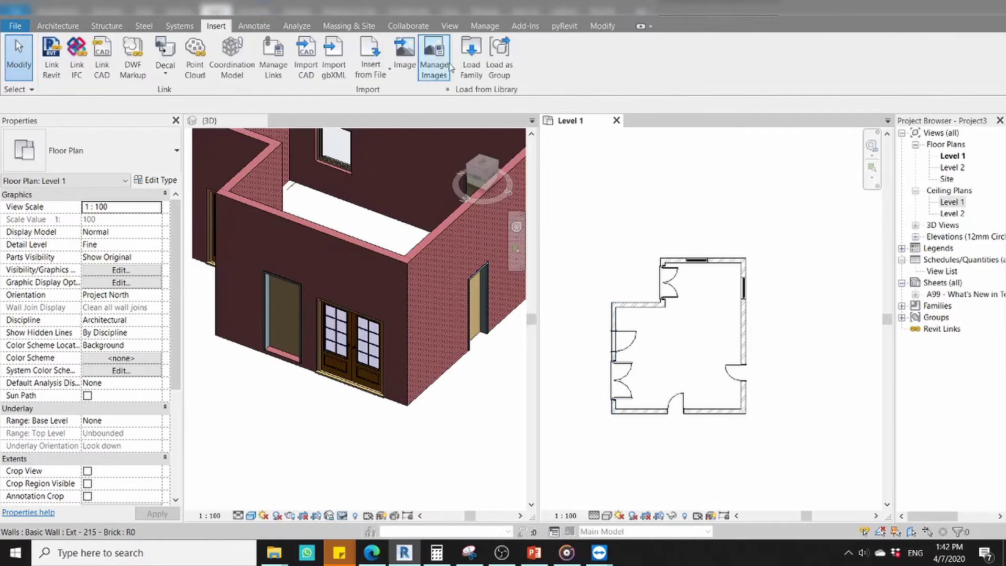
{"action": "left_click", "coordinate": [474, 65]}
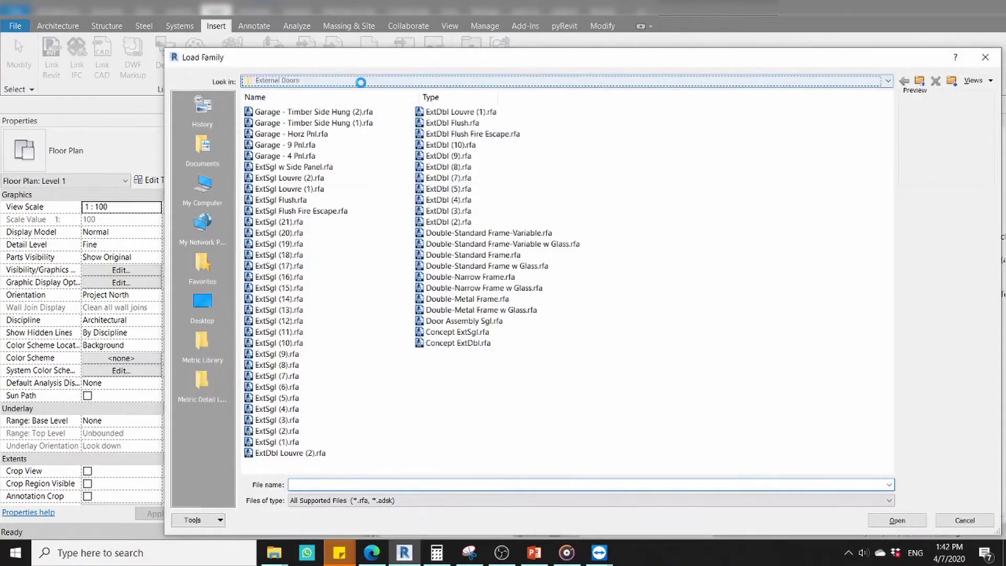
Load Base Cabinet - Double Door.rfa from the Singapore Casework > Base Cabinets library folder.
{"action": "left_click", "coordinate": [360, 82]}
{"action": "left_click", "coordinate": [392, 162]}
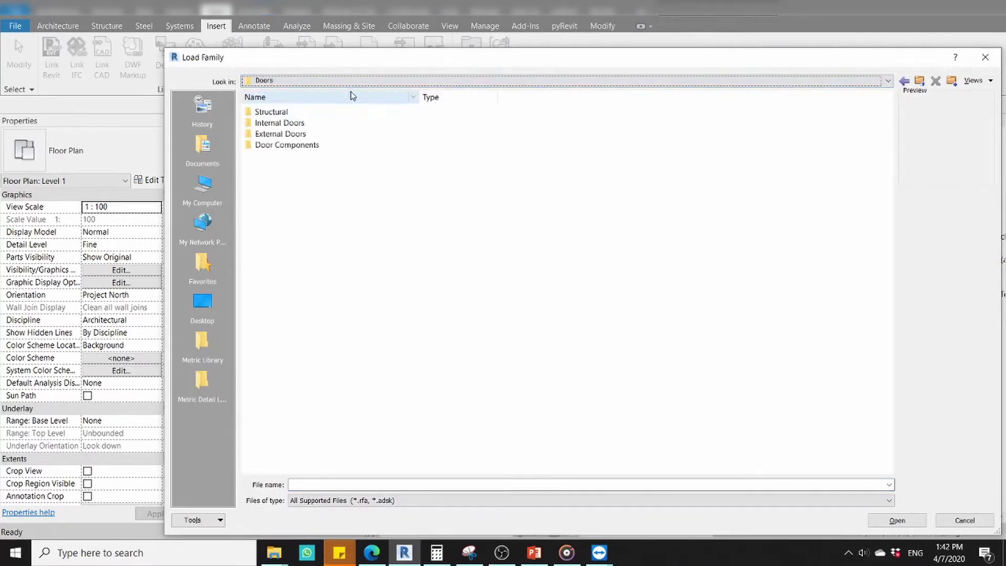
{"action": "left_click", "coordinate": [348, 80]}
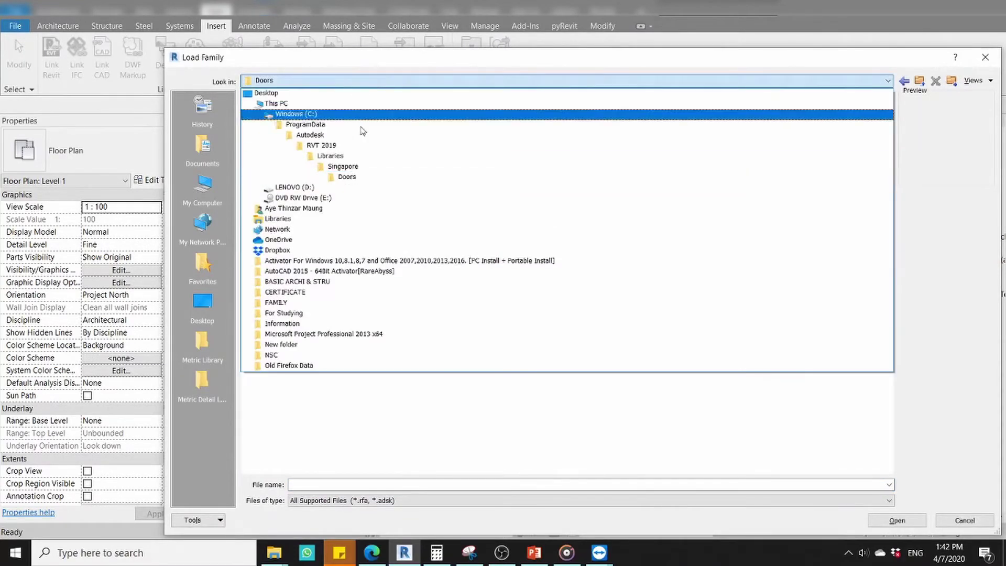
{"action": "left_click", "coordinate": [365, 166]}
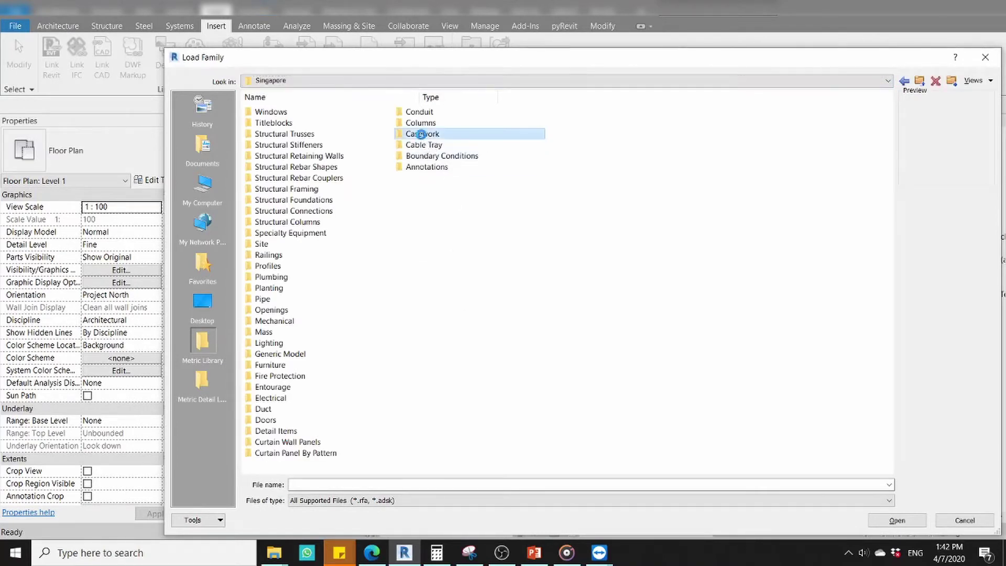
{"action": "double_click", "coordinate": [422, 135]}
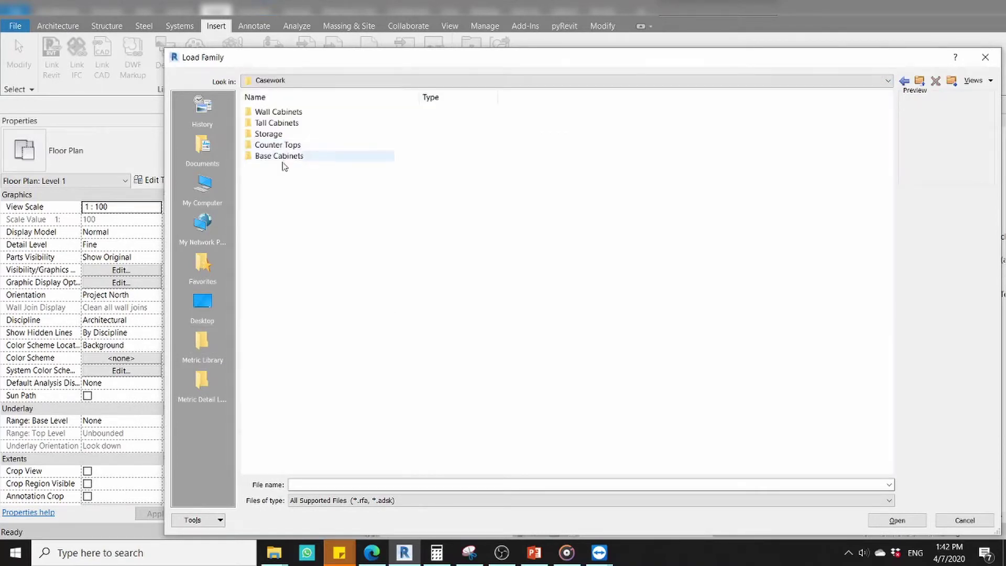
{"action": "double_click", "coordinate": [275, 157]}
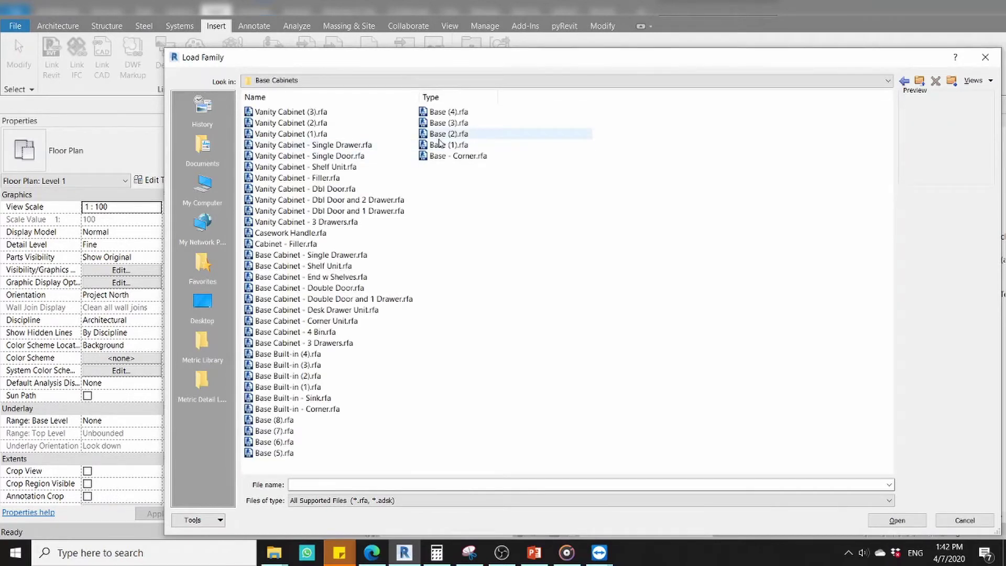
{"action": "left_click", "coordinate": [336, 289]}
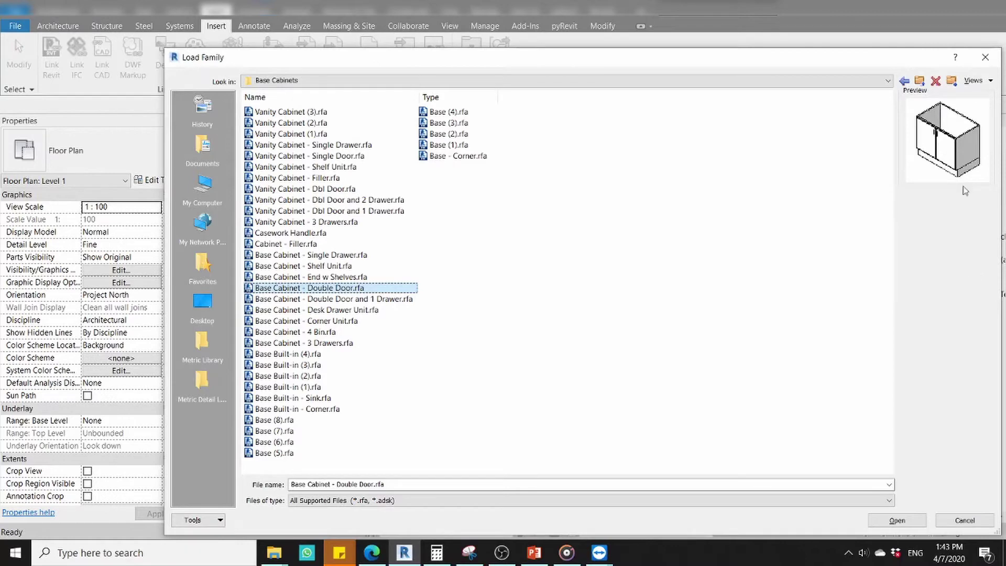
{"action": "left_click", "coordinate": [897, 521]}
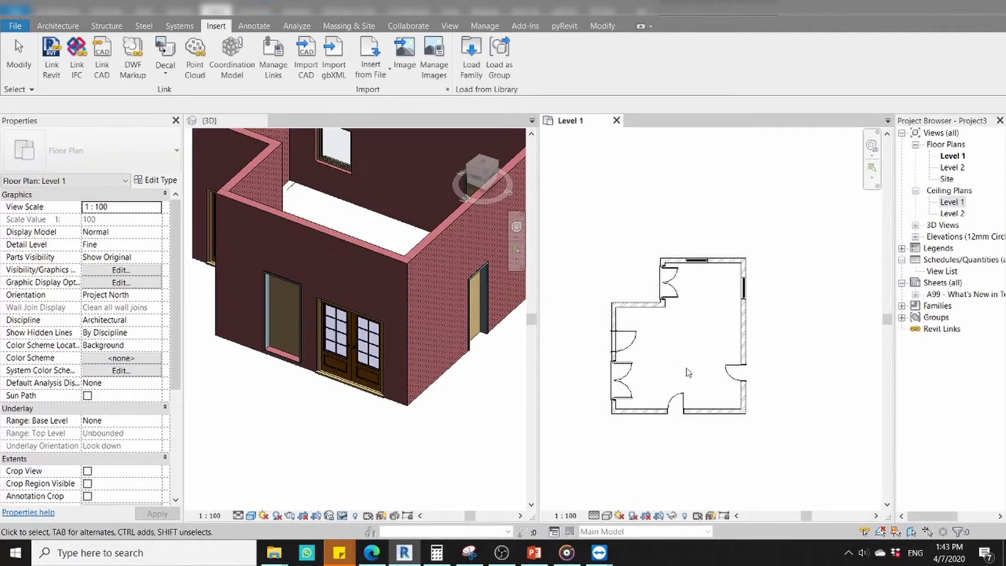
Zoom the Level 1 plan, shift it slightly right, and return to the Architecture tab.
{"action": "scroll", "coordinate": [680, 330], "scroll_direction": "up", "scroll_amount": 2}
{"action": "middle_click_drag", "start_coordinate": [688, 346], "coordinate": [701, 341]}
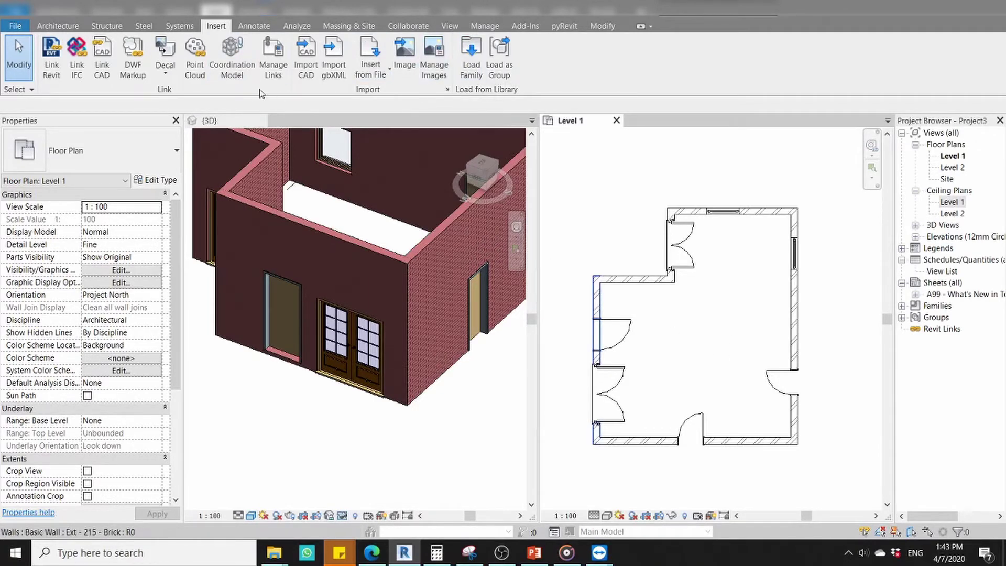
{"action": "left_click", "coordinate": [54, 25]}
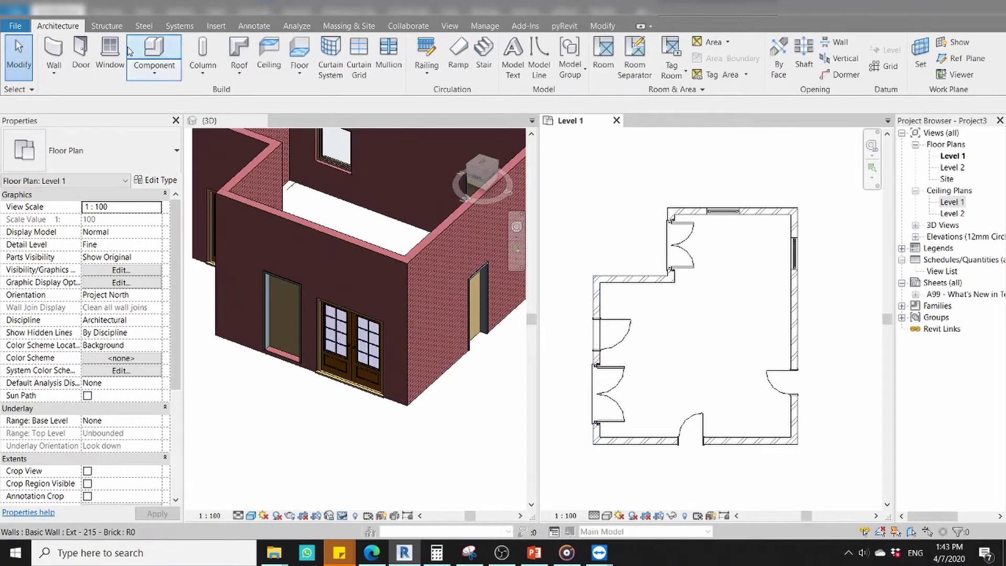
Place the 1000mm Base Cabinet - Double Door in the room, rotated with Spacebar.
{"action": "left_click", "coordinate": [154, 45]}
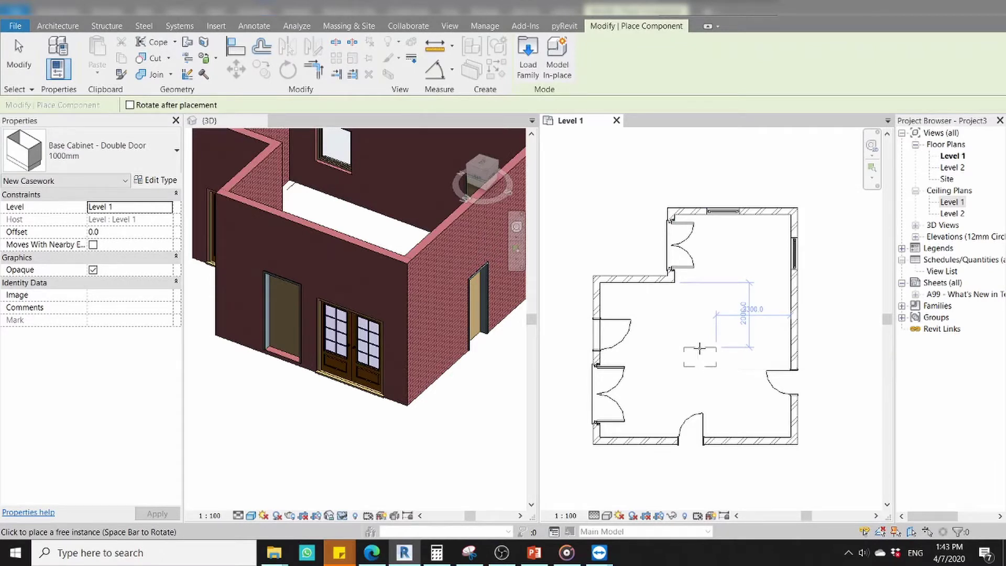
{"action": "scroll", "coordinate": [699, 347], "scroll_direction": "up", "scroll_amount": 1}
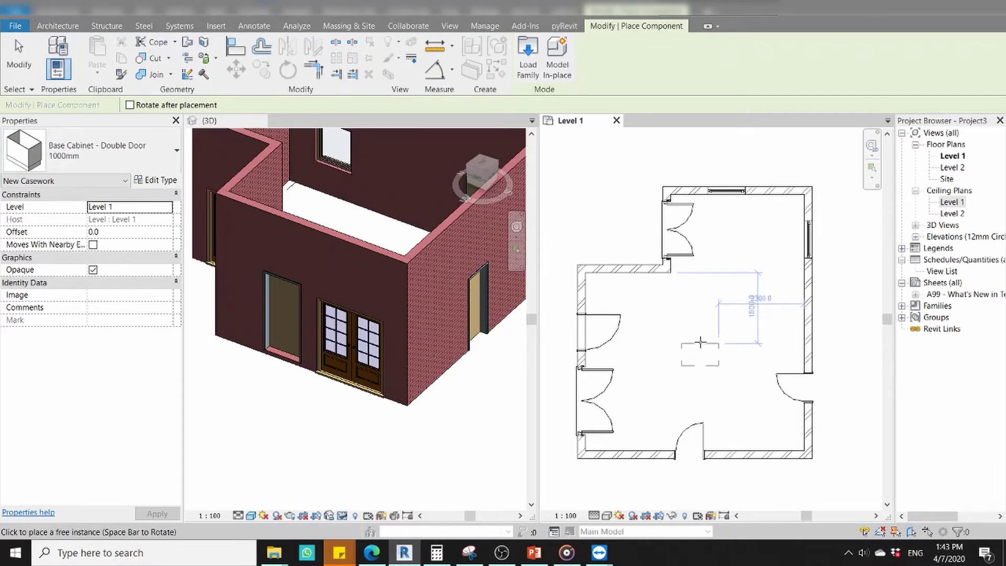
{"action": "key", "text": "space"}
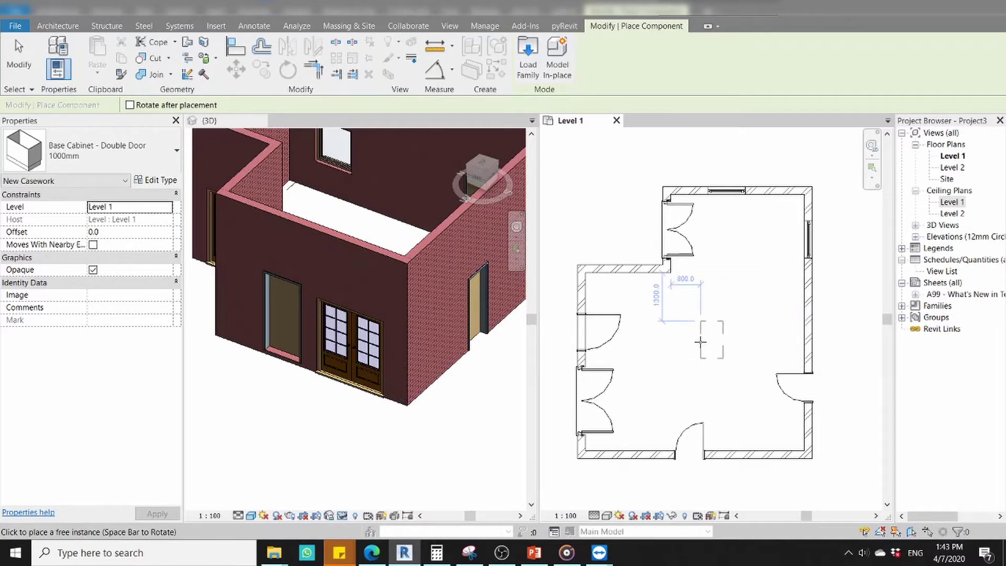
{"action": "key", "text": "space"}
{"action": "key", "text": "space"}
{"action": "key", "text": "space"}
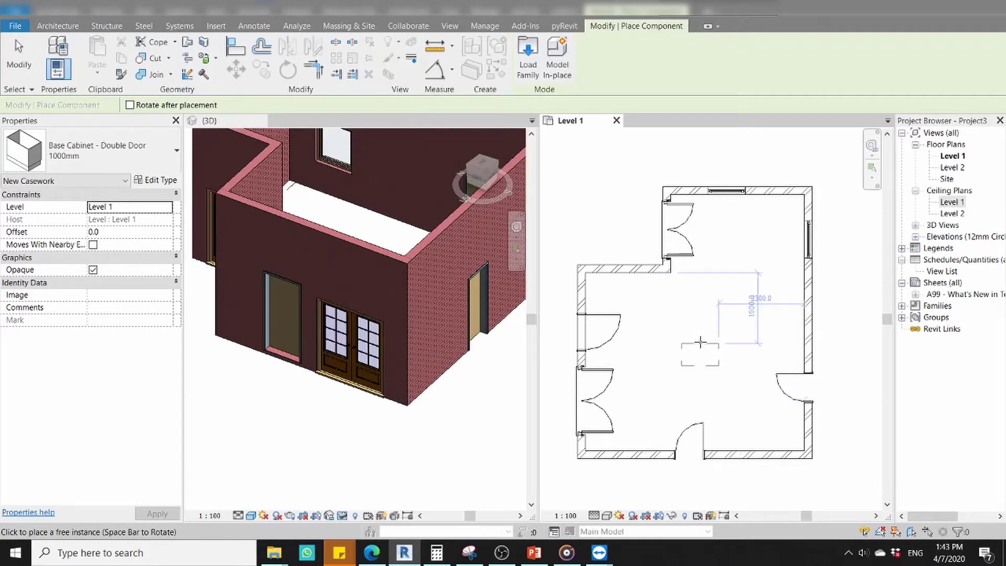
{"action": "key", "text": "space"}
{"action": "key", "text": "space"}
{"action": "key", "text": "space"}
{"action": "key", "text": "space"}
{"action": "key", "text": "space"}
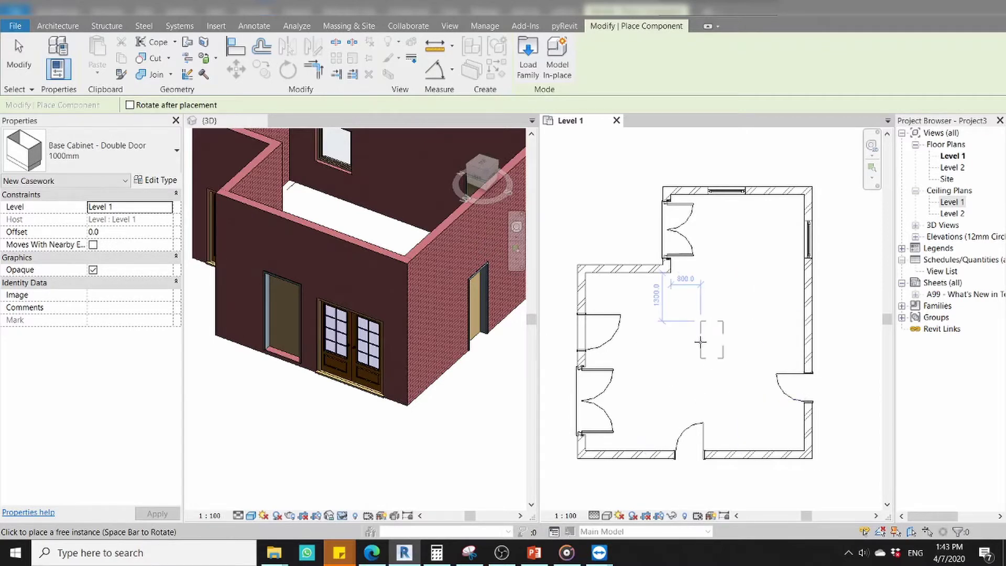
{"action": "key", "text": "space"}
{"action": "key", "text": "space"}
{"action": "key", "text": "space"}
{"action": "key", "text": "space"}
{"action": "left_click", "coordinate": [702, 354]}
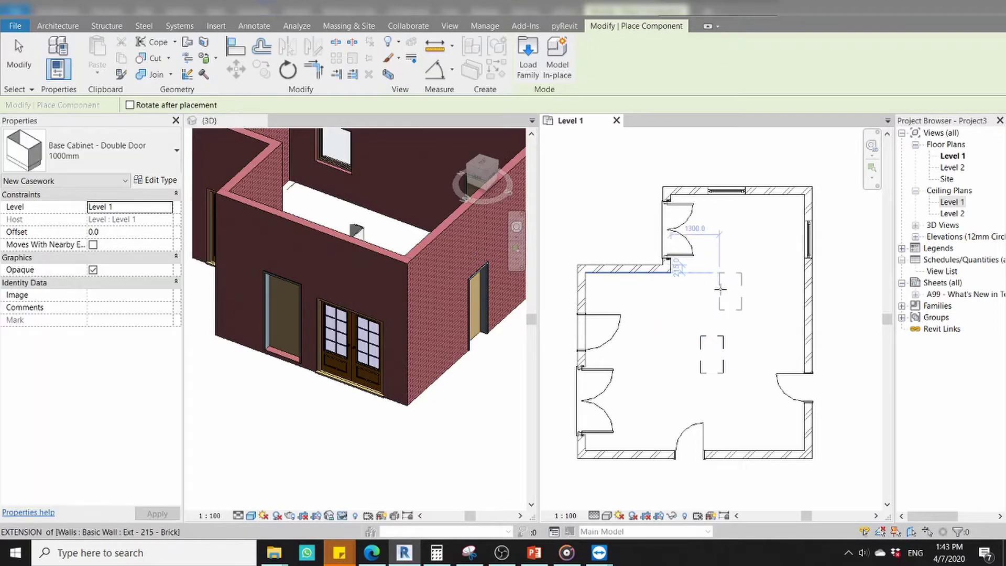
{"action": "key", "text": "Escape"}
{"action": "key", "text": "Escape"}
Orbit and zoom the 3D view down onto the new cabinet, then reactivate the Level 1 plan.
{"action": "scroll", "coordinate": [399, 300], "scroll_direction": "down", "scroll_amount": 3}
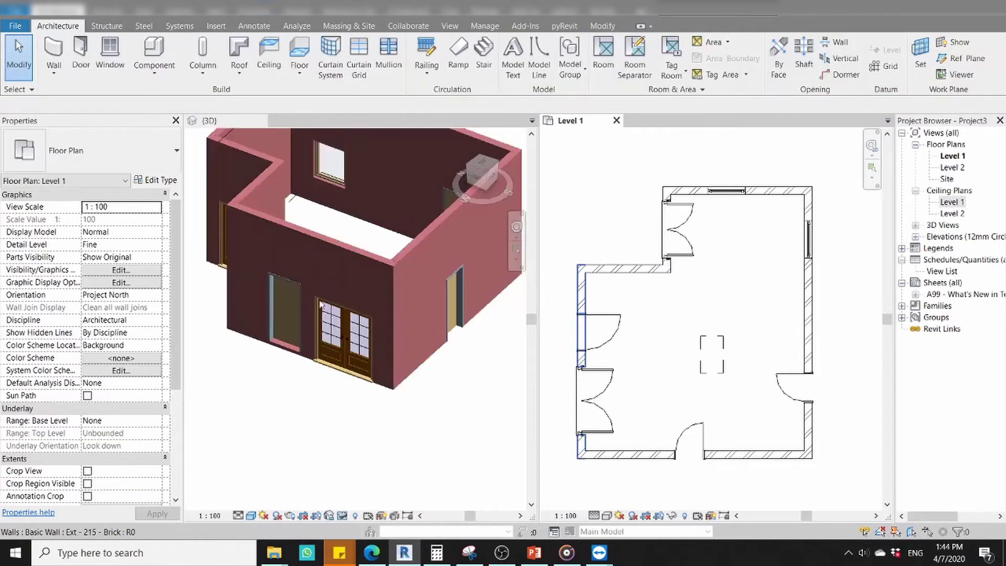
{"action": "key", "text": "h"}
{"action": "key", "text": "h"}
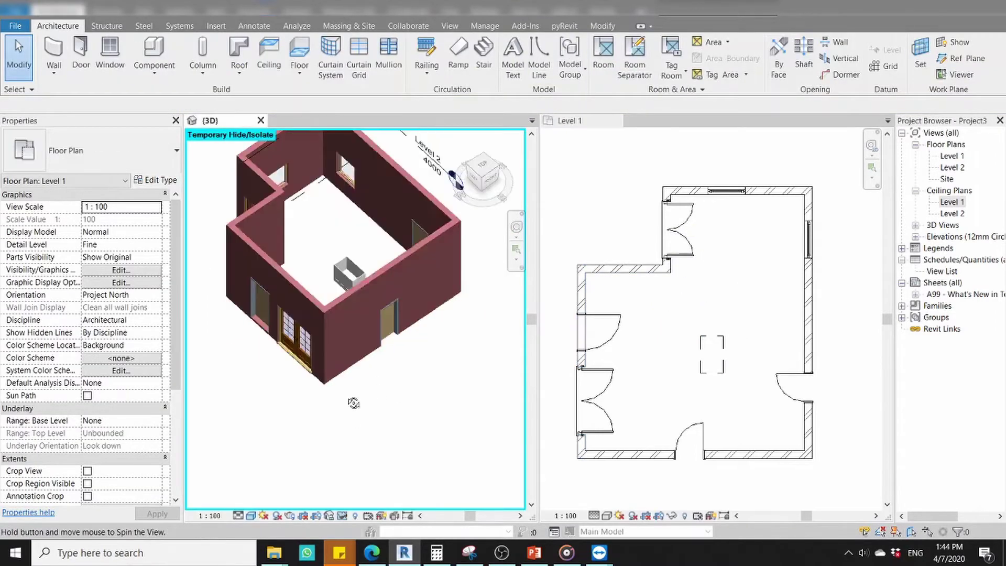
{"action": "middle_click_drag", "start_coordinate": [392, 362], "coordinate": [367, 315], "text": "shift"}
{"action": "scroll", "coordinate": [370, 280], "scroll_direction": "up", "scroll_amount": 3}
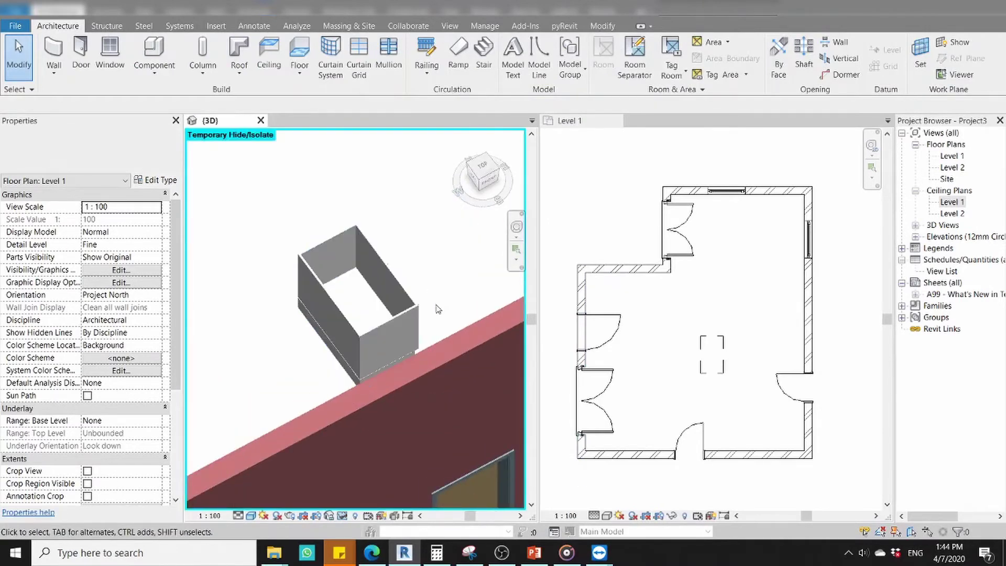
{"action": "scroll", "coordinate": [403, 332], "scroll_direction": "up", "scroll_amount": 2}
{"action": "middle_click_drag", "start_coordinate": [403, 331], "coordinate": [400, 308]}
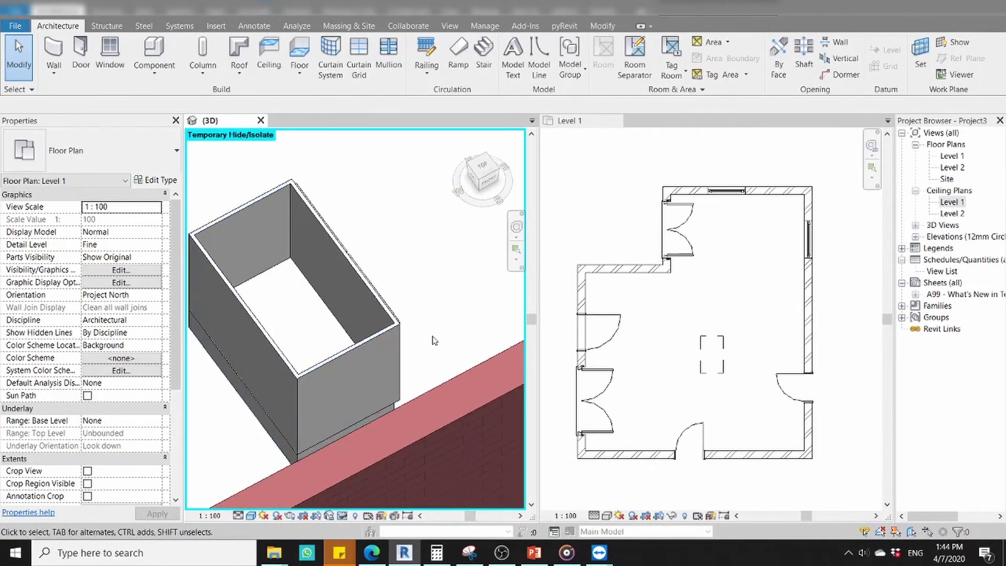
{"action": "scroll", "coordinate": [451, 373], "scroll_direction": "down", "scroll_amount": 3}
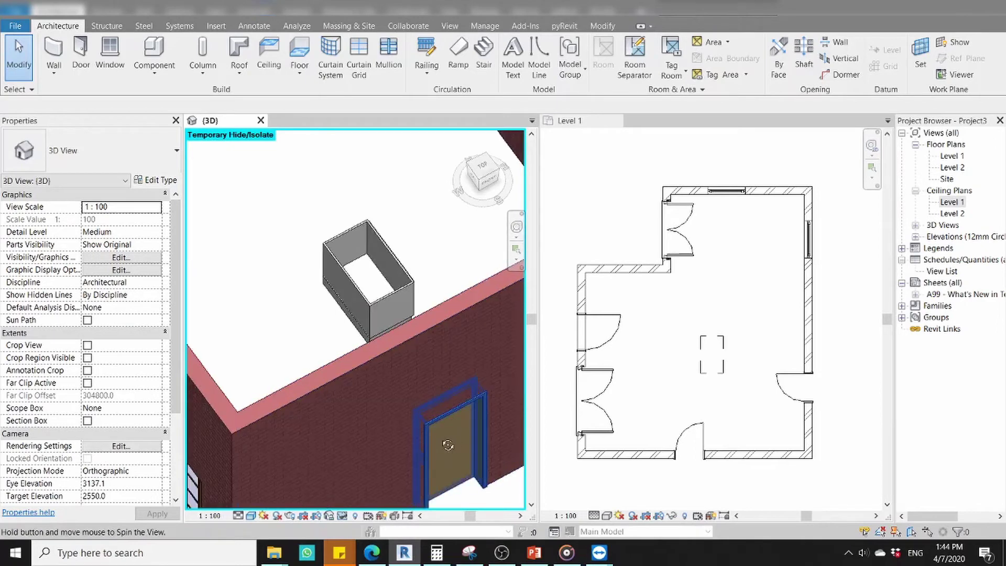
{"action": "mouse_move", "coordinate": [456, 471]}
{"action": "middle_mouse_down", "text": "shift"}
{"action": "mouse_move", "coordinate": [311, 457]}
{"action": "mouse_move", "coordinate": [332, 224]}
{"action": "mouse_move", "coordinate": [393, 303]}
{"action": "mouse_move", "coordinate": [369, 341]}
{"action": "middle_mouse_up", "text": "shift"}
{"action": "scroll", "coordinate": [369, 319], "scroll_direction": "up", "scroll_amount": 2}
{"action": "scroll", "coordinate": [369, 341], "scroll_direction": "up", "scroll_amount": 2}
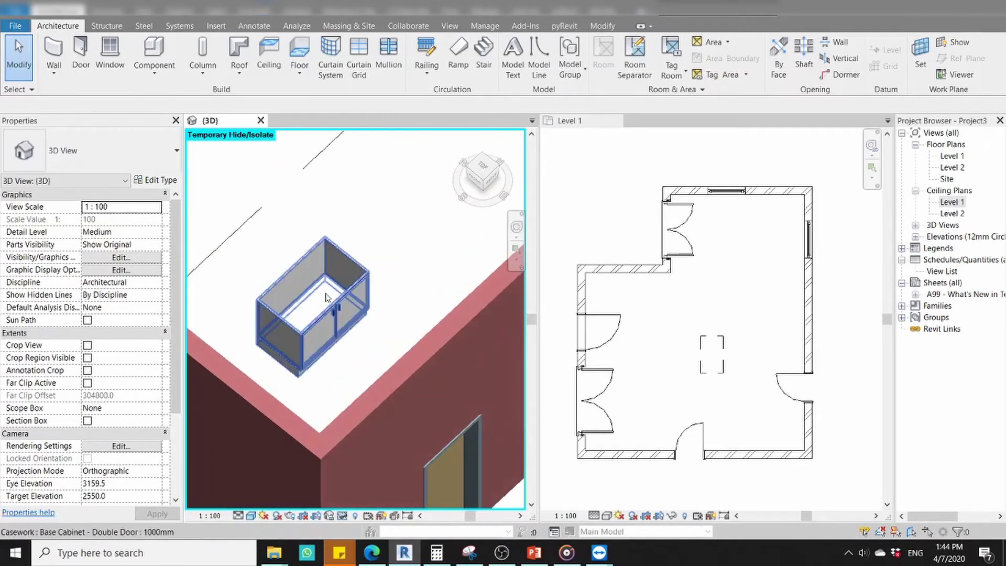
{"action": "scroll", "coordinate": [278, 349], "scroll_direction": "up", "scroll_amount": 2}
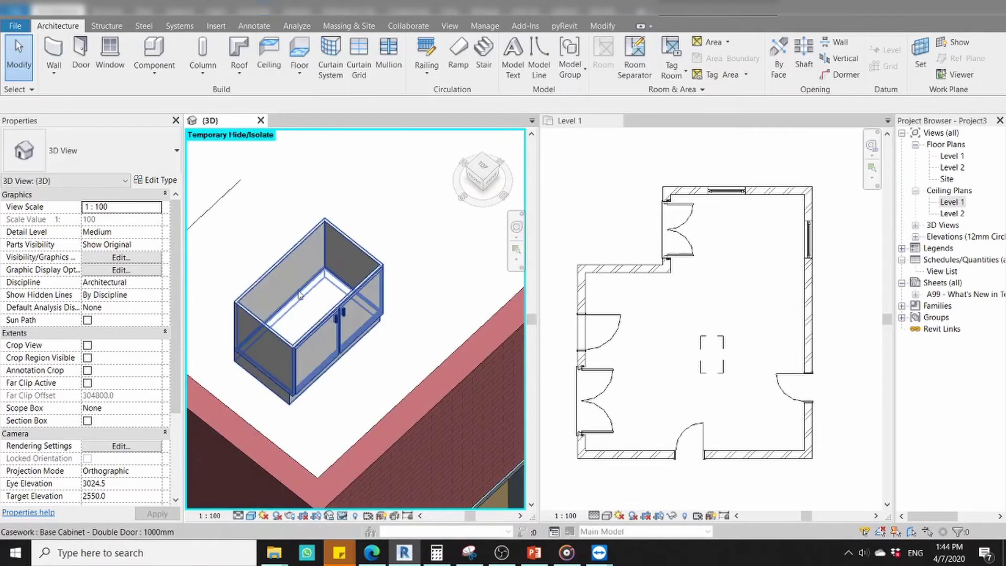
{"action": "left_click", "coordinate": [739, 355]}
{"action": "scroll", "coordinate": [745, 360], "scroll_direction": "up", "scroll_amount": 1}
{"action": "scroll", "coordinate": [744, 361], "scroll_direction": "up", "scroll_amount": 1}
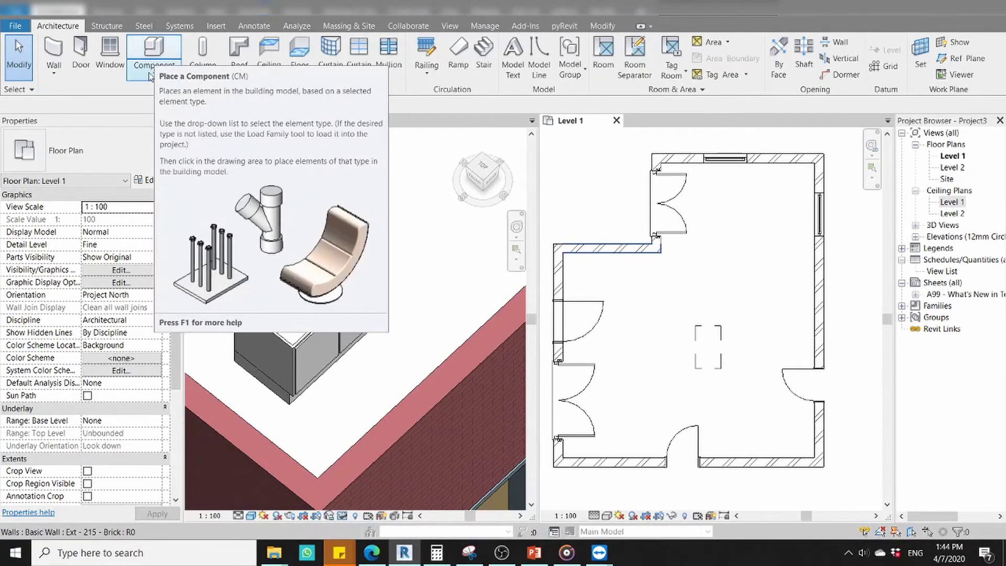
Load Vanity Counter Top.rfa from the Casework > Counter Tops library through the Component tool.
{"action": "left_click", "coordinate": [151, 76]}
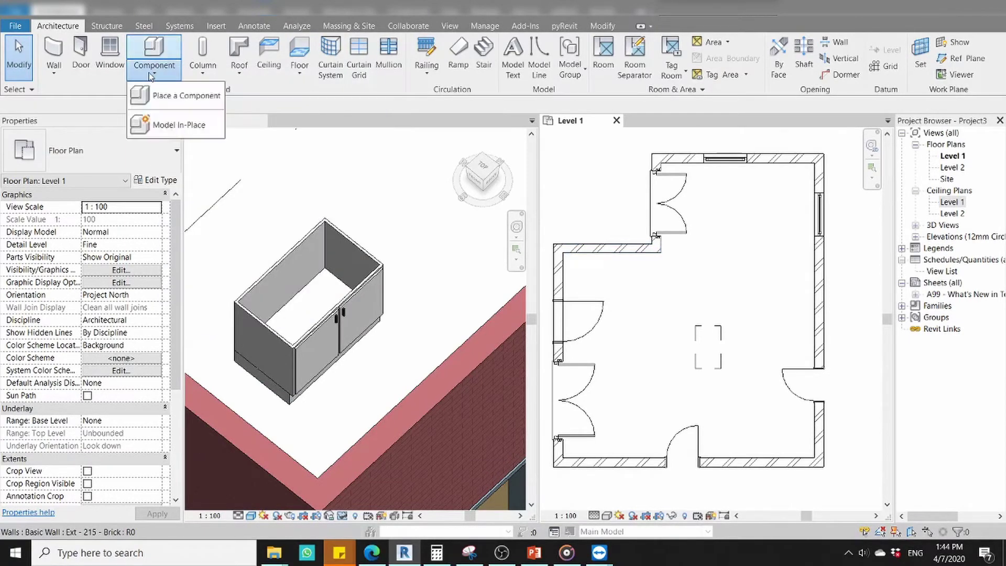
{"action": "left_click", "coordinate": [163, 96]}
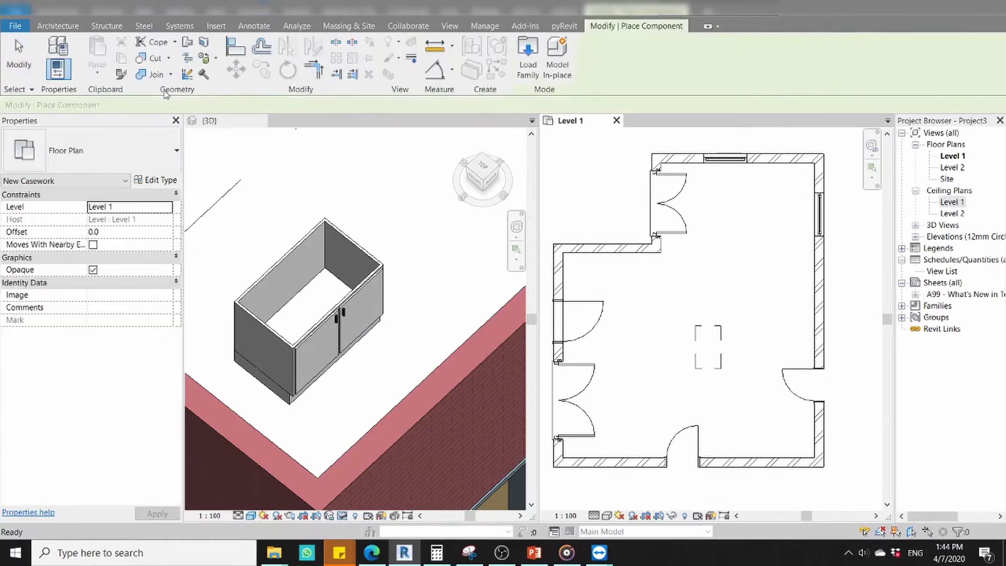
{"action": "left_click", "coordinate": [530, 60]}
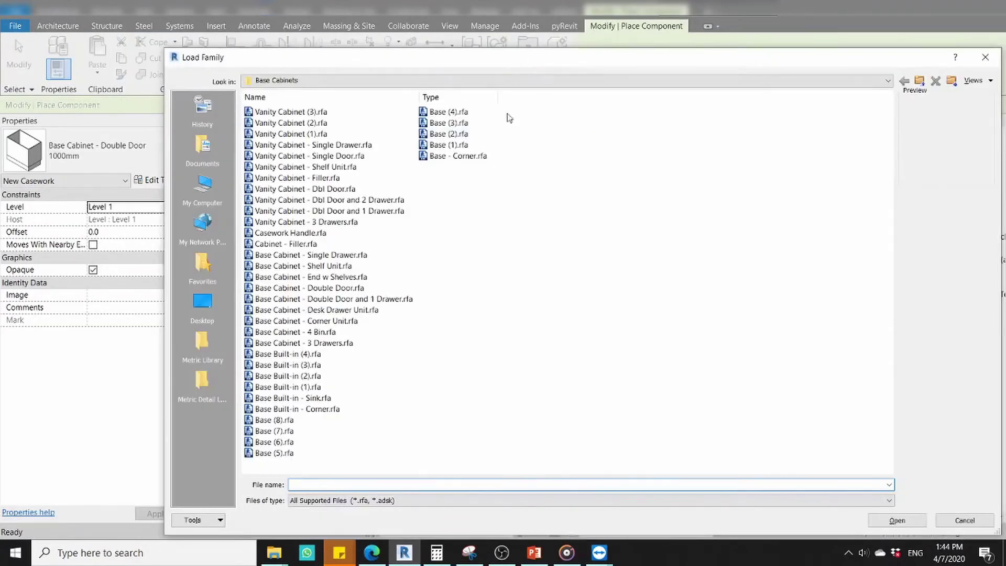
{"action": "left_click", "coordinate": [427, 81]}
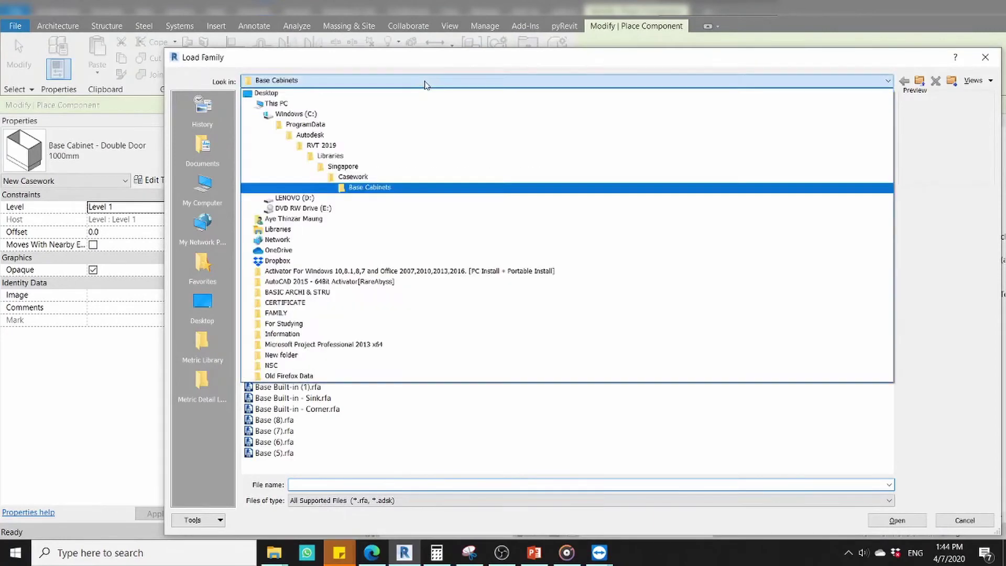
{"action": "left_click", "coordinate": [394, 176]}
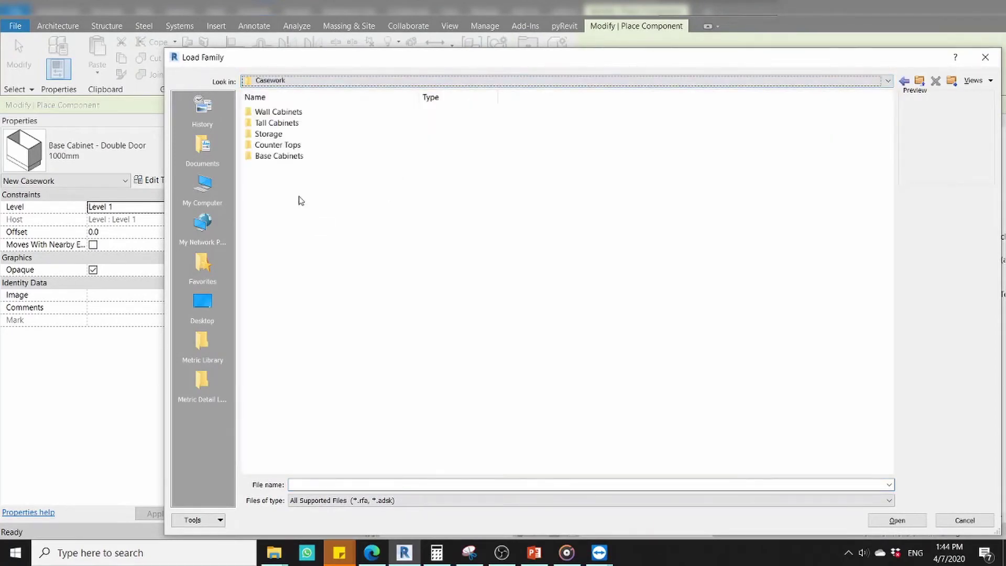
{"action": "double_click", "coordinate": [283, 144]}
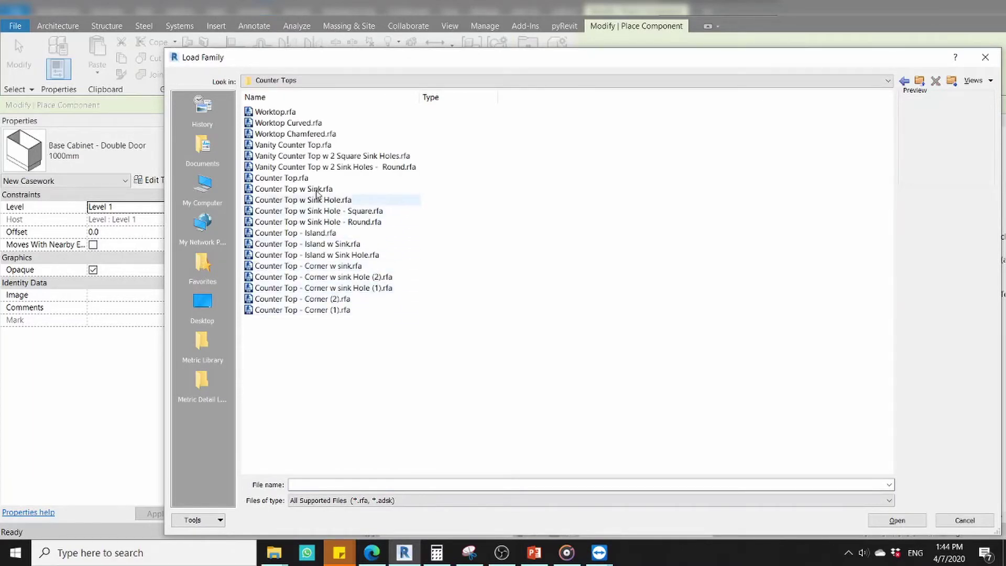
{"action": "left_click", "coordinate": [309, 146]}
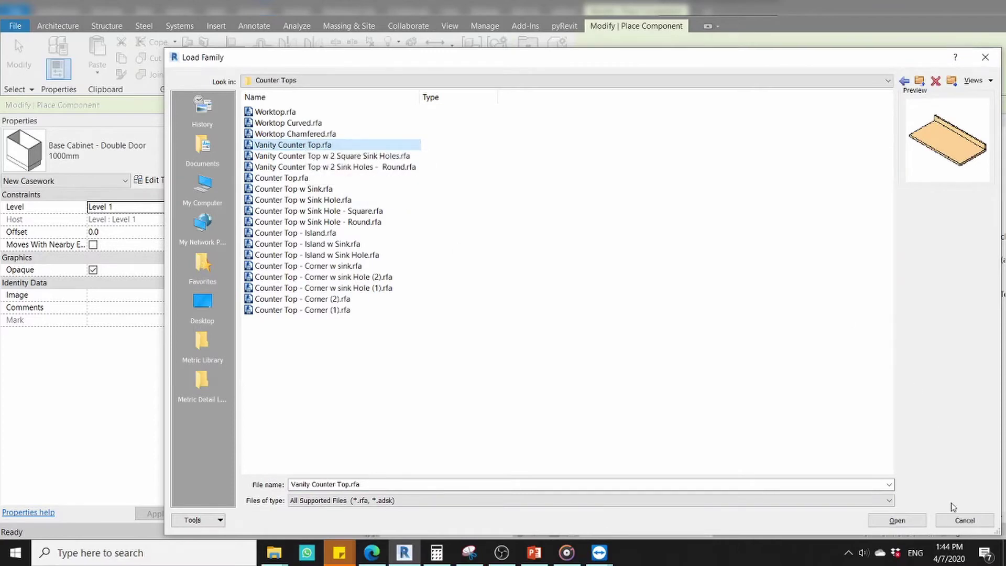
{"action": "left_click", "coordinate": [894, 520]}
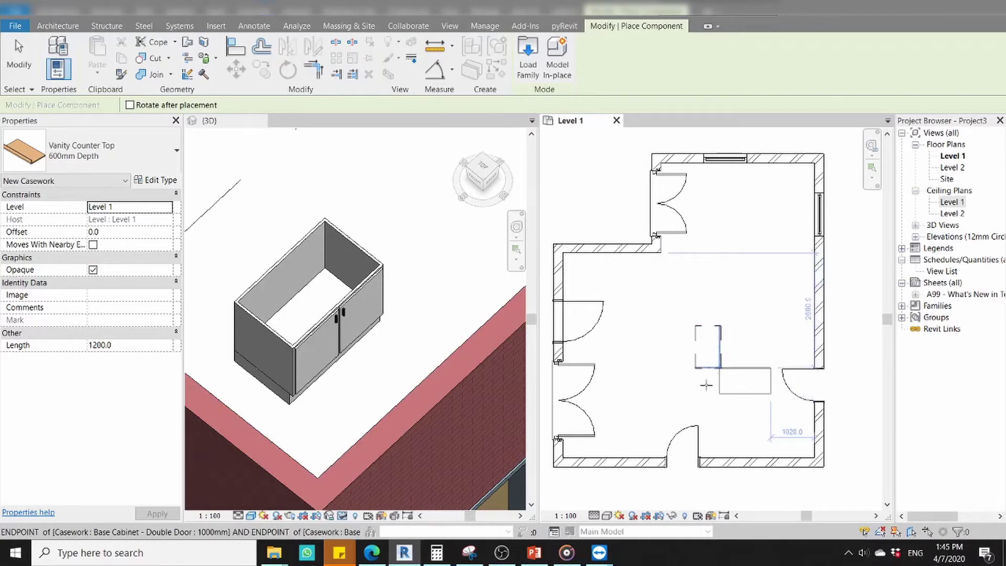
Rotate the 600mm Depth vanity counter top 90 degrees and place it over the base cabinet.
{"action": "scroll", "coordinate": [690, 389], "scroll_direction": "up", "scroll_amount": 2}
{"action": "scroll", "coordinate": [690, 388], "scroll_direction": "up", "scroll_amount": 2}
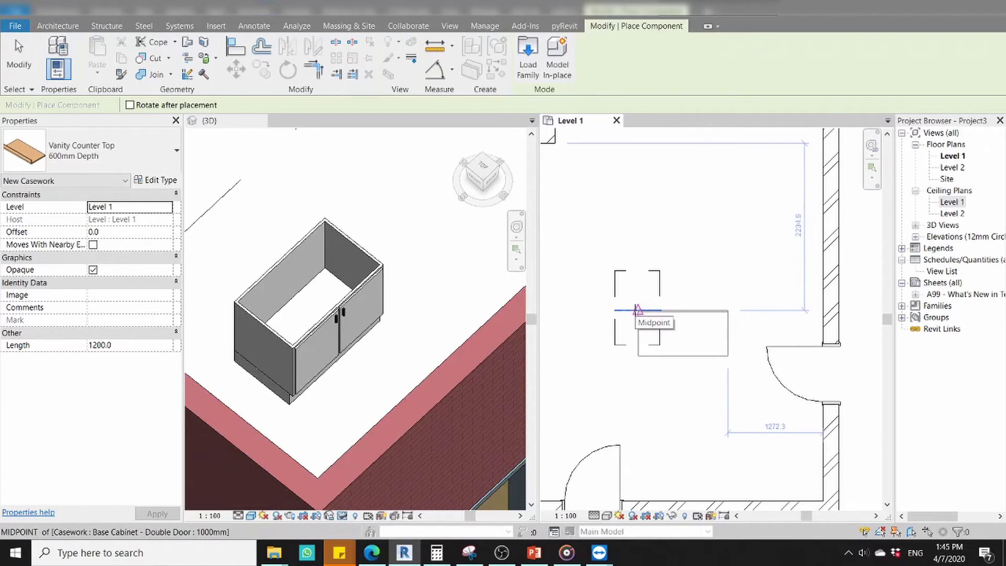
{"action": "key", "text": "space"}
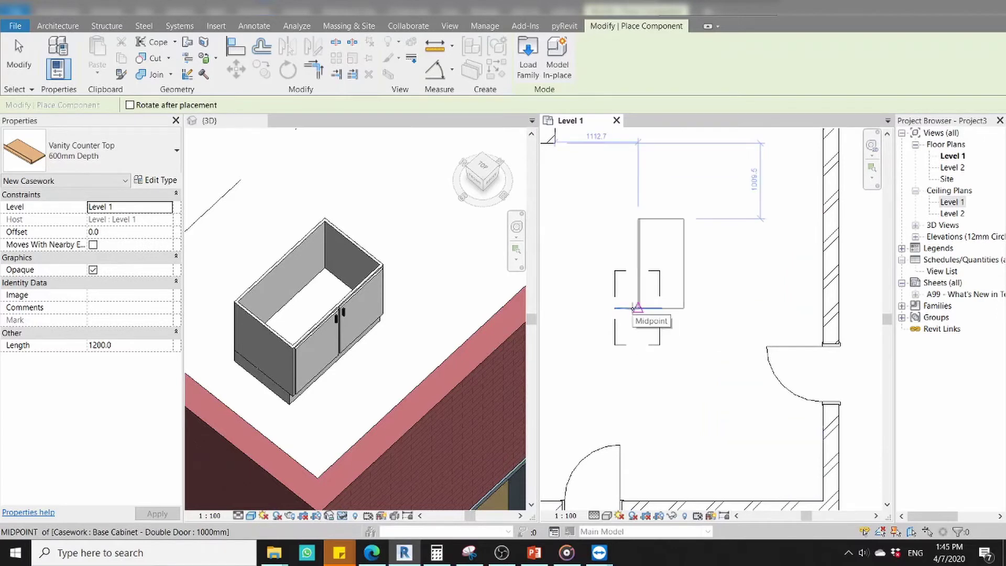
{"action": "scroll", "coordinate": [635, 309], "scroll_direction": "up", "scroll_amount": 3}
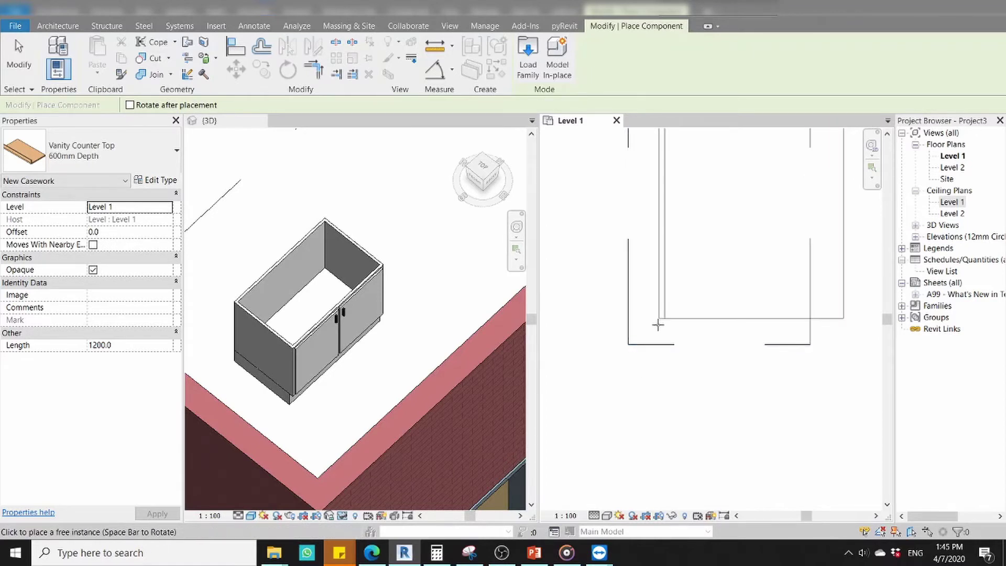
{"action": "left_click", "coordinate": [747, 314]}
{"action": "scroll", "coordinate": [748, 361], "scroll_direction": "down", "scroll_amount": 2}
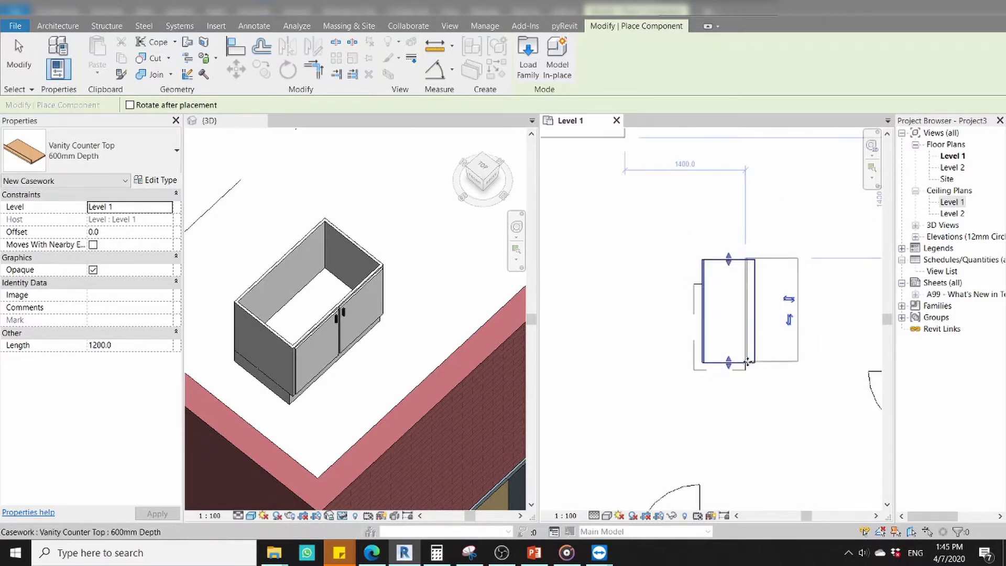
{"action": "key", "text": "Escape"}
{"action": "key", "text": "Escape"}
{"action": "scroll", "coordinate": [411, 254], "scroll_direction": "down", "scroll_amount": 2}
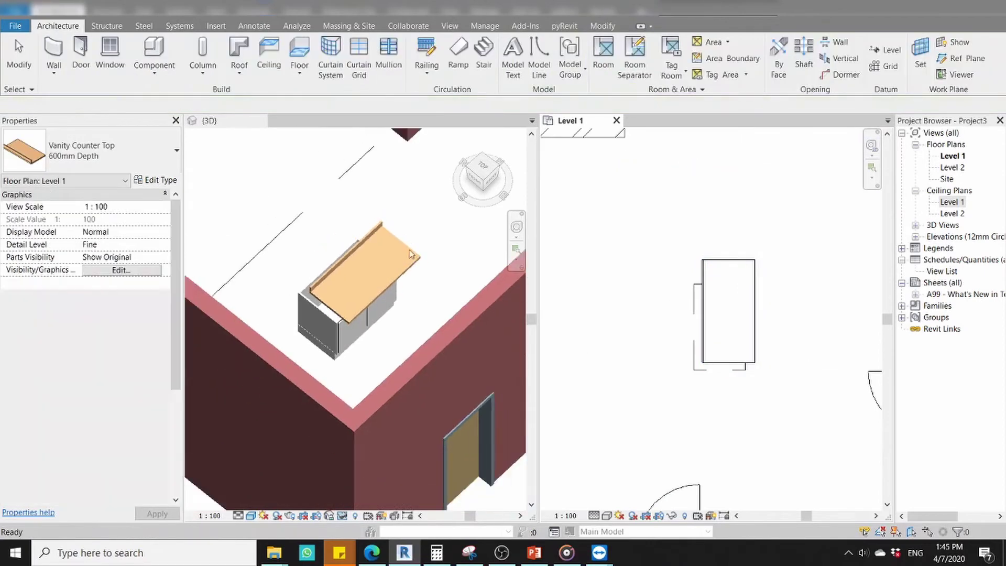
{"action": "key", "text": "Escape"}
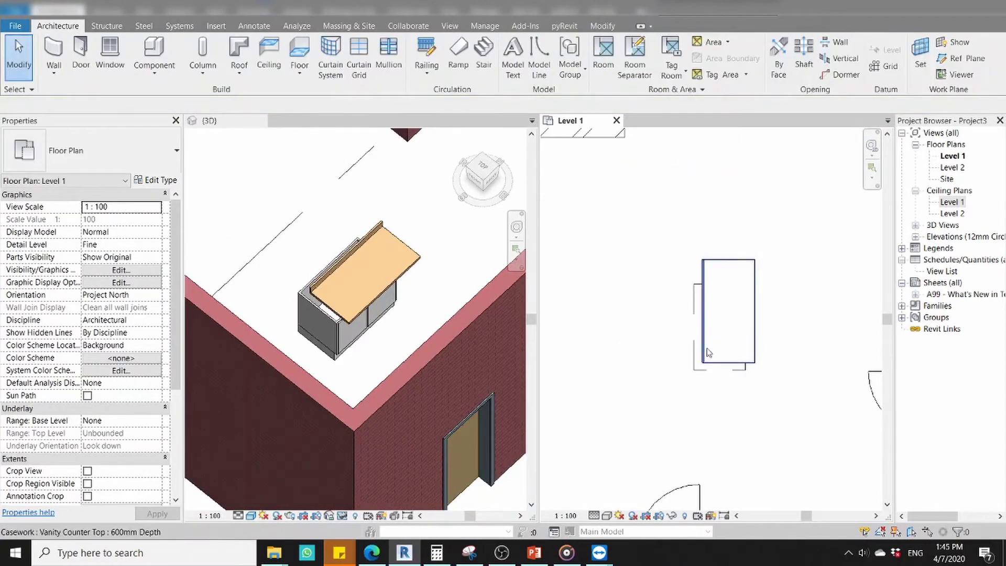
Zoom in on the cabinet and start the Align tool with AL.
{"action": "scroll", "coordinate": [700, 341], "scroll_direction": "up", "scroll_amount": 2}
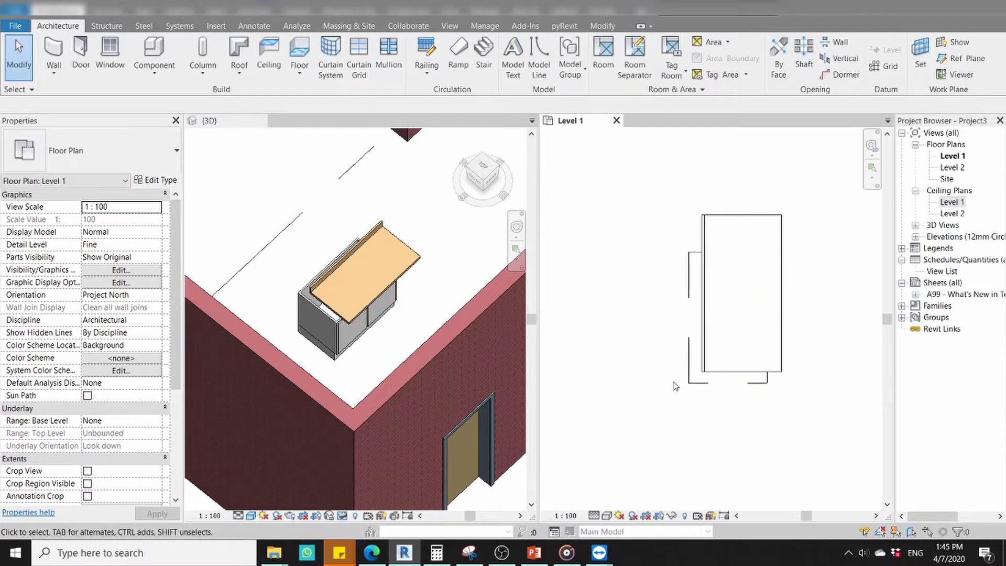
{"action": "scroll", "coordinate": [689, 393], "scroll_direction": "up", "scroll_amount": 1}
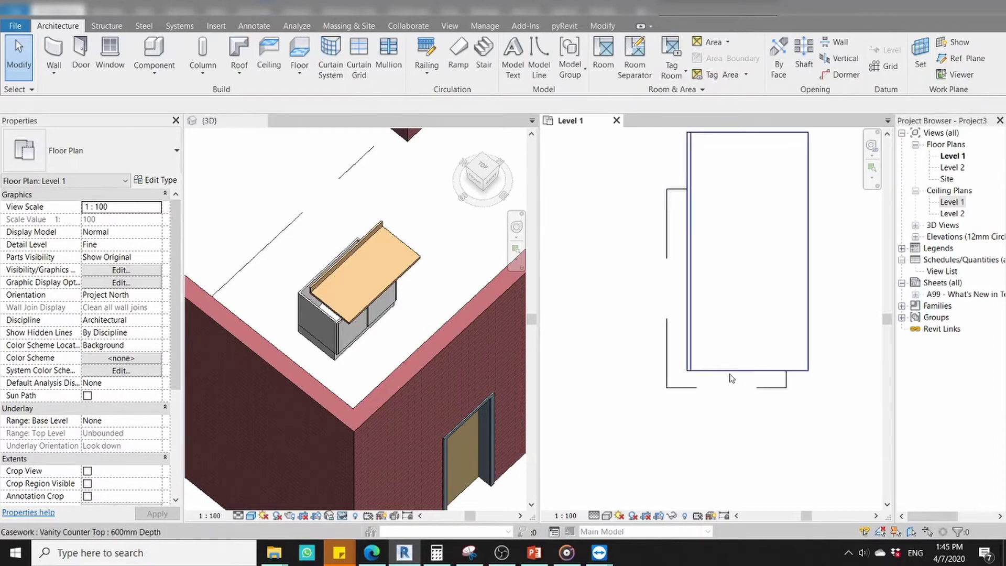
{"action": "scroll", "coordinate": [684, 404], "scroll_direction": "up", "scroll_amount": 1}
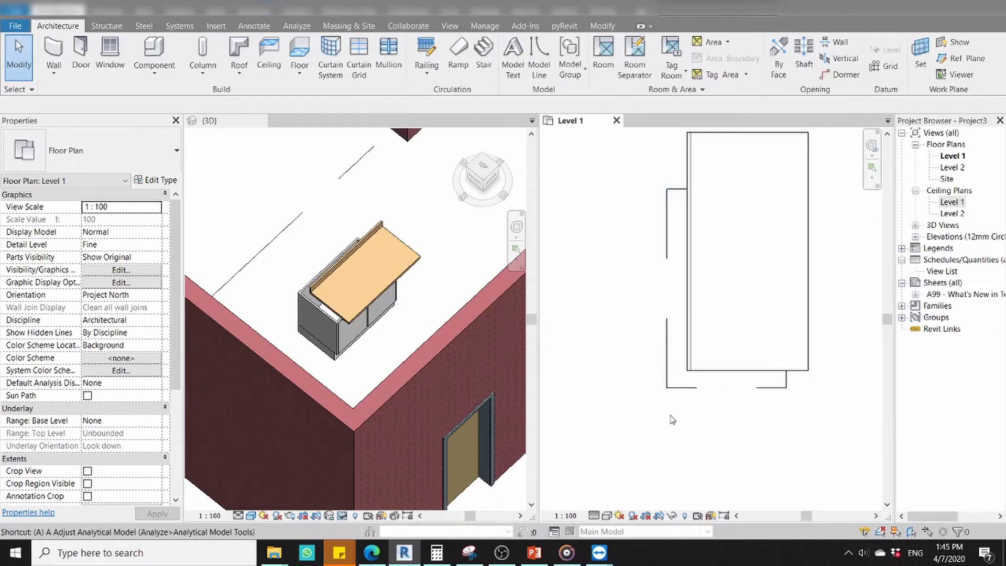
{"action": "key", "text": "a"}
{"action": "key", "text": "l"}
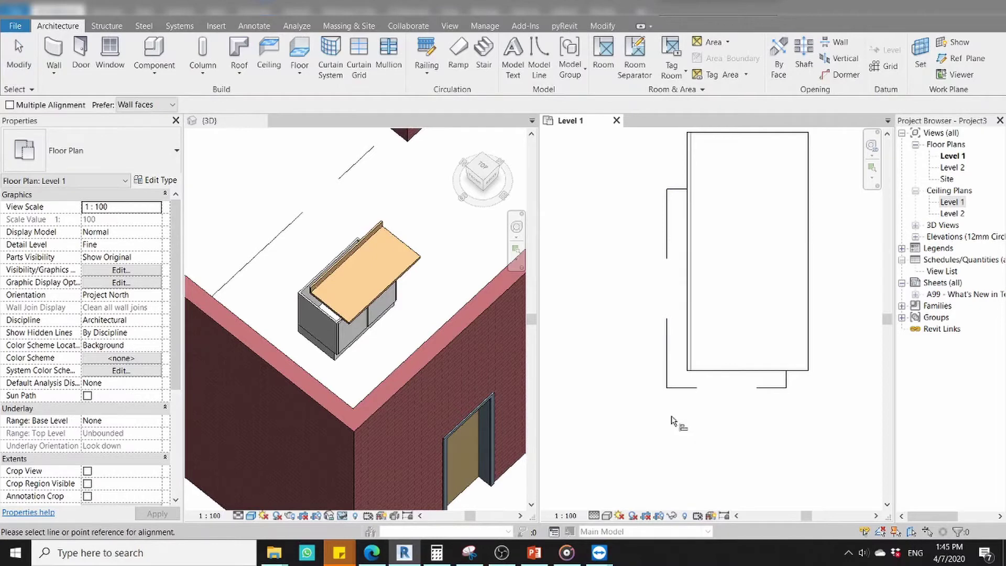
Align the counter top's back edge and end edge flush with the base cabinet.
{"action": "left_click", "coordinate": [667, 351]}
{"action": "left_click", "coordinate": [685, 329]}
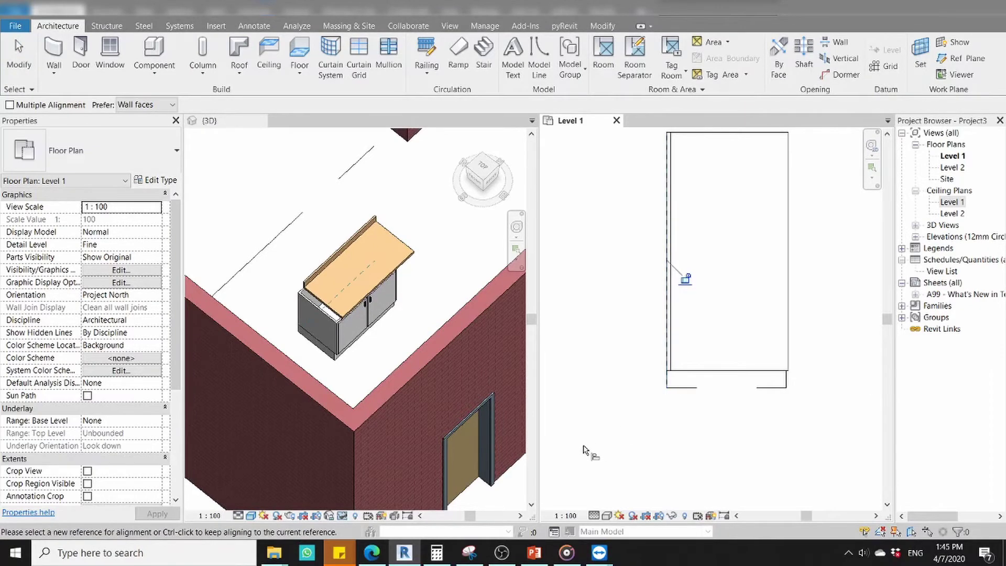
{"action": "left_click", "coordinate": [765, 389]}
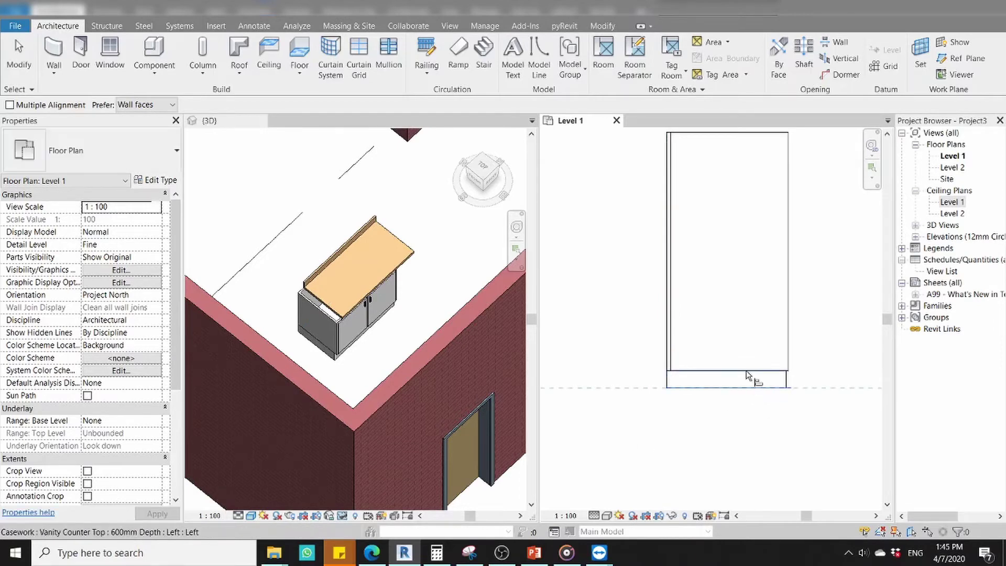
{"action": "left_click", "coordinate": [704, 427]}
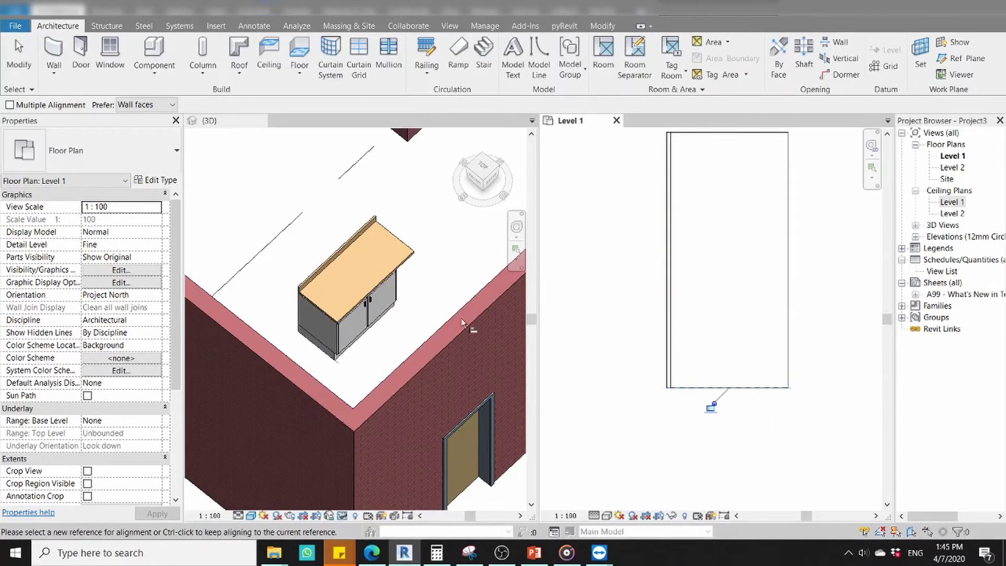
{"action": "key", "text": "Escape"}
{"action": "key", "text": "Escape"}
Select the counter top to check its 1286.2 length, then deselect it.
{"action": "scroll", "coordinate": [301, 202], "scroll_direction": "down", "scroll_amount": 2}
{"action": "scroll", "coordinate": [349, 262], "scroll_direction": "up", "scroll_amount": 2}
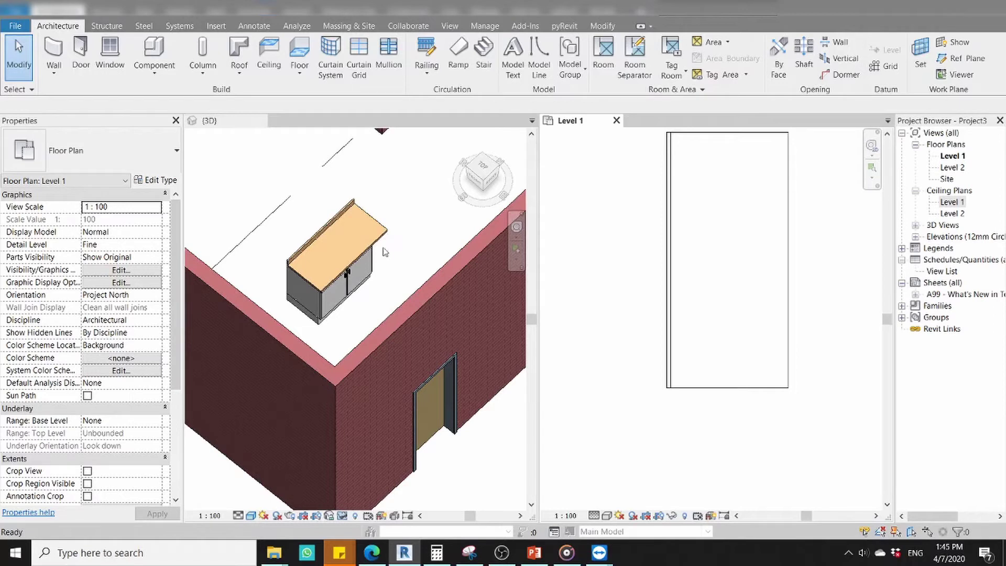
{"action": "scroll", "coordinate": [385, 252], "scroll_direction": "down", "scroll_amount": 2}
{"action": "scroll", "coordinate": [603, 336], "scroll_direction": "down", "scroll_amount": 1}
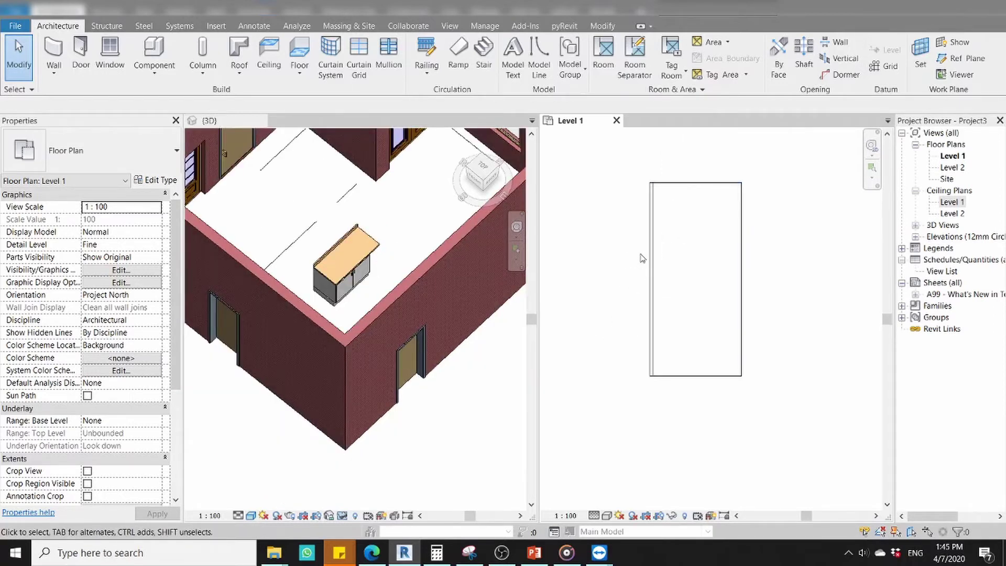
{"action": "left_click", "coordinate": [651, 221]}
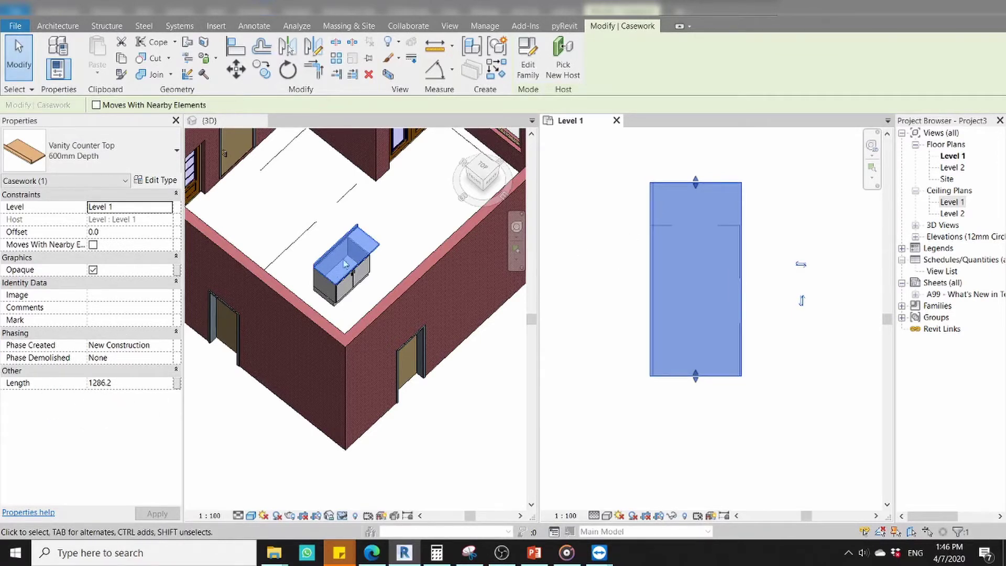
{"action": "left_click", "coordinate": [681, 260]}
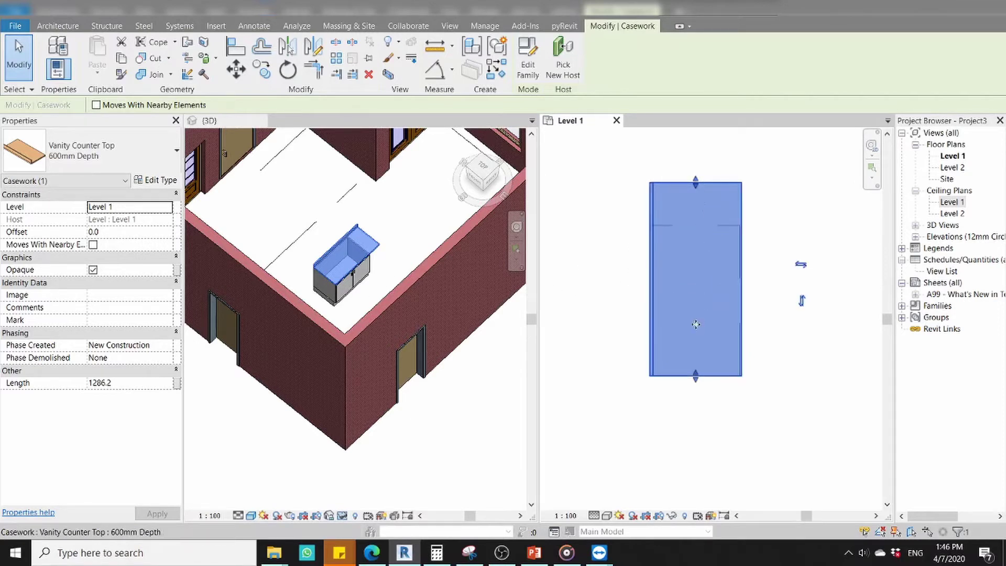
{"action": "left_click", "coordinate": [356, 301]}
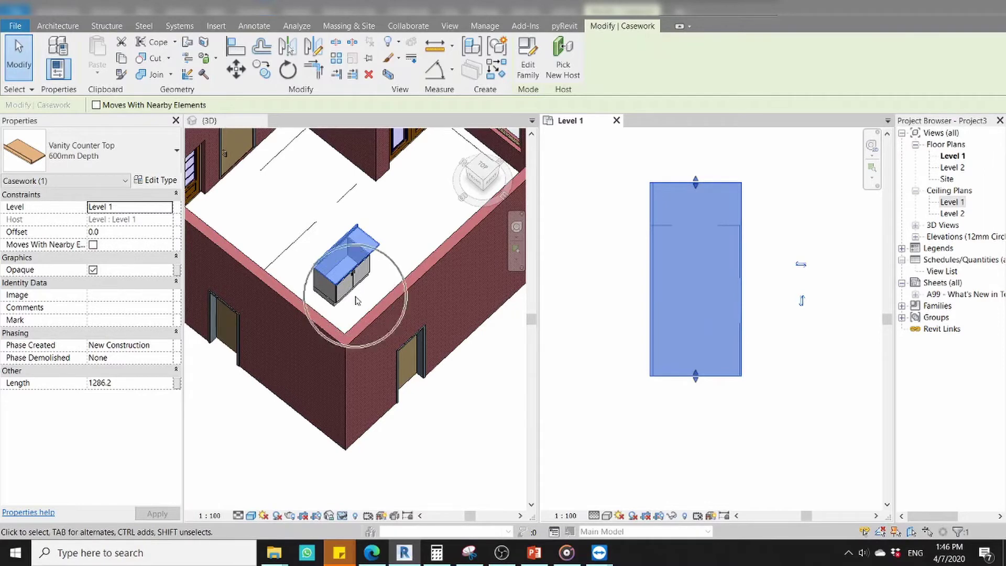
{"action": "left_click", "coordinate": [605, 390]}
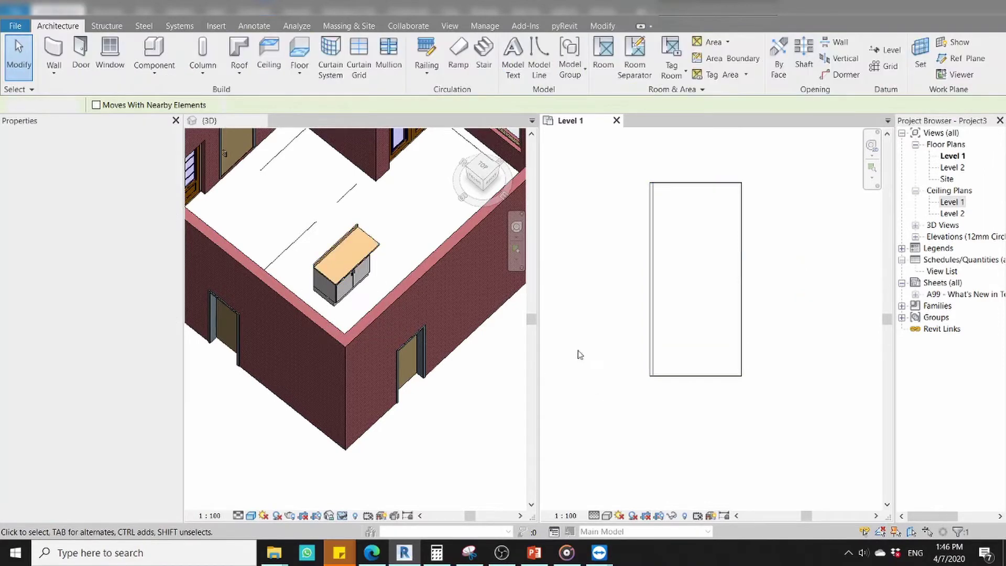
{"action": "scroll", "coordinate": [674, 348], "scroll_direction": "down", "scroll_amount": 2}
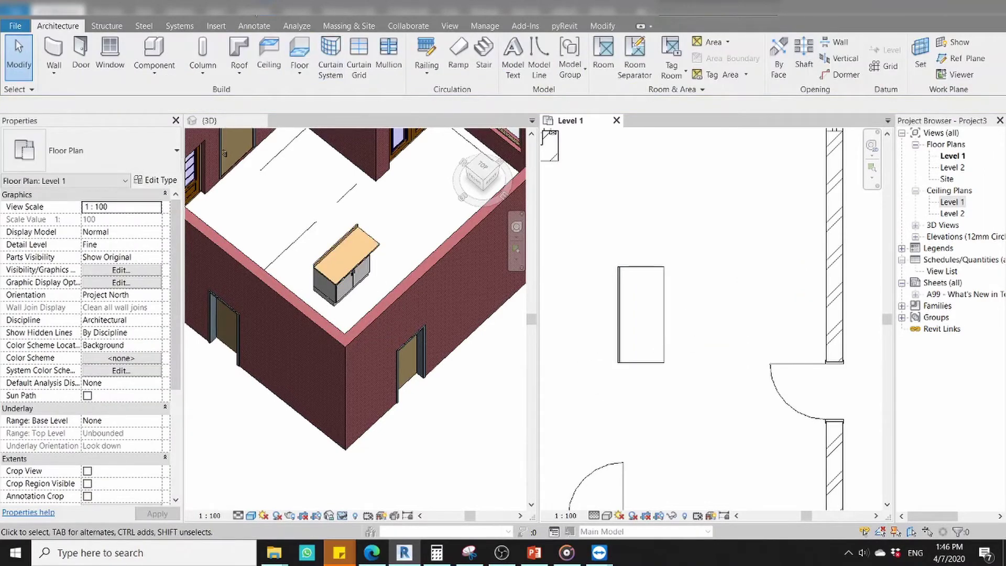
Draw a building section through the cabinet, flip it, and shorten its far clip depth.
{"action": "key", "text": "s"}
{"action": "key", "text": "e"}
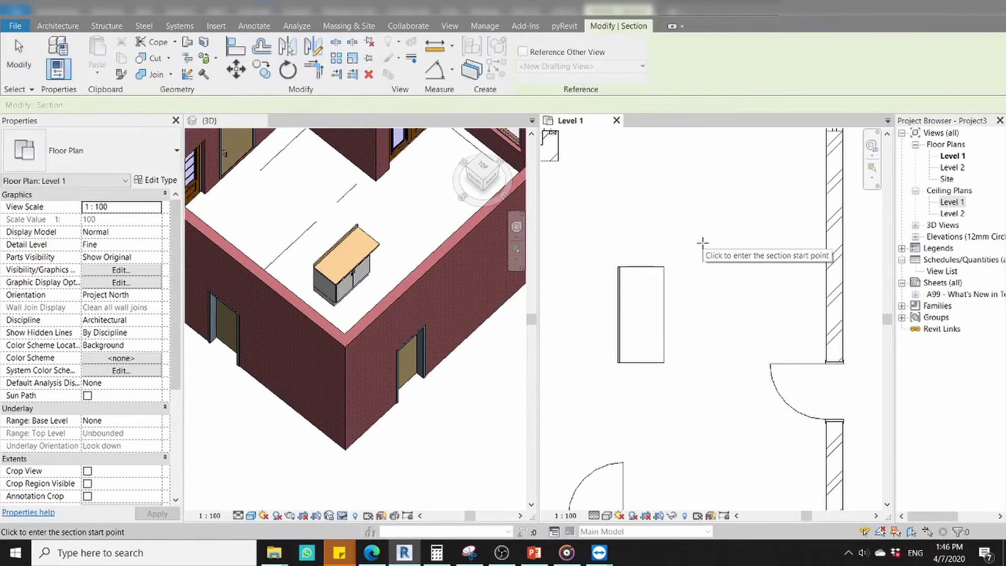
{"action": "left_click", "coordinate": [701, 242]}
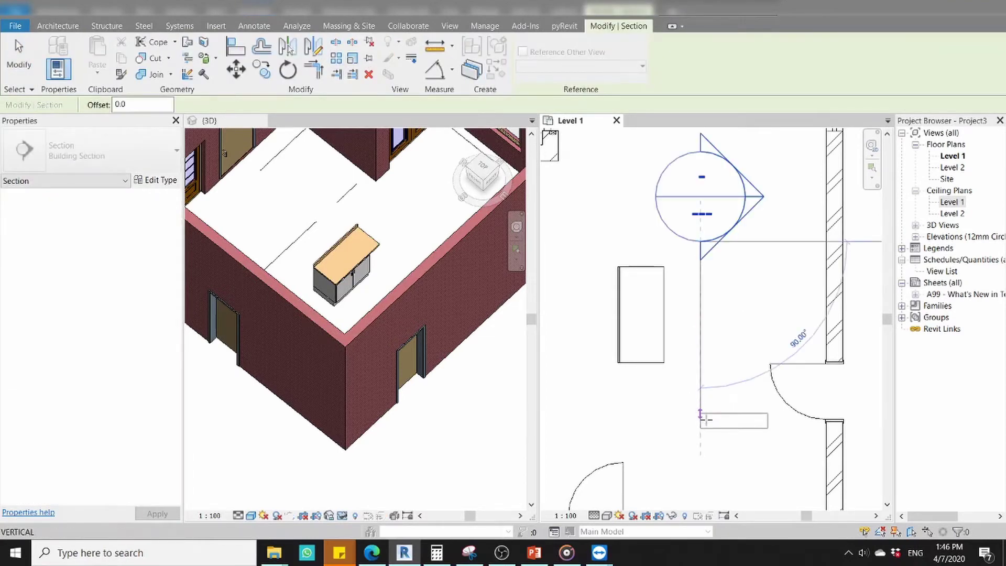
{"action": "left_click", "coordinate": [701, 419]}
{"action": "scroll", "coordinate": [780, 337], "scroll_direction": "down", "scroll_amount": 2}
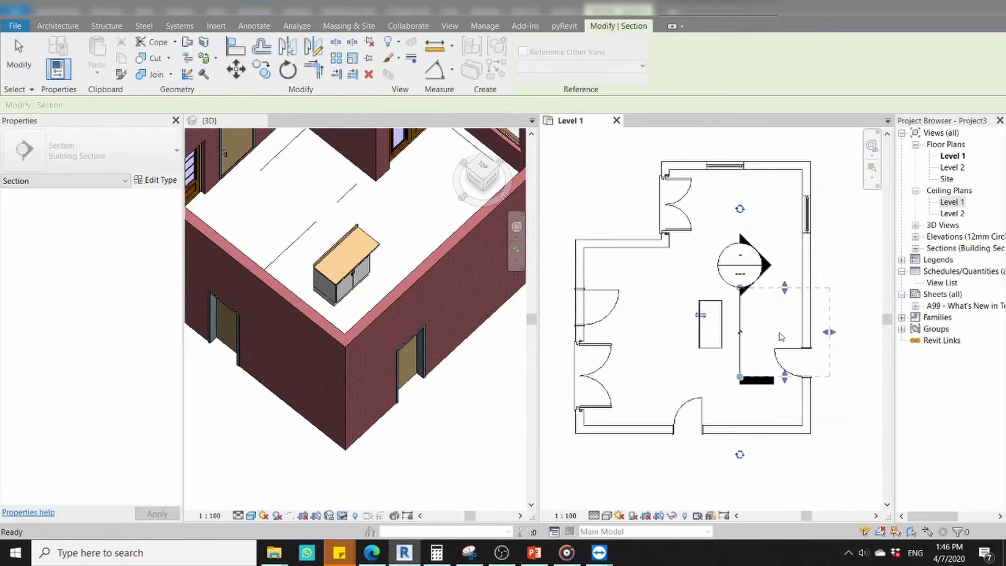
{"action": "left_click", "coordinate": [700, 315]}
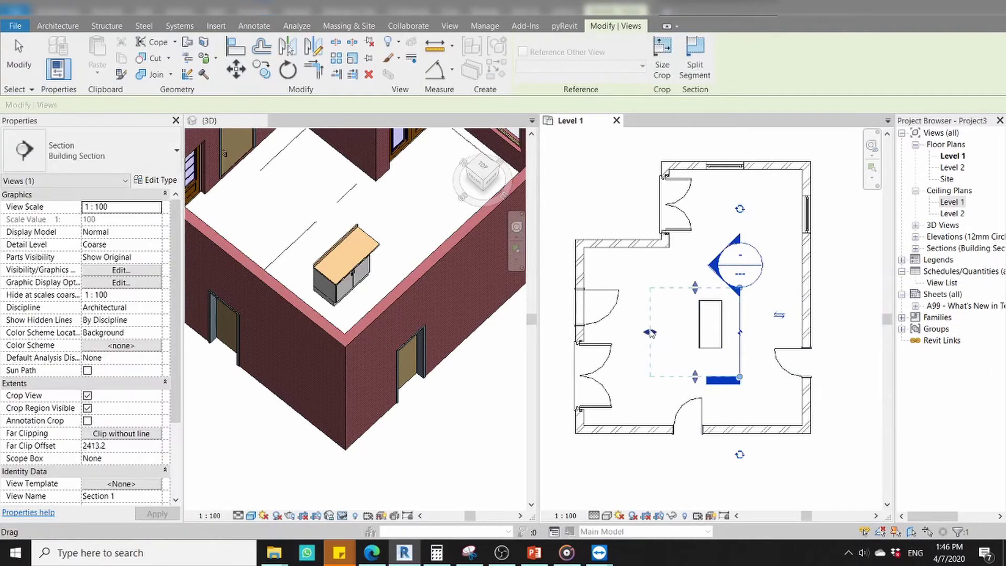
{"action": "left_click_drag", "start_coordinate": [684, 337], "coordinate": [691, 338]}
{"action": "left_click_drag", "start_coordinate": [615, 309], "coordinate": [704, 314]}
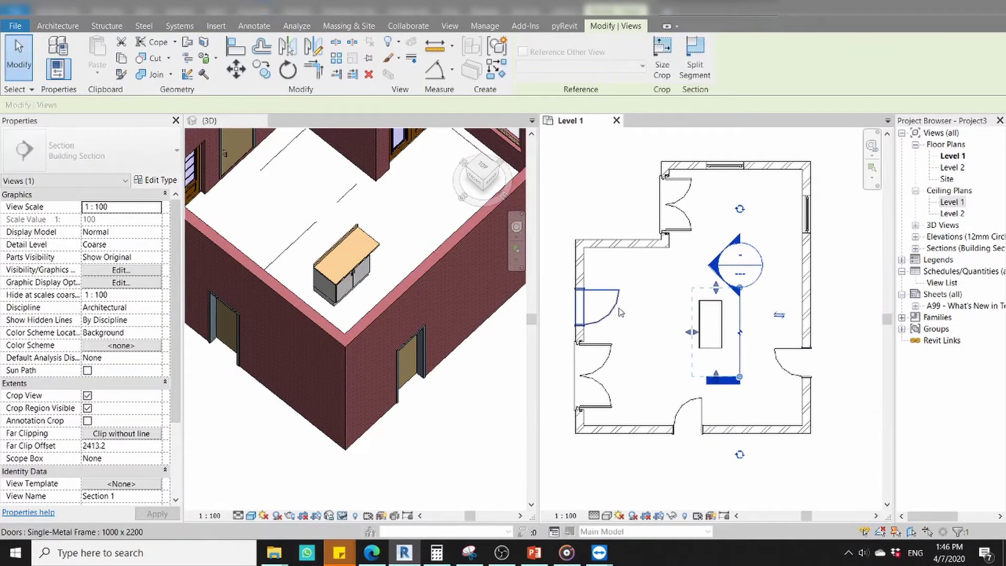
{"action": "left_click", "coordinate": [743, 316]}
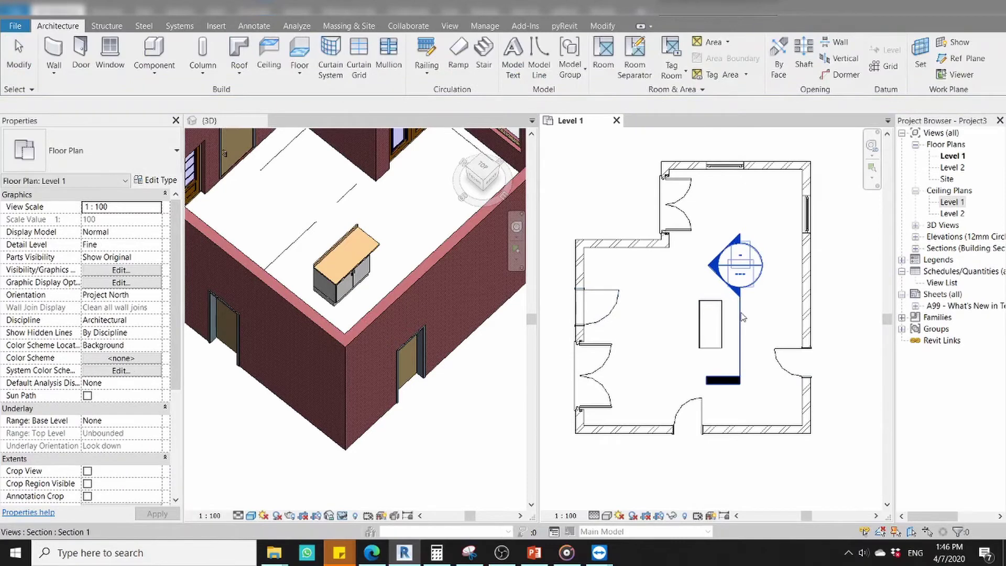
Open Section 1 and widen its crop region to show both walls, roof and levels.
{"action": "right_click", "coordinate": [743, 317]}
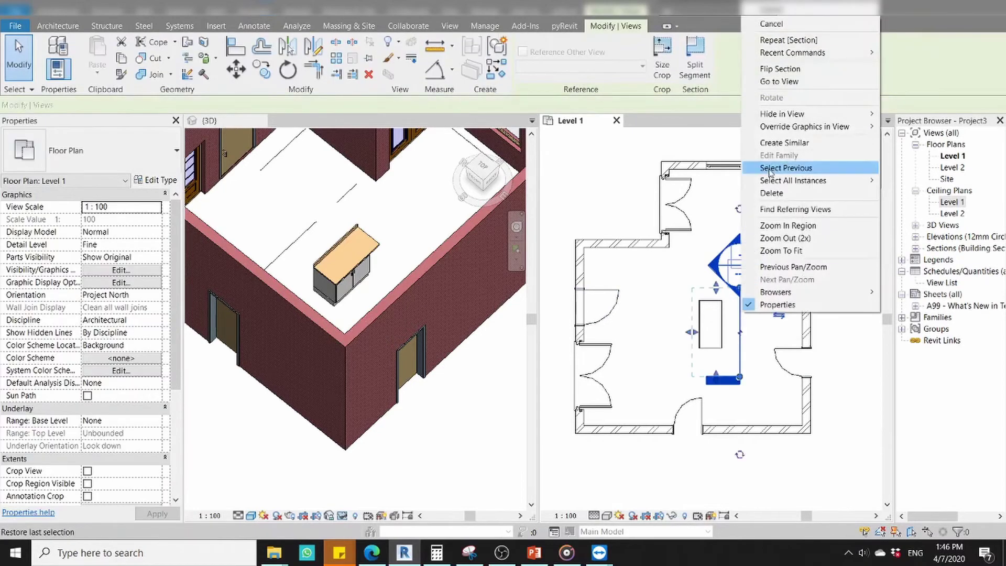
{"action": "left_click", "coordinate": [779, 82]}
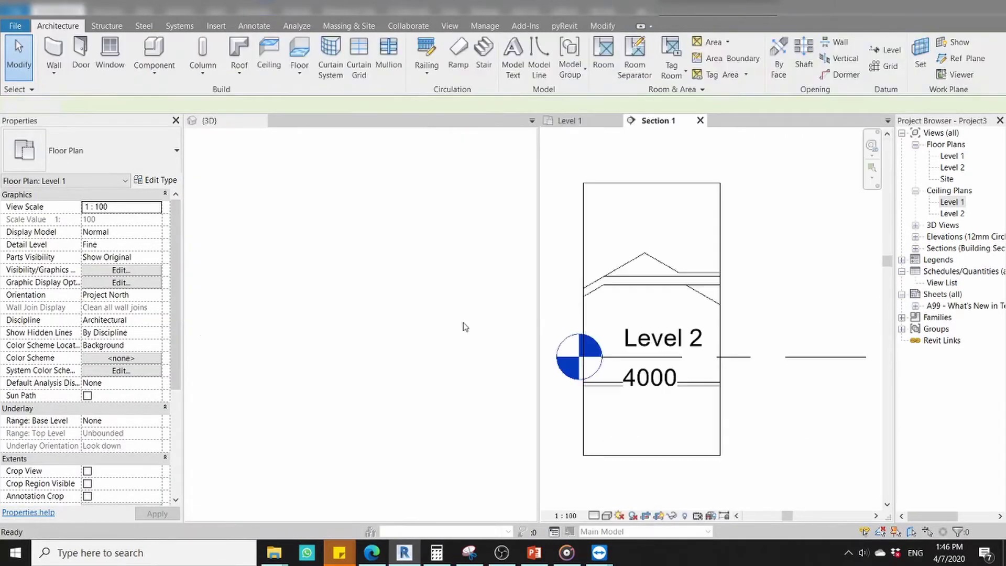
{"action": "scroll", "coordinate": [687, 246], "scroll_direction": "down", "scroll_amount": 5}
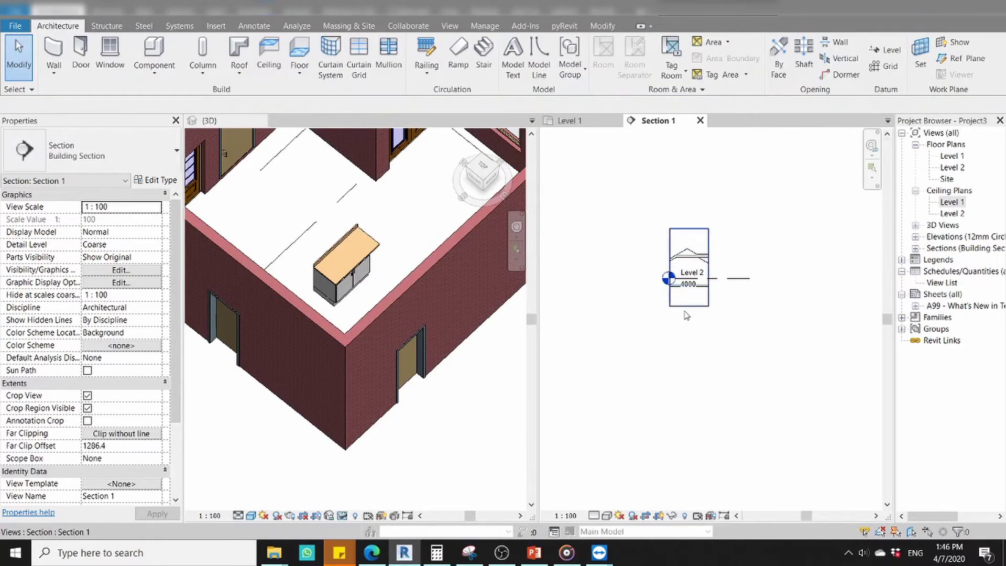
{"action": "left_click", "coordinate": [687, 306]}
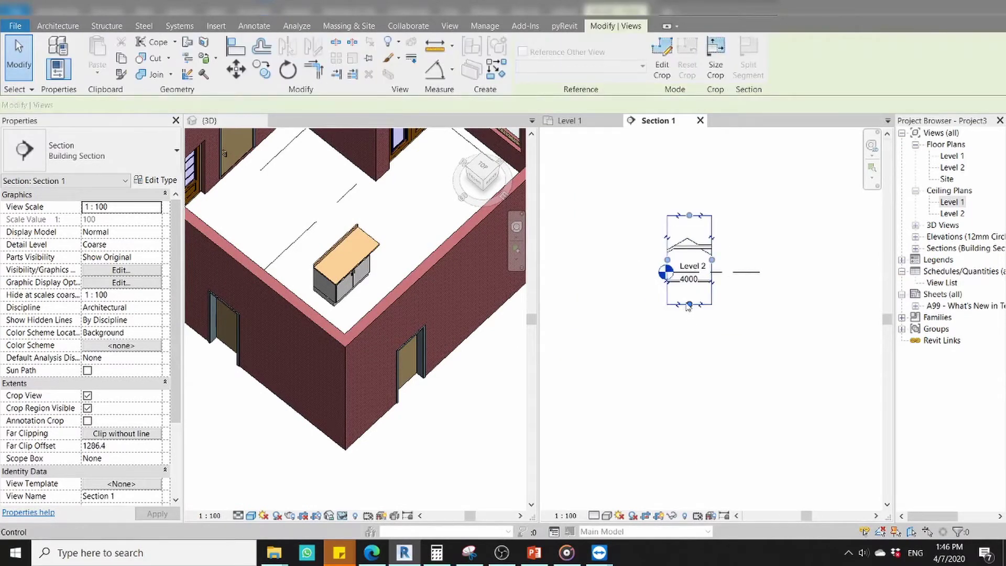
{"action": "left_click_drag", "start_coordinate": [689, 304], "coordinate": [691, 432]}
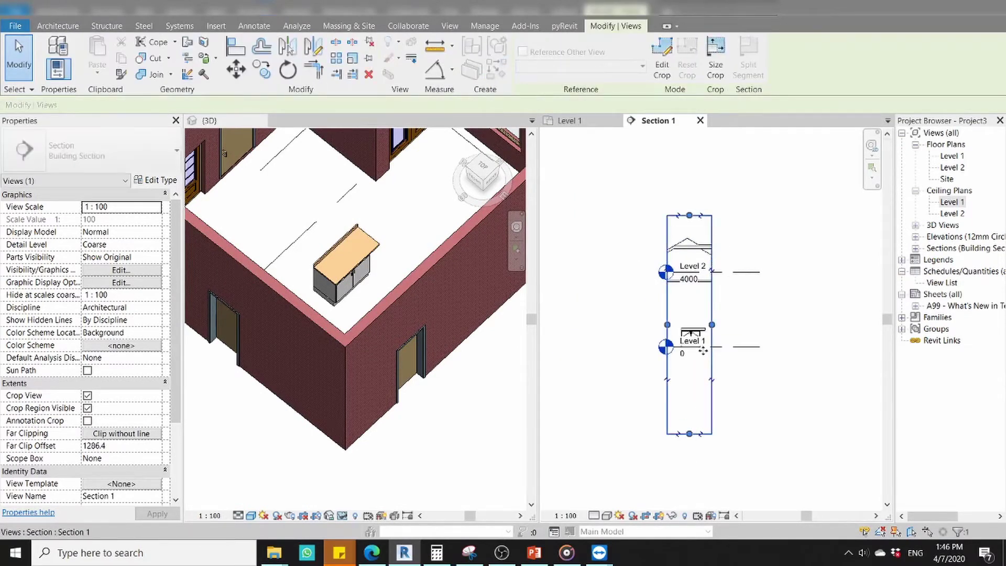
{"action": "left_click_drag", "start_coordinate": [667, 325], "coordinate": [589, 325]}
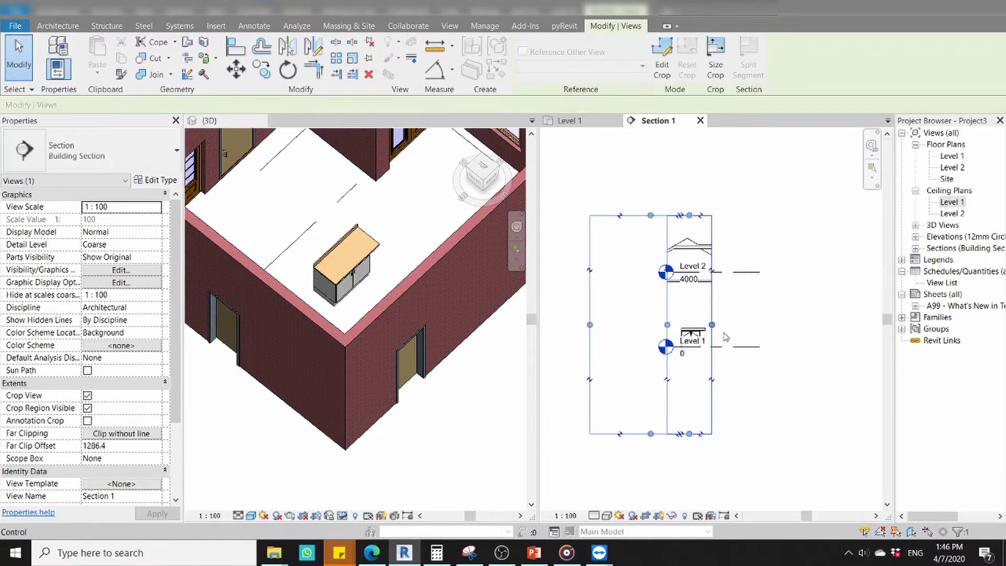
{"action": "left_click_drag", "start_coordinate": [803, 340], "coordinate": [815, 338]}
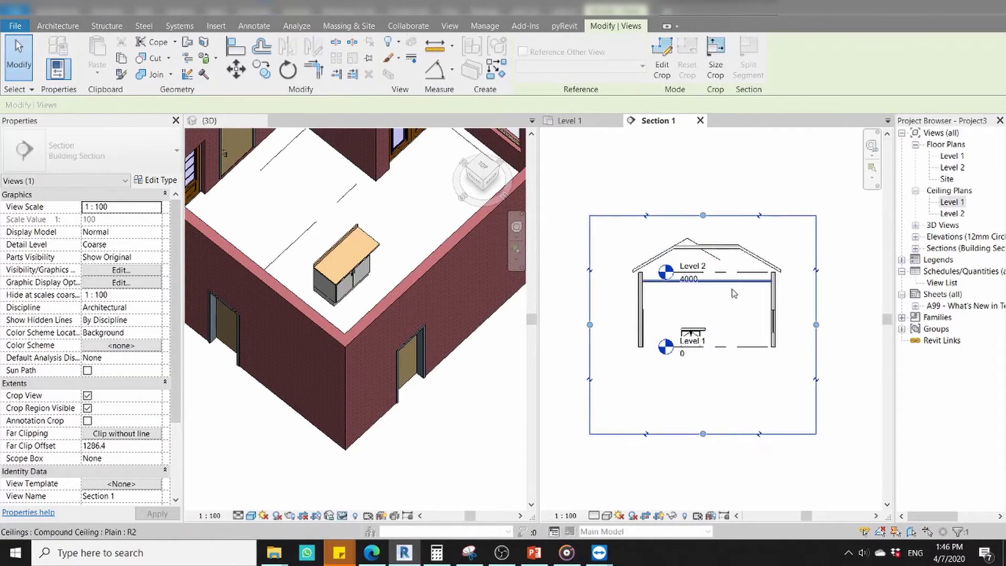
{"action": "left_click", "coordinate": [672, 340]}
{"action": "scroll", "coordinate": [671, 337], "scroll_direction": "up", "scroll_amount": 2}
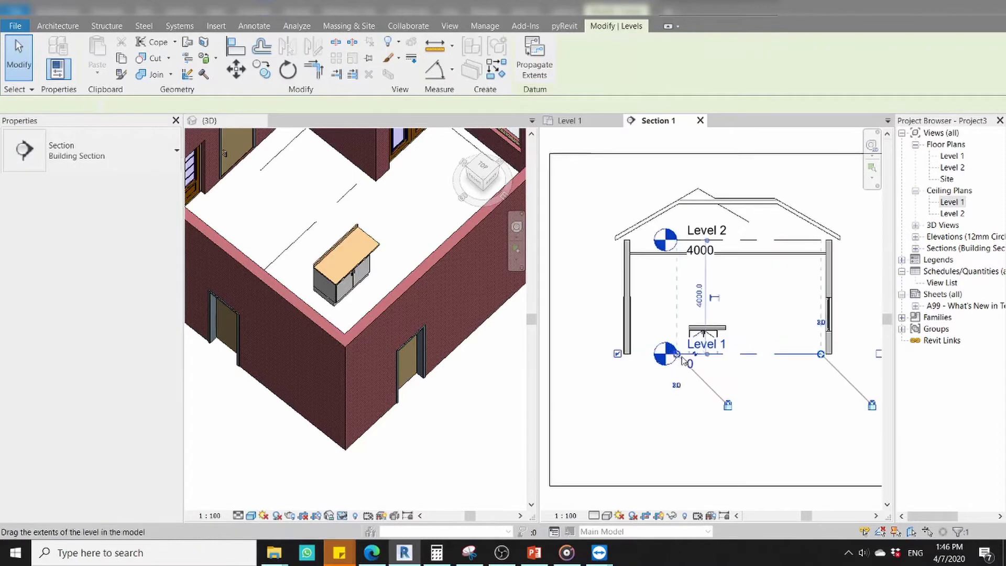
Move the Level 1 and Level 2 heads to the left of the room.
{"action": "left_click_drag", "start_coordinate": [609, 355], "coordinate": [578, 354]}
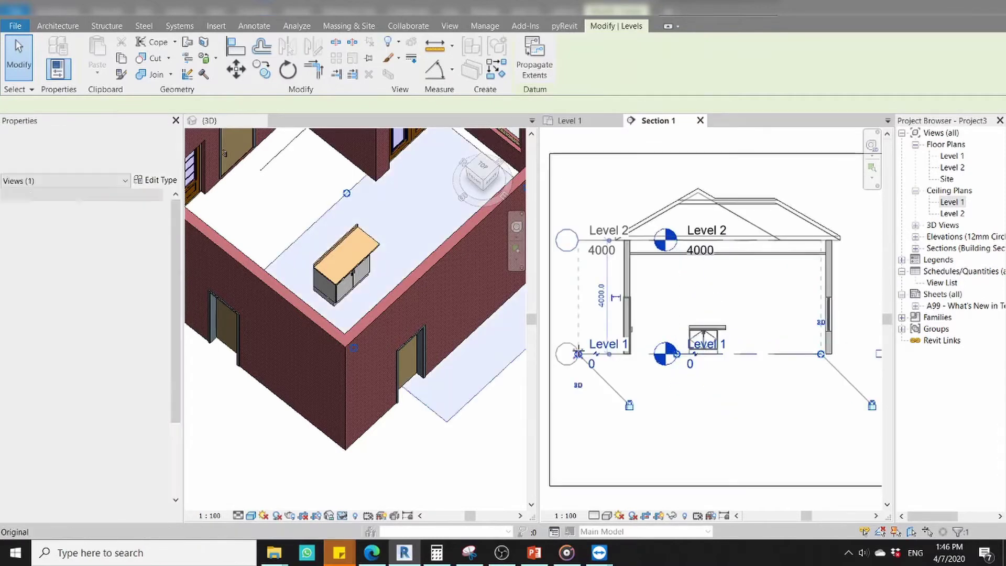
{"action": "key", "text": "Escape"}
{"action": "scroll", "coordinate": [710, 340], "scroll_direction": "up", "scroll_amount": 2}
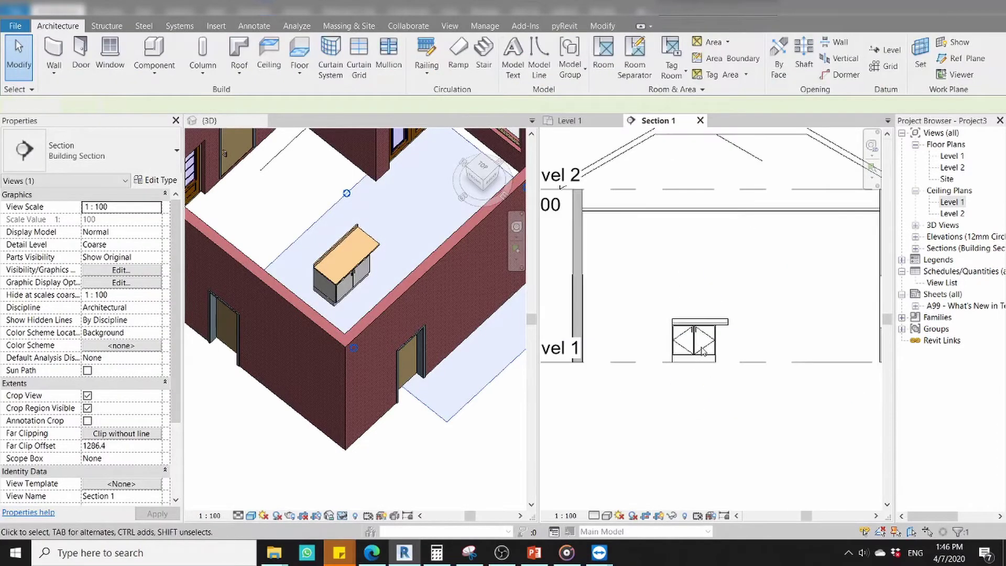
{"action": "scroll", "coordinate": [709, 339], "scroll_direction": "up", "scroll_amount": 3}
{"action": "scroll", "coordinate": [735, 436], "scroll_direction": "down", "scroll_amount": 1}
{"action": "scroll", "coordinate": [728, 445], "scroll_direction": "down", "scroll_amount": 1}
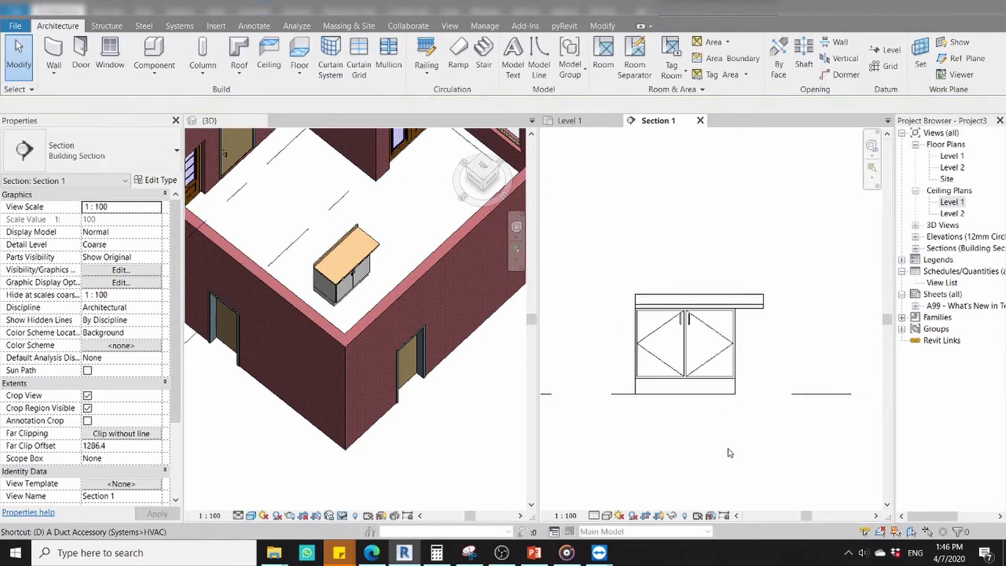
Measure the cabinet's 1000 width with an aligned dimension, then select the counter top.
{"action": "key", "text": "d"}
{"action": "key", "text": "i"}
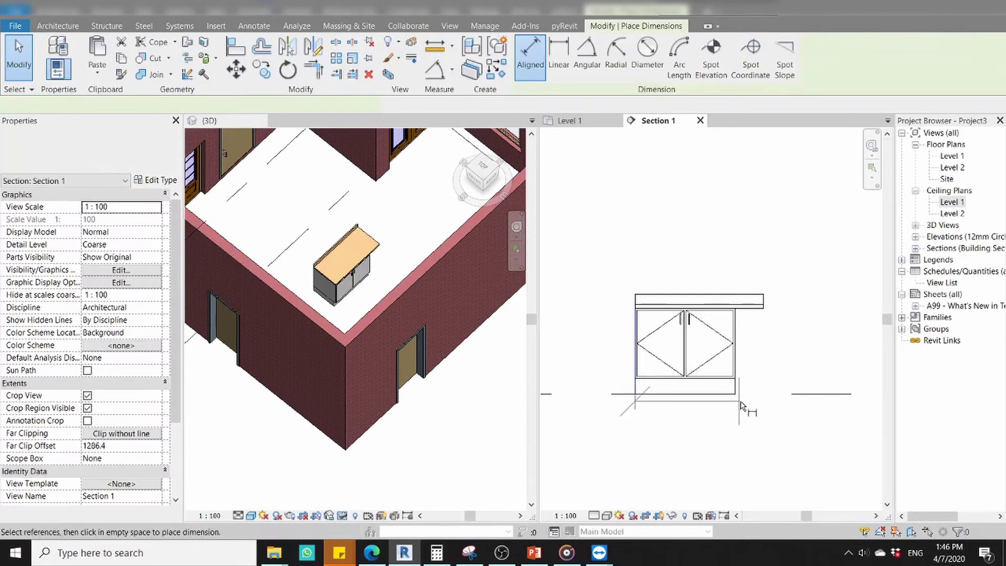
{"action": "left_click", "coordinate": [636, 370]}
{"action": "left_click", "coordinate": [738, 394]}
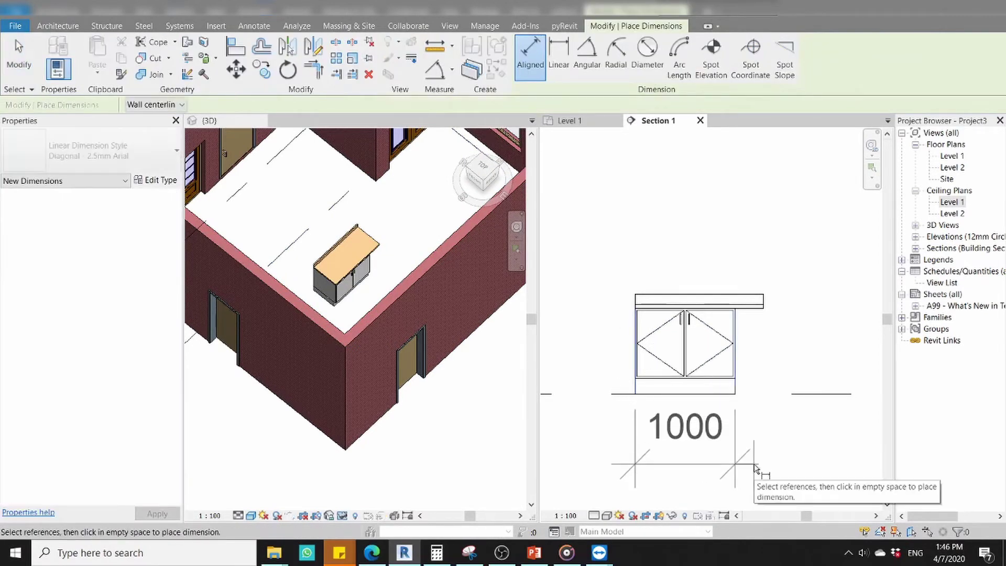
{"action": "key", "text": "Escape"}
{"action": "key", "text": "Escape"}
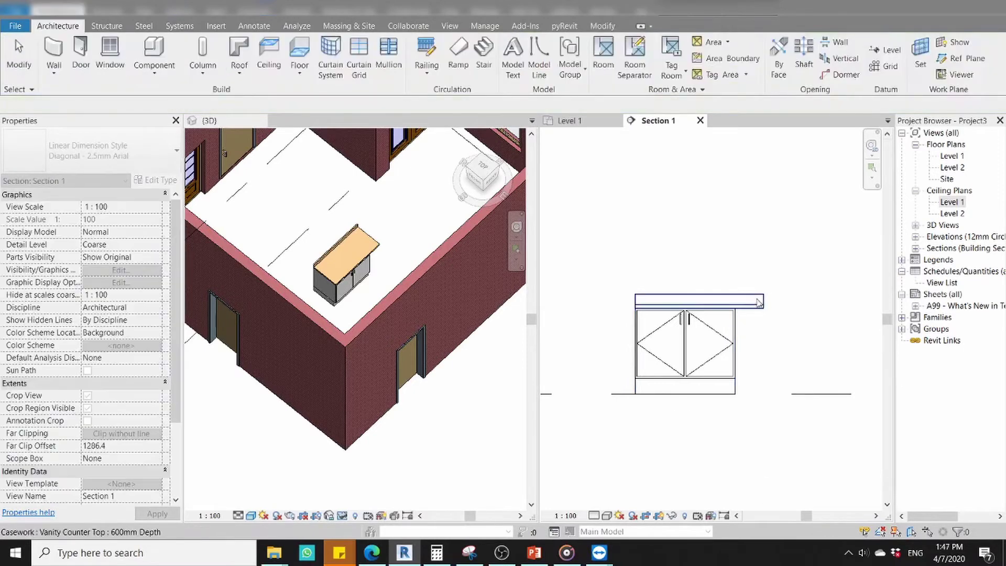
{"action": "left_click", "coordinate": [758, 302]}
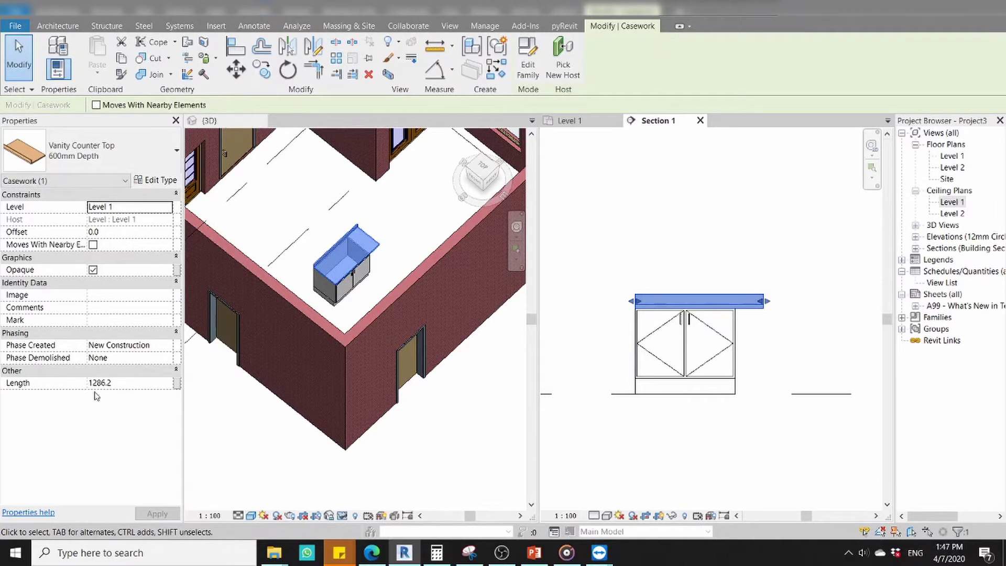
Set the vanity counter top Length to 1000 in Properties.
{"action": "left_click", "coordinate": [136, 382]}
{"action": "type", "text": "1000"}
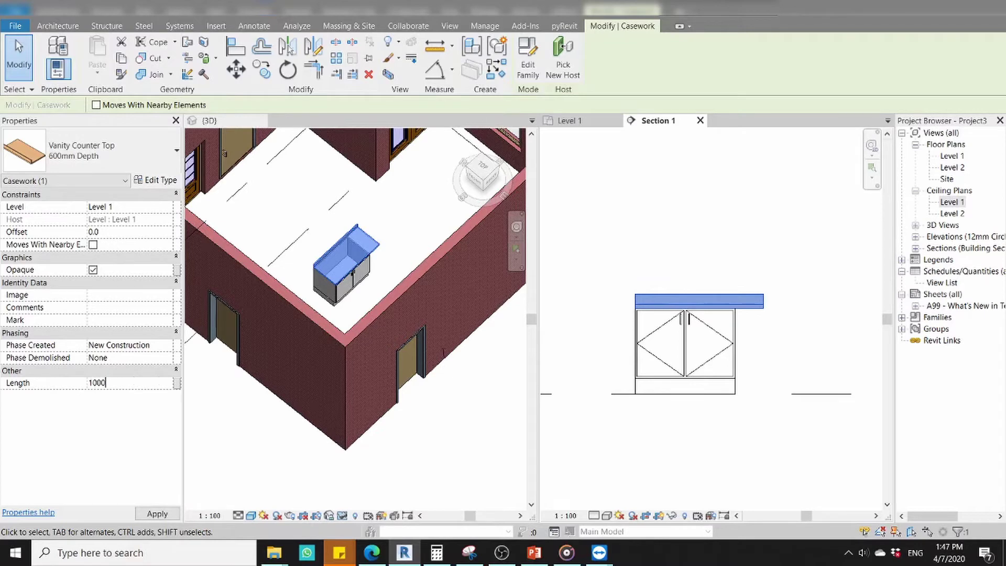
{"action": "key", "text": "Return"}
{"action": "left_click", "coordinate": [689, 224]}
{"action": "scroll", "coordinate": [686, 305], "scroll_direction": "up", "scroll_amount": 3}
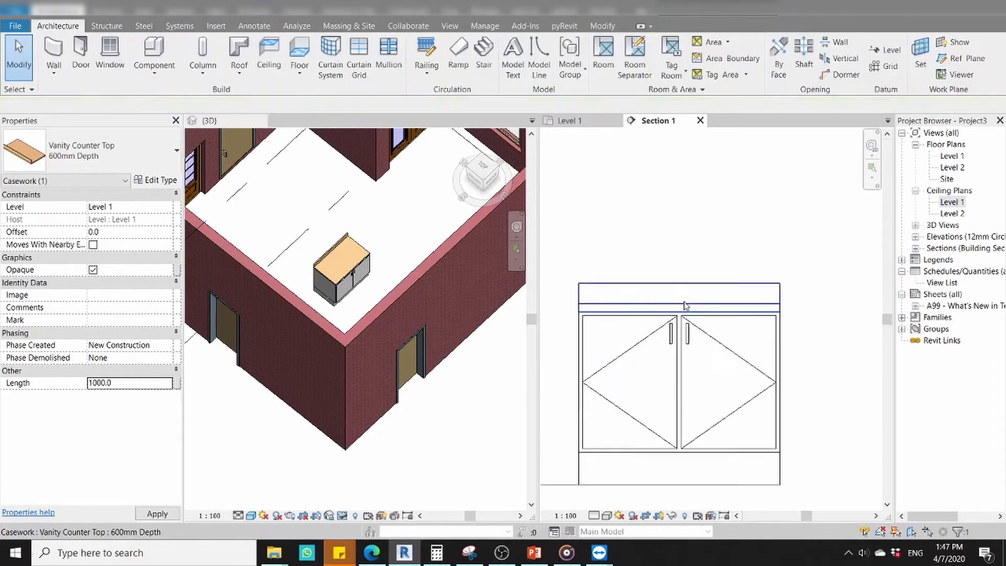
{"action": "left_click", "coordinate": [561, 339]}
{"action": "scroll", "coordinate": [561, 340], "scroll_direction": "up", "scroll_amount": 1}
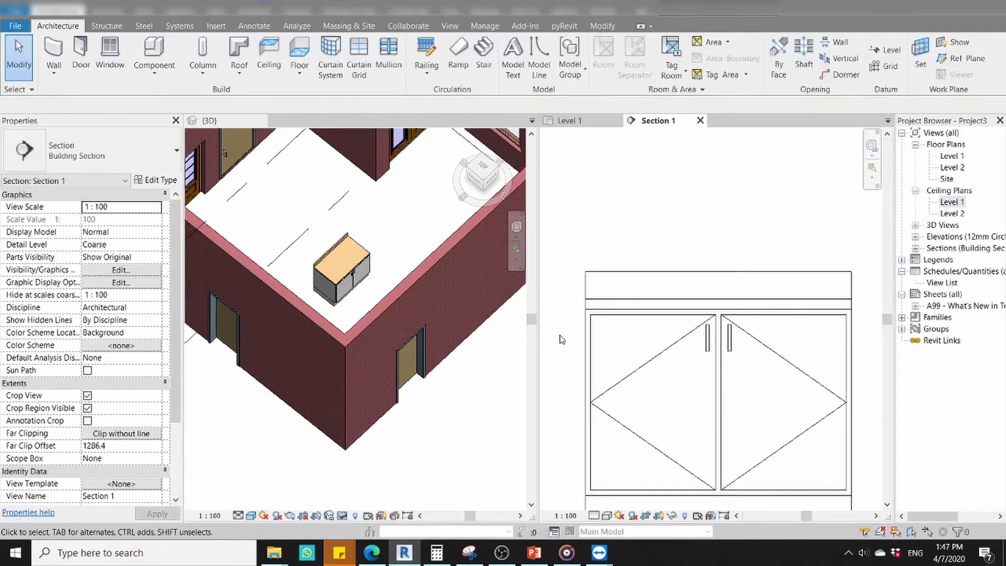
{"action": "scroll", "coordinate": [603, 227], "scroll_direction": "down", "scroll_amount": 3}
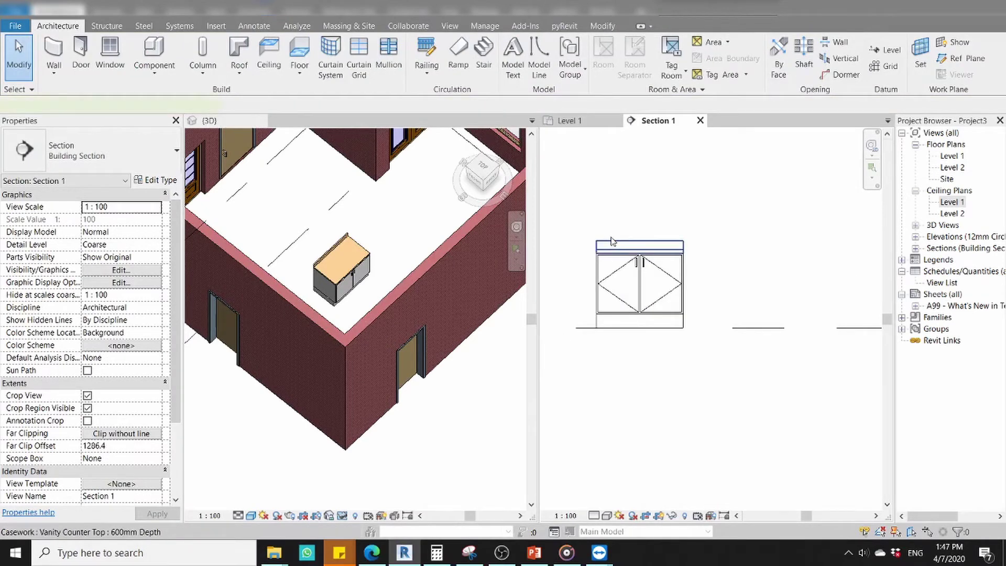
{"action": "left_click", "coordinate": [613, 241]}
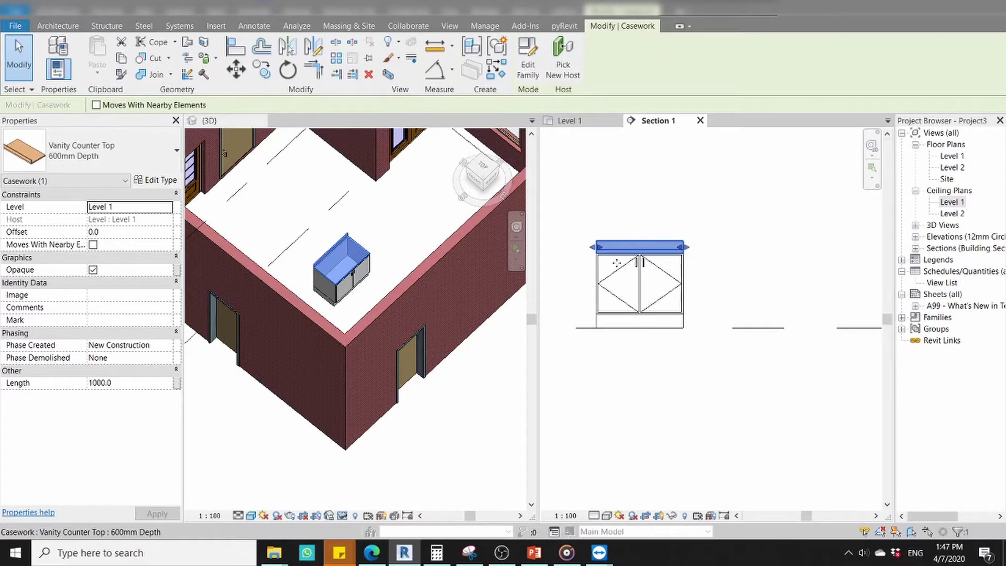
Check the 1000-long counter top against the cabinet in the 3D and Section 1 views.
{"action": "left_click", "coordinate": [357, 237]}
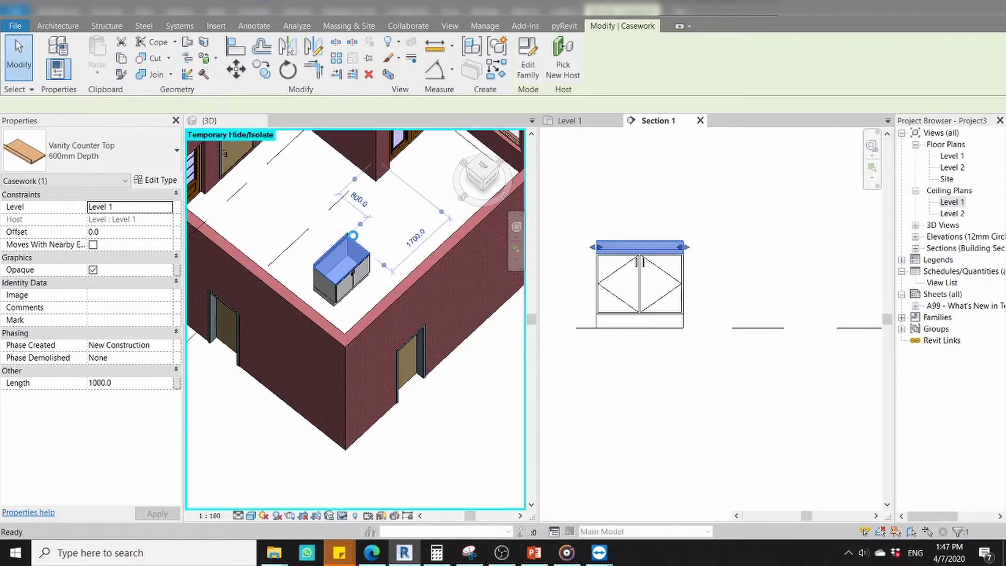
{"action": "left_click", "coordinate": [367, 247]}
{"action": "left_click", "coordinate": [362, 242]}
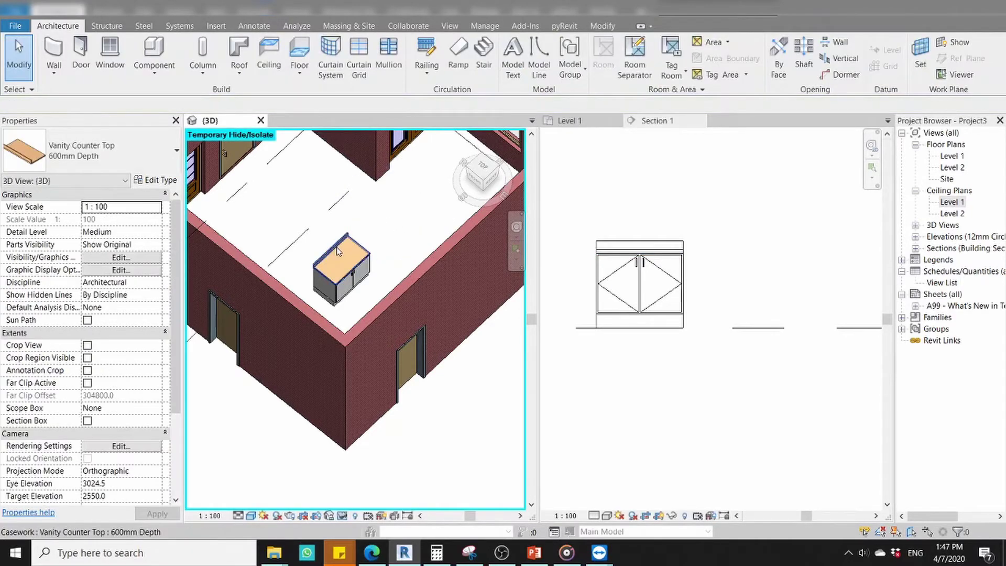
{"action": "left_click", "coordinate": [338, 247]}
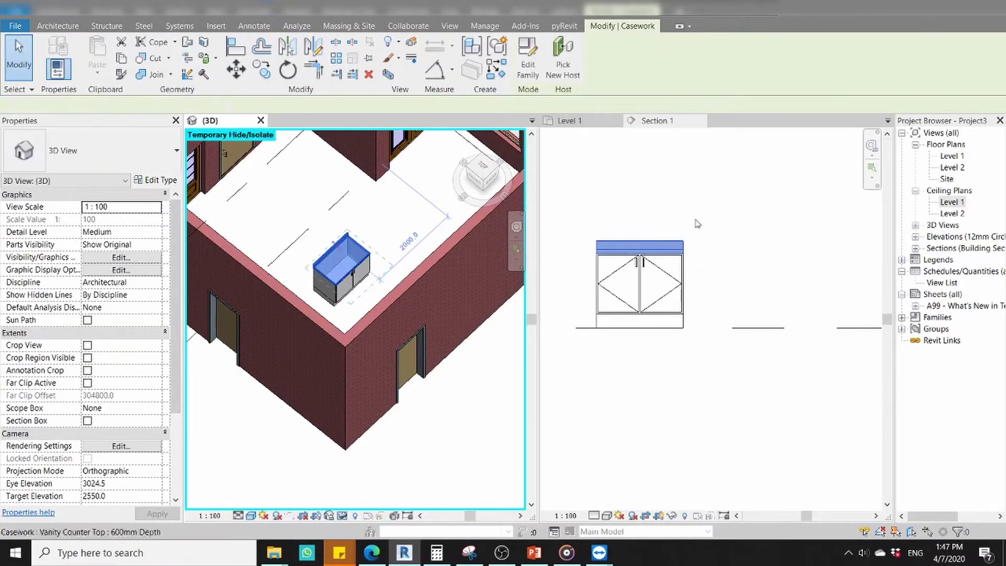
{"action": "left_click", "coordinate": [692, 231]}
{"action": "left_click", "coordinate": [659, 245]}
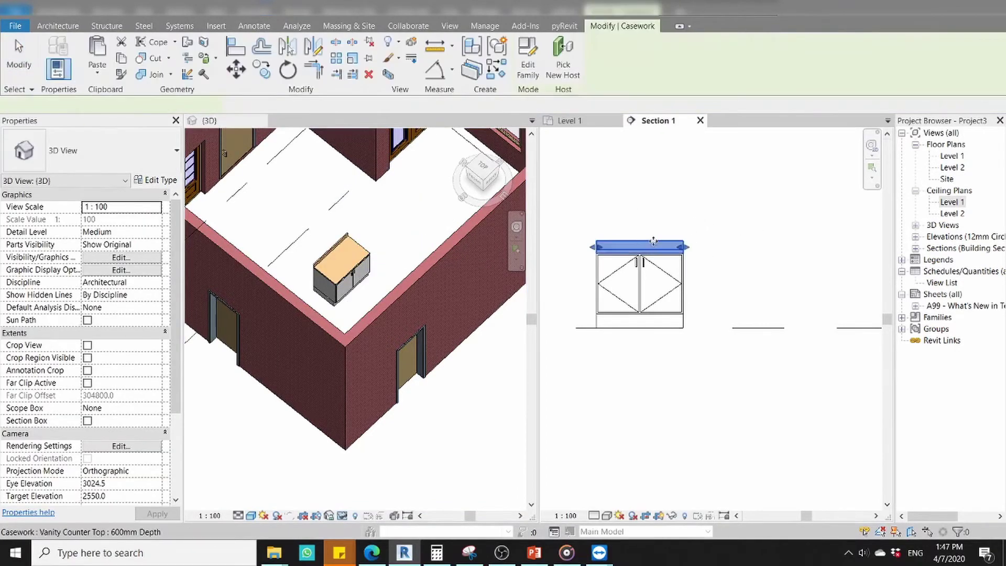
Copy the counter top 1500 to the right and set the copy's Length to 1263.
{"action": "left_click_drag", "start_coordinate": [639, 245], "coordinate": [767, 279]}
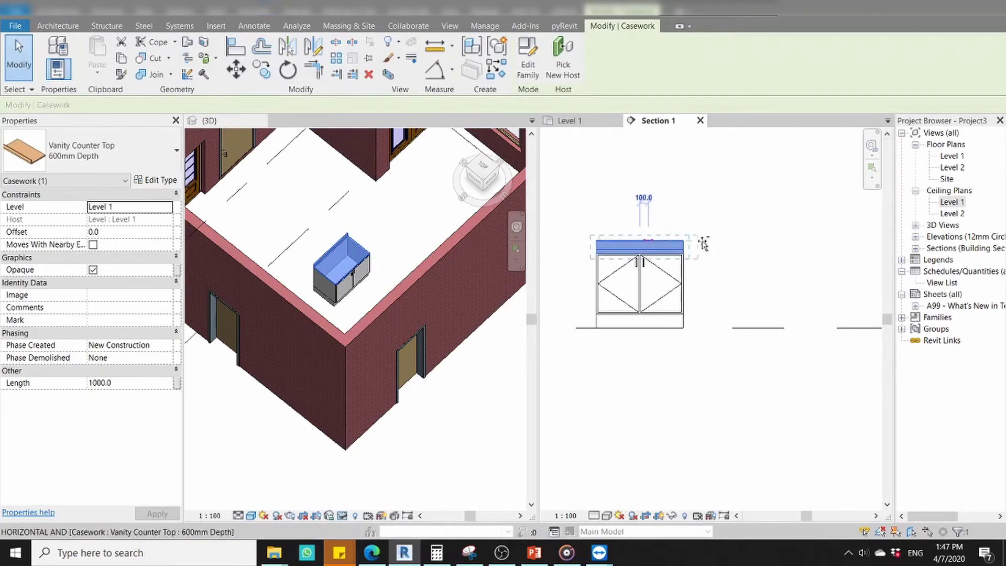
{"action": "left_click", "coordinate": [767, 279]}
{"action": "left_click", "coordinate": [768, 249]}
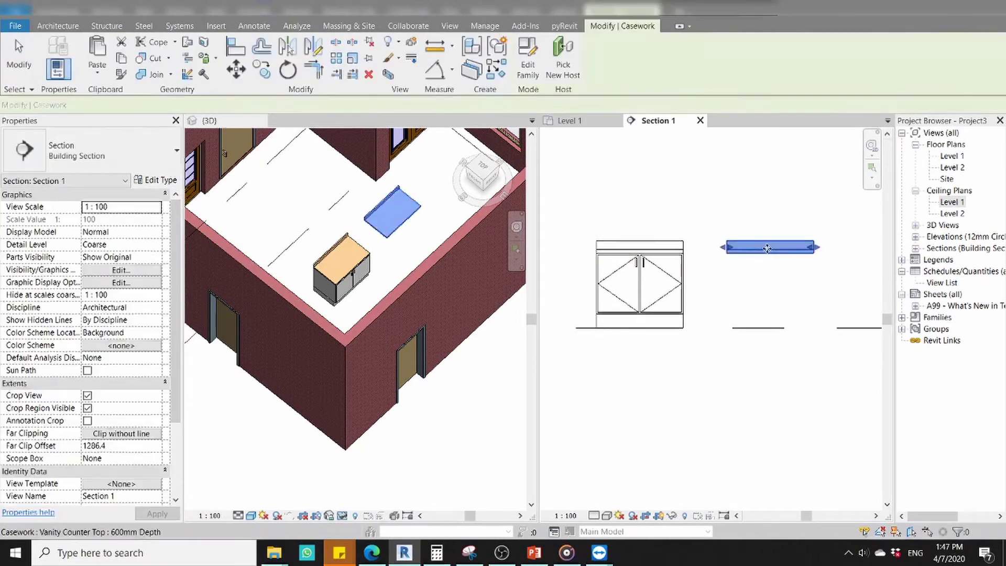
{"action": "left_click", "coordinate": [139, 385]}
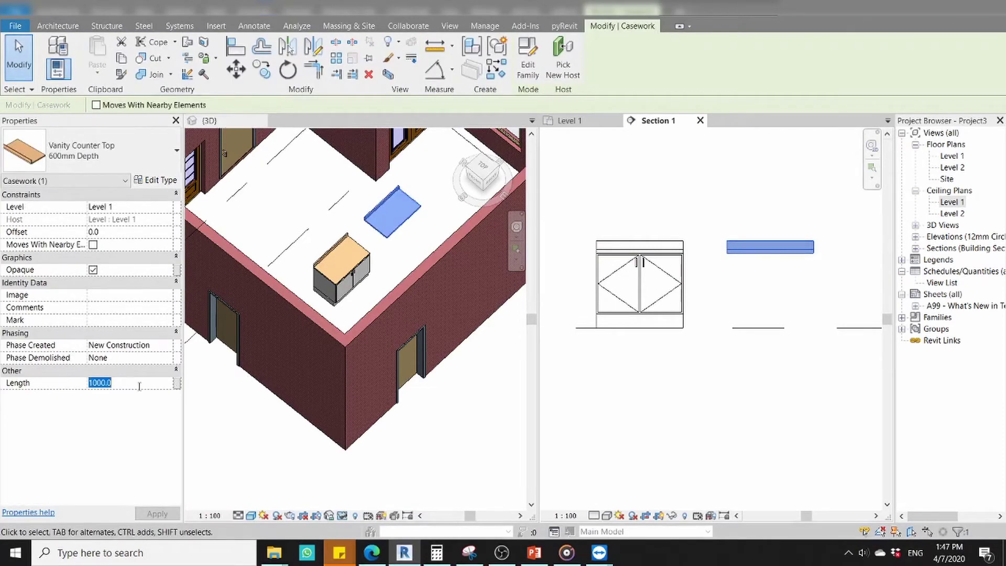
{"action": "type", "text": "1263"}
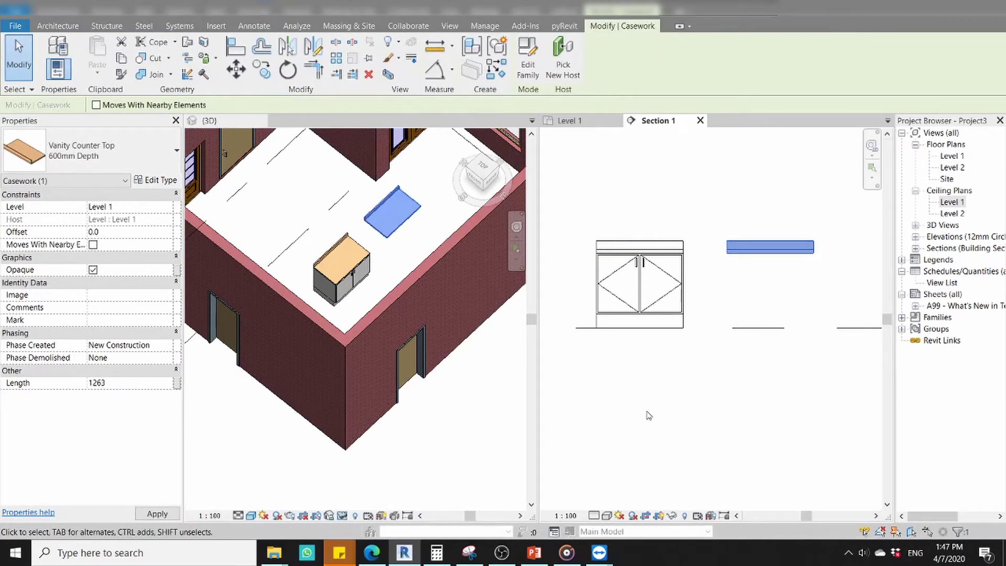
{"action": "key", "text": "Return"}
{"action": "left_click", "coordinate": [687, 406]}
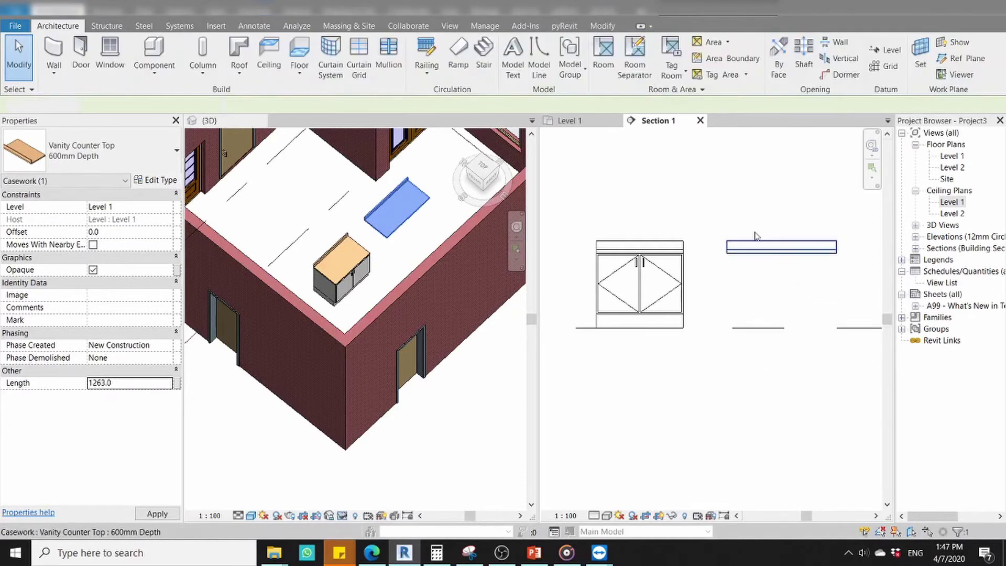
Review the copied counter top's Length and its type Depth in Type Properties without changes.
{"action": "left_click", "coordinate": [621, 261]}
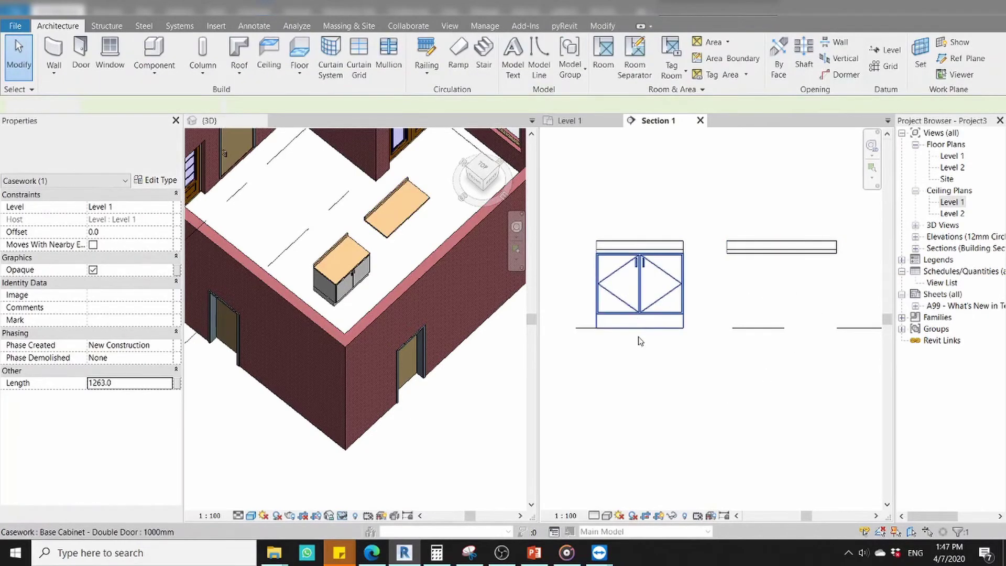
{"action": "left_click", "coordinate": [641, 341]}
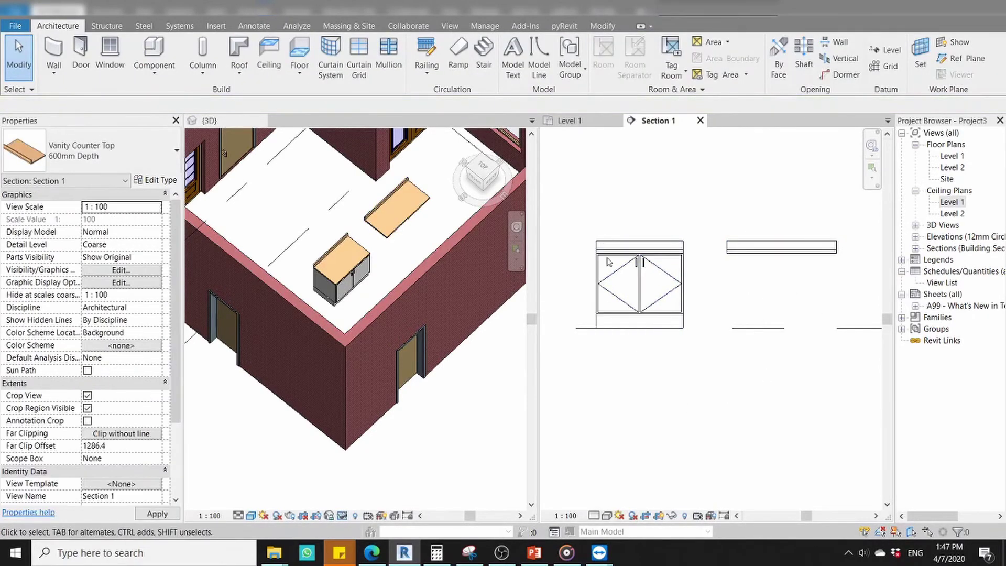
{"action": "left_click", "coordinate": [753, 259]}
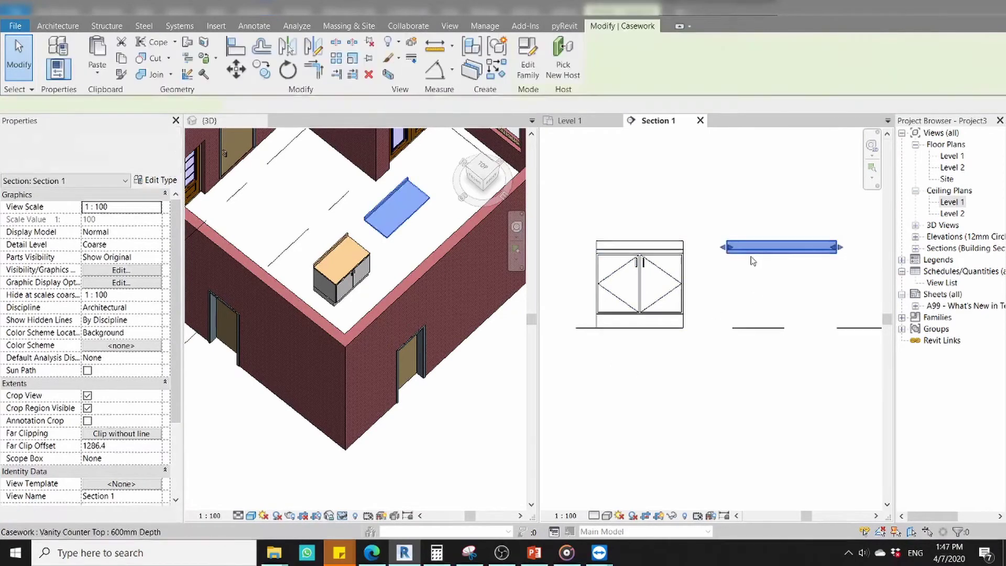
{"action": "left_click", "coordinate": [91, 387]}
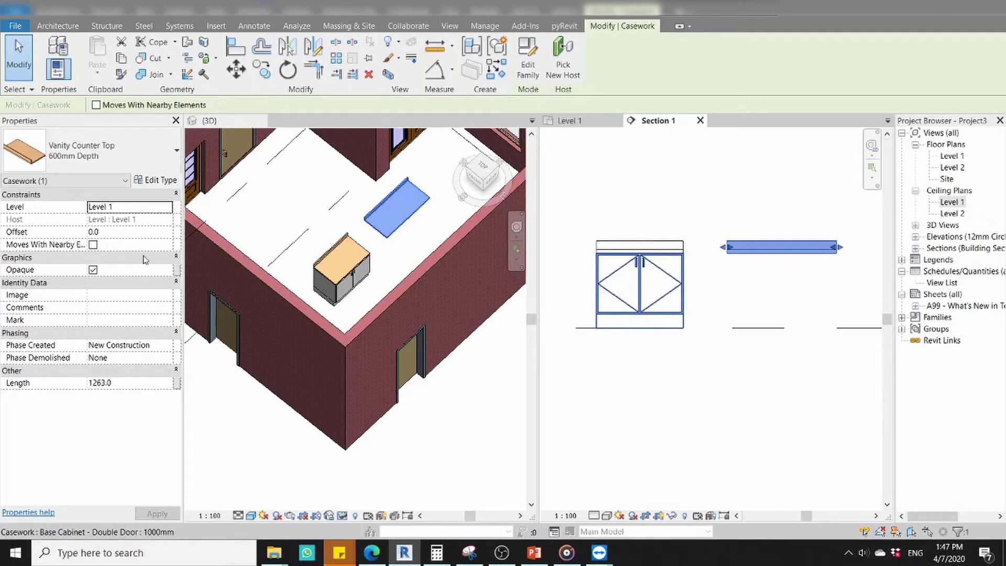
{"action": "left_click", "coordinate": [156, 180]}
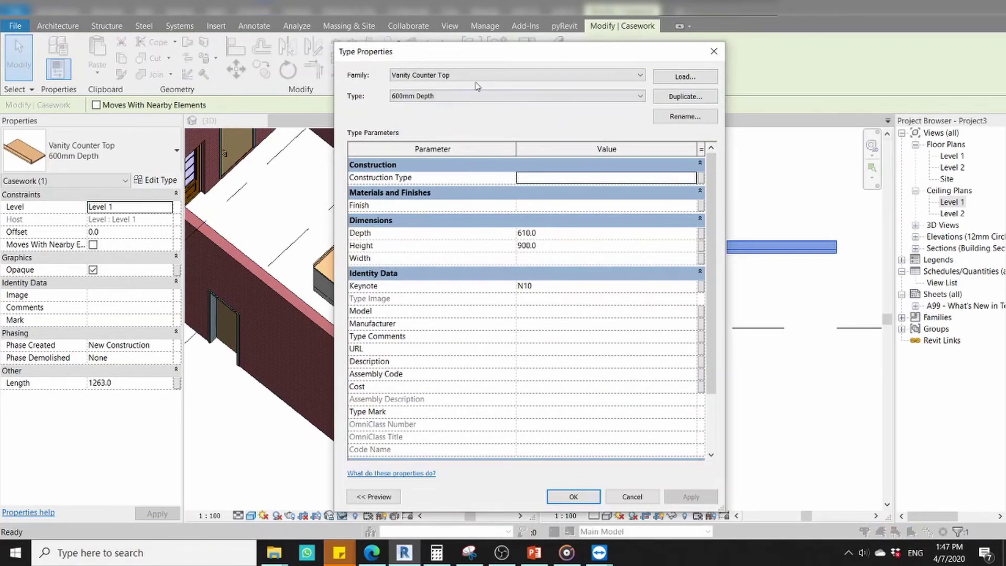
{"action": "left_click", "coordinate": [547, 237]}
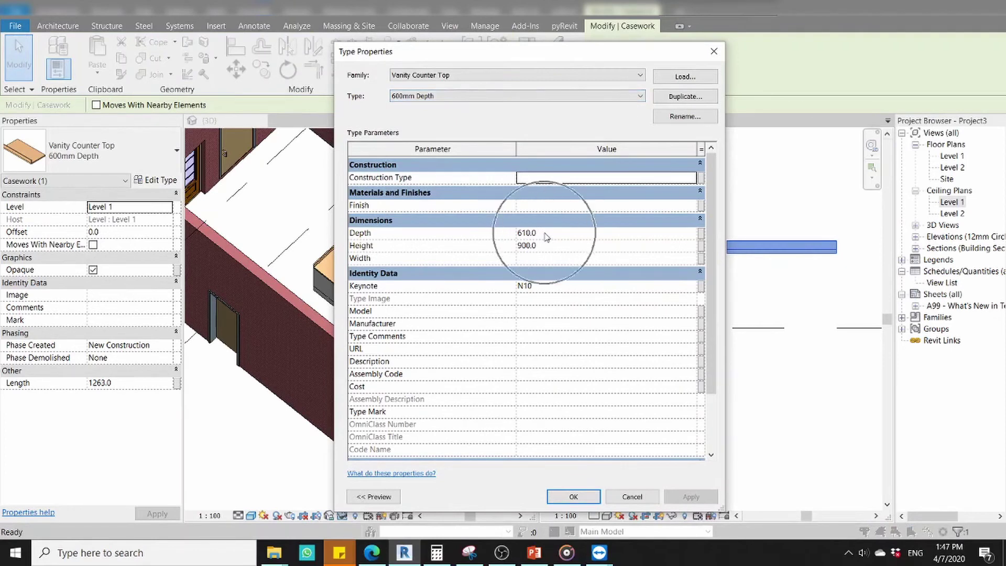
{"action": "left_click", "coordinate": [713, 50]}
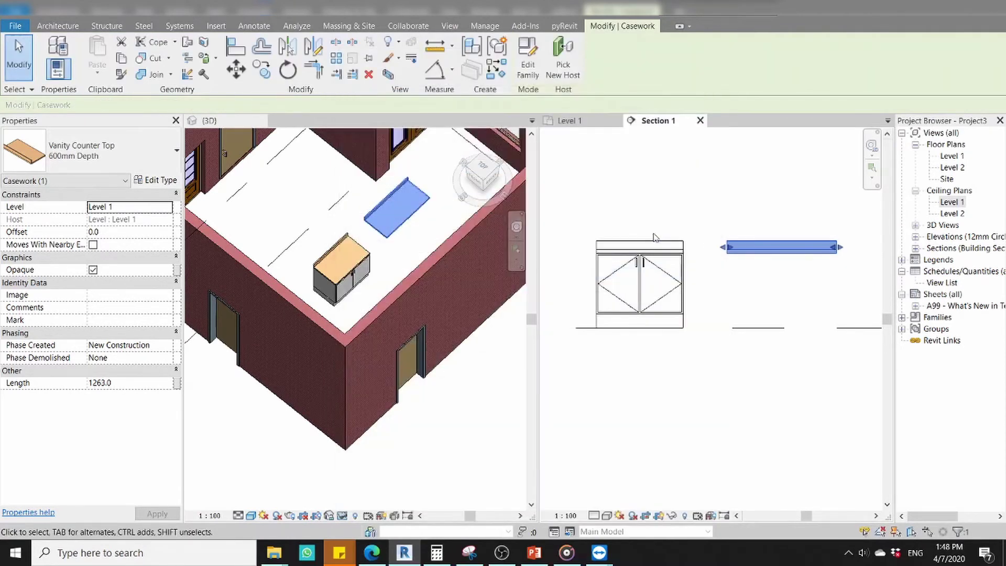
{"action": "left_click", "coordinate": [631, 376]}
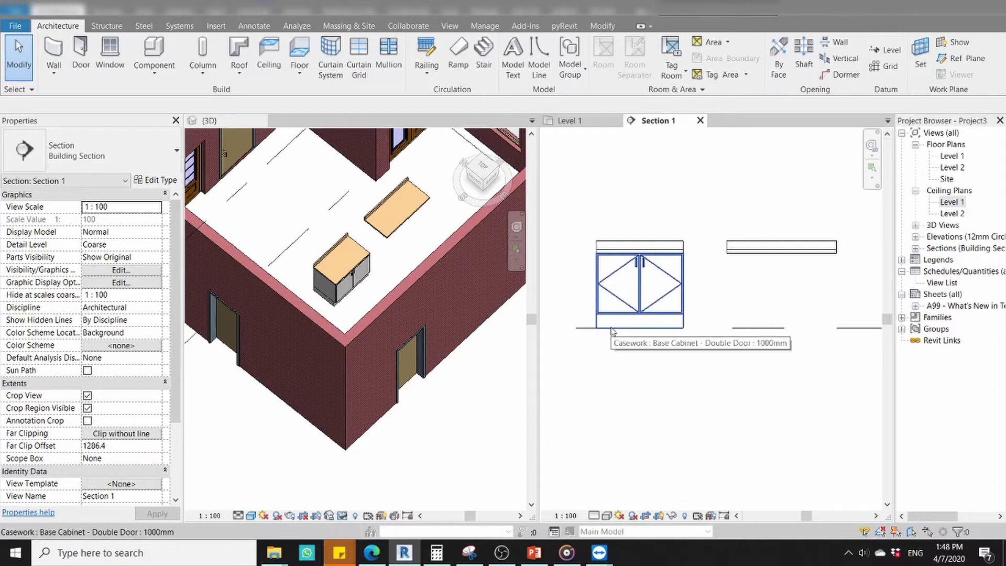
{"action": "scroll", "coordinate": [624, 319], "scroll_direction": "down", "scroll_amount": 2}
{"action": "scroll", "coordinate": [638, 305], "scroll_direction": "up", "scroll_amount": 2}
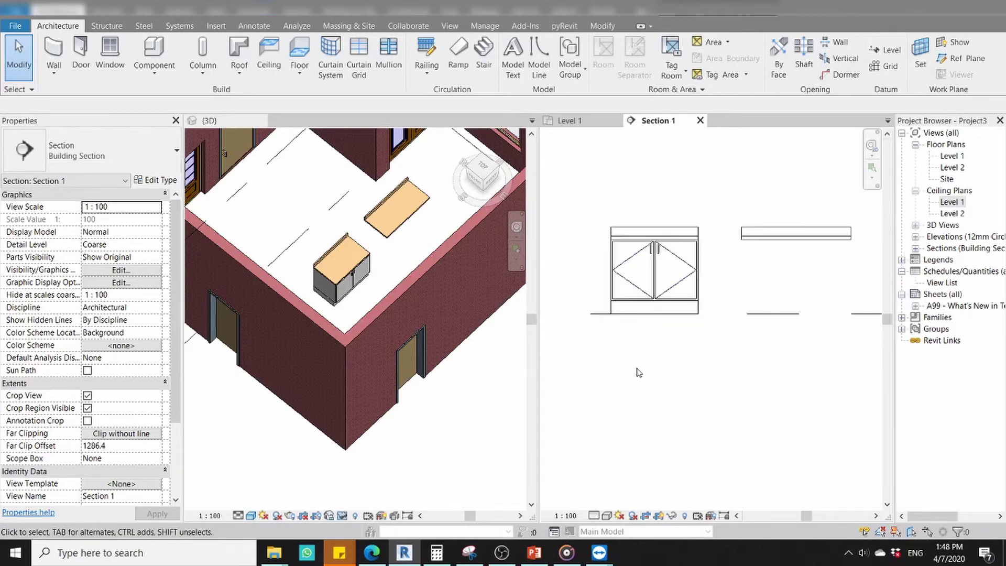
{"action": "scroll", "coordinate": [362, 277], "scroll_direction": "up", "scroll_amount": 2}
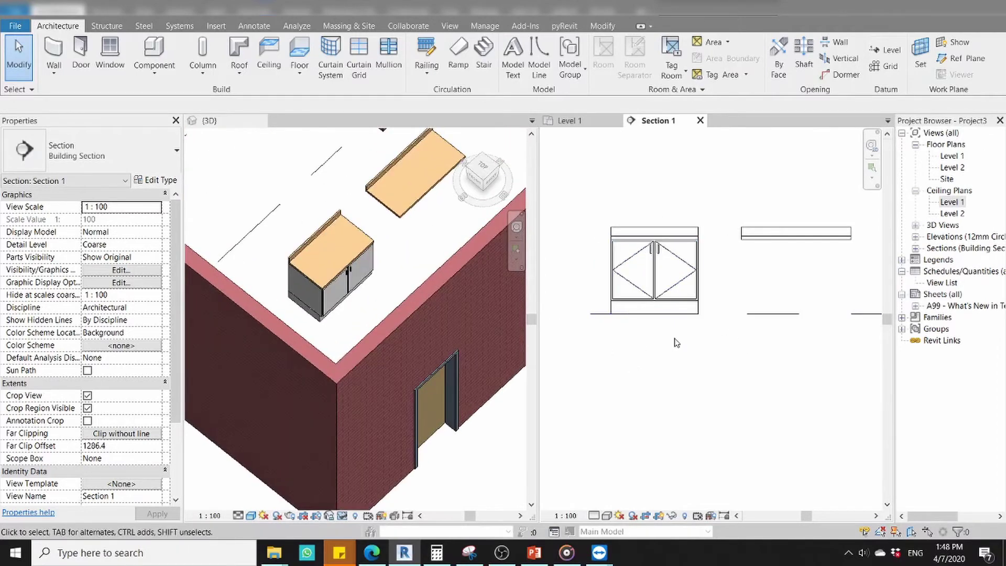
{"action": "middle_click_drag", "start_coordinate": [678, 343], "coordinate": [720, 351]}
{"action": "scroll", "coordinate": [708, 342], "scroll_direction": "down", "scroll_amount": 1}
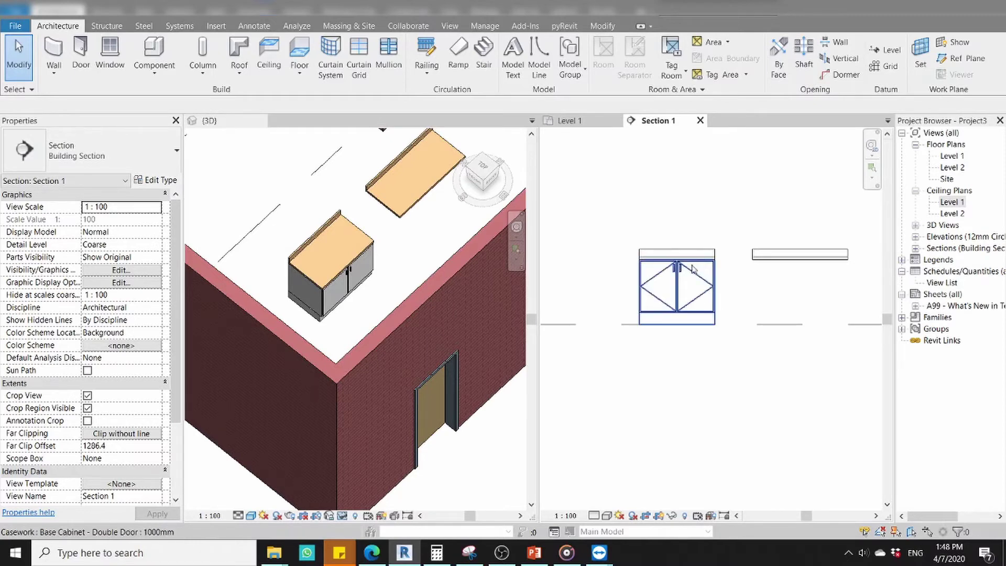
{"action": "left_click", "coordinate": [674, 255]}
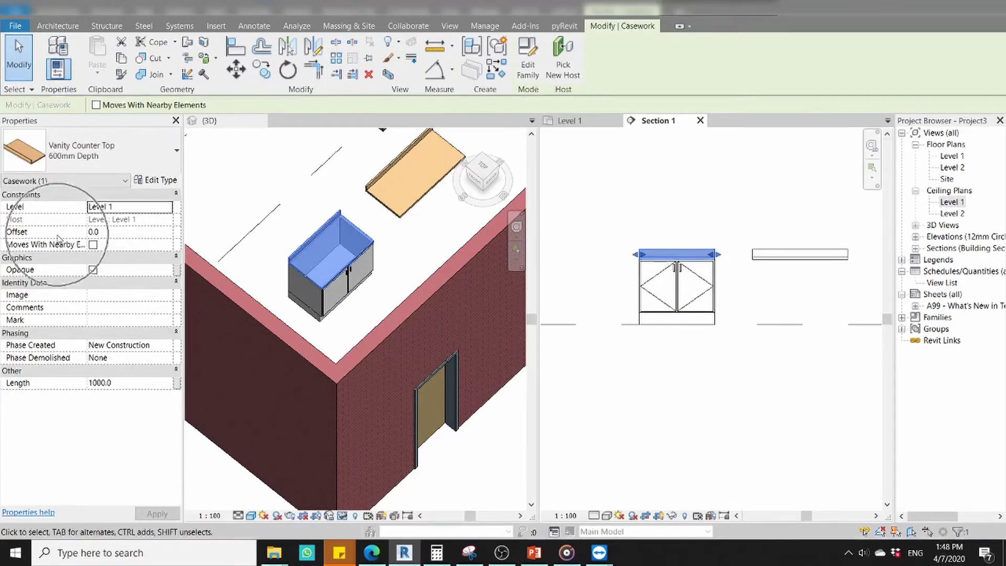
{"action": "left_click", "coordinate": [102, 232]}
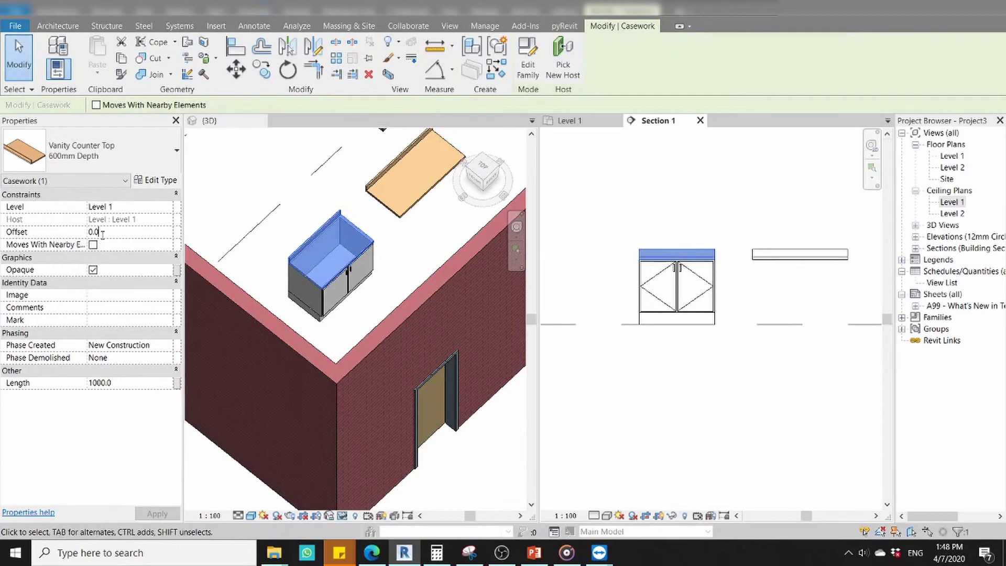
{"action": "left_click", "coordinate": [638, 331]}
{"action": "scroll", "coordinate": [646, 341], "scroll_direction": "up", "scroll_amount": 1}
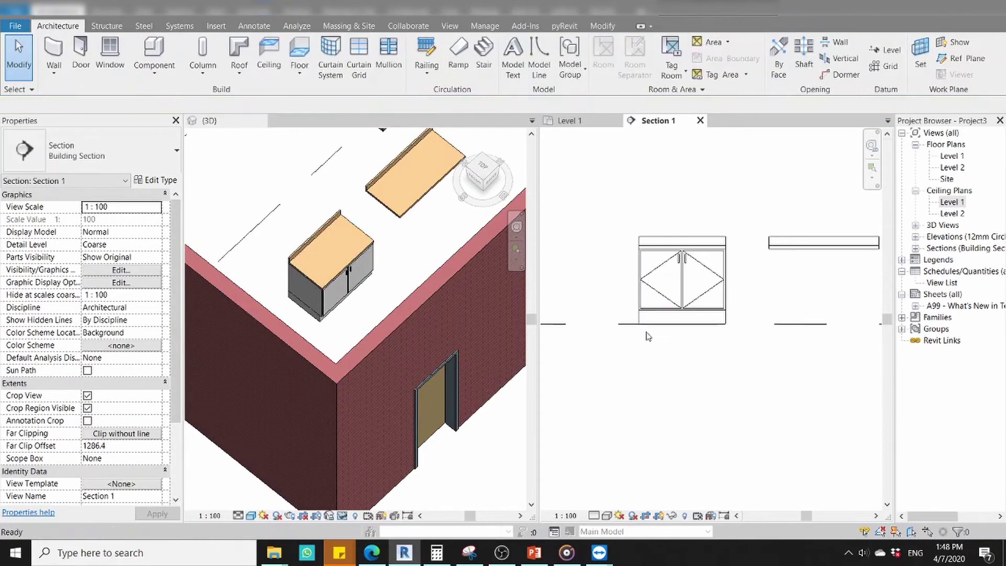
Add a vertical aligned dimension left of the base cabinet, adjusted to read 860.
{"action": "key", "text": "d"}
{"action": "key", "text": "i"}
{"action": "scroll", "coordinate": [659, 278], "scroll_direction": "up", "scroll_amount": 3}
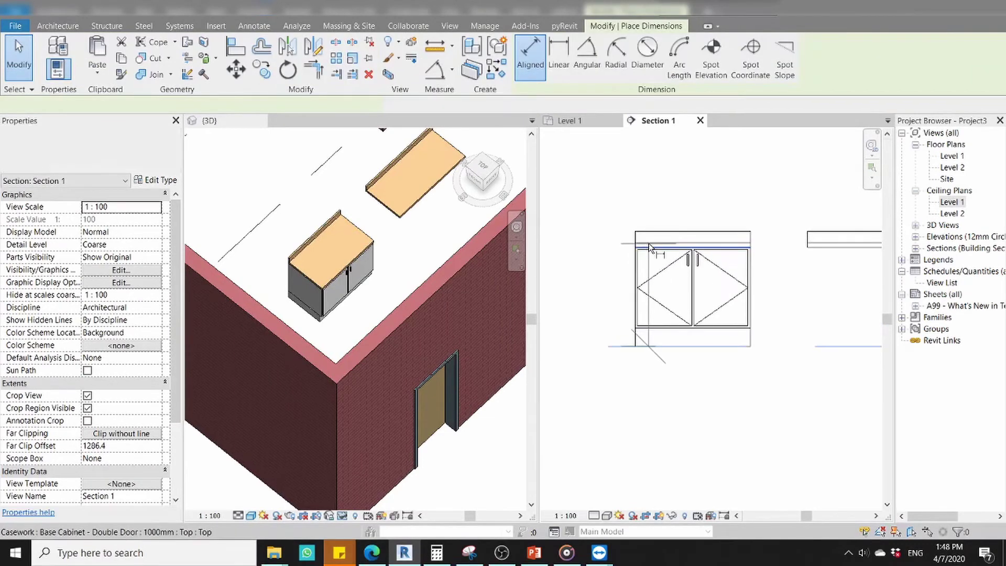
{"action": "left_click", "coordinate": [655, 241]}
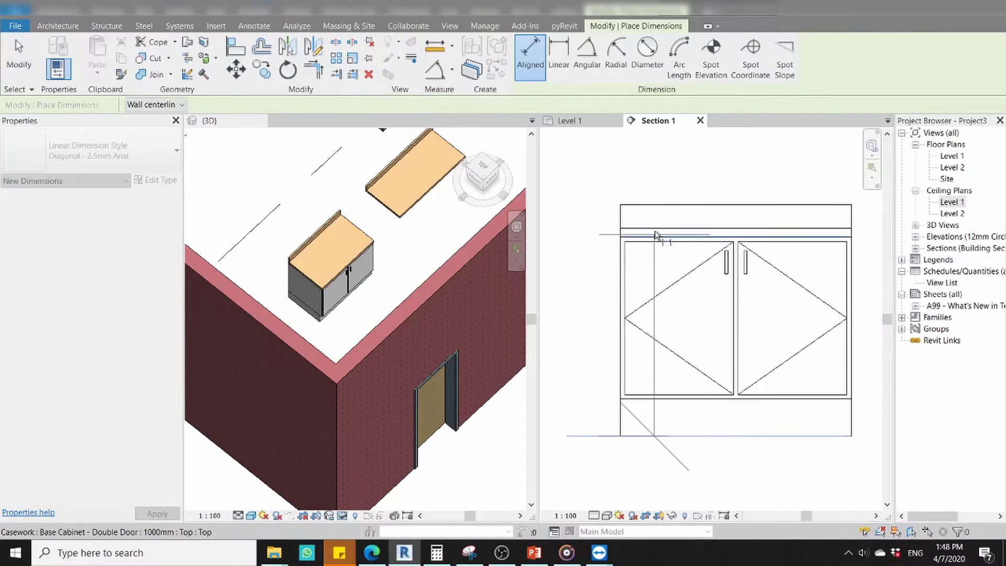
{"action": "scroll", "coordinate": [656, 233], "scroll_direction": "down", "scroll_amount": 1}
{"action": "scroll", "coordinate": [656, 233], "scroll_direction": "down", "scroll_amount": 2}
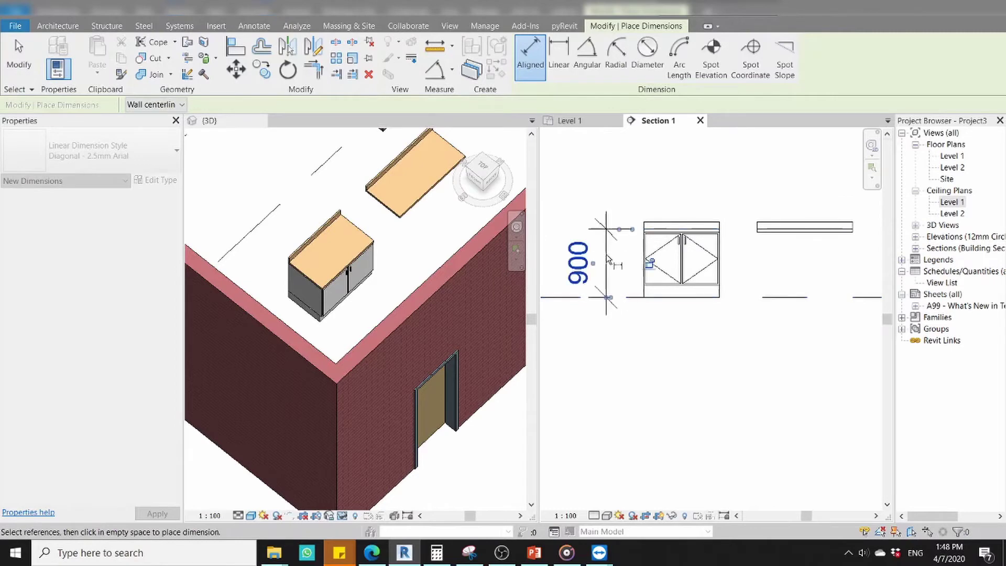
{"action": "left_click", "coordinate": [606, 247]}
{"action": "key", "text": "Escape"}
{"action": "key", "text": "Escape"}
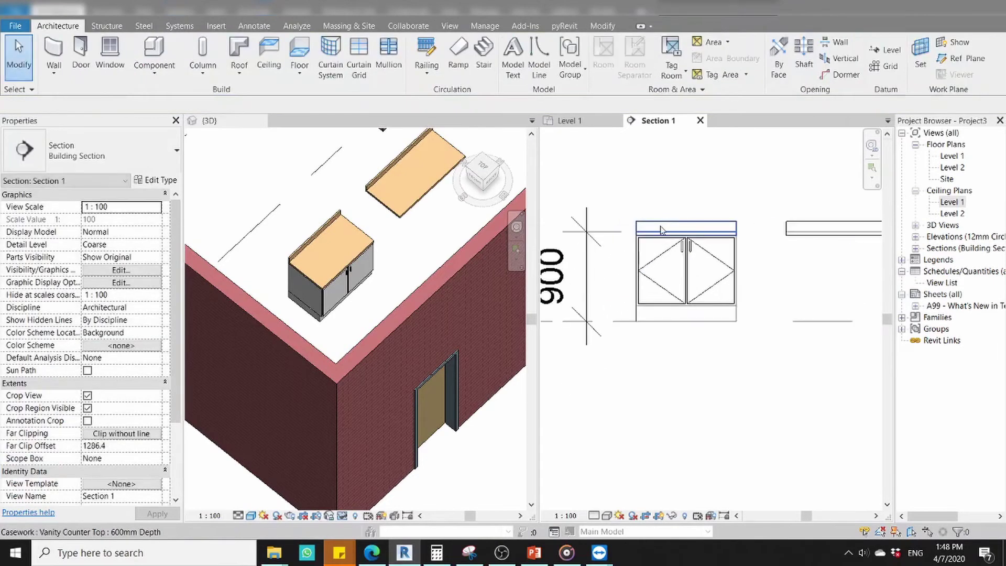
{"action": "scroll", "coordinate": [668, 224], "scroll_direction": "up", "scroll_amount": 3}
{"action": "left_click", "coordinate": [558, 246]}
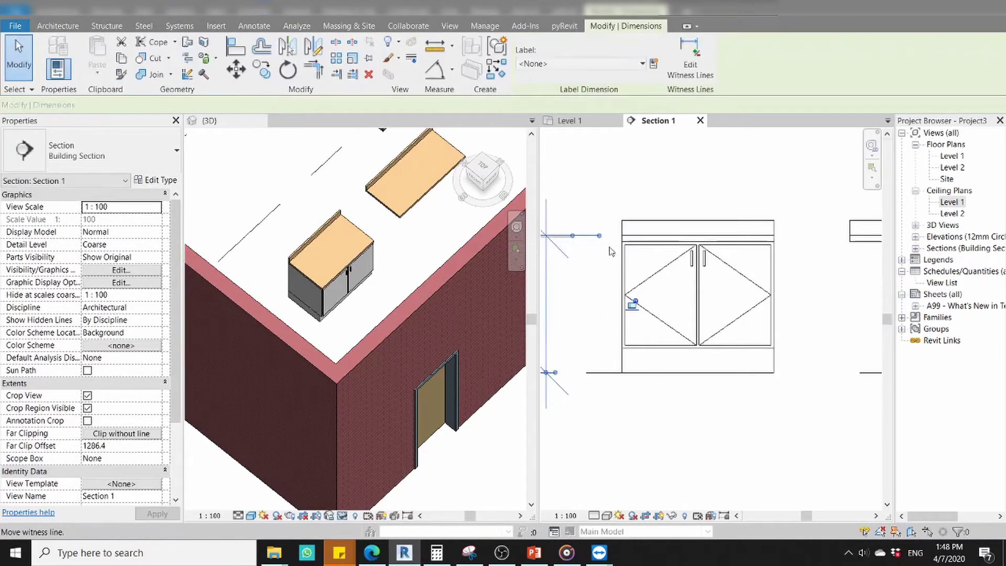
{"action": "scroll", "coordinate": [611, 296], "scroll_direction": "down", "scroll_amount": 2}
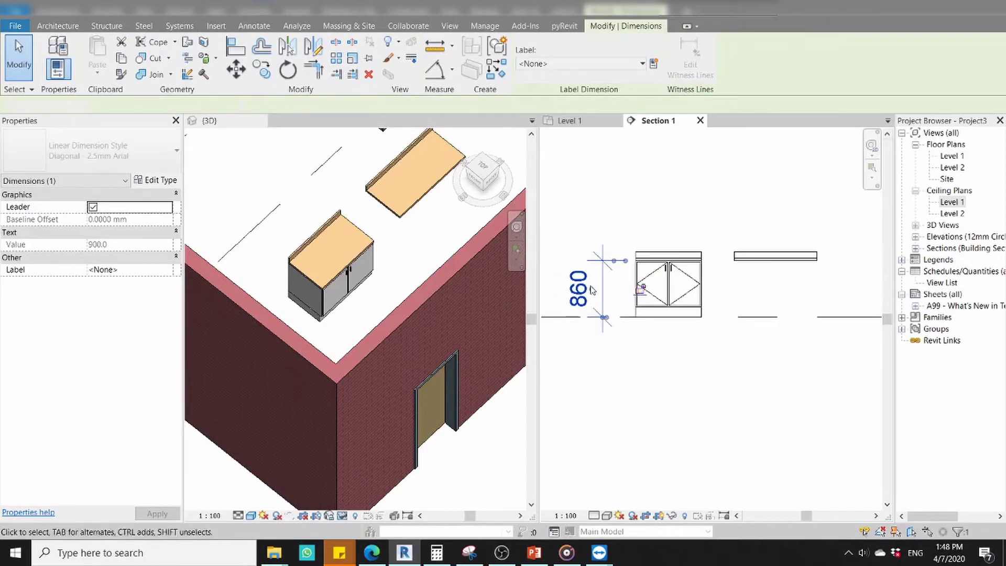
{"action": "key", "text": "Escape"}
Recenter the section and select the counter top to edit its 0.0 Offset value.
{"action": "middle_click_drag", "start_coordinate": [702, 340], "coordinate": [651, 340]}
{"action": "left_click", "coordinate": [698, 254]}
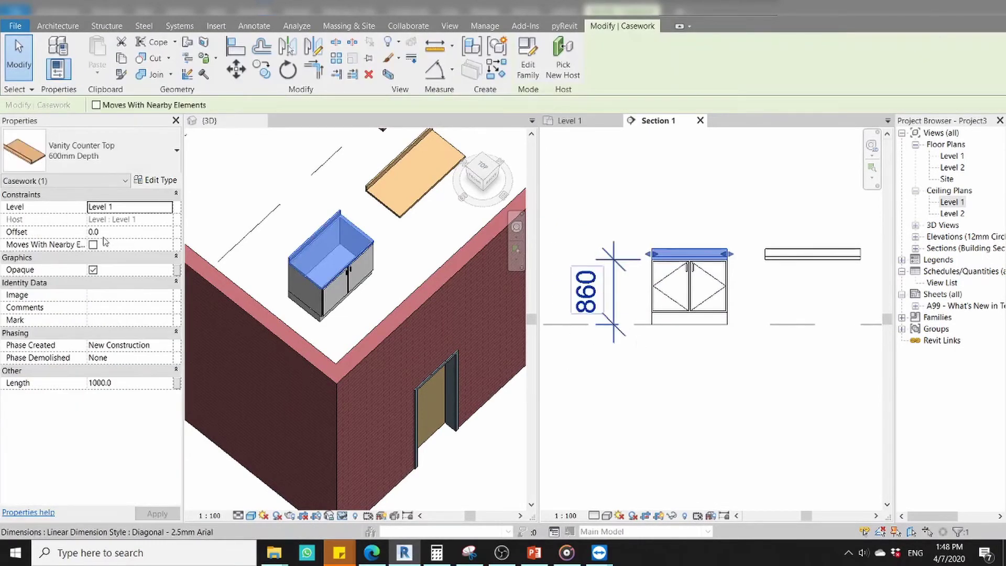
{"action": "left_click", "coordinate": [114, 236]}
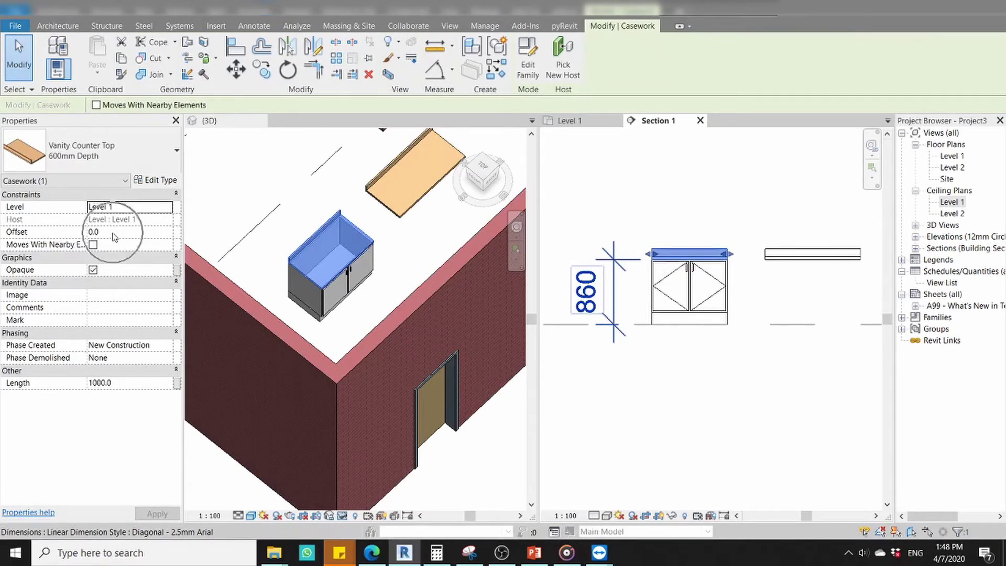
{"action": "left_click", "coordinate": [114, 236]}
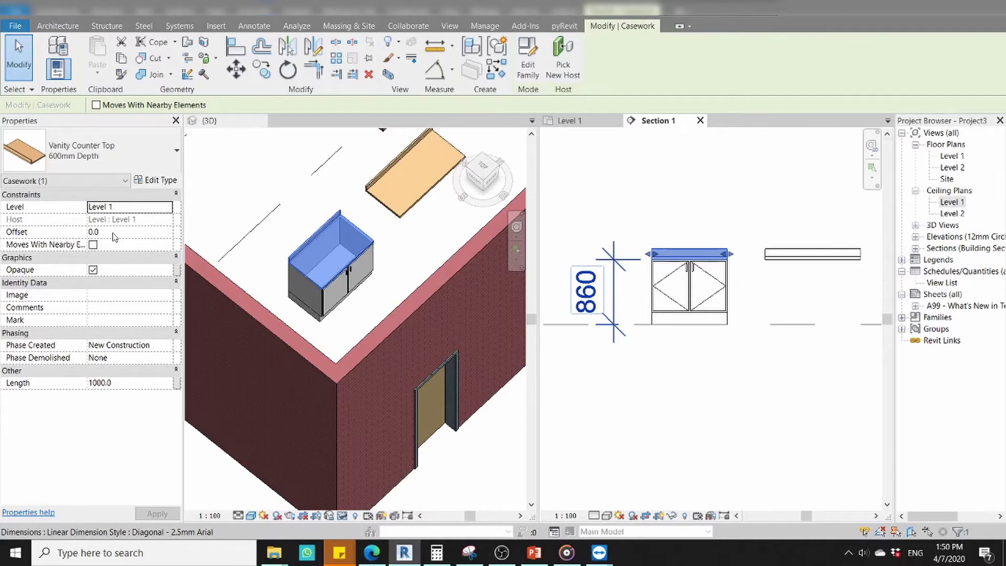
Adjust the views, clear the counter top selection and select the cabinet in 3D.
{"action": "scroll", "coordinate": [318, 238], "scroll_direction": "down", "scroll_amount": 2}
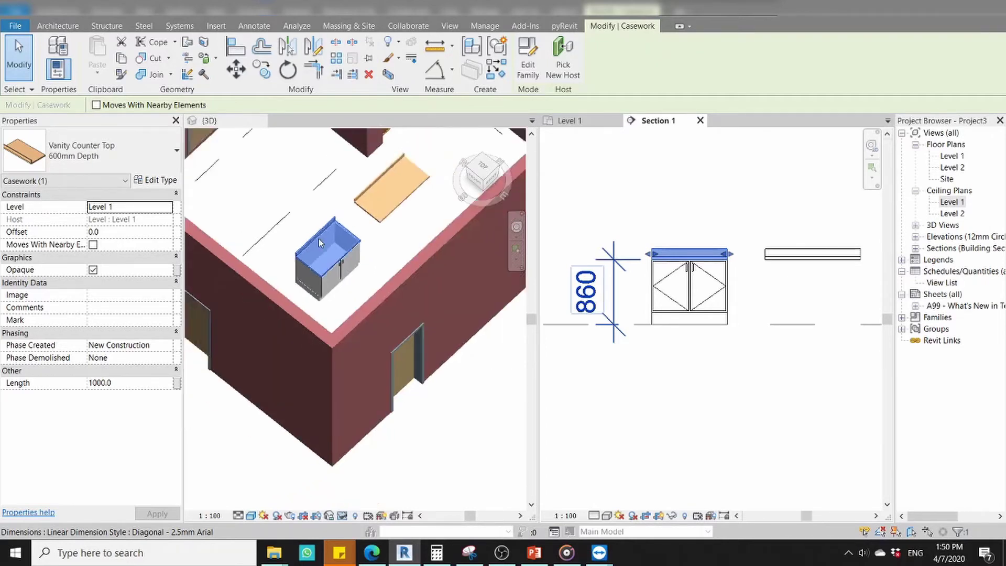
{"action": "scroll", "coordinate": [318, 238], "scroll_direction": "down", "scroll_amount": 1}
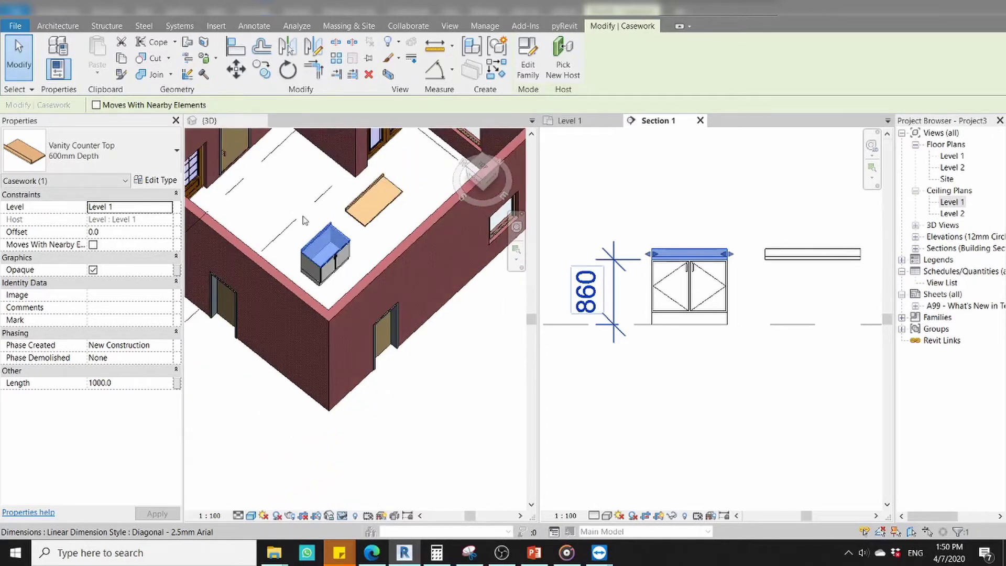
{"action": "scroll", "coordinate": [355, 215], "scroll_direction": "up", "scroll_amount": 1}
{"action": "key", "text": "h"}
{"action": "key", "text": "h"}
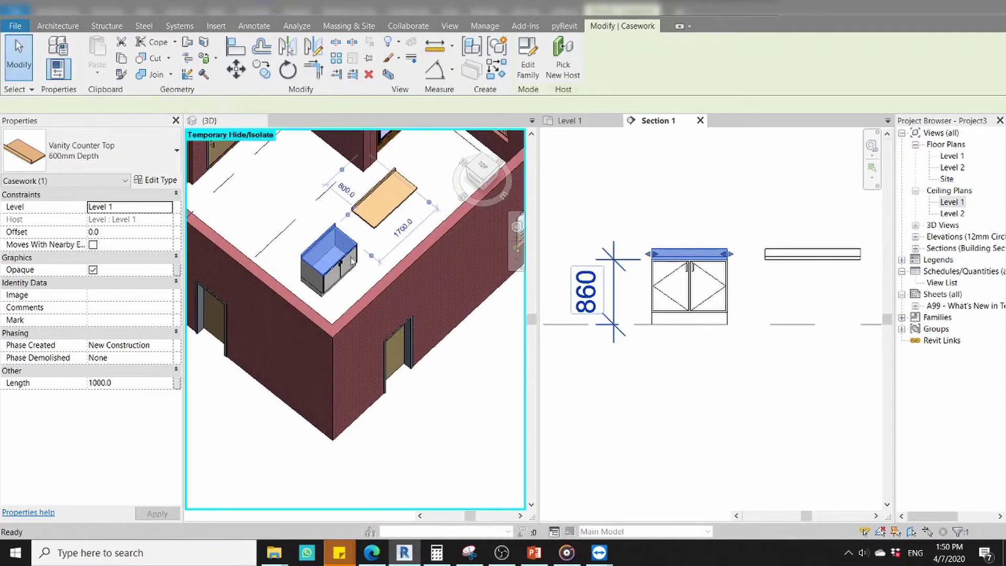
{"action": "scroll", "coordinate": [340, 234], "scroll_direction": "up", "scroll_amount": 2}
{"action": "key", "text": "Escape"}
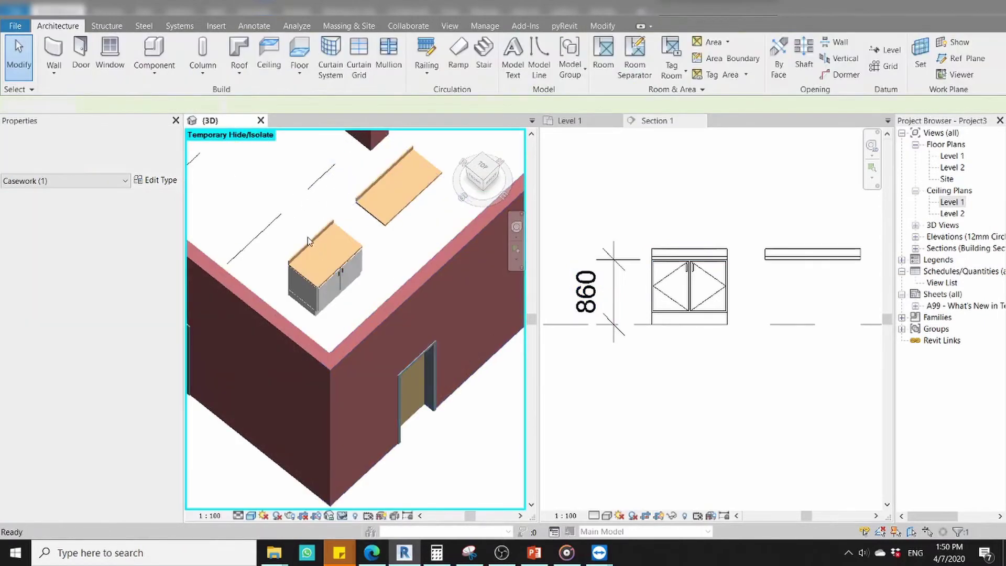
{"action": "left_click", "coordinate": [316, 243]}
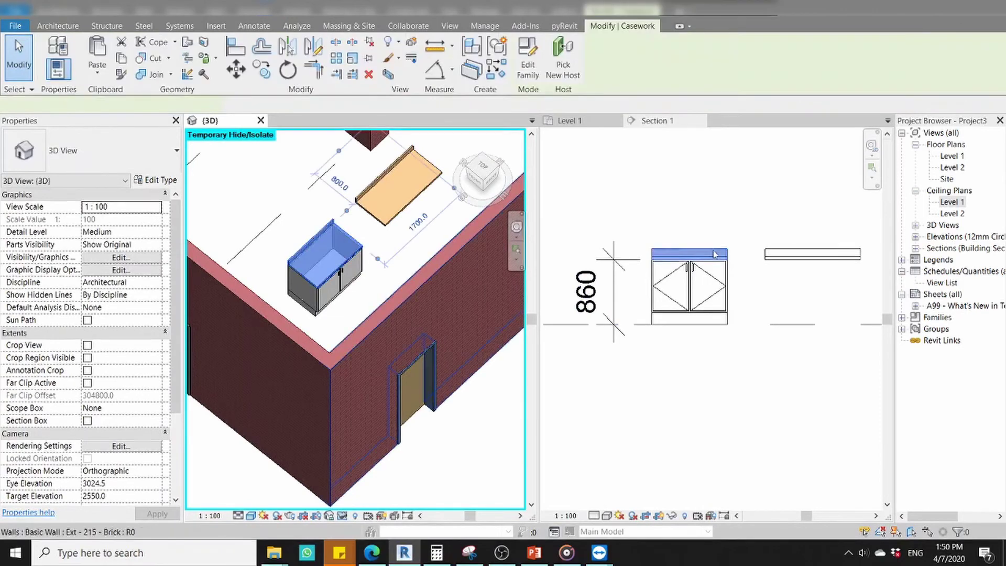
Give the counter top in Section 1 a 100 mm offset so it rises above the cabinet.
{"action": "left_click", "coordinate": [681, 246]}
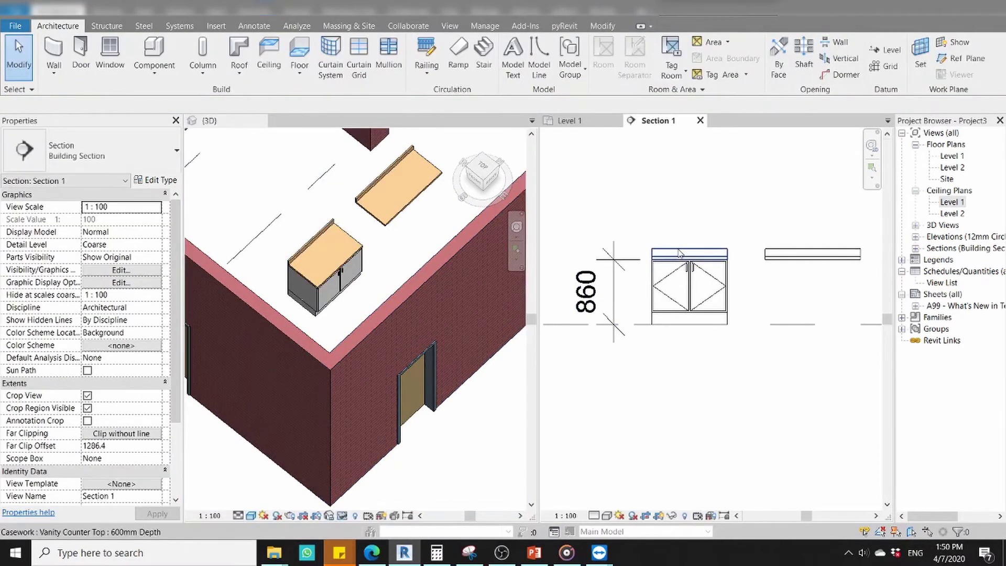
{"action": "left_click", "coordinate": [679, 253]}
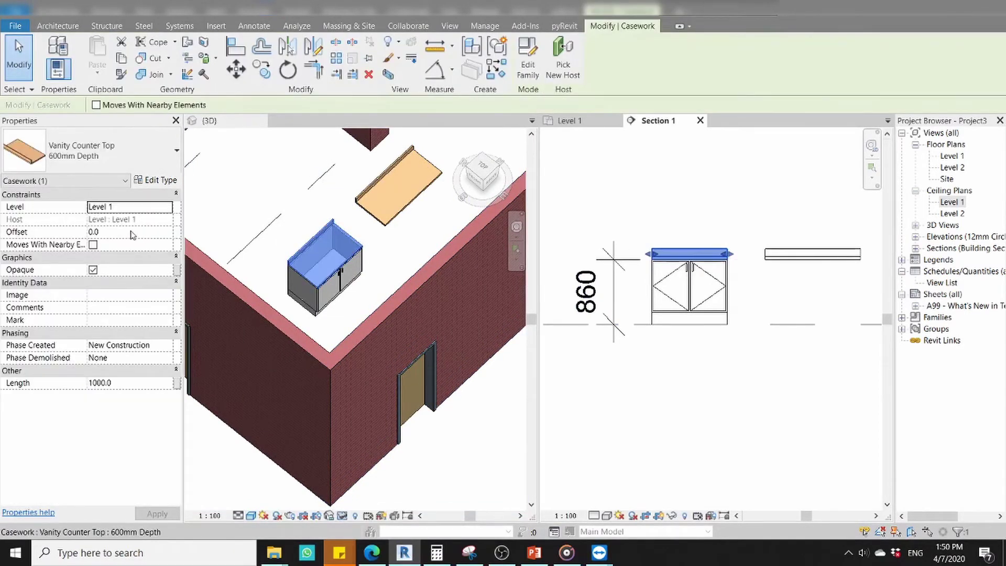
{"action": "left_click", "coordinate": [132, 231]}
{"action": "type", "text": "100"}
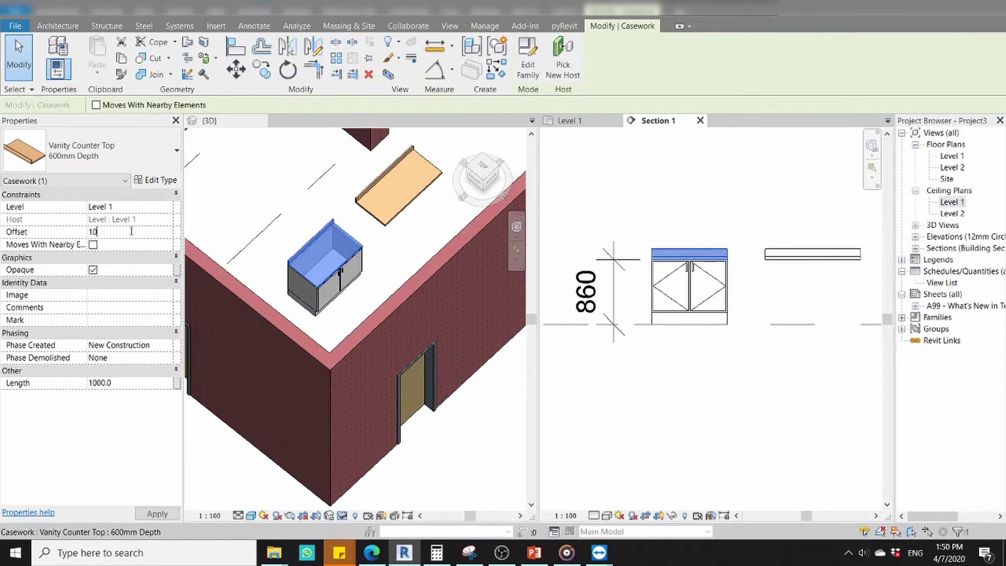
{"action": "key", "text": "Return"}
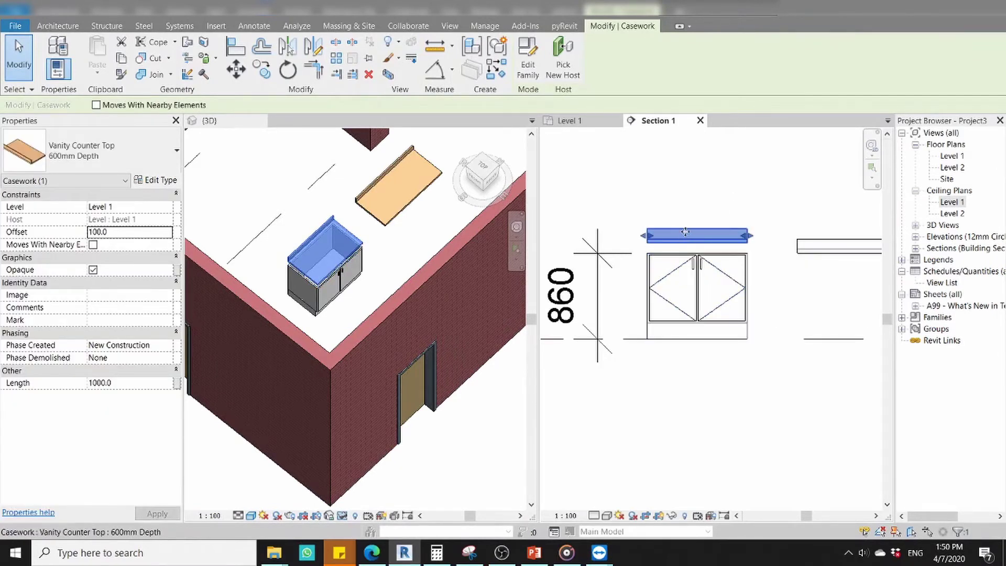
{"action": "left_click", "coordinate": [657, 193]}
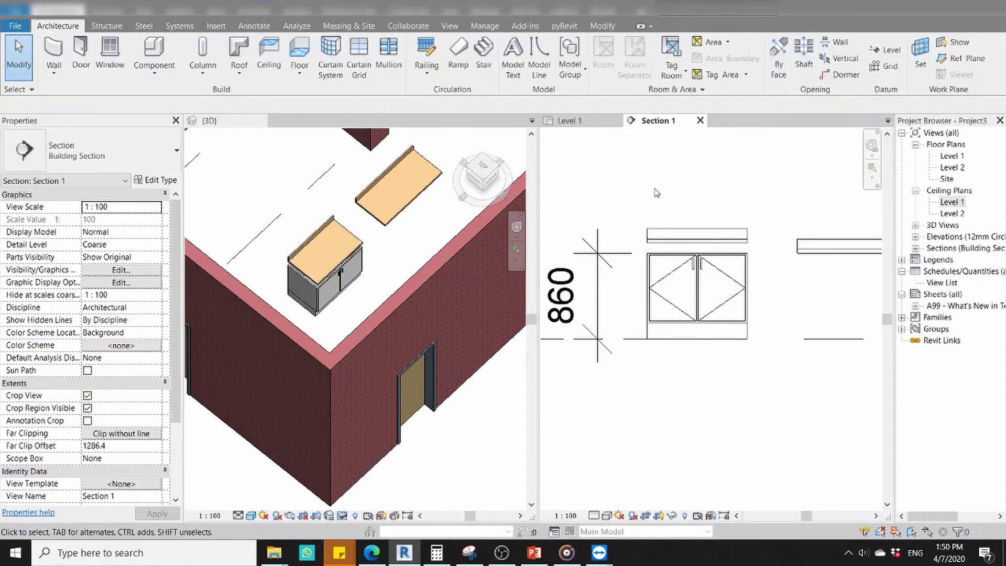
Replace Section 1 with the Level 1 floor plan and pan the room into view.
{"action": "scroll", "coordinate": [668, 252], "scroll_direction": "down", "scroll_amount": 3}
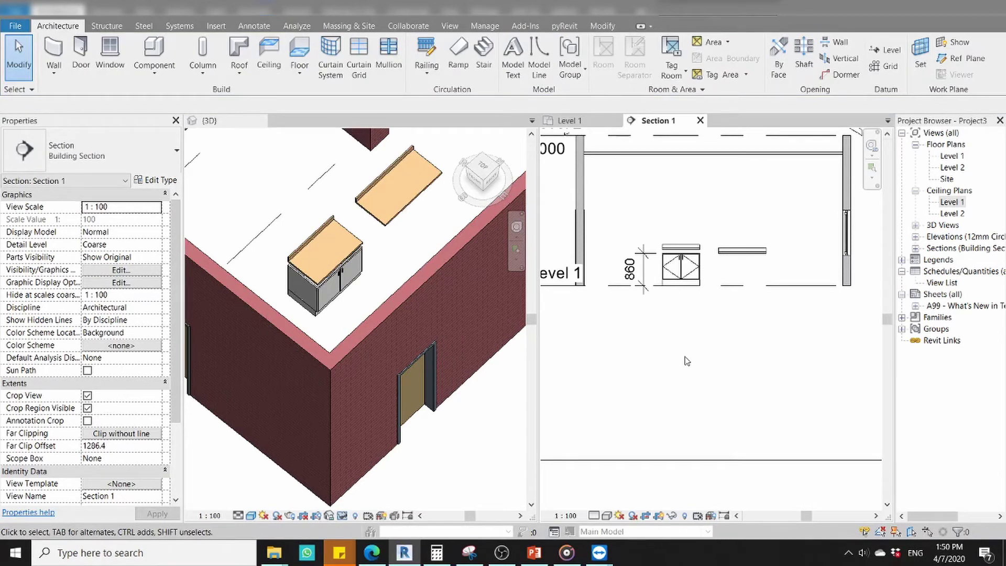
{"action": "scroll", "coordinate": [648, 303], "scroll_direction": "down", "scroll_amount": 2}
{"action": "scroll", "coordinate": [705, 322], "scroll_direction": "down", "scroll_amount": 3}
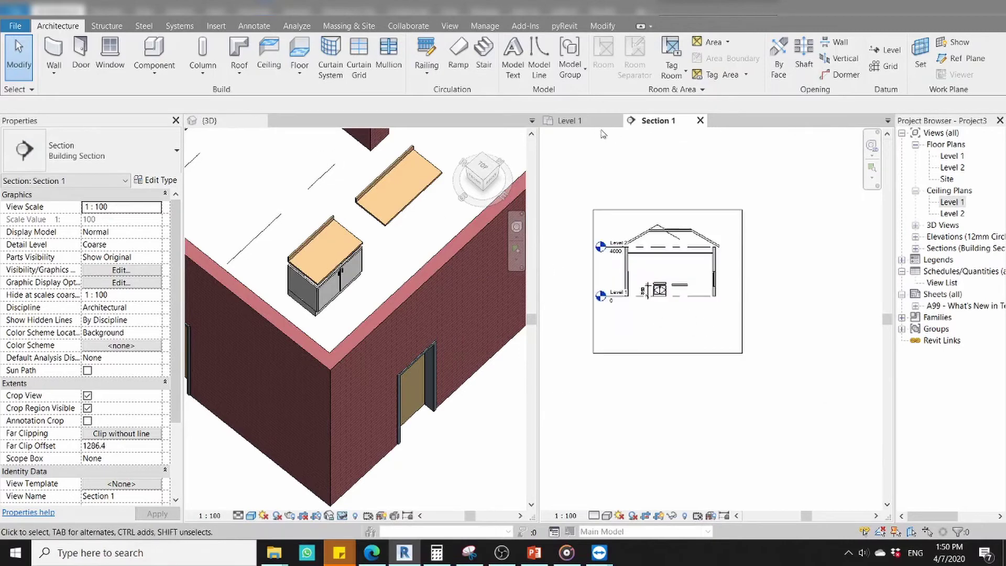
{"action": "left_click", "coordinate": [601, 122]}
{"action": "scroll", "coordinate": [664, 315], "scroll_direction": "down", "scroll_amount": 2}
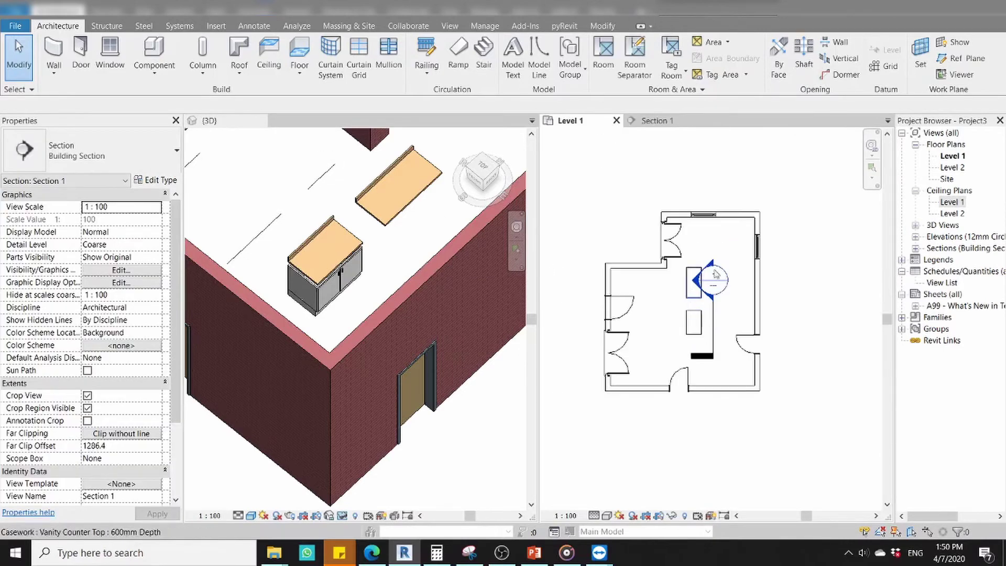
{"action": "left_click", "coordinate": [691, 321]}
{"action": "mouse_move", "coordinate": [706, 312]}
{"action": "middle_mouse_down"}
{"action": "mouse_move", "coordinate": [674, 313]}
{"action": "mouse_move", "coordinate": [682, 321]}
{"action": "middle_mouse_up"}
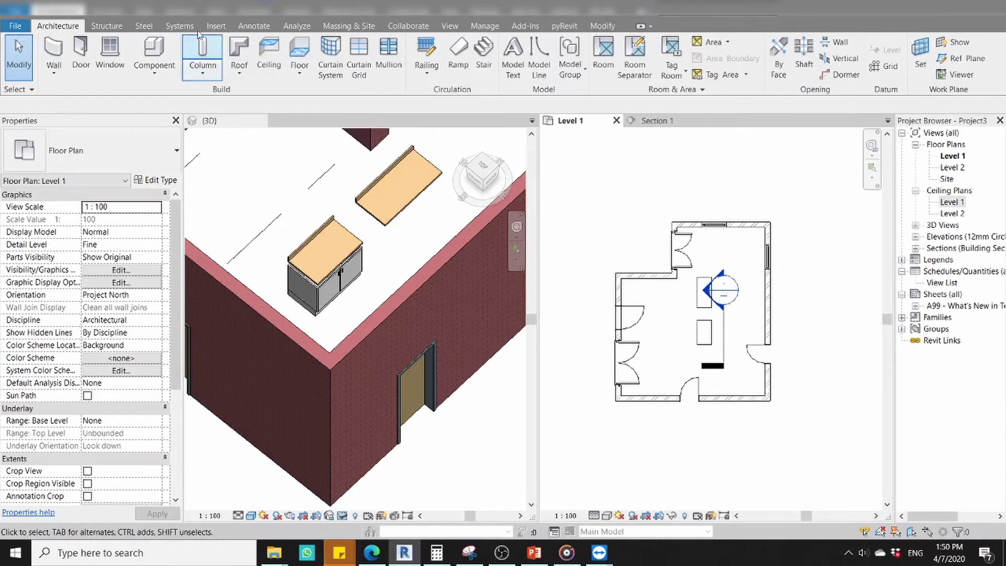
Browse the family library to the Singapore Plumbing > Architectural > Fixtures > Sinks folder.
{"action": "left_click", "coordinate": [155, 52]}
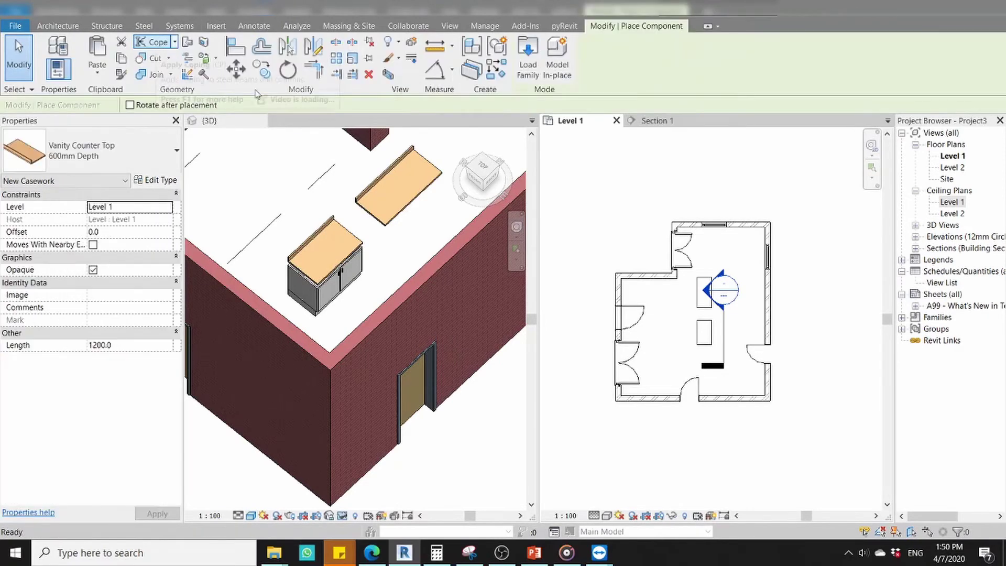
{"action": "left_click", "coordinate": [527, 60]}
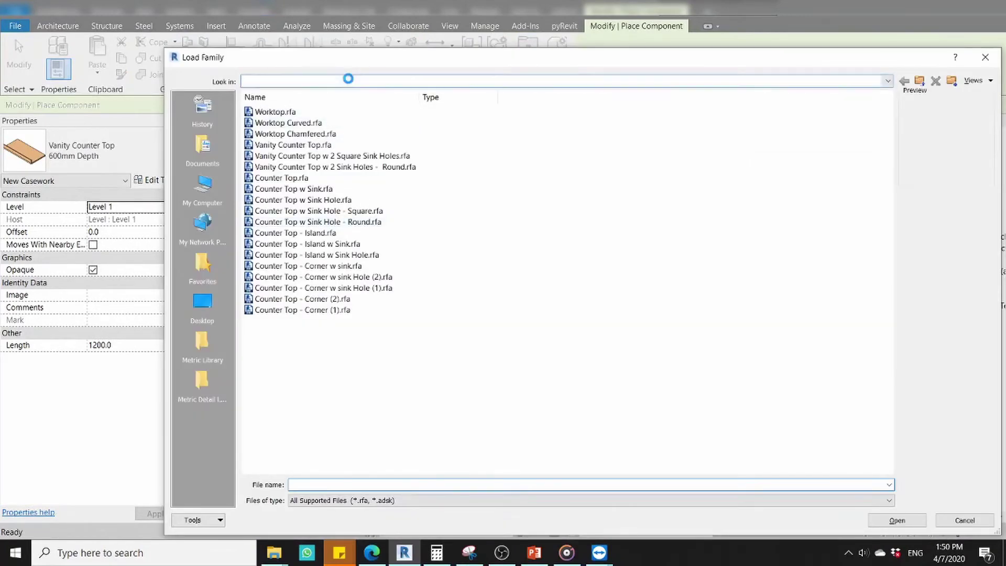
{"action": "left_click", "coordinate": [348, 80]}
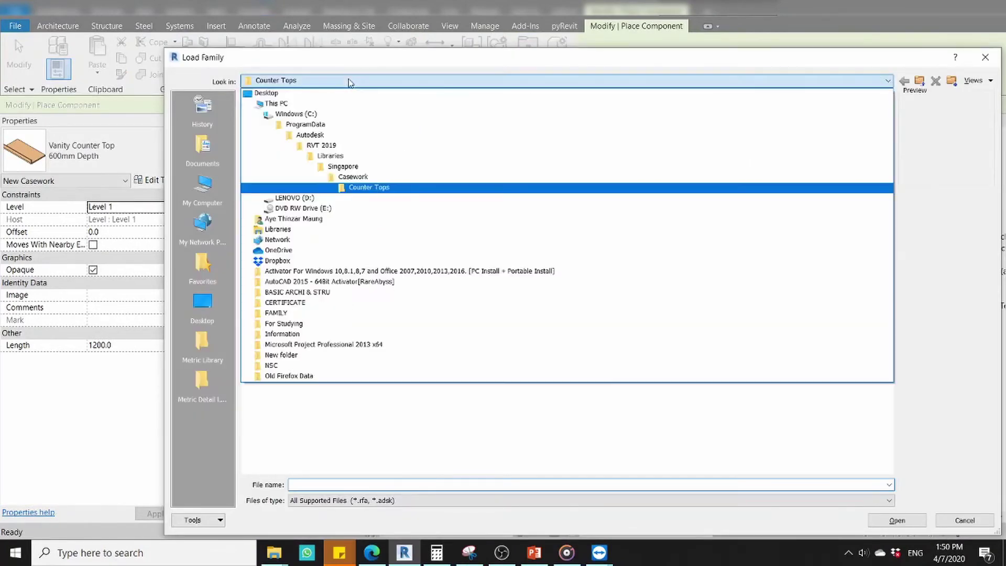
{"action": "left_click", "coordinate": [371, 167]}
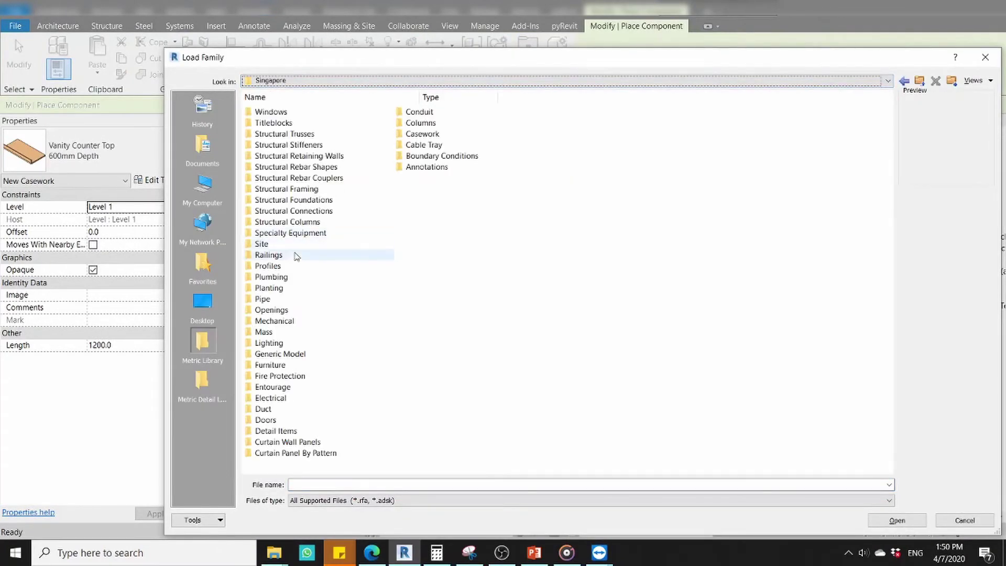
{"action": "double_click", "coordinate": [293, 278]}
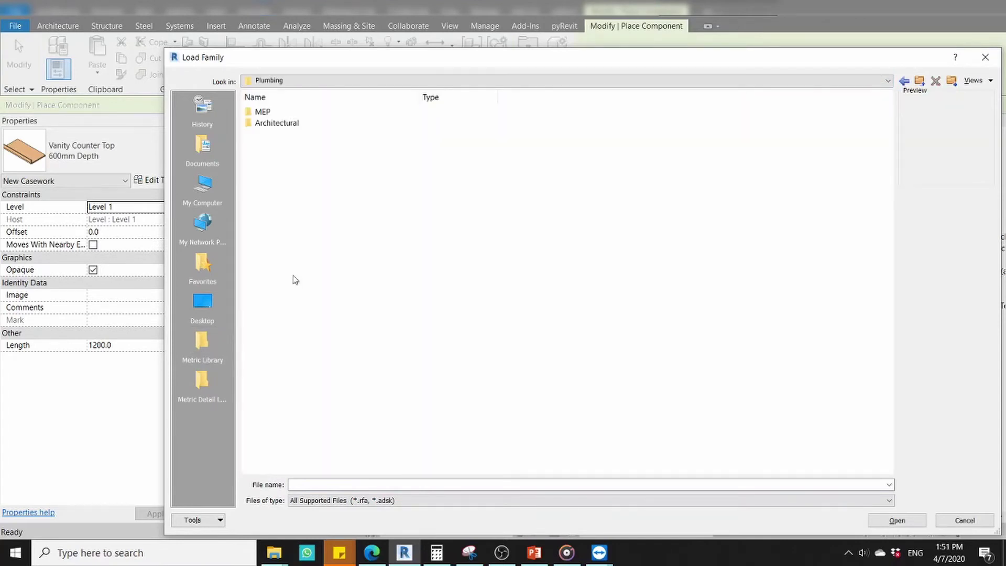
{"action": "double_click", "coordinate": [282, 125]}
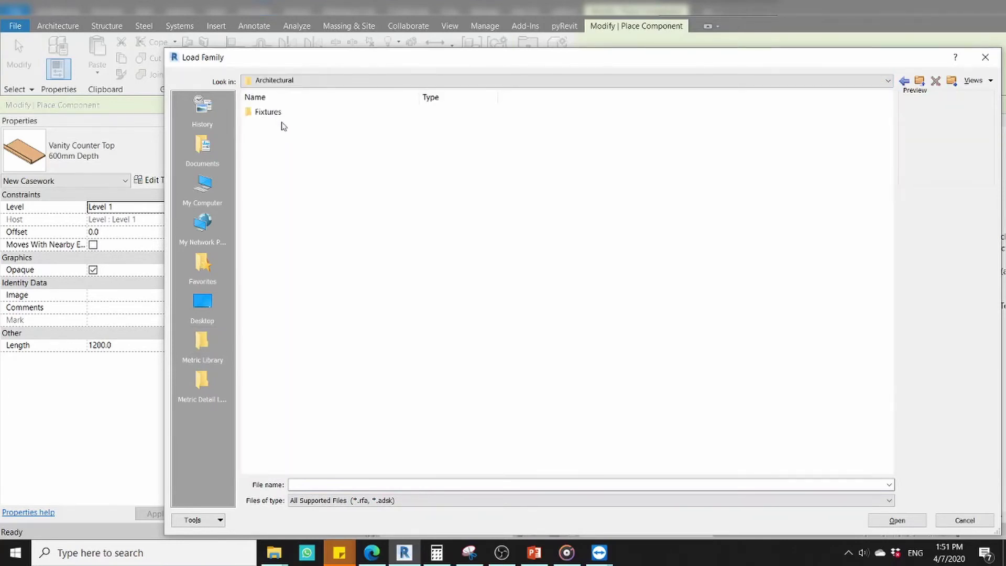
{"action": "double_click", "coordinate": [278, 114]}
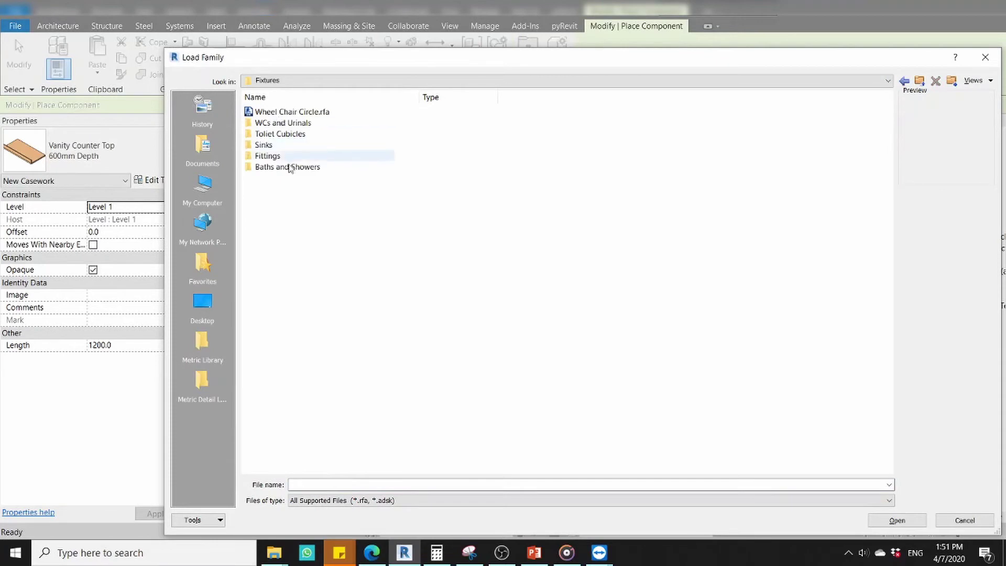
{"action": "double_click", "coordinate": [289, 145]}
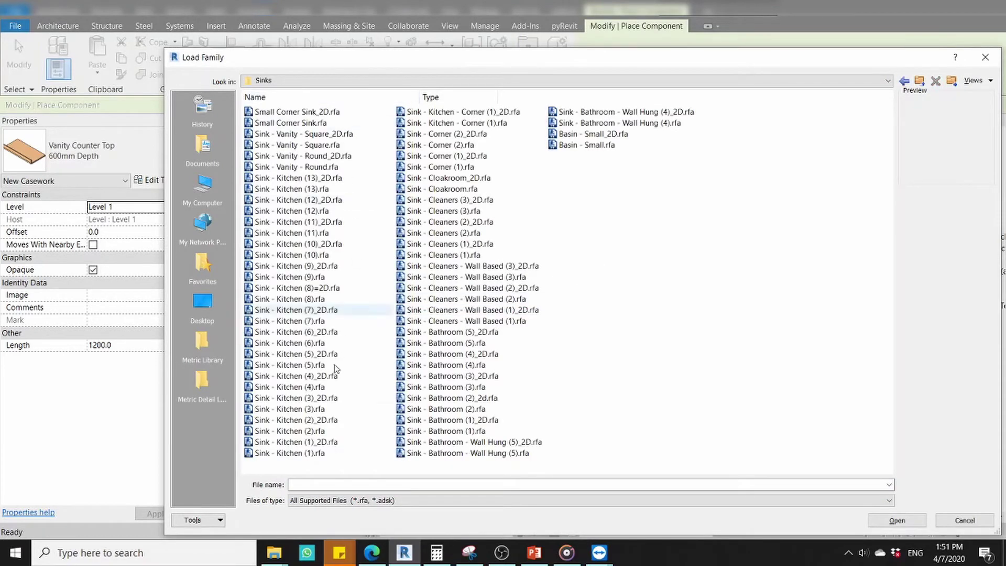
Load 'Sink - Bathroom - Wall Hung (4)_2D.rfa' and 'Basin - Small.rfa' together.
{"action": "left_click", "coordinate": [328, 115]}
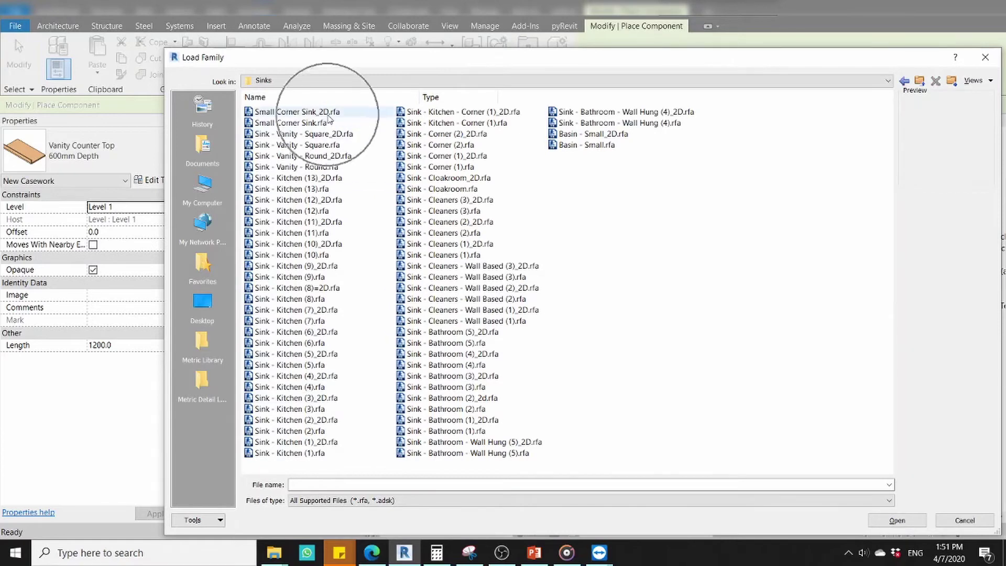
{"action": "left_click", "coordinate": [340, 132]}
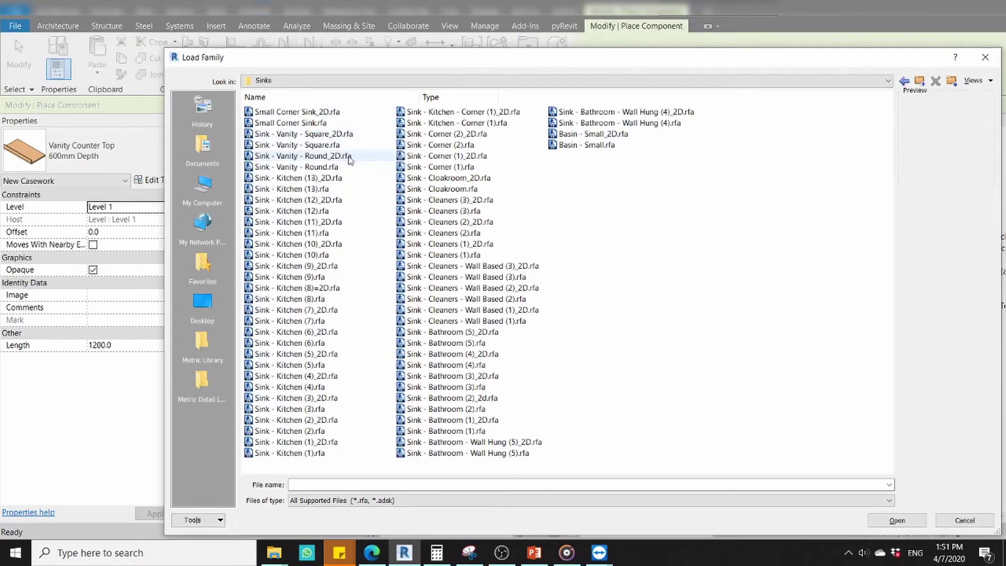
{"action": "key", "text": "ctrl"}
{"action": "key", "text": "ctrl"}
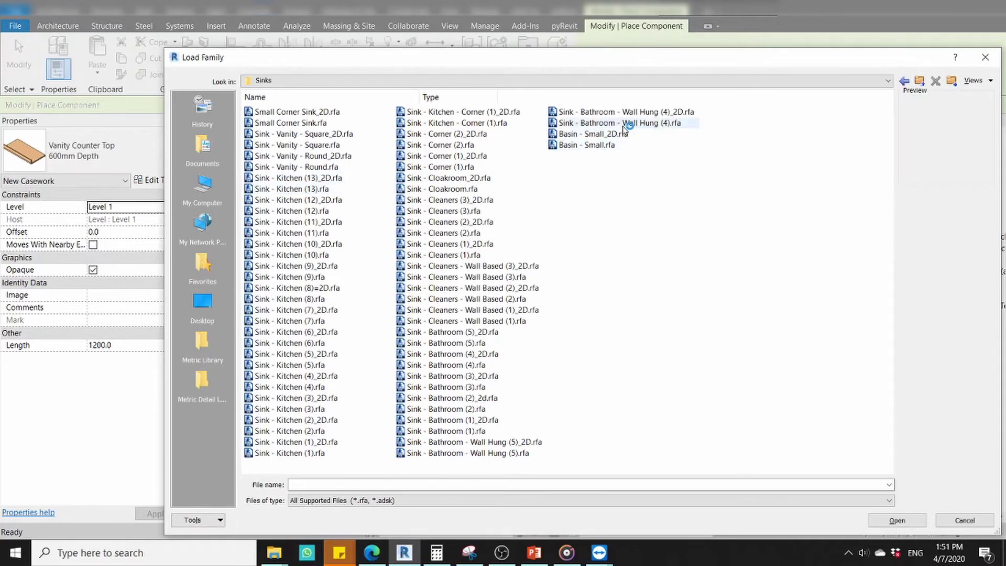
{"action": "key", "text": "ctrl"}
{"action": "left_click", "coordinate": [611, 113]}
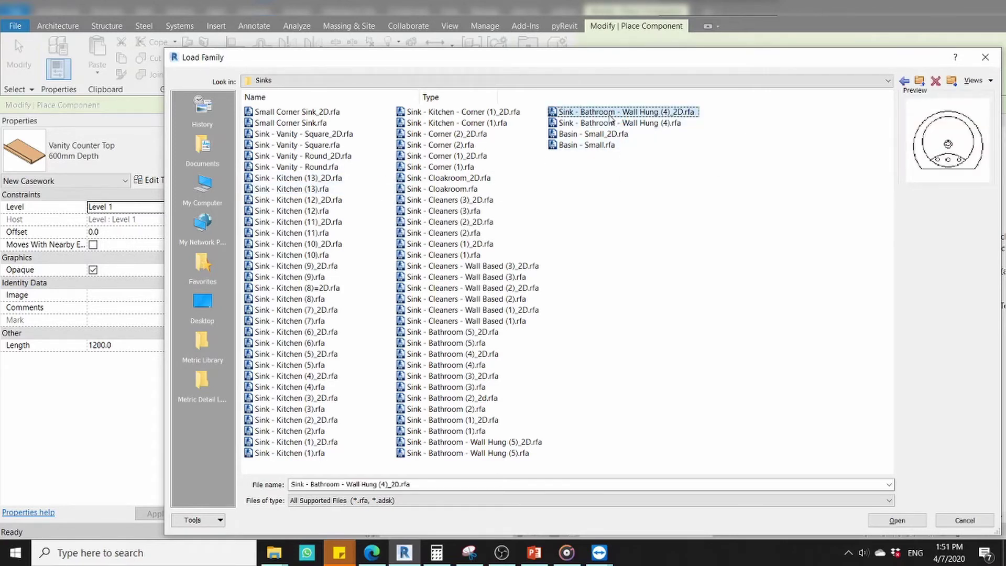
{"action": "key", "text": "ctrl"}
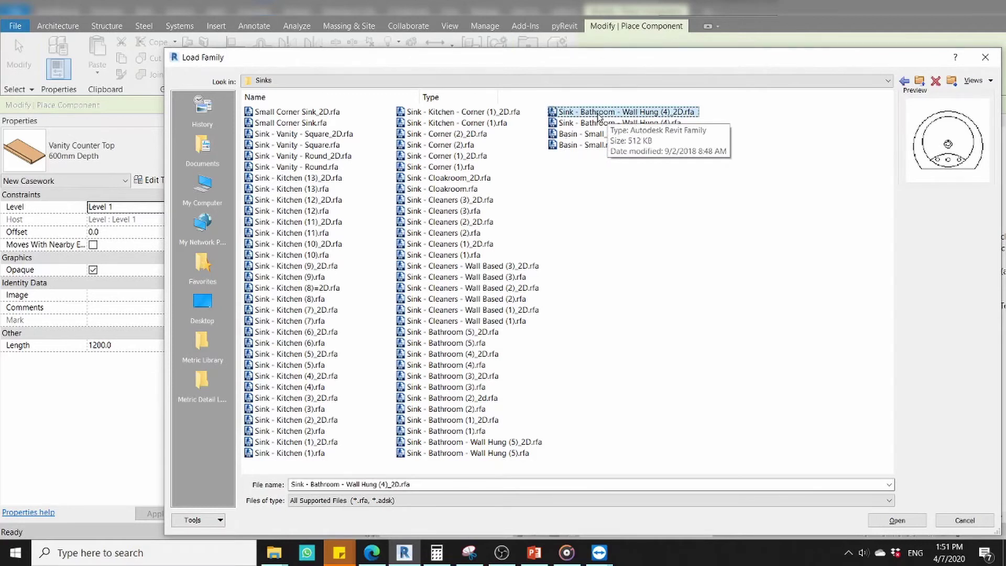
{"action": "key", "text": "ctrl"}
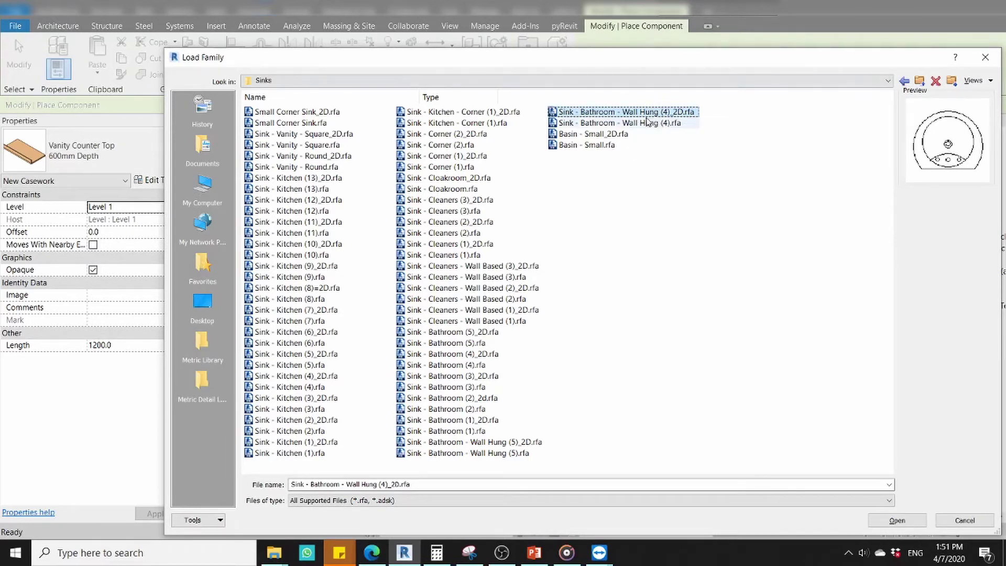
{"action": "left_click", "coordinate": [602, 147]}
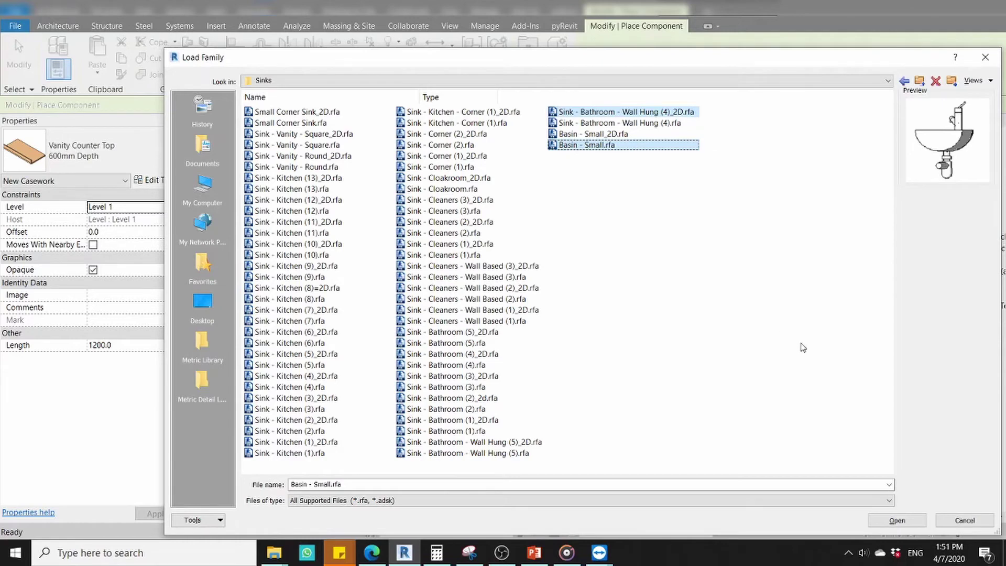
{"action": "left_click", "coordinate": [898, 522]}
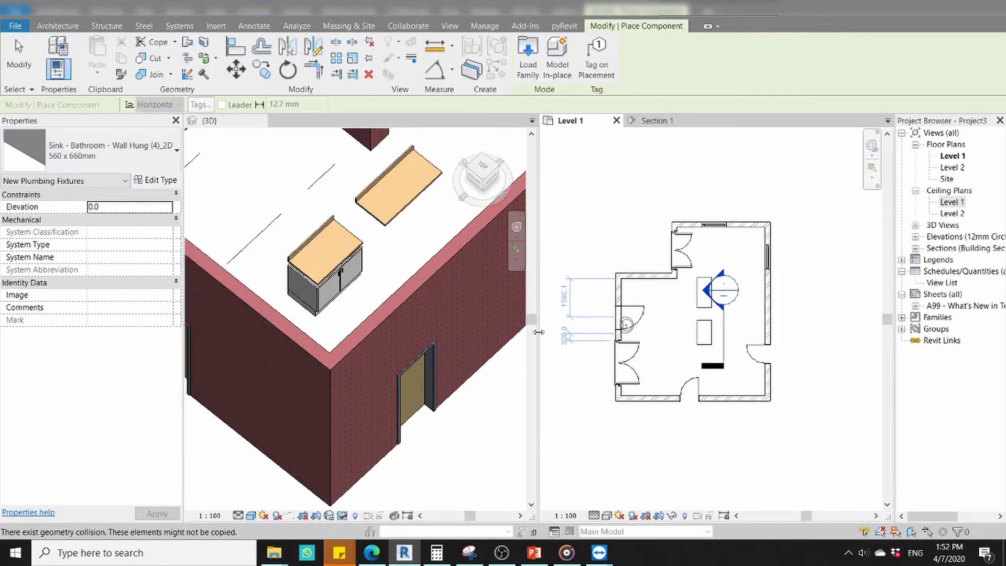
Host a Sink - Bathroom - Wall Hung instance on the room's upper-left wall in Level 1.
{"action": "scroll", "coordinate": [754, 292], "scroll_direction": "up", "scroll_amount": 2}
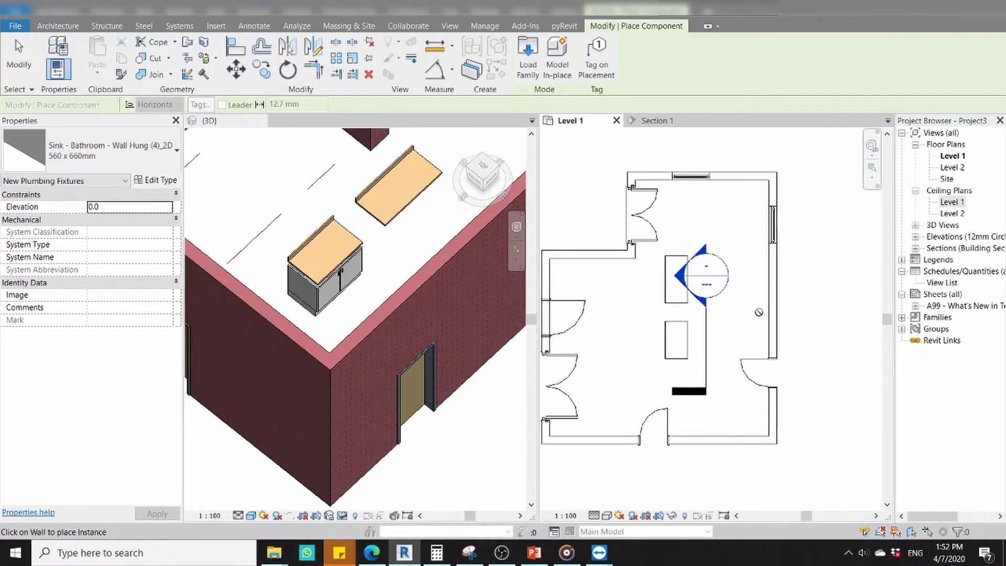
{"action": "scroll", "coordinate": [760, 304], "scroll_direction": "up", "scroll_amount": 1}
{"action": "scroll", "coordinate": [759, 310], "scroll_direction": "down", "scroll_amount": 1}
{"action": "scroll", "coordinate": [759, 310], "scroll_direction": "down", "scroll_amount": 1}
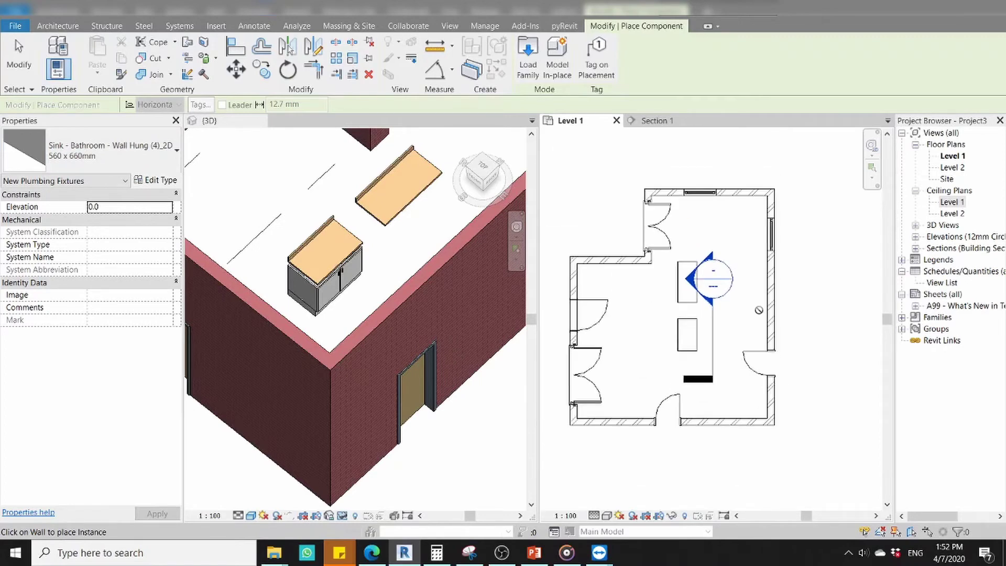
{"action": "scroll", "coordinate": [619, 268], "scroll_direction": "up", "scroll_amount": 1}
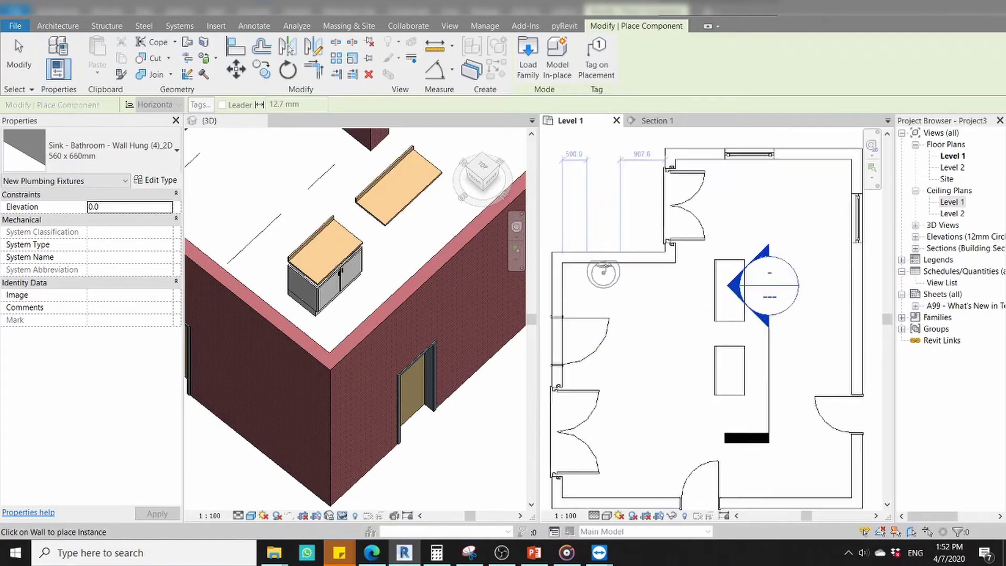
{"action": "scroll", "coordinate": [634, 265], "scroll_direction": "up", "scroll_amount": 2}
{"action": "scroll", "coordinate": [635, 265], "scroll_direction": "up", "scroll_amount": 1}
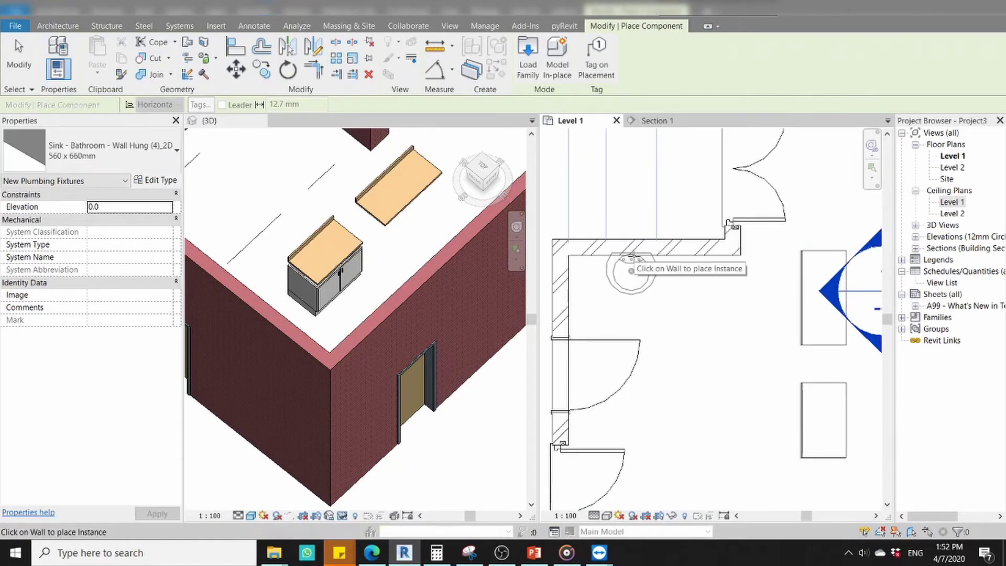
{"action": "scroll", "coordinate": [631, 262], "scroll_direction": "down", "scroll_amount": 2}
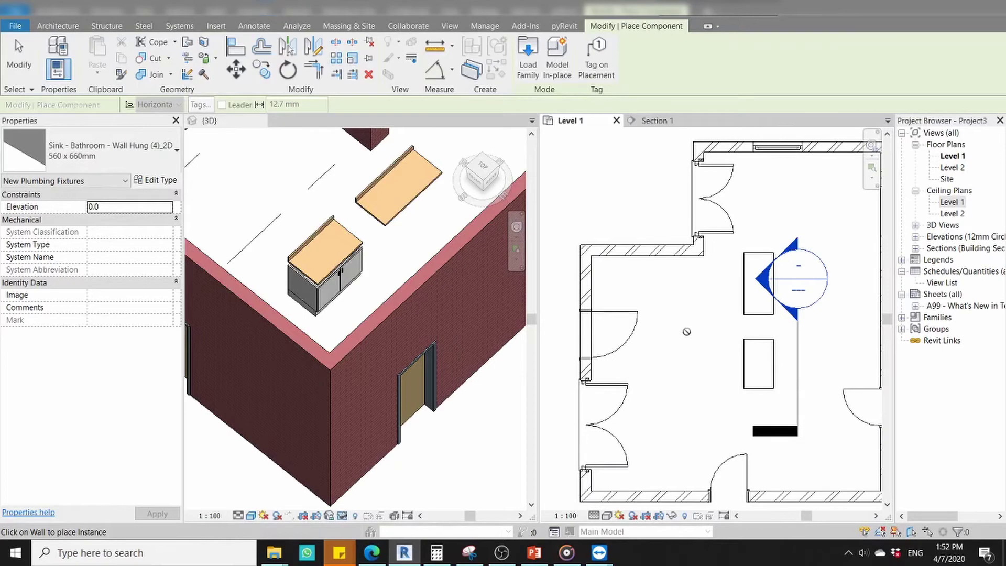
{"action": "scroll", "coordinate": [451, 356], "scroll_direction": "down", "scroll_amount": 3}
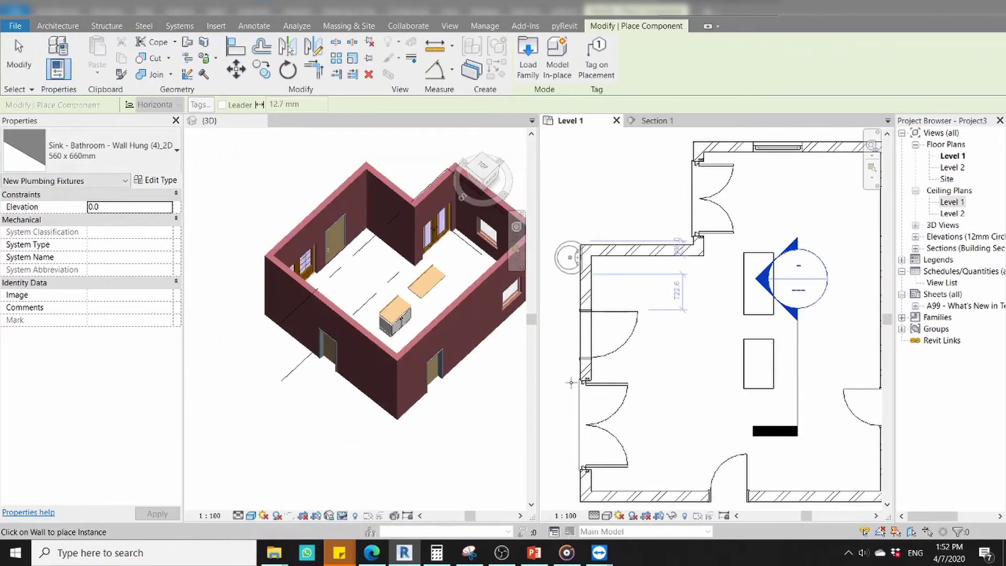
{"action": "scroll", "coordinate": [657, 333], "scroll_direction": "up", "scroll_amount": 1}
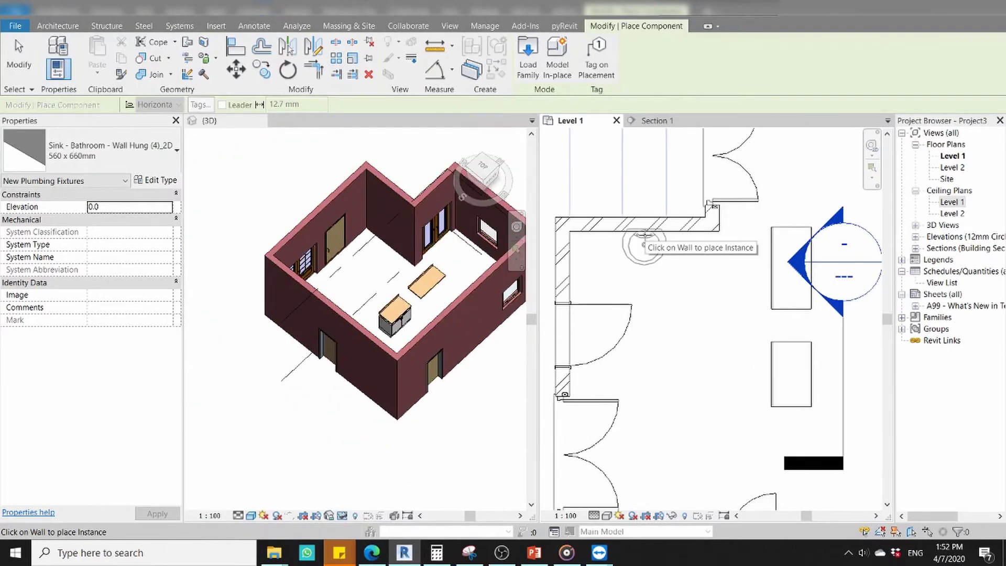
{"action": "left_click", "coordinate": [725, 341]}
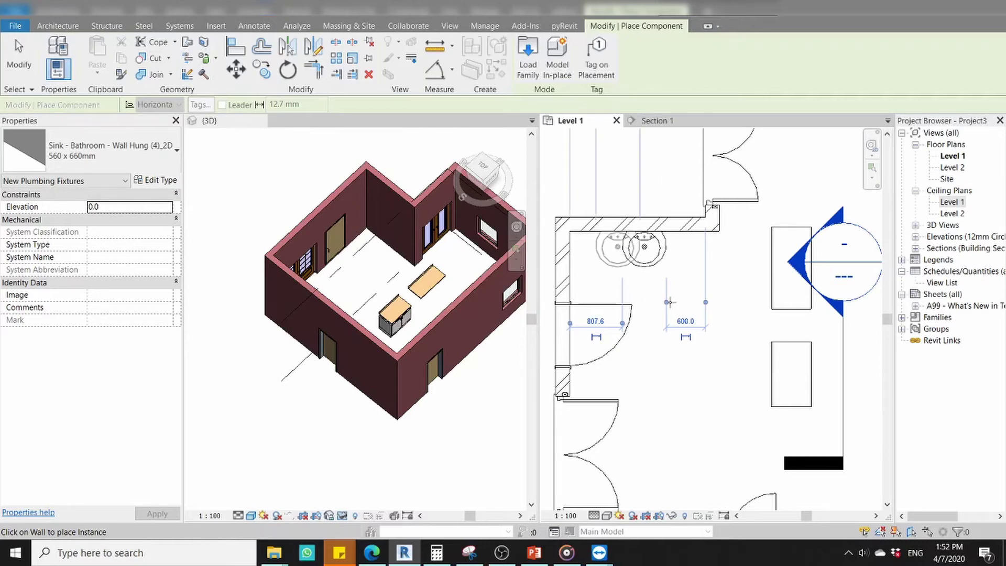
{"action": "scroll", "coordinate": [637, 317], "scroll_direction": "down", "scroll_amount": 1}
{"action": "scroll", "coordinate": [655, 336], "scroll_direction": "down", "scroll_amount": 1}
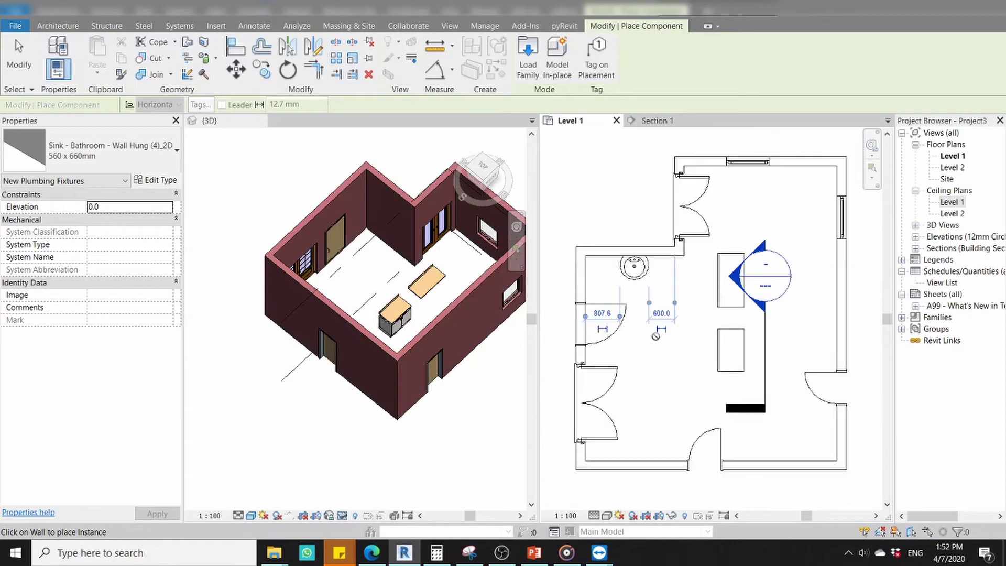
Place a Basin - Small instance in the room just left of the vanity counters.
{"action": "left_click", "coordinate": [138, 157]}
{"action": "scroll", "coordinate": [99, 357], "scroll_direction": "down", "scroll_amount": 1}
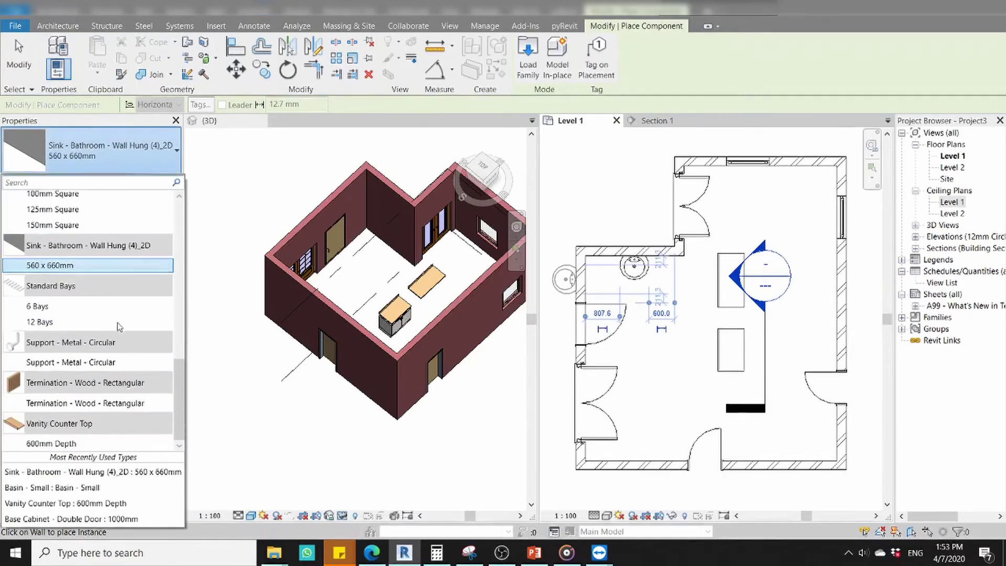
{"action": "scroll", "coordinate": [98, 357], "scroll_direction": "up", "scroll_amount": 2}
{"action": "scroll", "coordinate": [99, 361], "scroll_direction": "up", "scroll_amount": 2}
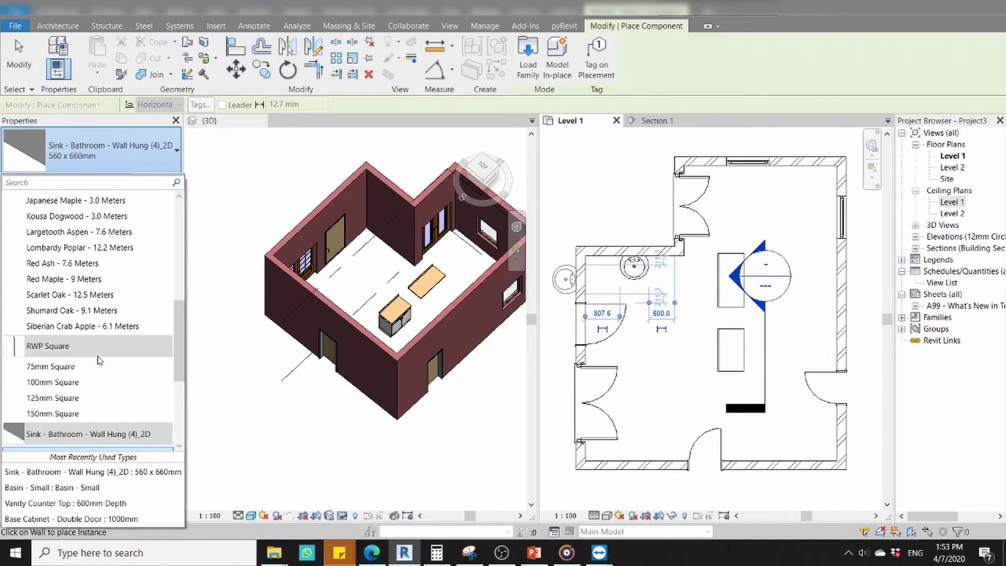
{"action": "scroll", "coordinate": [99, 359], "scroll_direction": "down", "scroll_amount": 4}
{"action": "scroll", "coordinate": [98, 356], "scroll_direction": "up", "scroll_amount": 1}
{"action": "scroll", "coordinate": [98, 354], "scroll_direction": "up", "scroll_amount": 5}
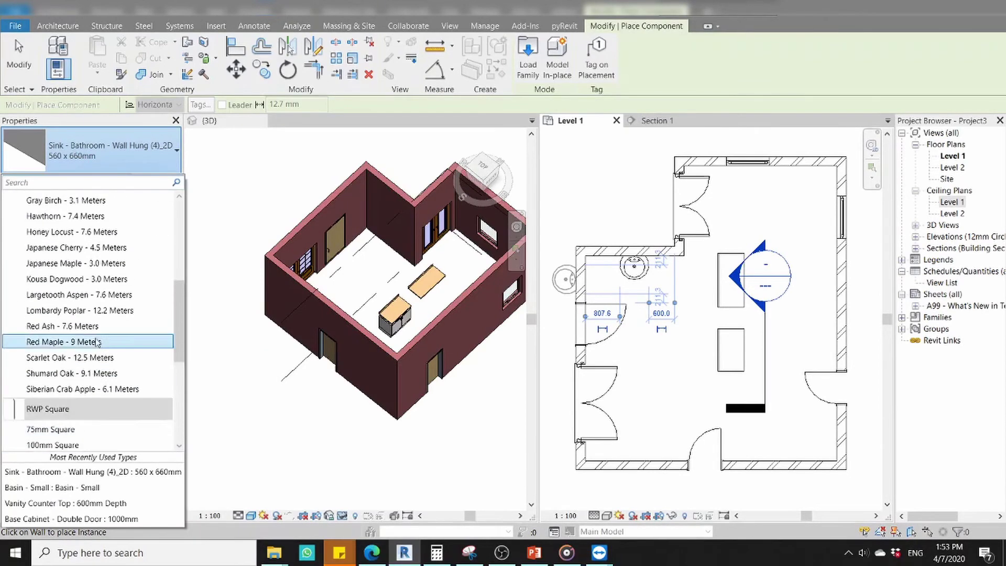
{"action": "scroll", "coordinate": [98, 346], "scroll_direction": "up", "scroll_amount": 4}
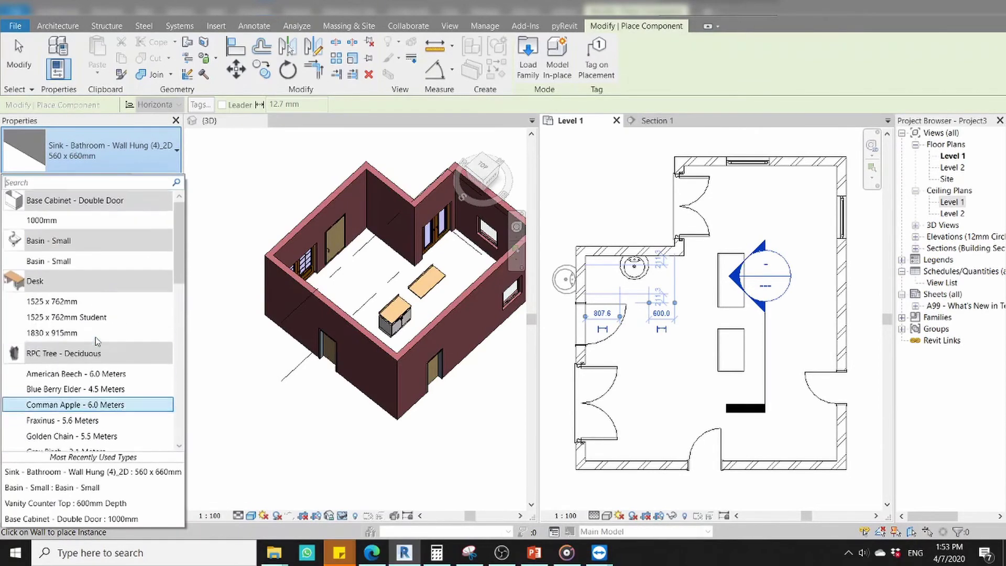
{"action": "left_click", "coordinate": [66, 263]}
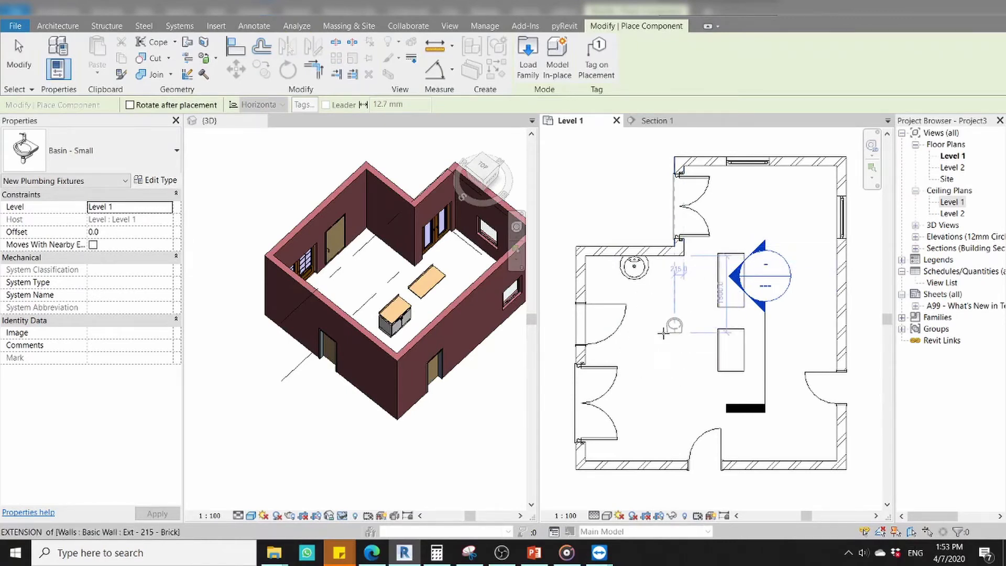
{"action": "left_click", "coordinate": [674, 325]}
End component placement and orbit the 3D view to inspect the room.
{"action": "scroll", "coordinate": [464, 327], "scroll_direction": "up", "scroll_amount": 1}
{"action": "scroll", "coordinate": [429, 329], "scroll_direction": "up", "scroll_amount": 4}
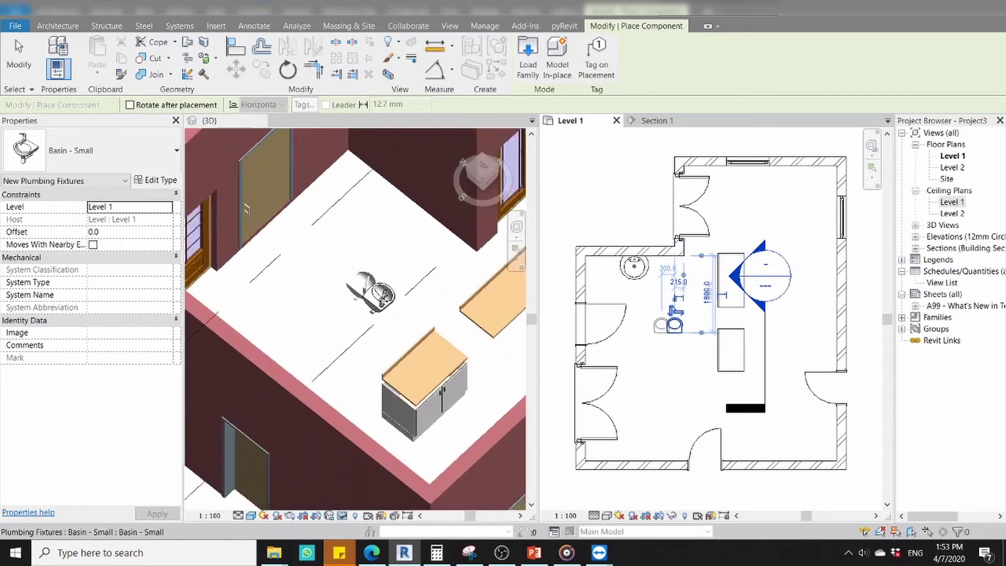
{"action": "scroll", "coordinate": [403, 330], "scroll_direction": "up", "scroll_amount": 3}
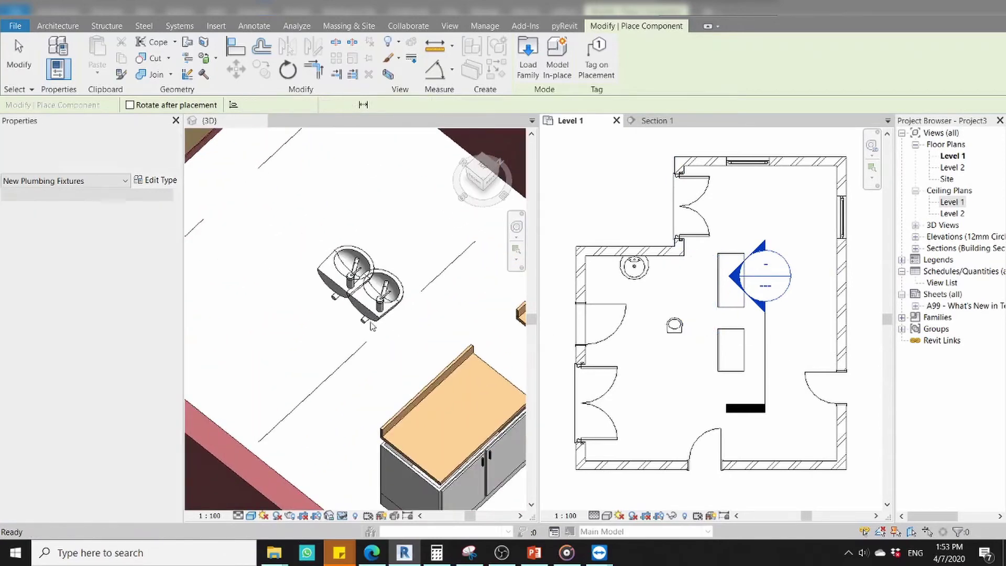
{"action": "middle_click_drag", "start_coordinate": [377, 325], "coordinate": [303, 301], "text": "shift"}
{"action": "key", "text": "Escape"}
{"action": "key", "text": "Escape"}
{"action": "scroll", "coordinate": [303, 301], "scroll_direction": "down", "scroll_amount": 2}
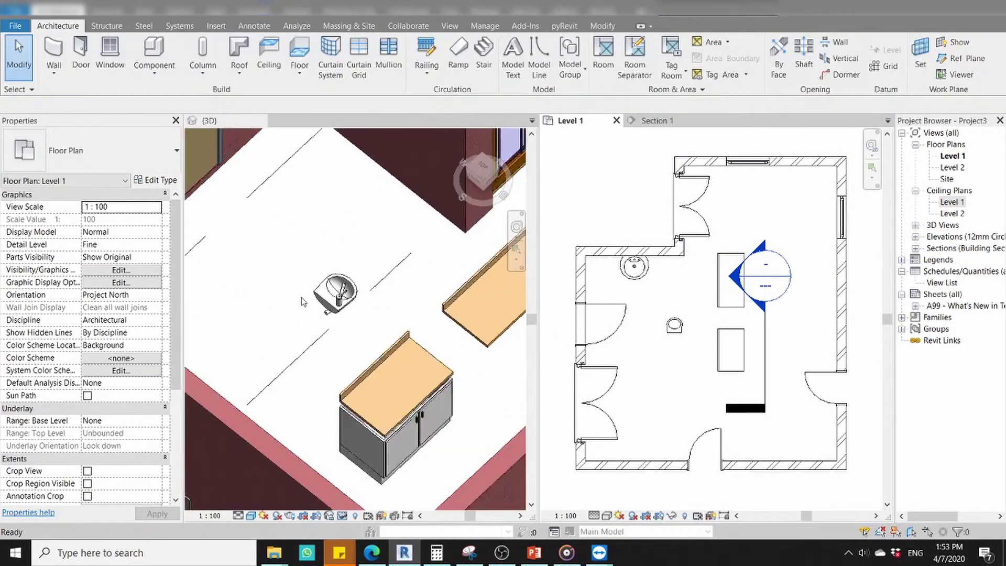
{"action": "scroll", "coordinate": [315, 299], "scroll_direction": "down", "scroll_amount": 2}
{"action": "scroll", "coordinate": [679, 350], "scroll_direction": "down", "scroll_amount": 1}
{"action": "scroll", "coordinate": [680, 350], "scroll_direction": "down", "scroll_amount": 2}
{"action": "scroll", "coordinate": [680, 350], "scroll_direction": "up", "scroll_amount": 1}
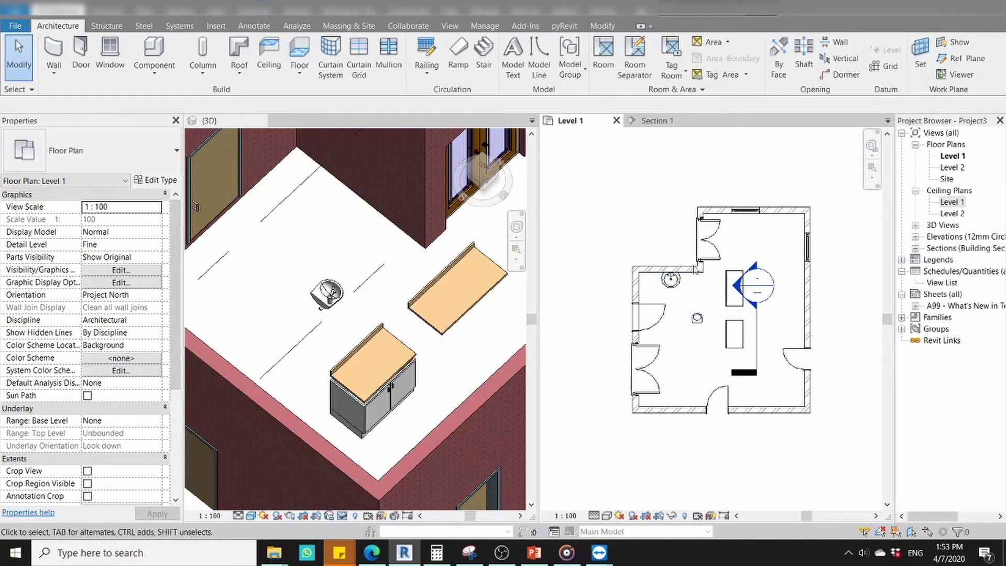
{"action": "middle_click_drag", "start_coordinate": [289, 326], "coordinate": [322, 262], "text": "shift"}
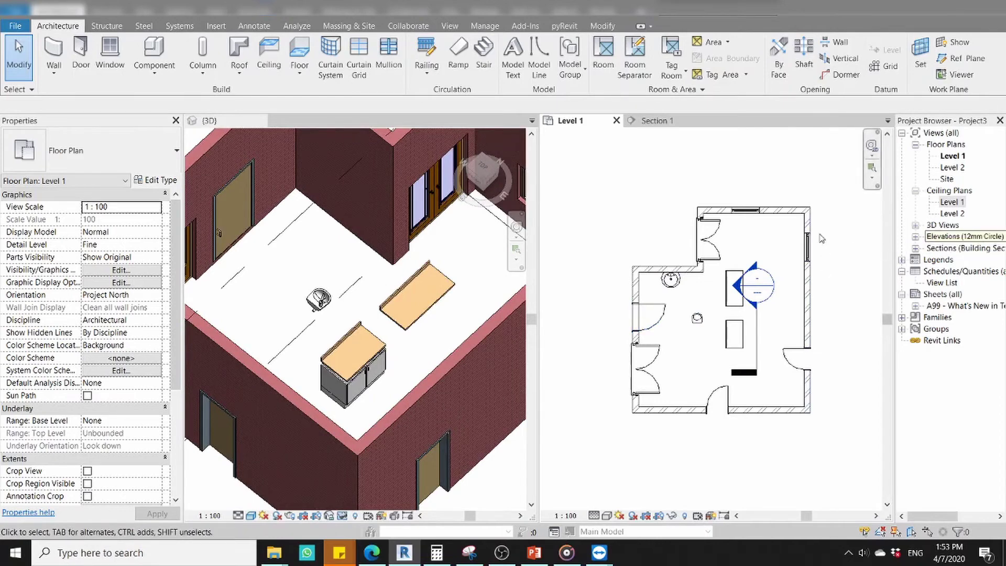
Browse the family library to the Singapore Lighting > Architectural > Internal folder.
{"action": "left_click", "coordinate": [211, 31]}
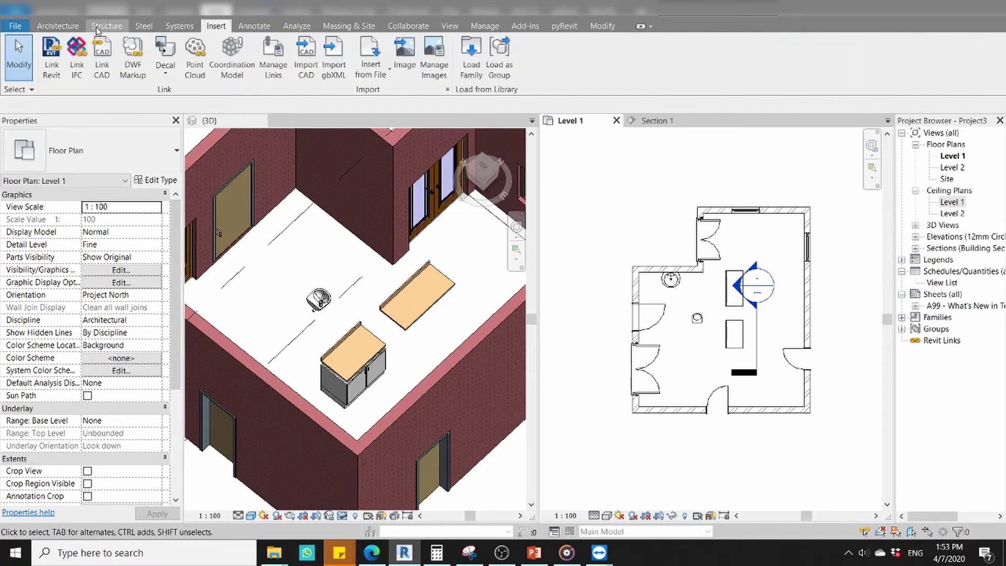
{"action": "left_click", "coordinate": [471, 60]}
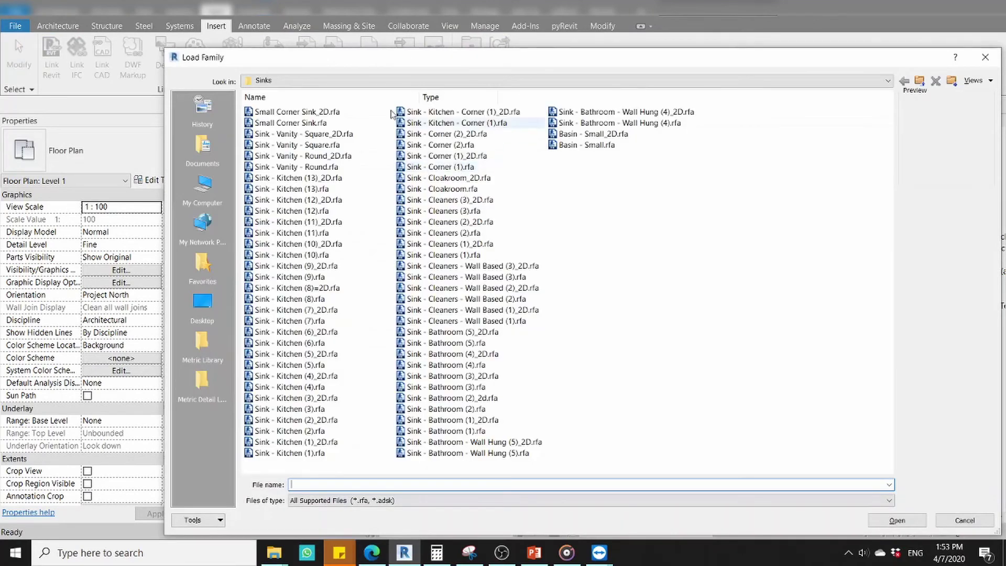
{"action": "left_click", "coordinate": [366, 80]}
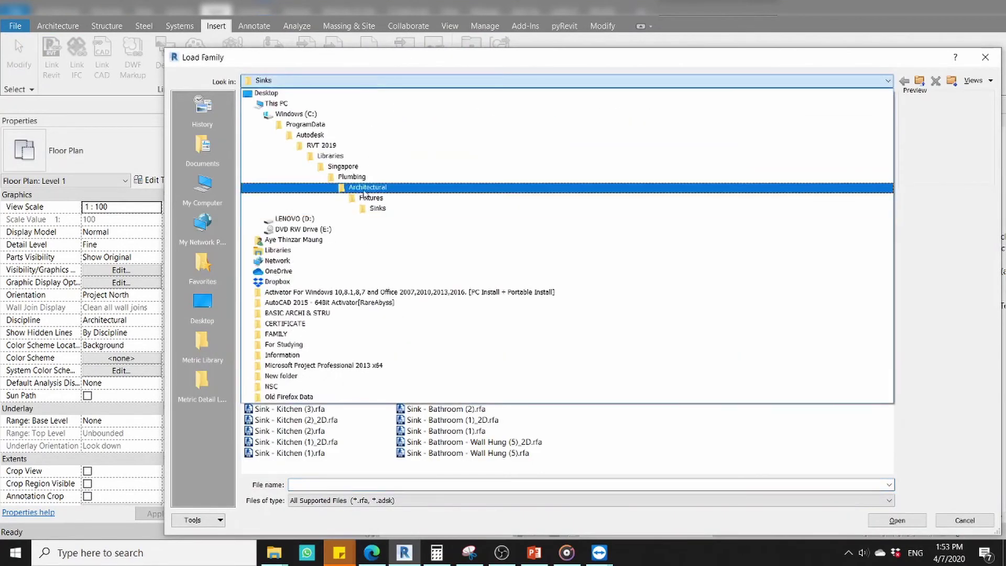
{"action": "left_click", "coordinate": [368, 198]}
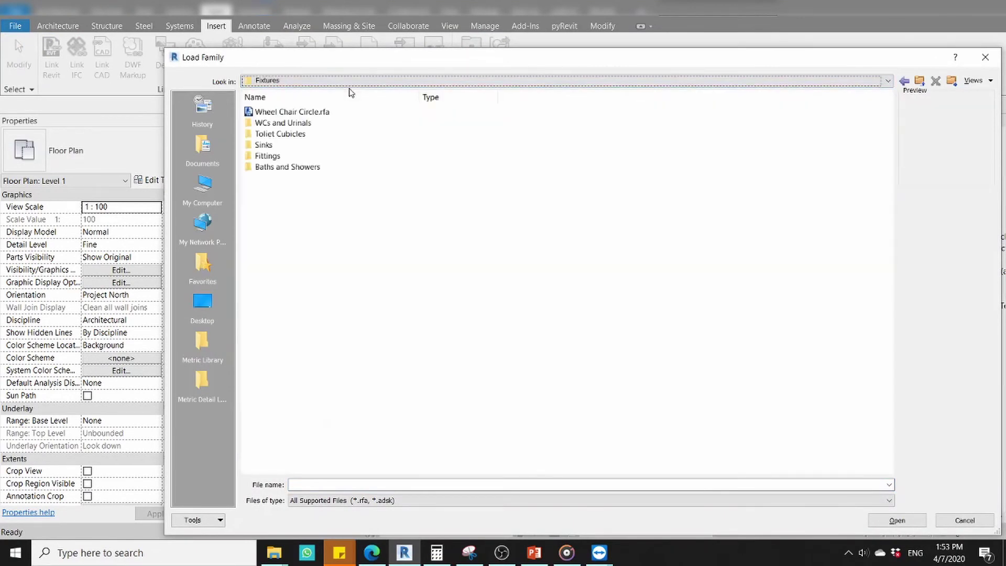
{"action": "left_click", "coordinate": [349, 81]}
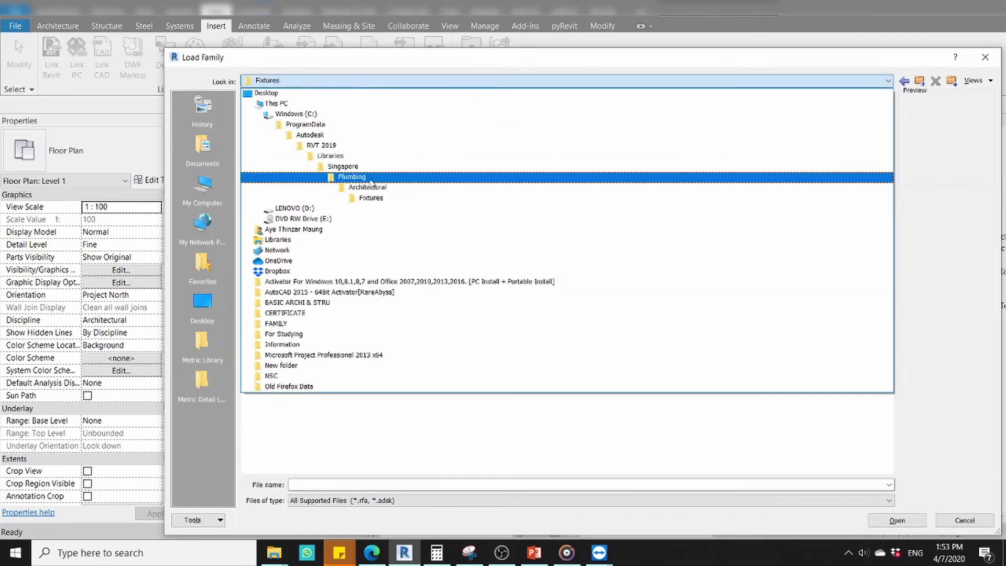
{"action": "left_click", "coordinate": [343, 166]}
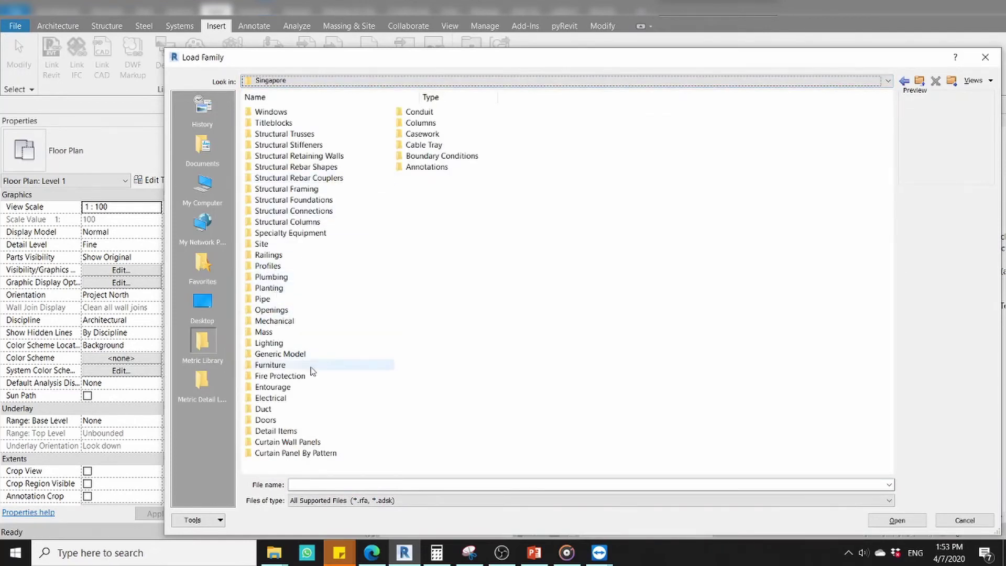
{"action": "double_click", "coordinate": [286, 346]}
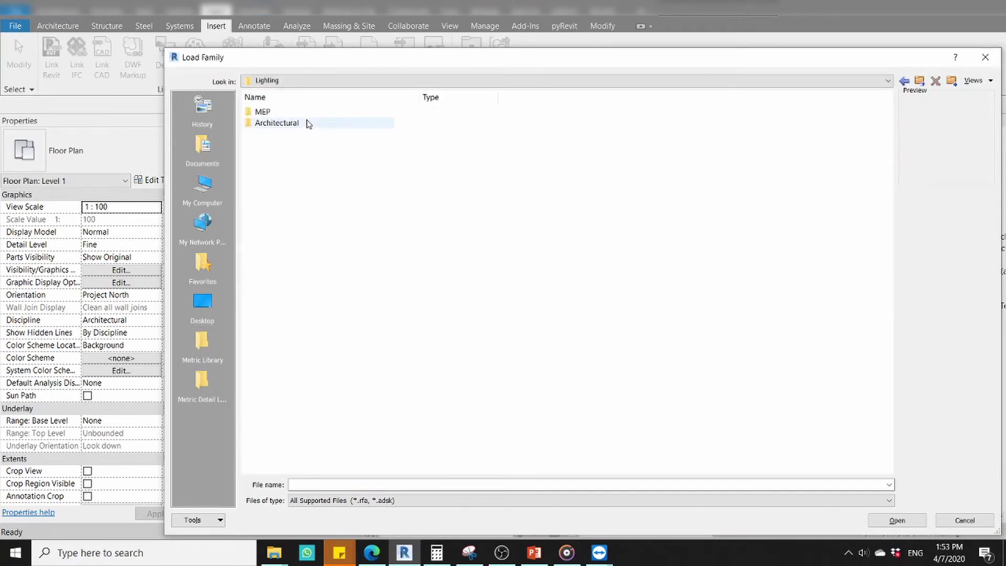
{"action": "left_click", "coordinate": [302, 124]}
{"action": "double_click", "coordinate": [302, 125]}
{"action": "double_click", "coordinate": [286, 114]}
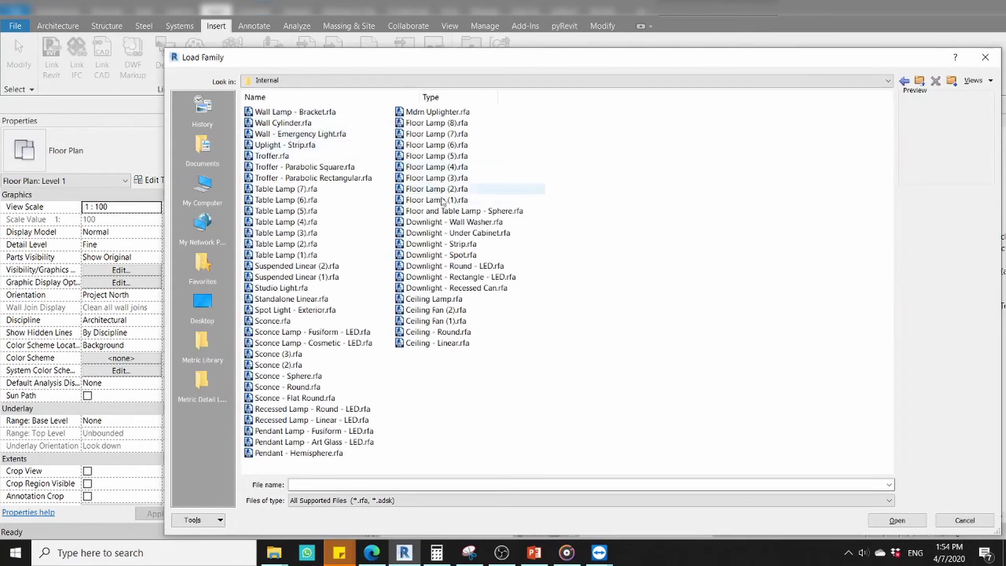
Preview several lighting families and select Ceiling Fan (1).rfa.
{"action": "left_click", "coordinate": [436, 300]}
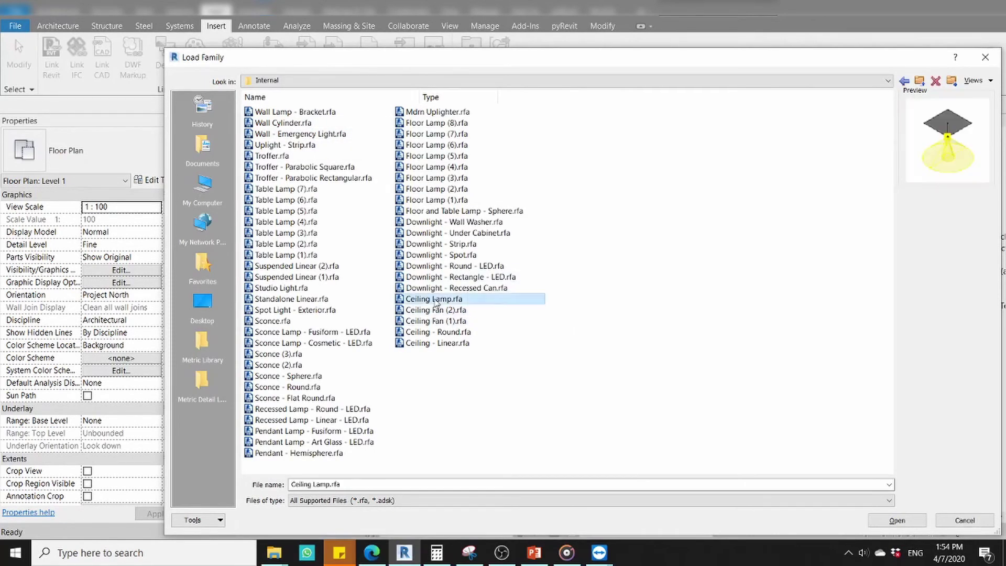
{"action": "left_click", "coordinate": [445, 341]}
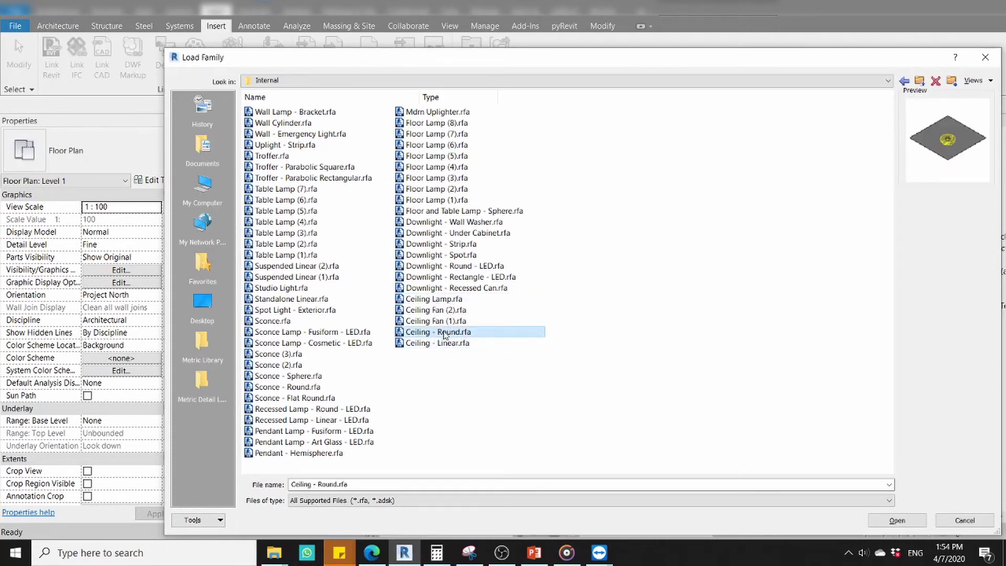
{"action": "left_click", "coordinate": [315, 409]}
{"action": "left_click", "coordinate": [309, 430]}
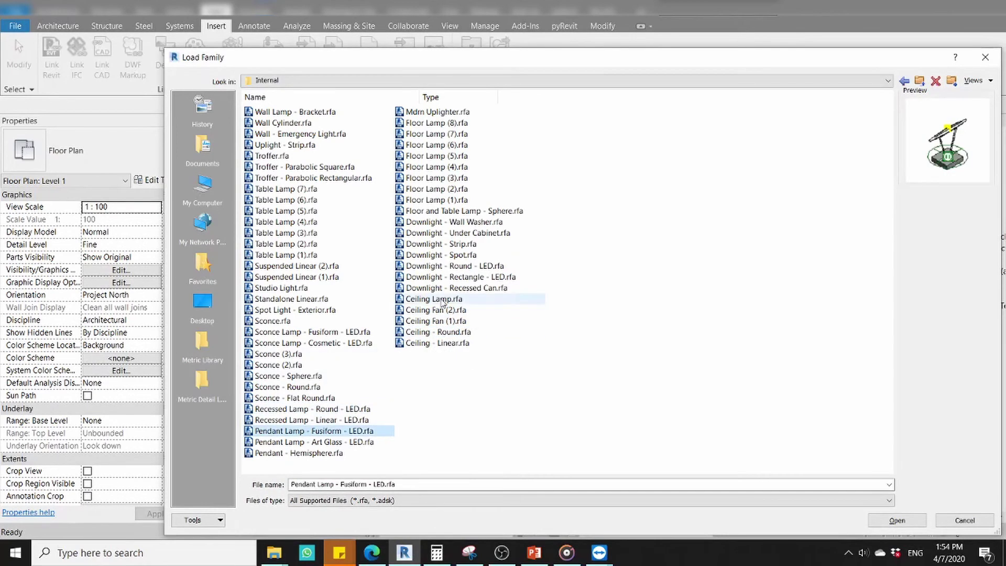
{"action": "left_click", "coordinate": [451, 268]}
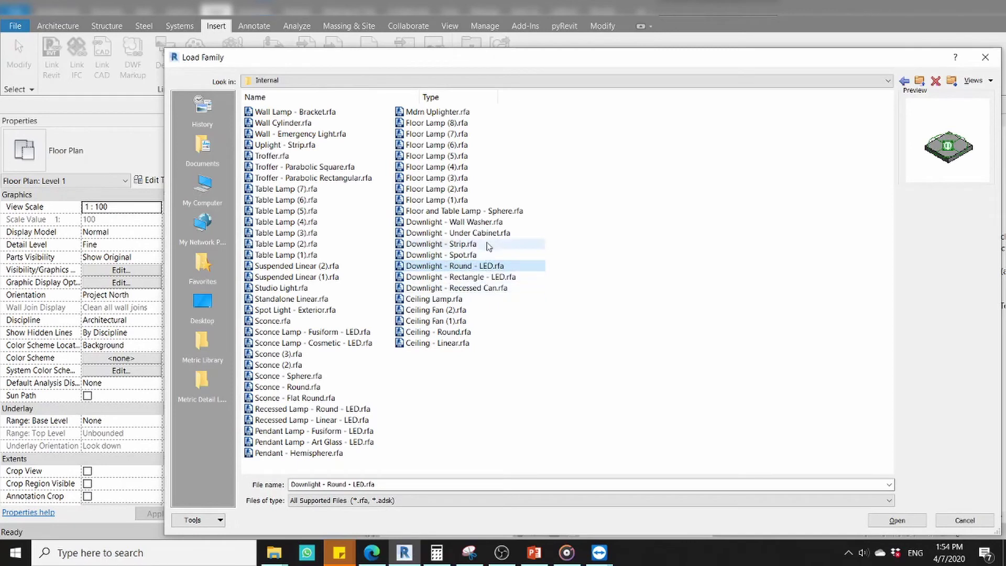
{"action": "left_click", "coordinate": [462, 236]}
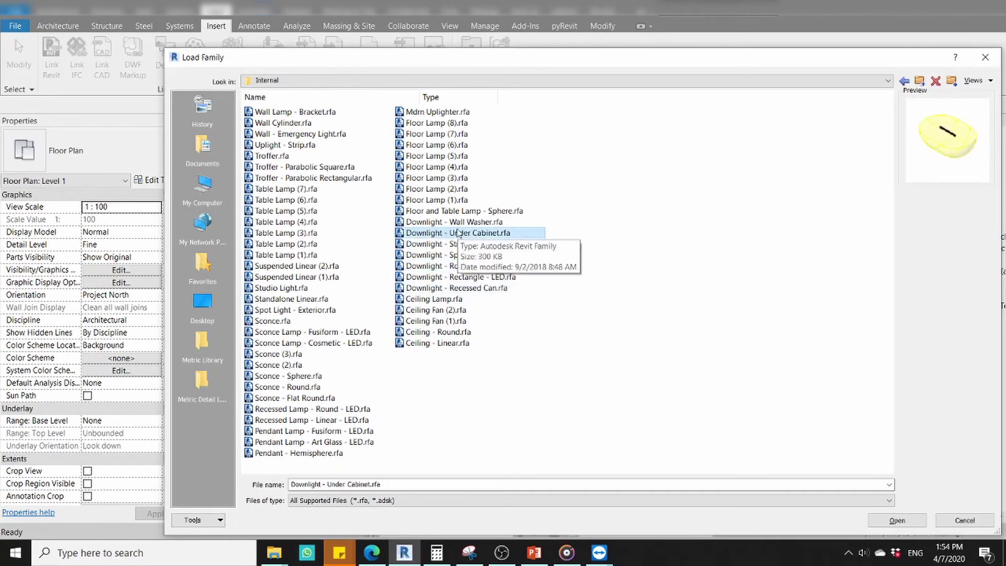
{"action": "left_click", "coordinate": [445, 212]}
{"action": "left_click", "coordinate": [446, 288]}
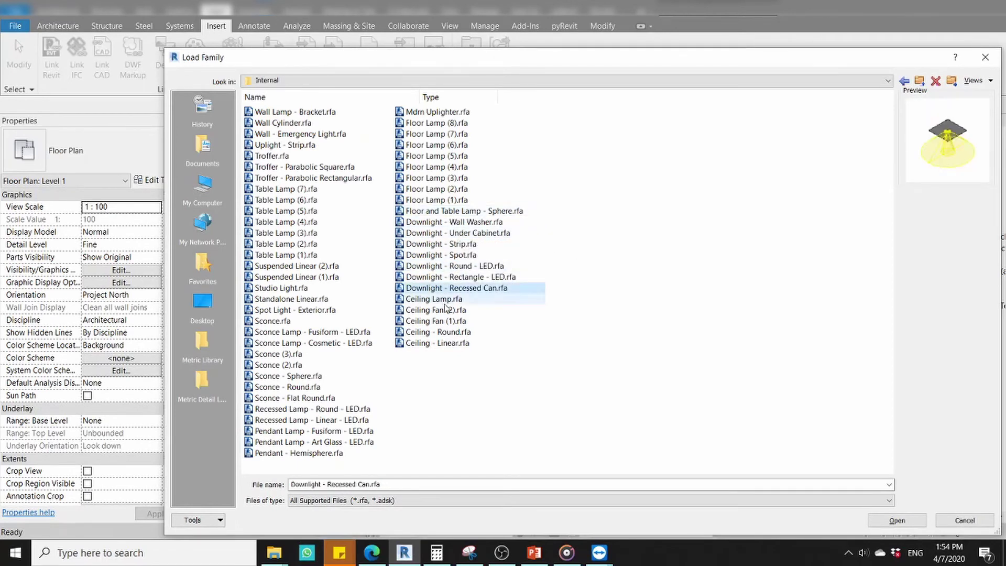
{"action": "left_click", "coordinate": [446, 309]}
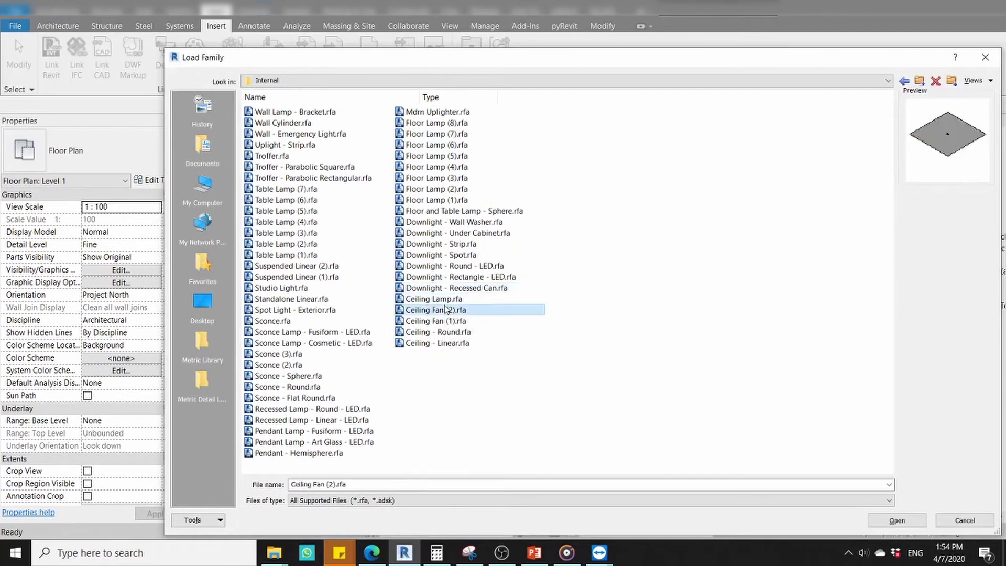
{"action": "left_click", "coordinate": [446, 321]}
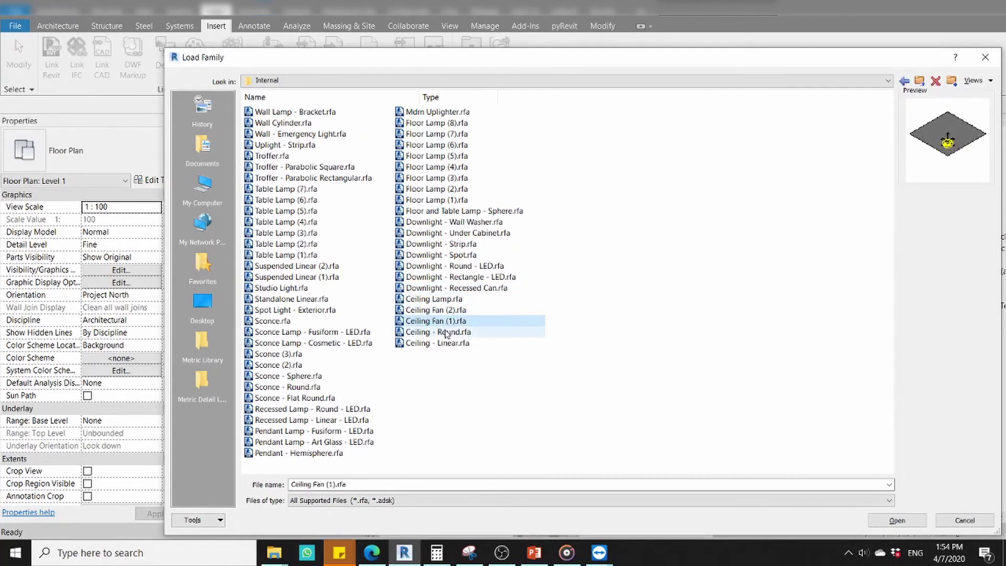
{"action": "left_click", "coordinate": [444, 332]}
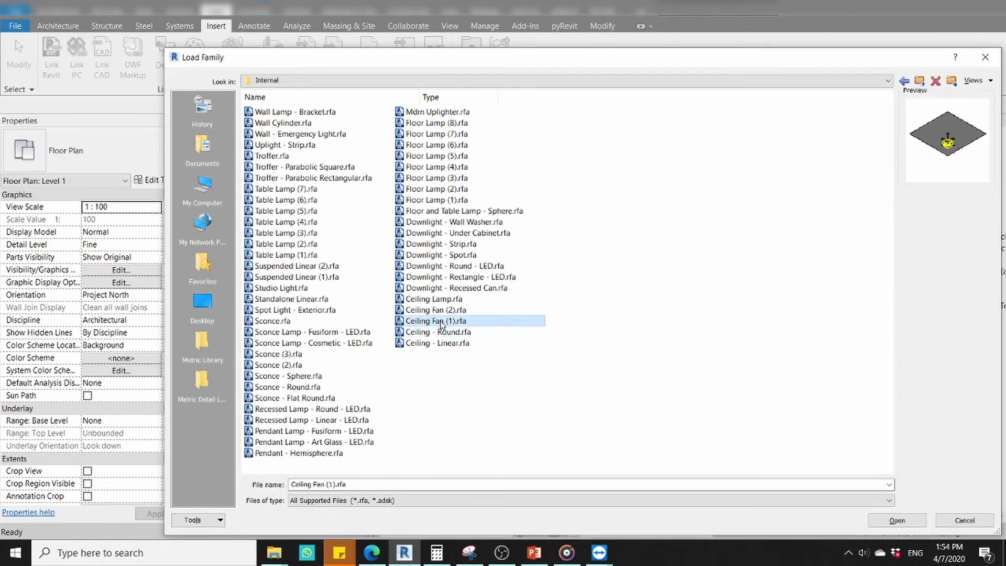
{"action": "left_click", "coordinate": [439, 310]}
Load Ceiling Fan (1), 100 watt Incandescent, and start placing it as a component.
{"action": "left_click", "coordinate": [897, 520]}
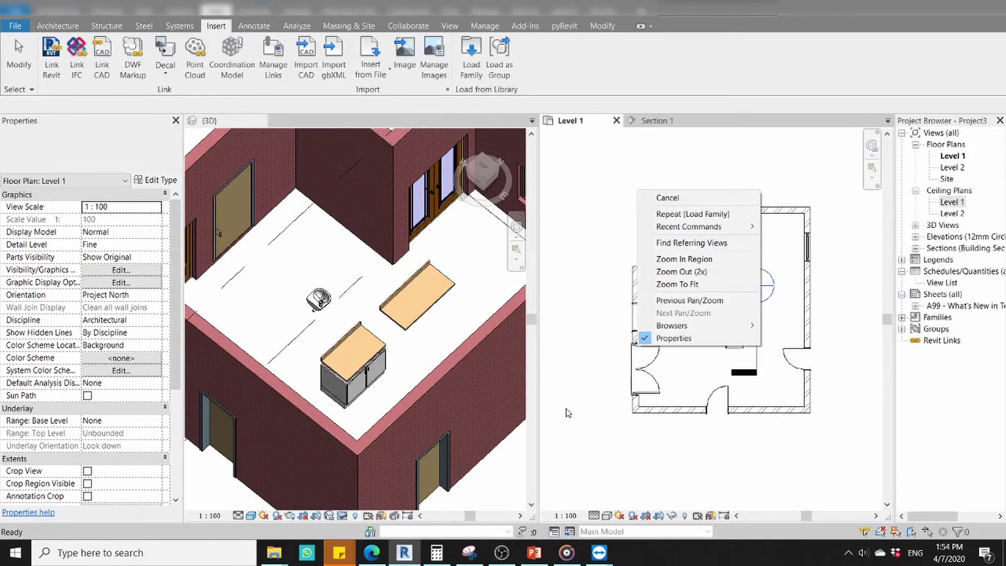
{"action": "left_click", "coordinate": [578, 338]}
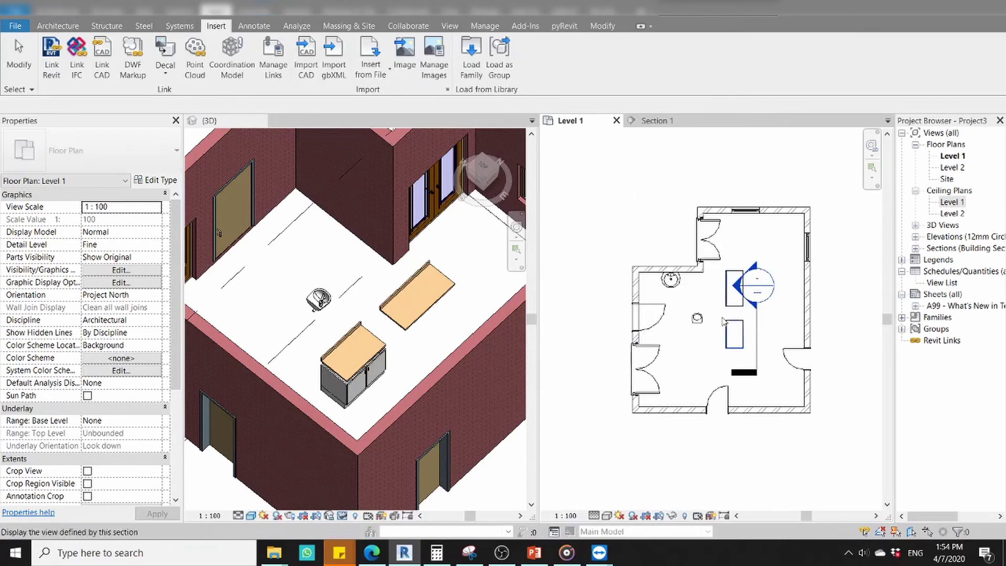
{"action": "scroll", "coordinate": [717, 395], "scroll_direction": "up", "scroll_amount": 2}
{"action": "middle_click_drag", "start_coordinate": [717, 394], "coordinate": [708, 396]}
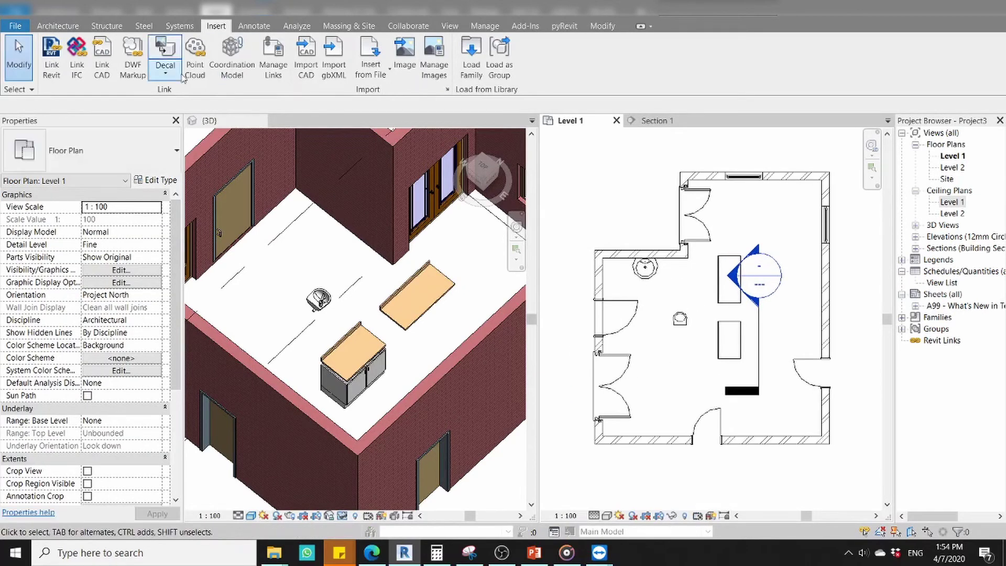
{"action": "left_click", "coordinate": [68, 27]}
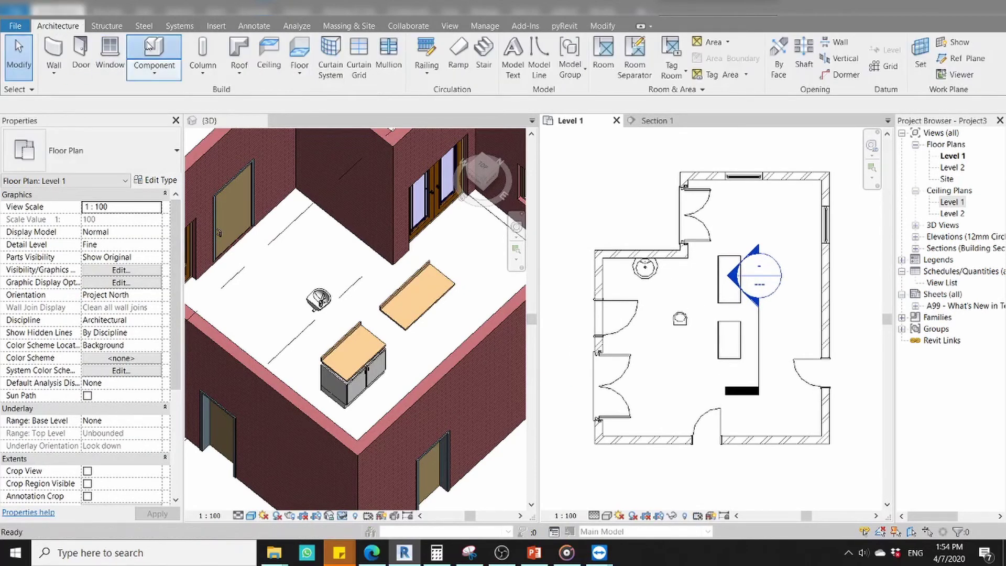
{"action": "left_click", "coordinate": [170, 45]}
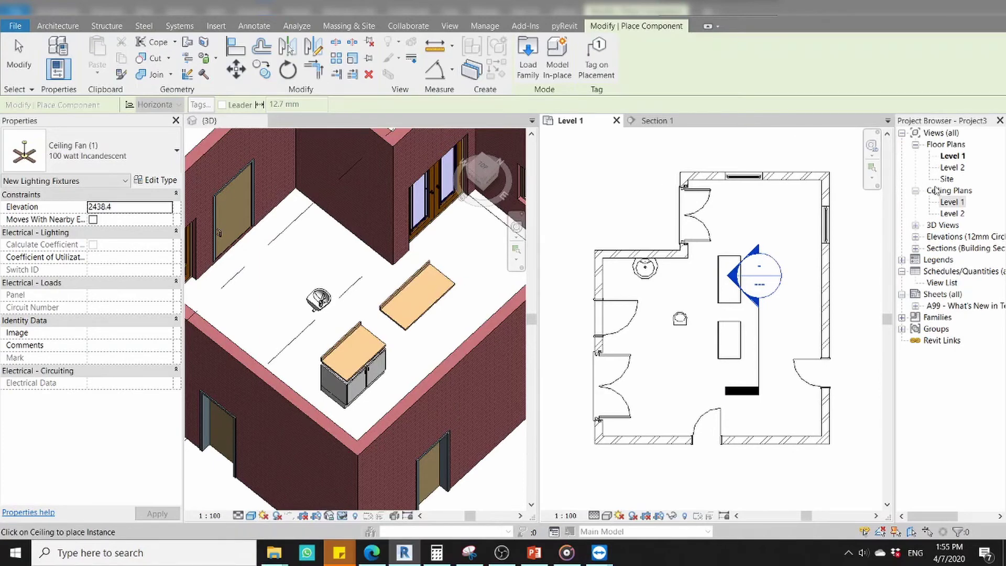
In the Level 1 ceiling plan, place the ceiling fan on the ceiling inside the room.
{"action": "left_click", "coordinate": [946, 203]}
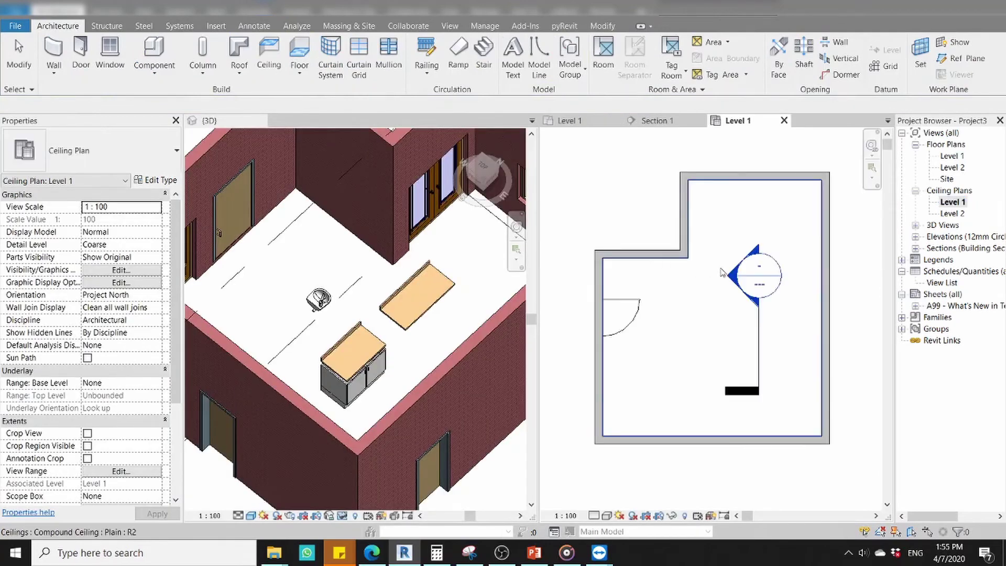
{"action": "scroll", "coordinate": [724, 273], "scroll_direction": "down", "scroll_amount": 1}
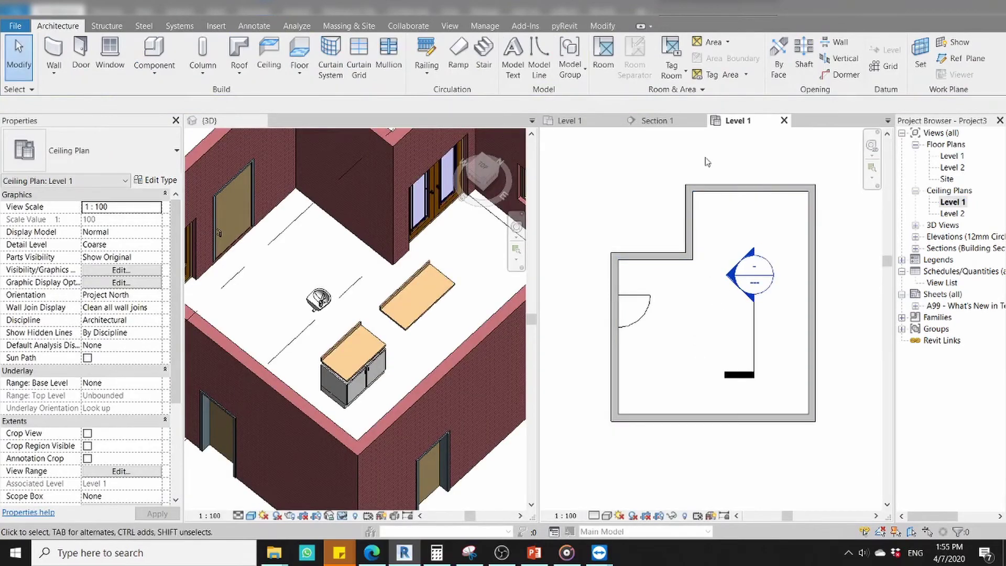
{"action": "scroll", "coordinate": [718, 322], "scroll_direction": "up", "scroll_amount": 1}
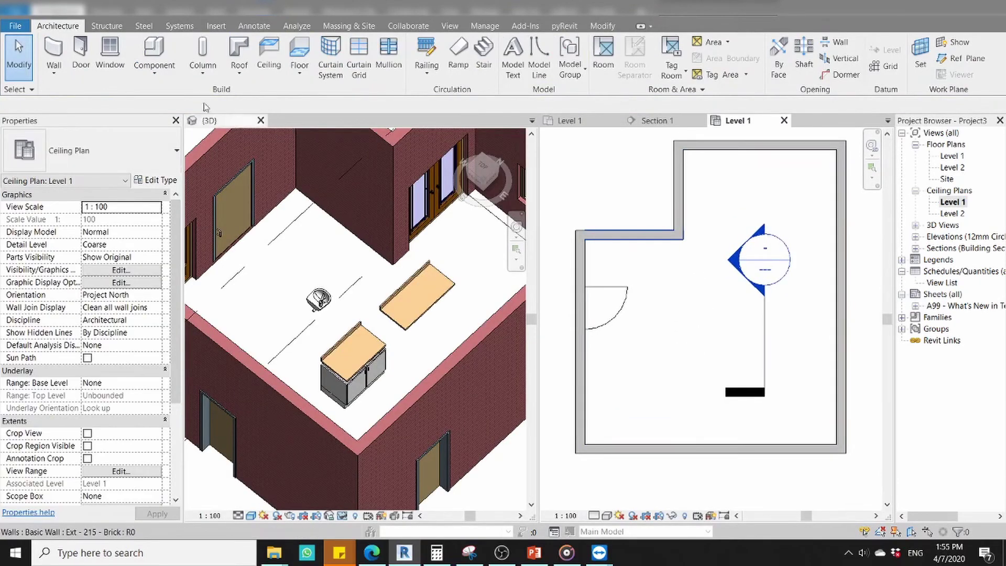
{"action": "key", "text": "c"}
{"action": "key", "text": "m"}
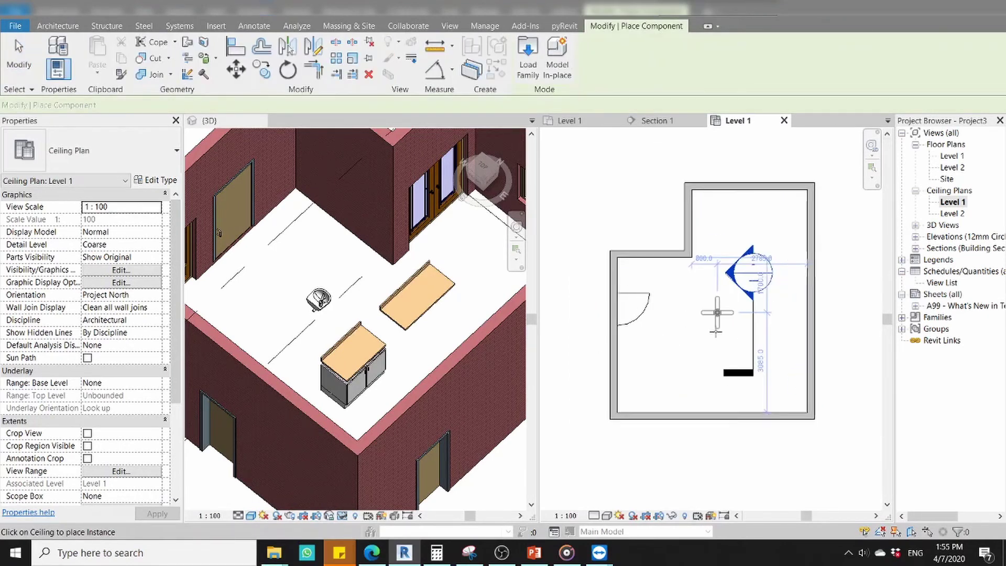
{"action": "scroll", "coordinate": [718, 313], "scroll_direction": "down", "scroll_amount": 1}
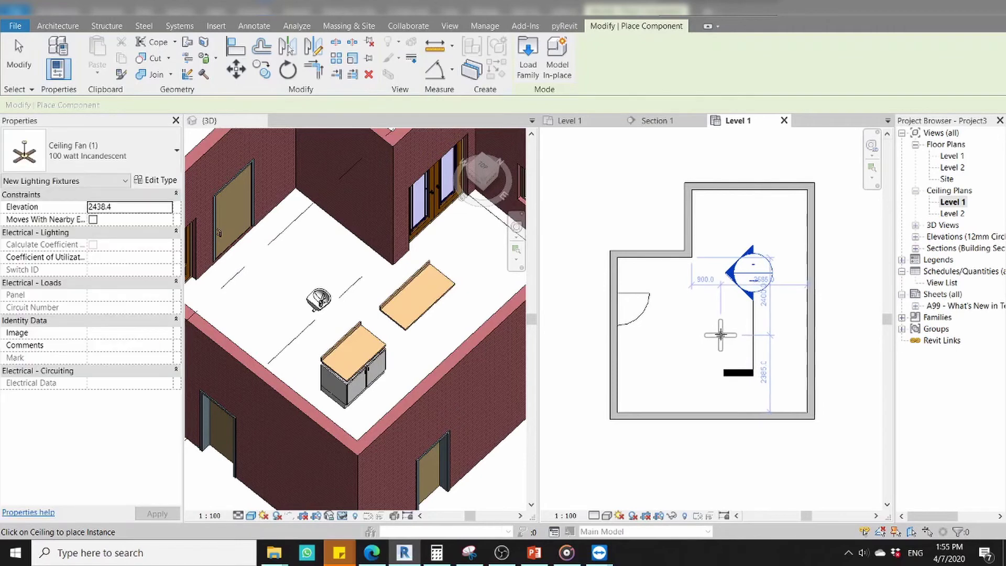
{"action": "left_click", "coordinate": [721, 334]}
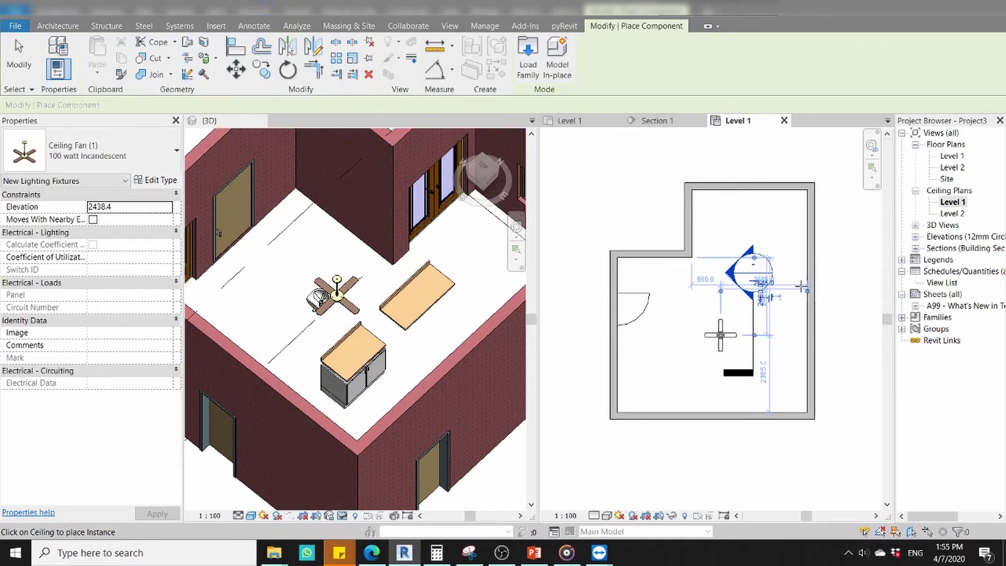
Finish fan placement and check in Section 1 that the fan hangs below the ceiling.
{"action": "key", "text": "Escape"}
{"action": "key", "text": "Escape"}
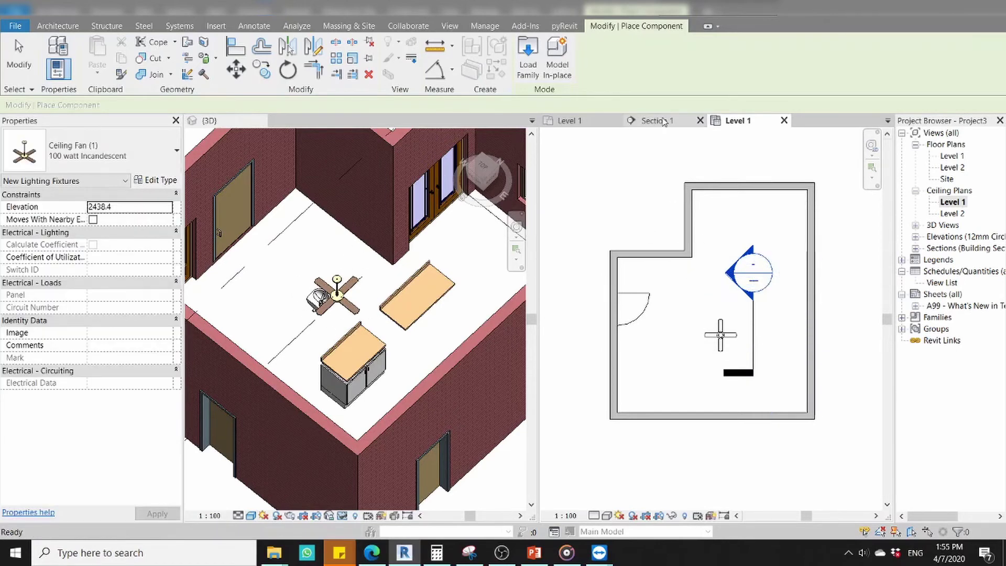
{"action": "left_click", "coordinate": [657, 120]}
{"action": "scroll", "coordinate": [634, 279], "scroll_direction": "up", "scroll_amount": 4}
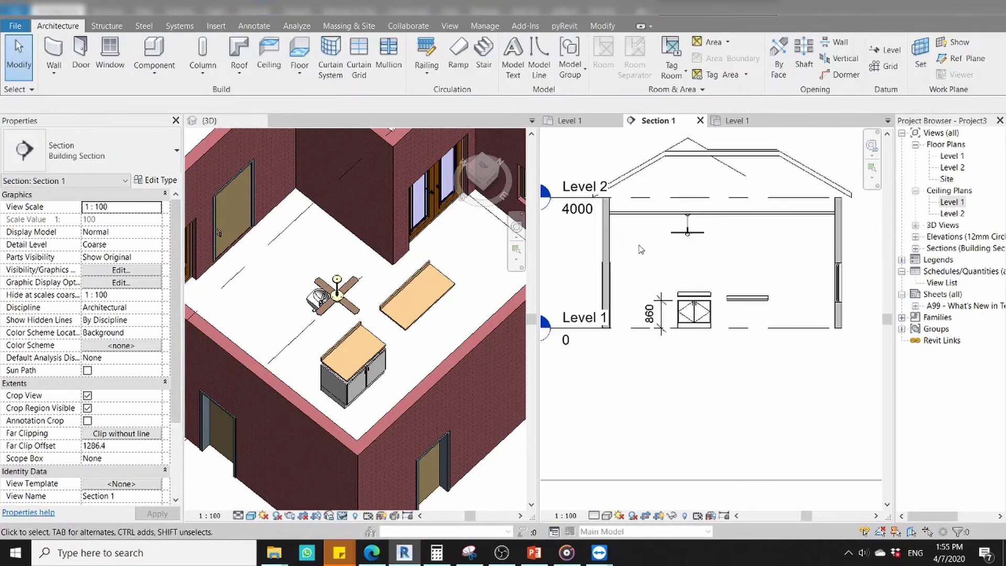
{"action": "left_click", "coordinate": [664, 285]}
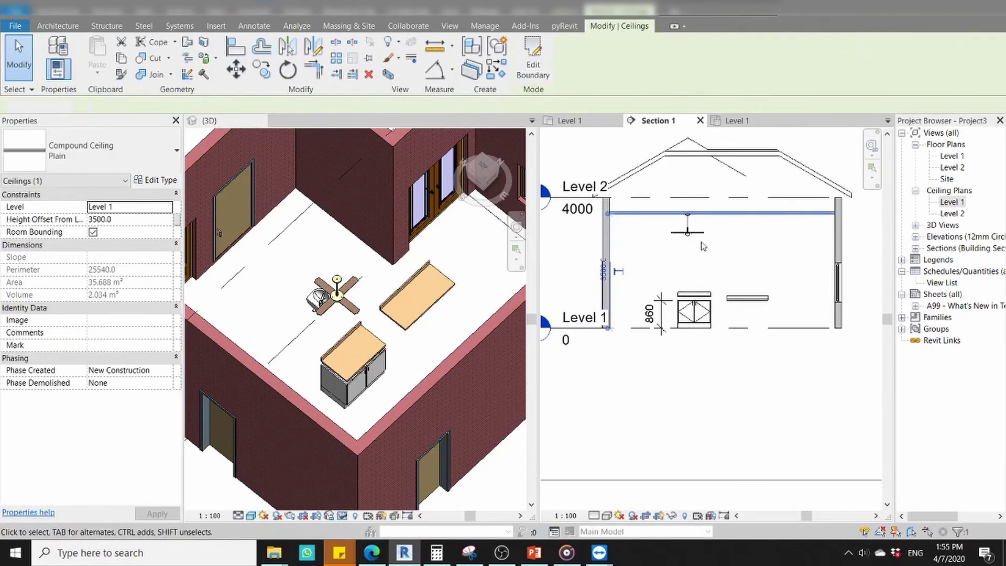
{"action": "scroll", "coordinate": [699, 243], "scroll_direction": "up", "scroll_amount": 2}
{"action": "scroll", "coordinate": [697, 242], "scroll_direction": "up", "scroll_amount": 2}
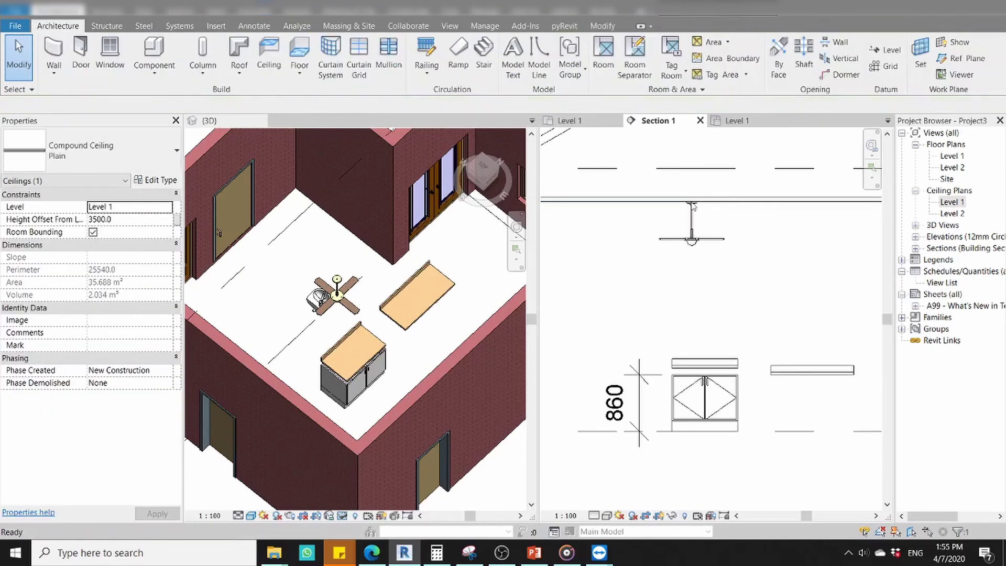
{"action": "scroll", "coordinate": [684, 254], "scroll_direction": "down", "scroll_amount": 1}
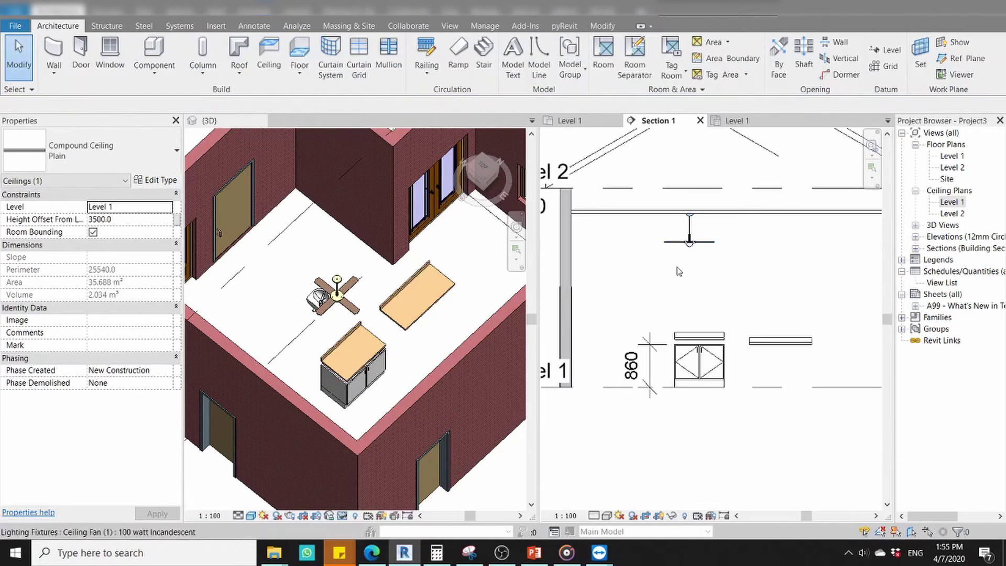
{"action": "left_click", "coordinate": [680, 282]}
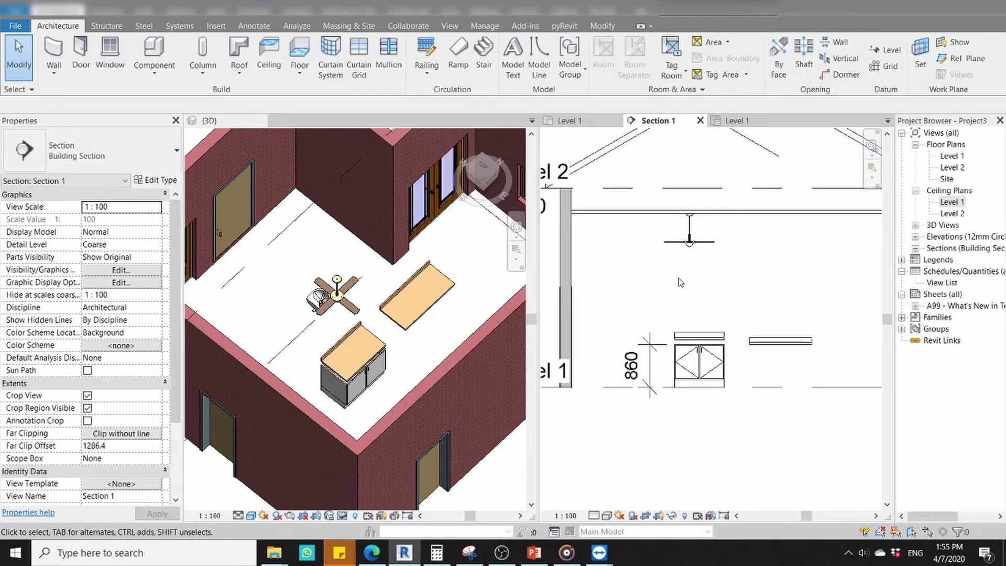
{"action": "scroll", "coordinate": [697, 306], "scroll_direction": "down", "scroll_amount": 2}
{"action": "scroll", "coordinate": [209, 303], "scroll_direction": "down", "scroll_amount": 2}
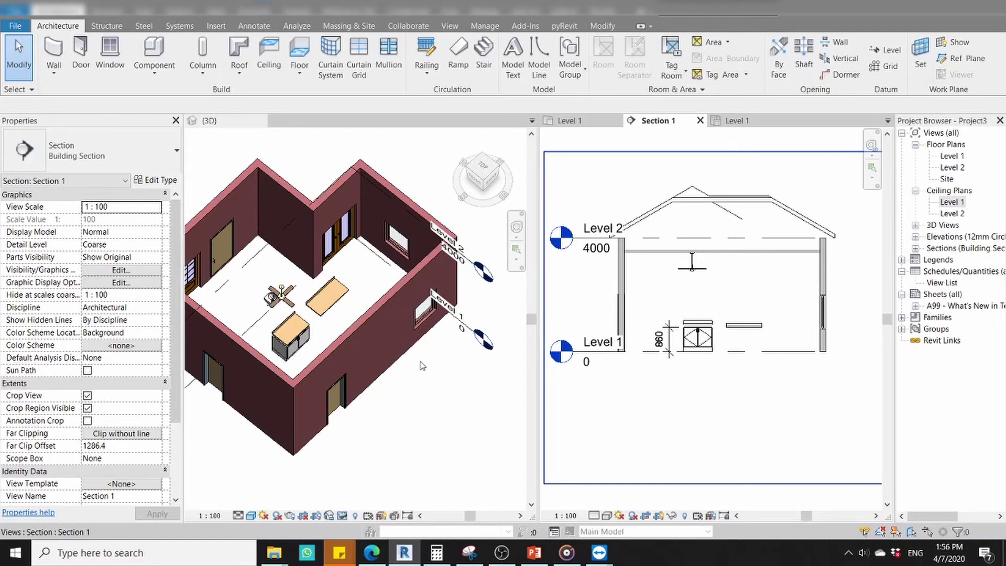
Zoom the 3D view closer to the room, then make the Level 1 floor plan active.
{"action": "scroll", "coordinate": [445, 367], "scroll_direction": "down", "scroll_amount": 2}
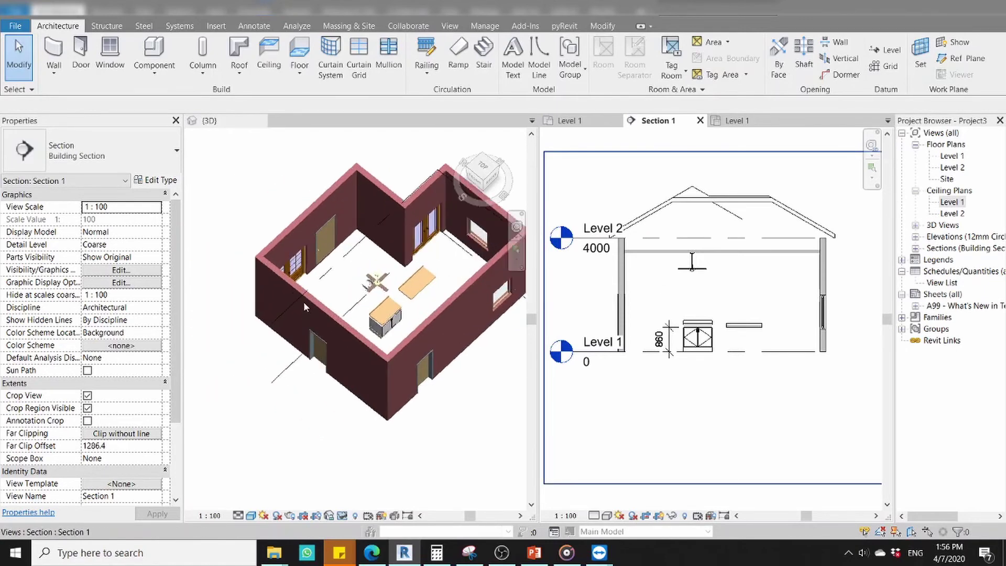
{"action": "scroll", "coordinate": [362, 461], "scroll_direction": "up", "scroll_amount": 2}
{"action": "left_click", "coordinate": [363, 461]}
{"action": "middle_click_drag", "start_coordinate": [426, 464], "coordinate": [388, 475]}
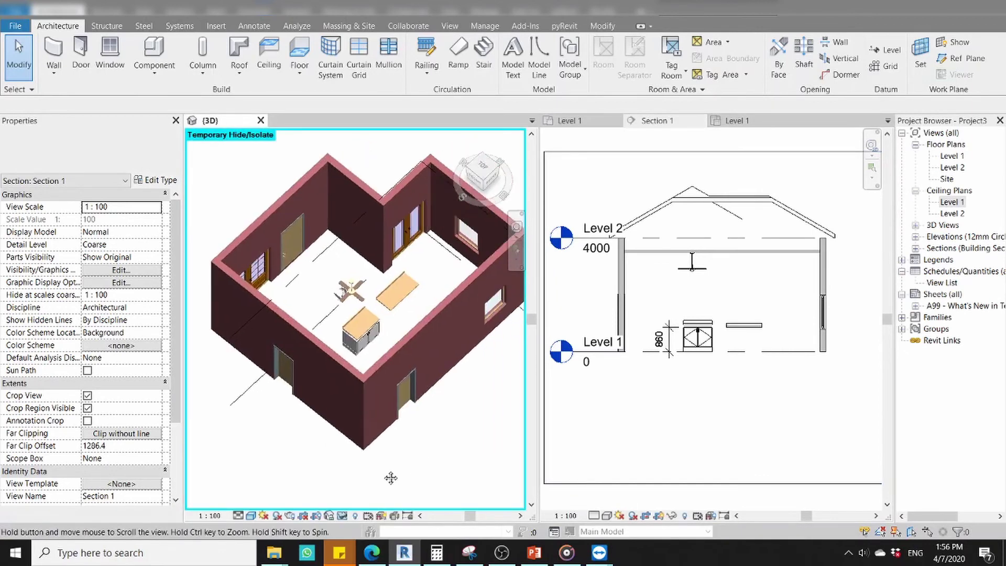
{"action": "scroll", "coordinate": [375, 284], "scroll_direction": "up", "scroll_amount": 2}
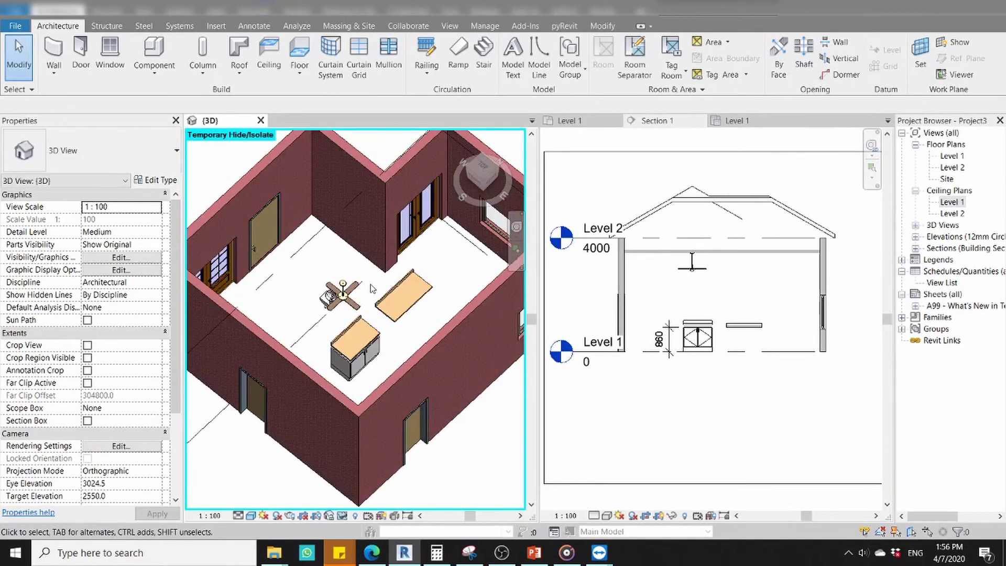
{"action": "left_click", "coordinate": [568, 120]}
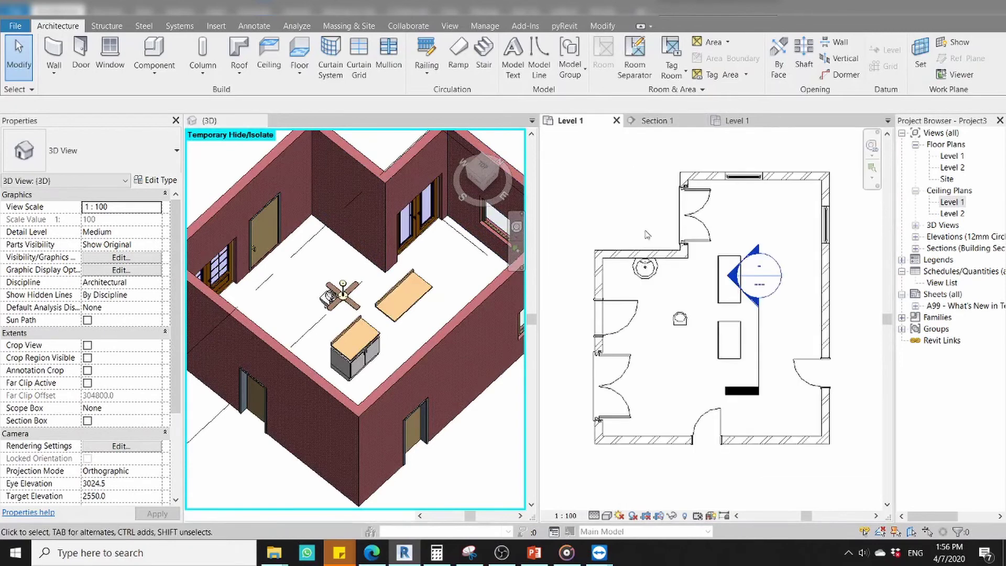
{"action": "left_click", "coordinate": [609, 323]}
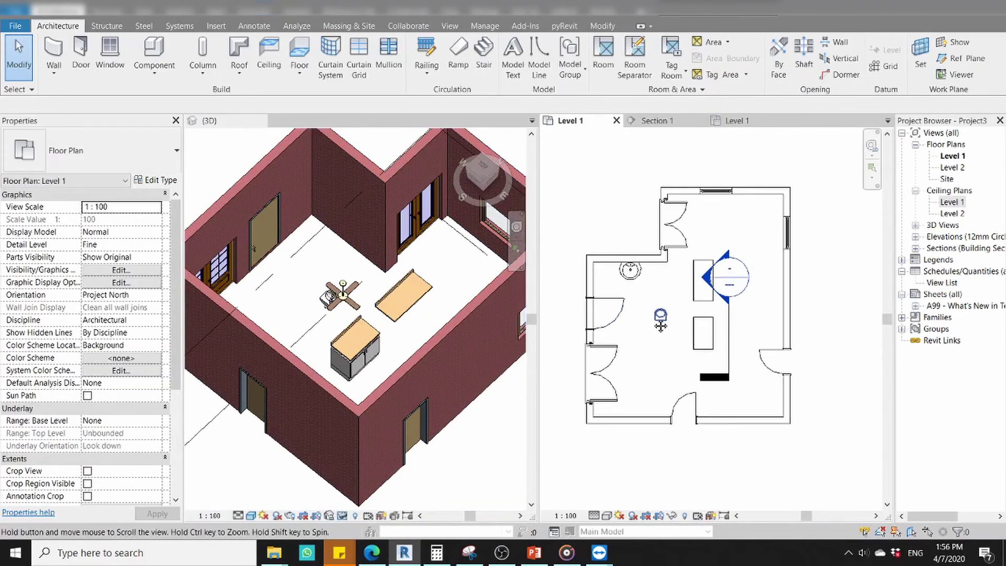
Start door placement and try loading Side hung casement double.rfa from the Singapore metric Windows folder.
{"action": "left_click", "coordinate": [628, 311]}
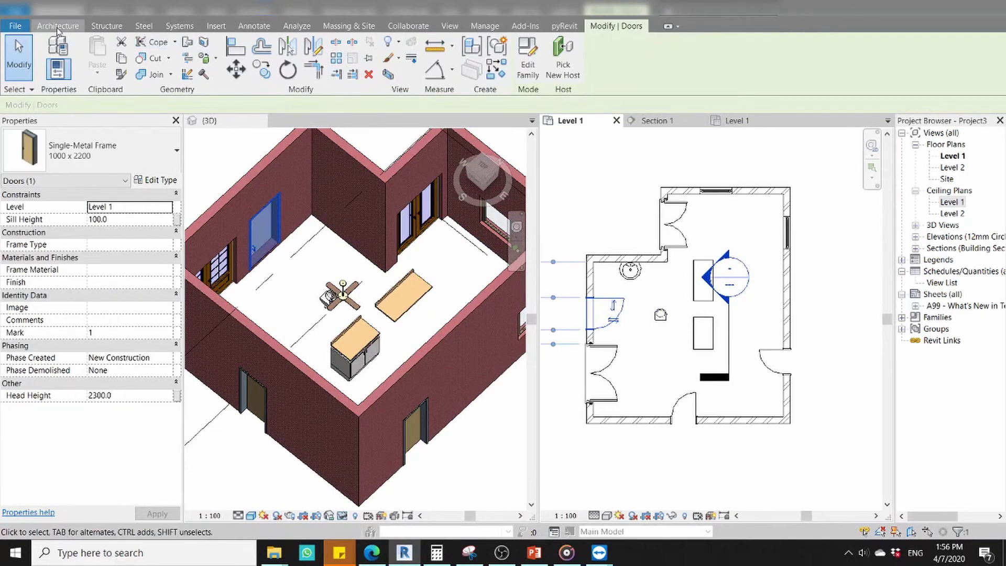
{"action": "key", "text": "d"}
{"action": "key", "text": "r"}
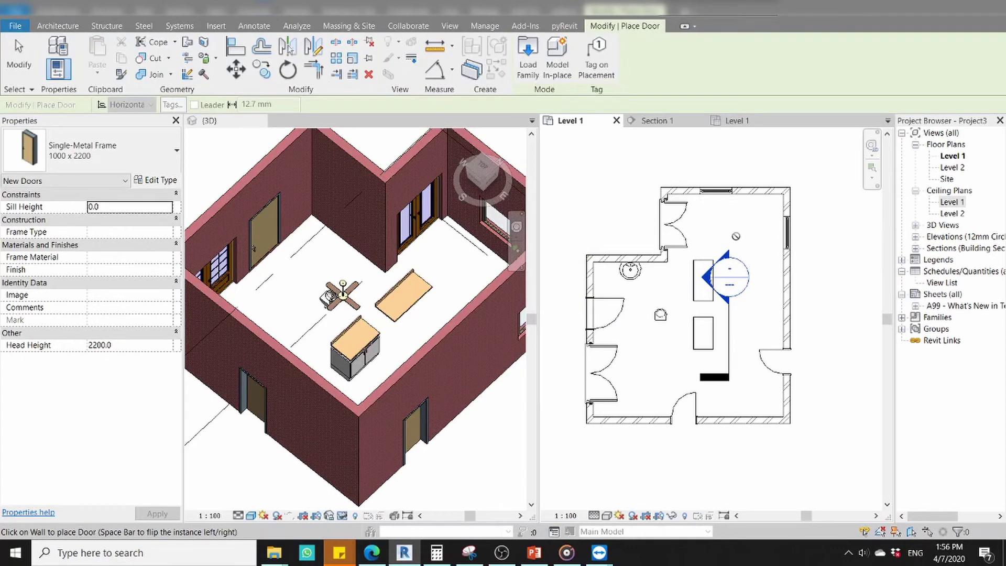
{"action": "left_click", "coordinate": [530, 66]}
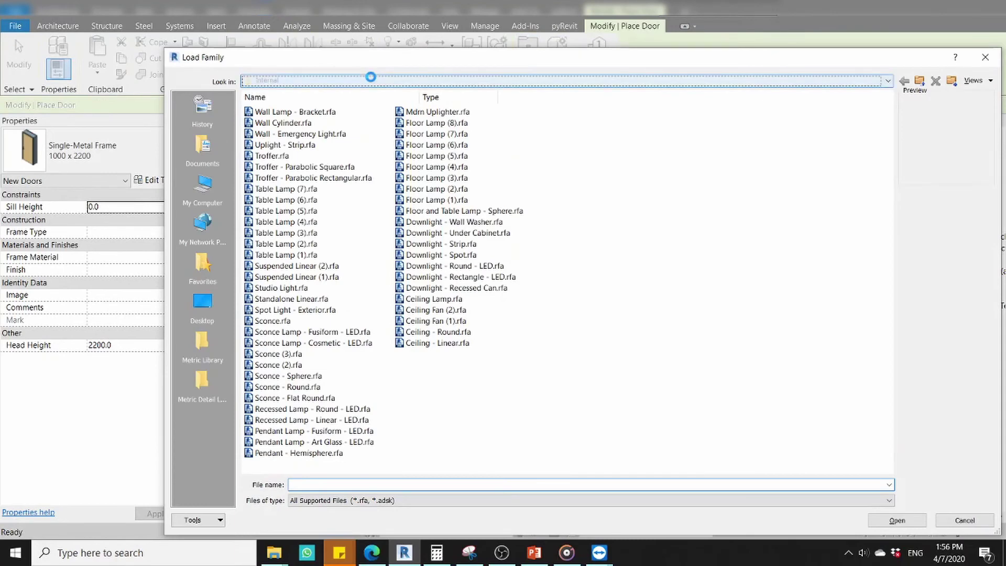
{"action": "left_click", "coordinate": [371, 79]}
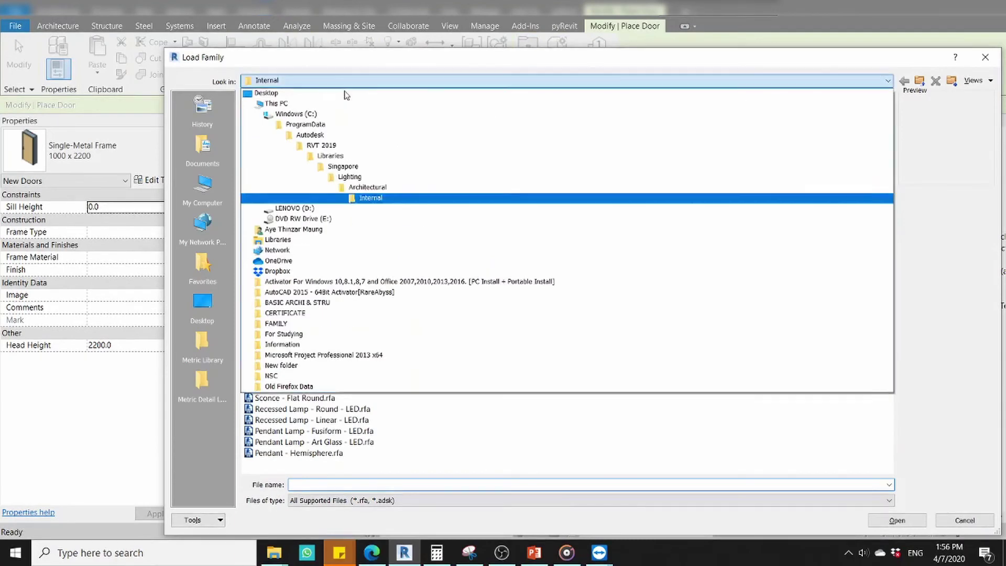
{"action": "left_click", "coordinate": [367, 187]}
{"action": "left_click", "coordinate": [303, 82]}
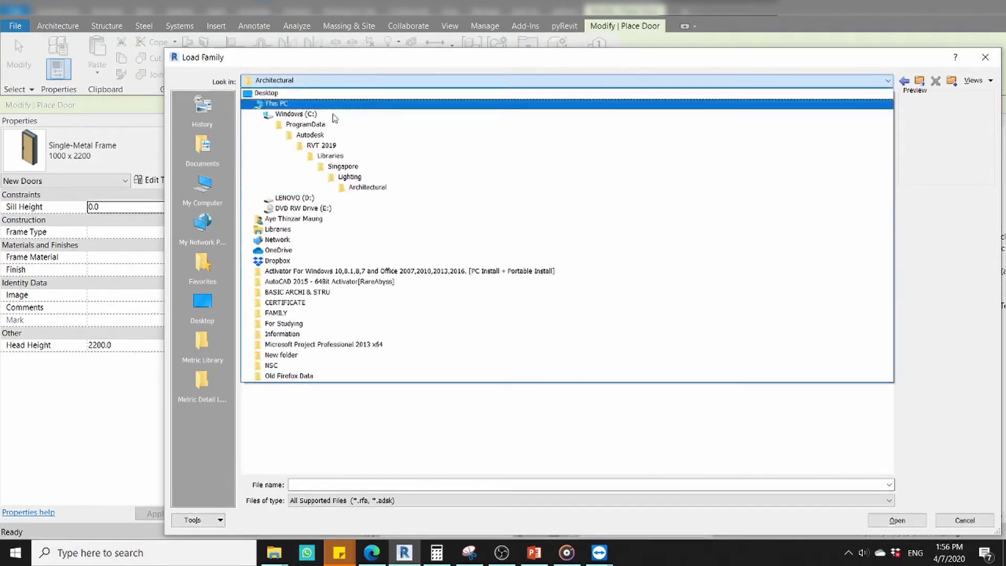
{"action": "left_click", "coordinate": [352, 164]}
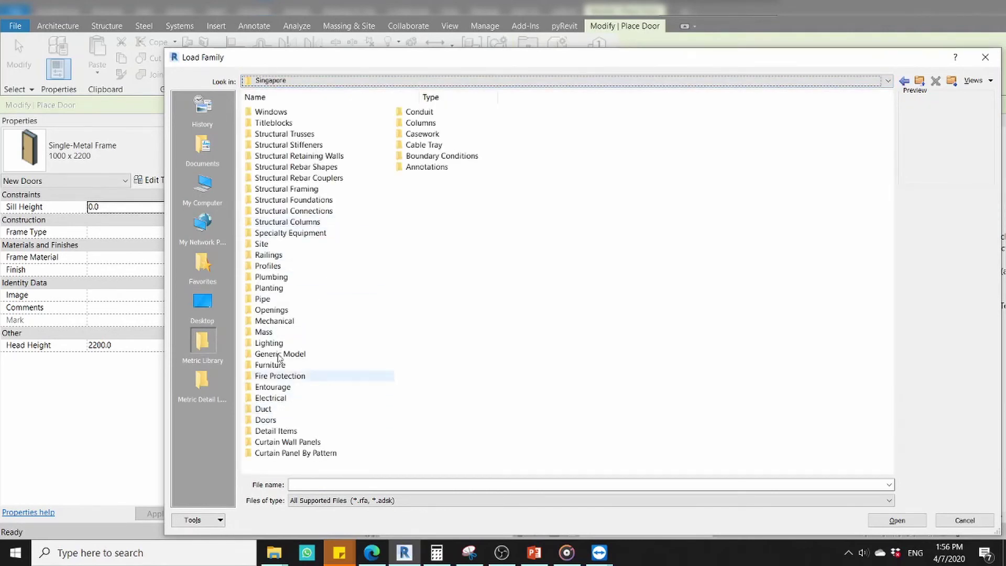
{"action": "double_click", "coordinate": [269, 111]}
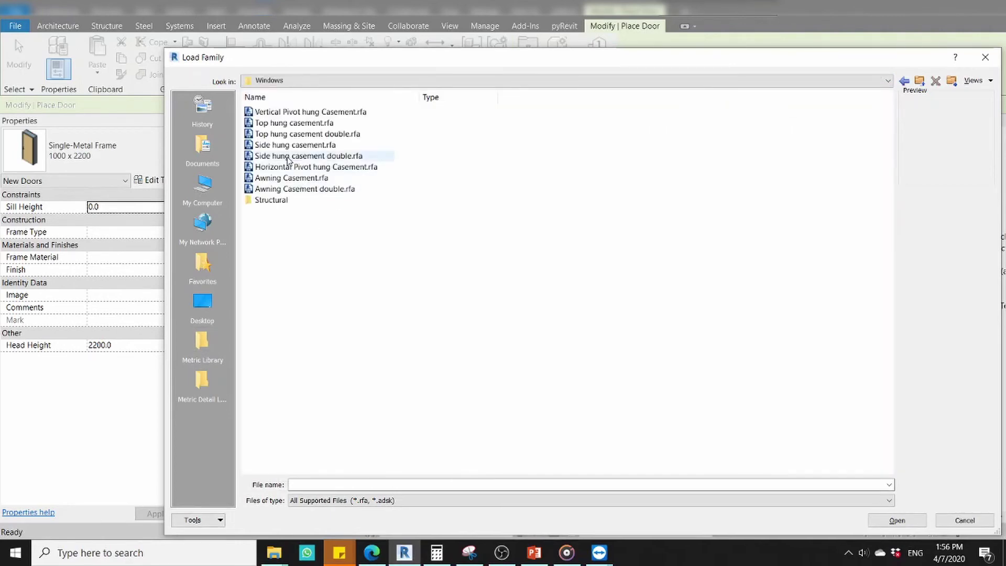
{"action": "left_click", "coordinate": [288, 156]}
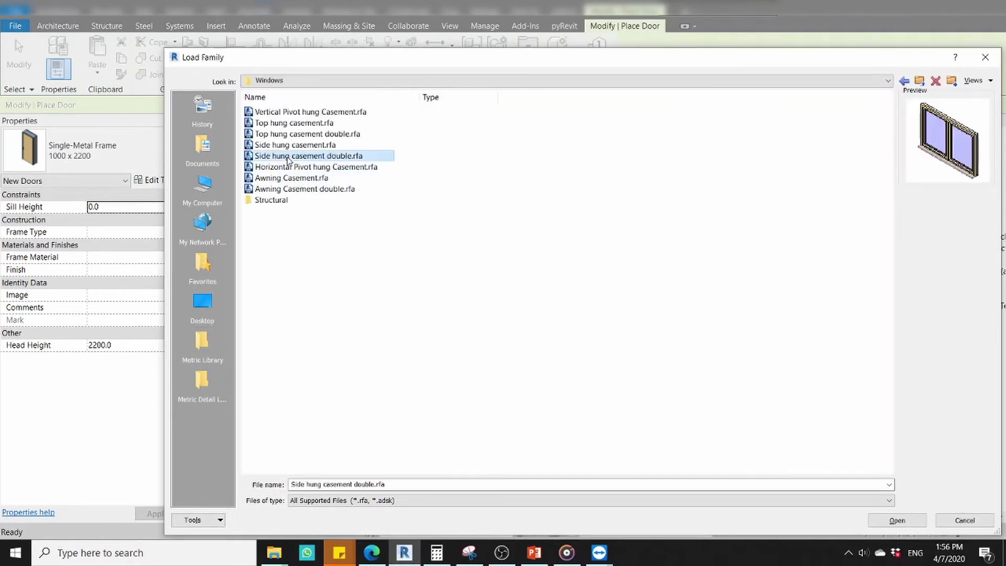
{"action": "left_click", "coordinate": [897, 520]}
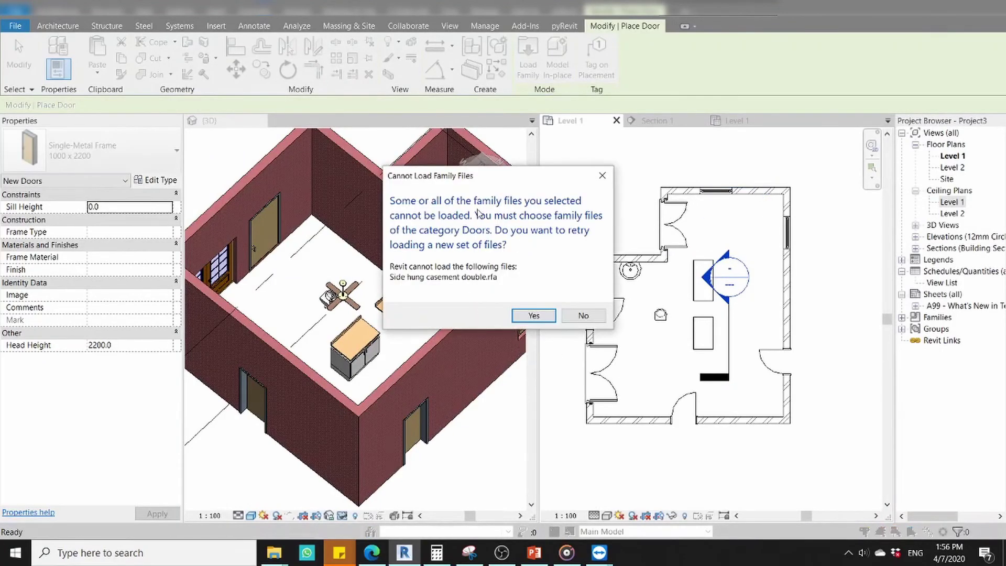
Dismiss the Start menu and decline retrying the rejected casement family load.
{"action": "key", "text": "super"}
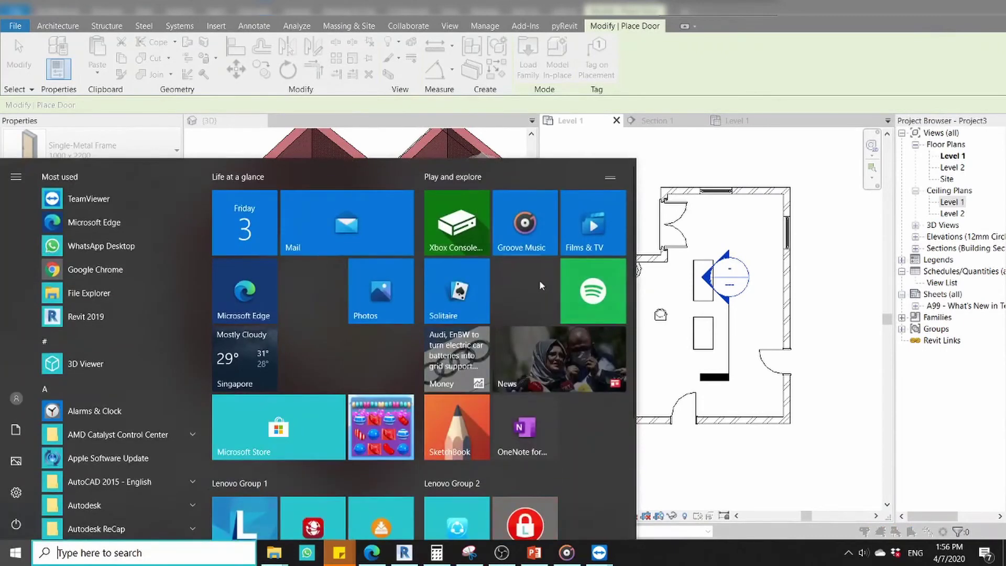
{"action": "left_click", "coordinate": [651, 125]}
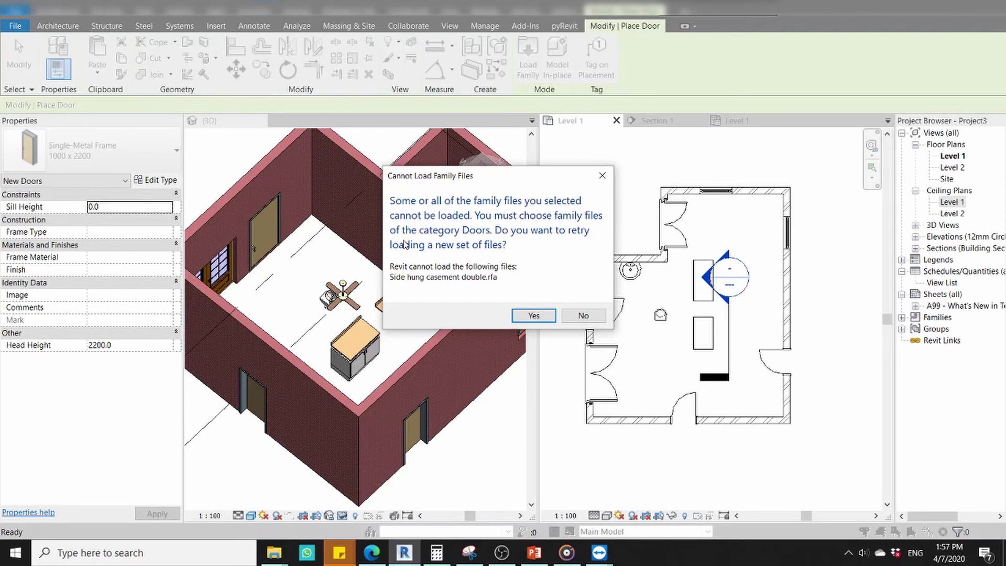
{"action": "left_click", "coordinate": [601, 175]}
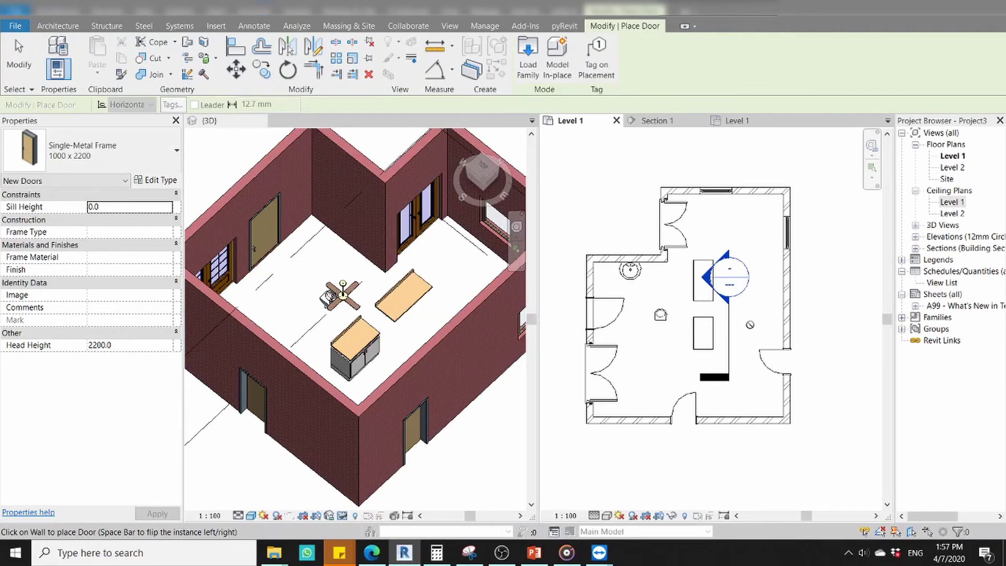
End door placement and return to plain selection mode.
{"action": "key", "text": "Escape"}
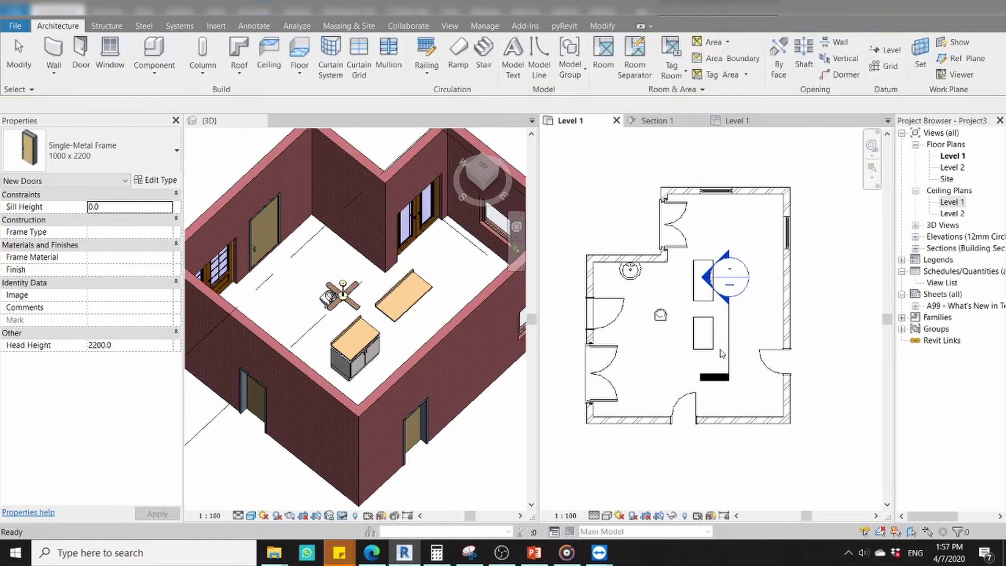
{"action": "scroll", "coordinate": [725, 329], "scroll_direction": "down", "scroll_amount": 1}
{"action": "scroll", "coordinate": [731, 367], "scroll_direction": "down", "scroll_amount": 1}
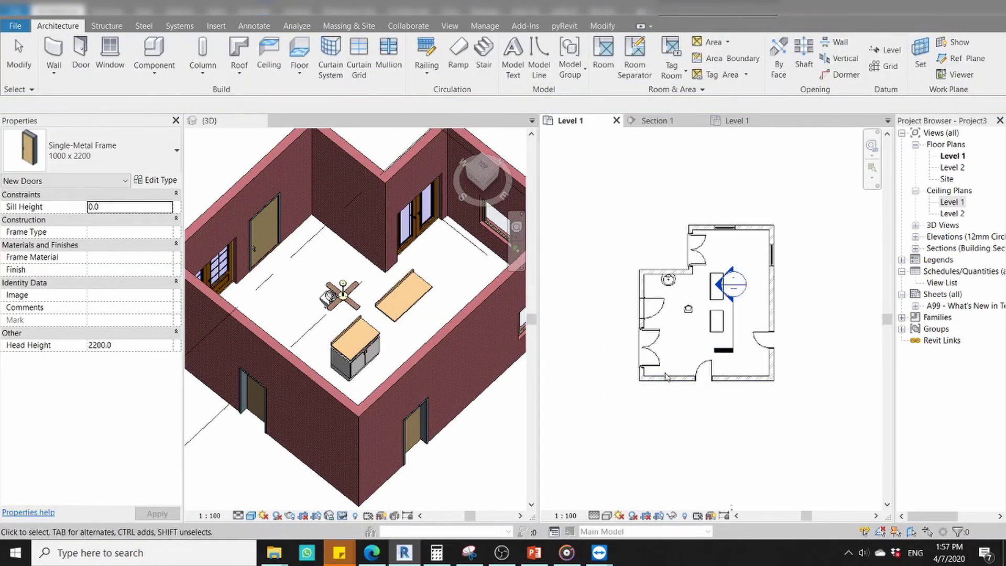
{"action": "left_click", "coordinate": [727, 388]}
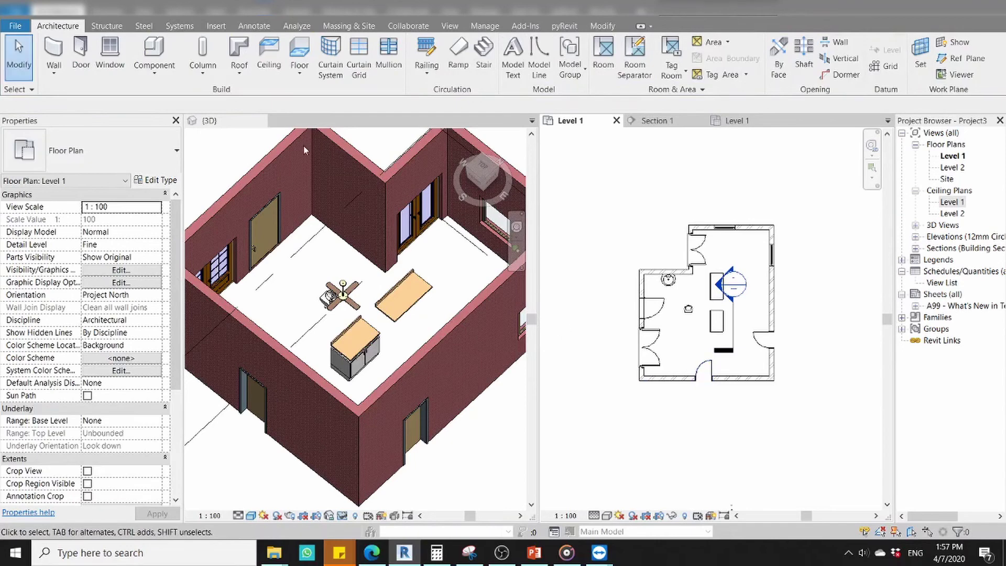
Start component placement and browse Load Family to Furniture > Storage, choosing Filing Cabinet (3).rfa.
{"action": "left_click", "coordinate": [154, 69]}
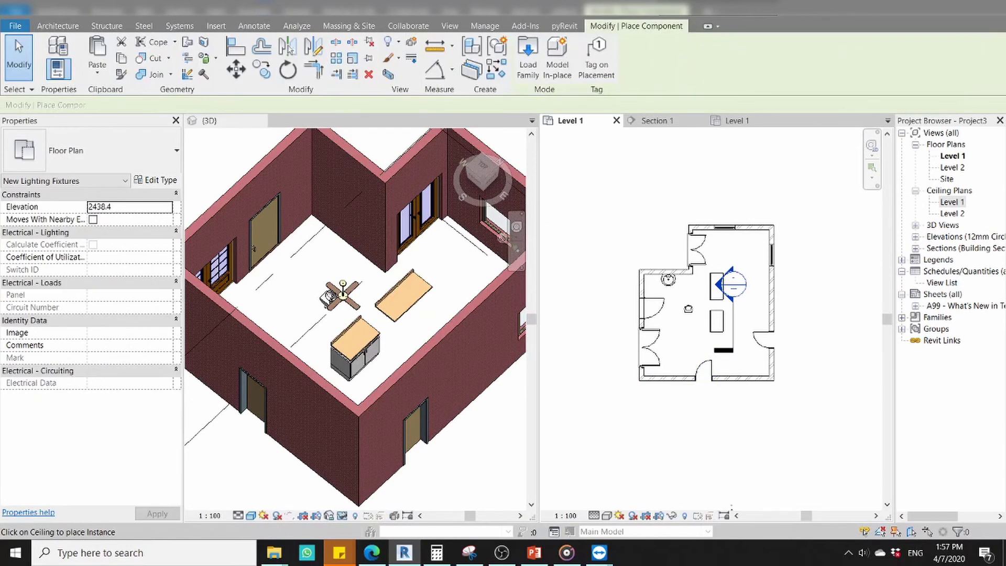
{"action": "left_click", "coordinate": [528, 62]}
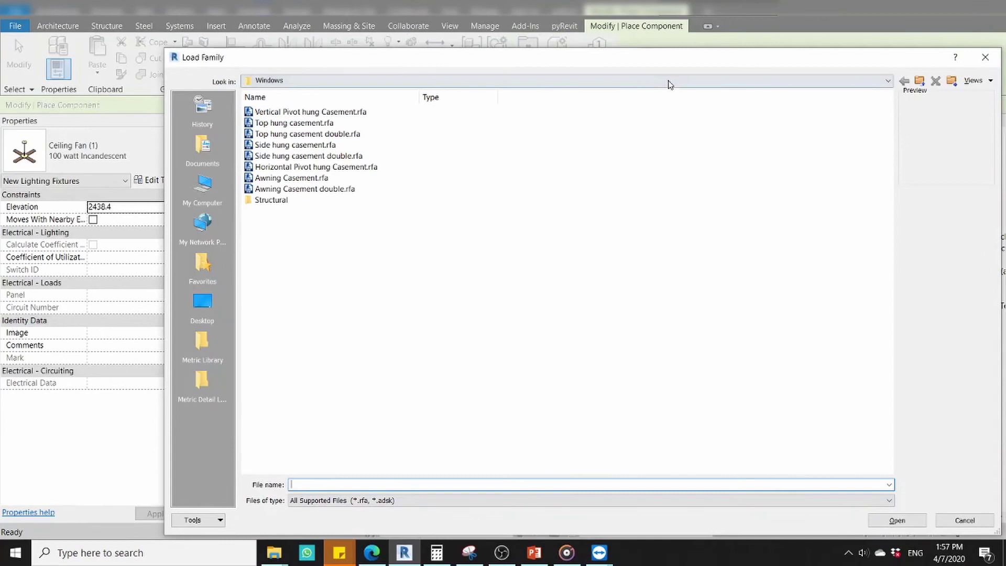
{"action": "left_click", "coordinate": [666, 81]}
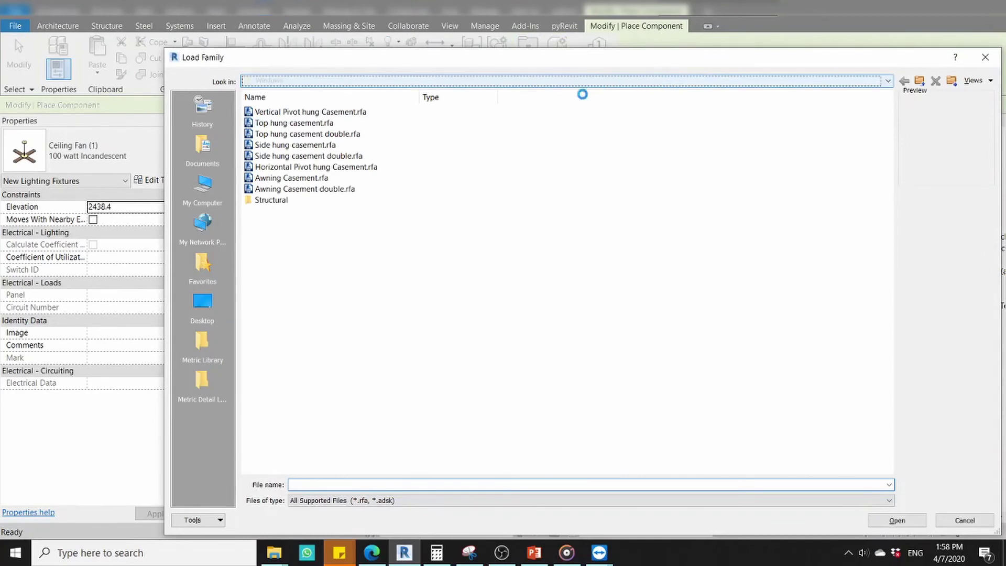
{"action": "left_click", "coordinate": [359, 178]}
{"action": "key", "text": "BackSpace"}
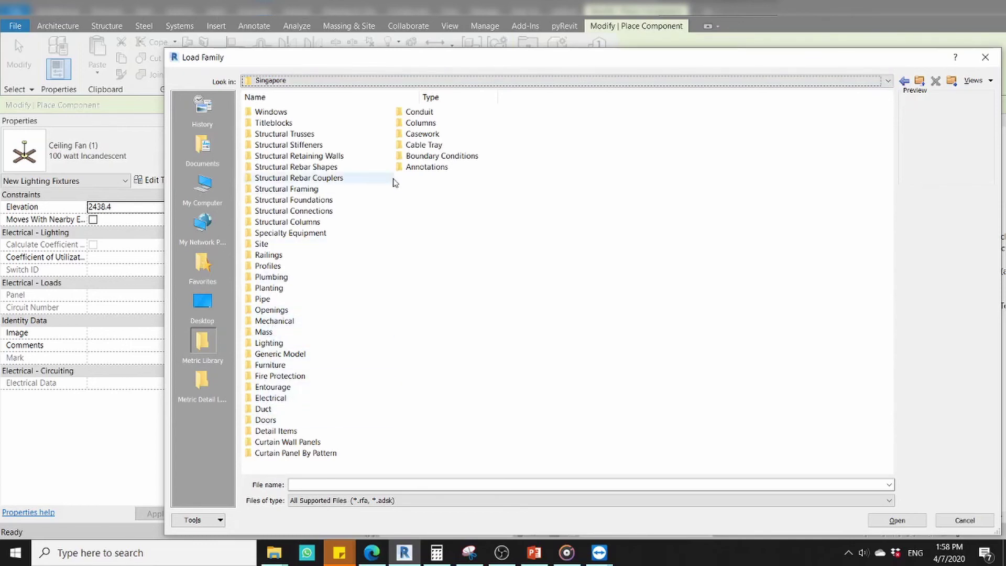
{"action": "left_click", "coordinate": [271, 367]}
{"action": "double_click", "coordinate": [270, 366]}
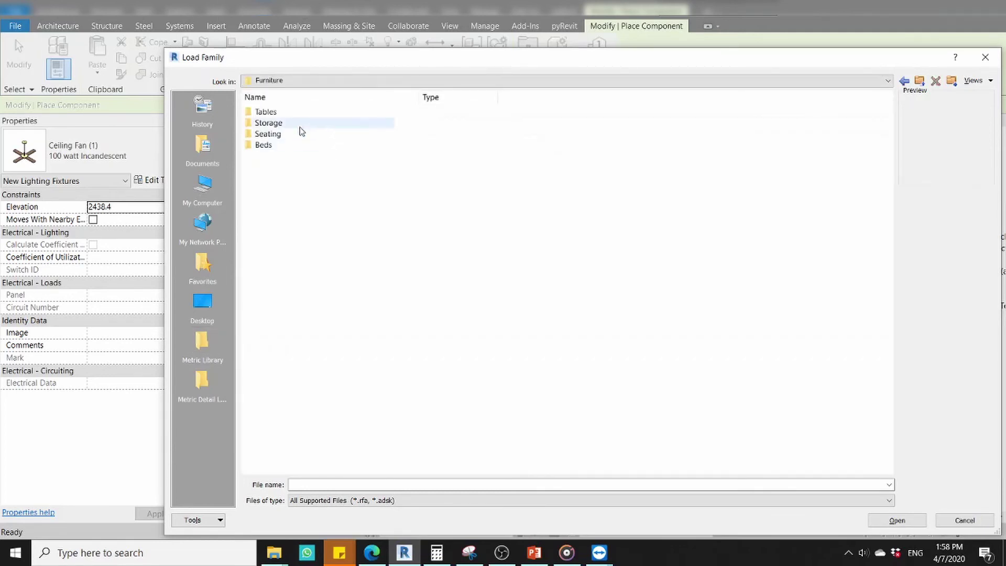
{"action": "double_click", "coordinate": [292, 127]}
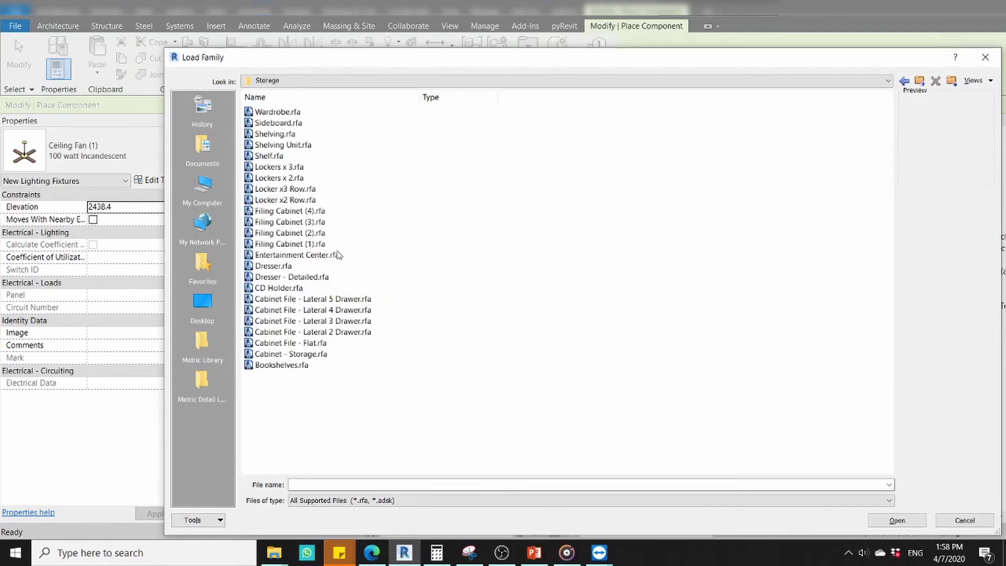
{"action": "left_click", "coordinate": [305, 222]}
{"action": "left_click", "coordinate": [304, 255]}
{"action": "left_click", "coordinate": [330, 287]}
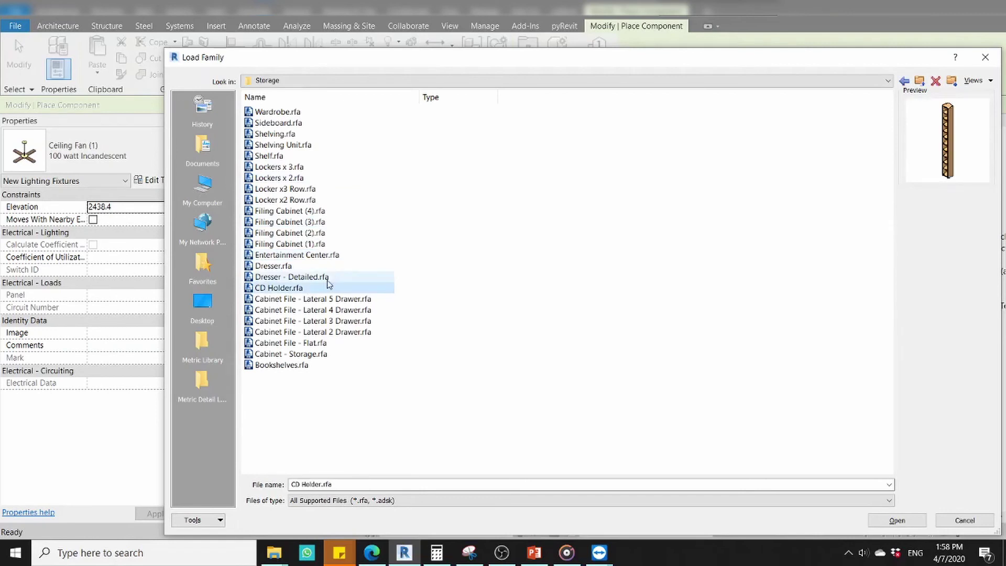
{"action": "left_click", "coordinate": [305, 224]}
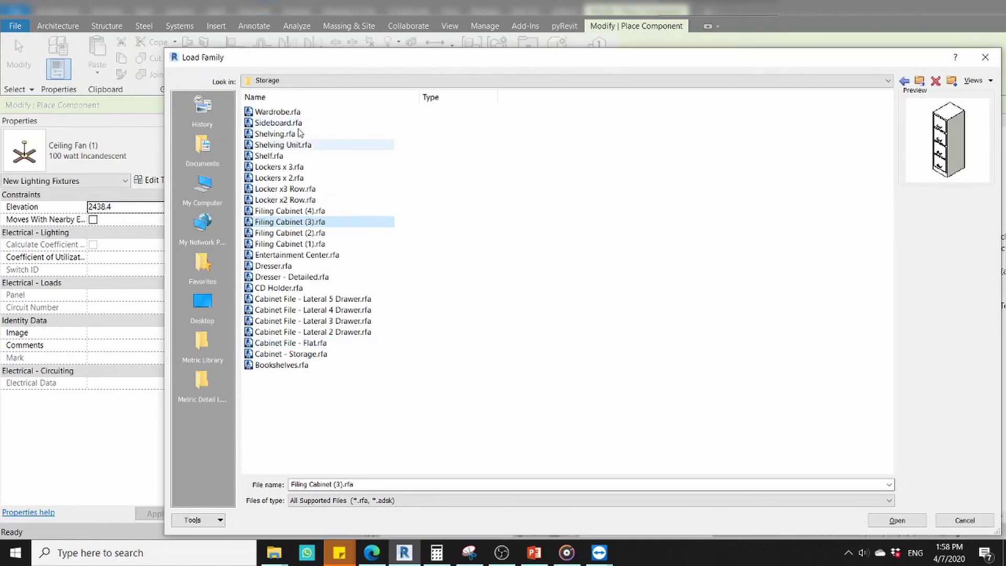
Return the Load Family dialog to the Singapore folder and cancel without loading anything.
{"action": "left_click", "coordinate": [337, 81]}
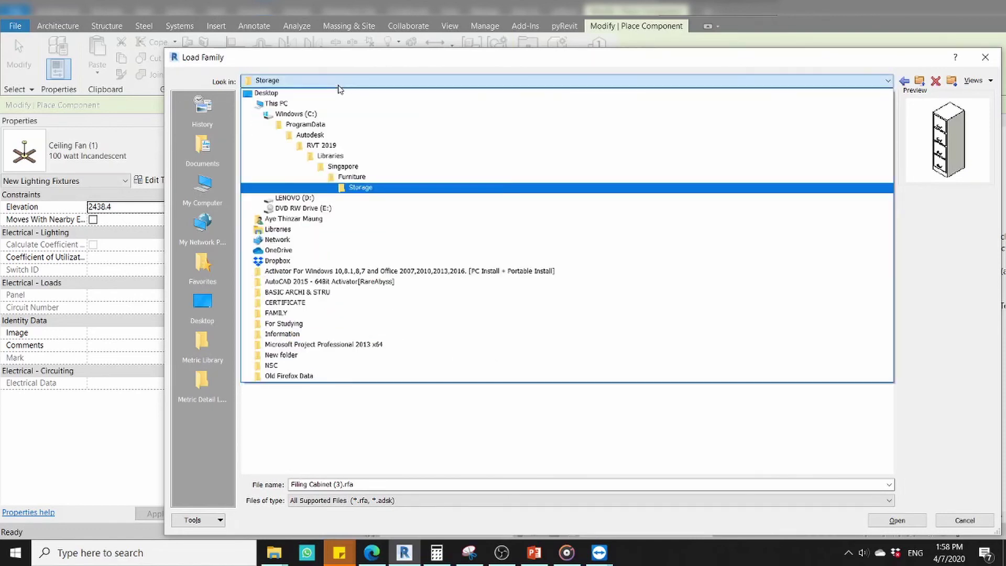
{"action": "left_click", "coordinate": [342, 166]}
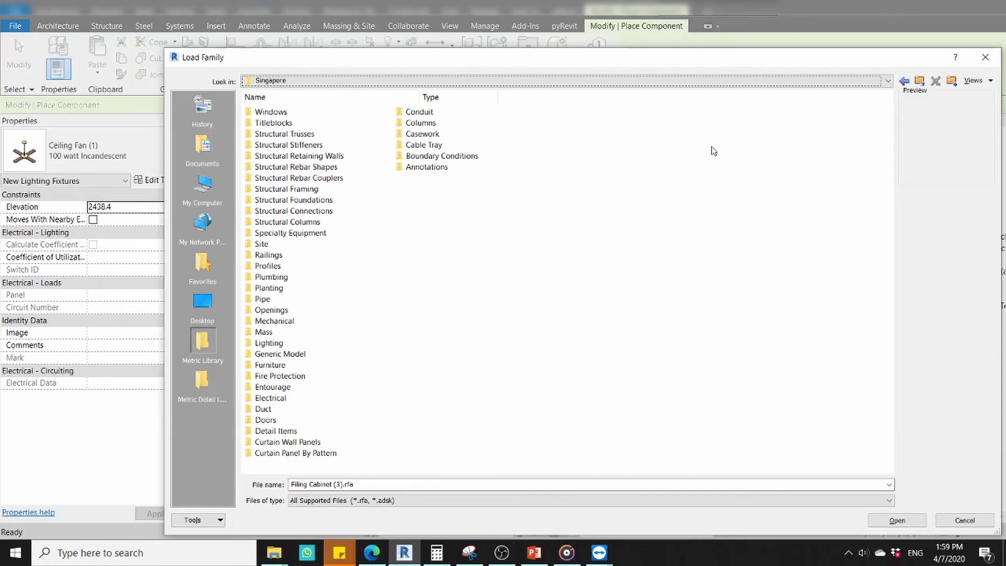
{"action": "key", "text": "Escape"}
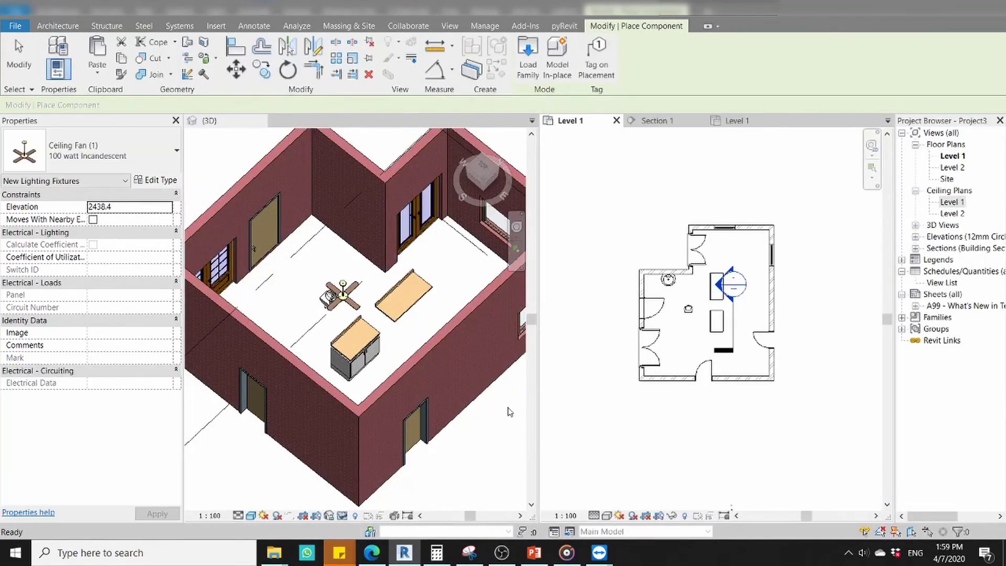
{"action": "key", "text": "Escape"}
{"action": "key", "text": "Escape"}
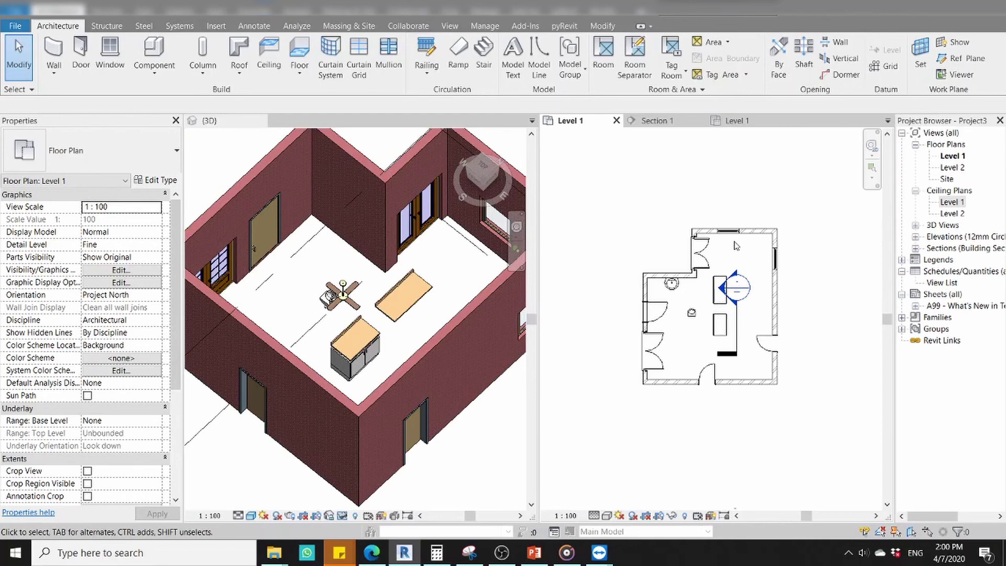
Zoom the Level 1 plan and select the left Ext - 215 - Brick wall.
{"action": "scroll", "coordinate": [718, 325], "scroll_direction": "up", "scroll_amount": 2}
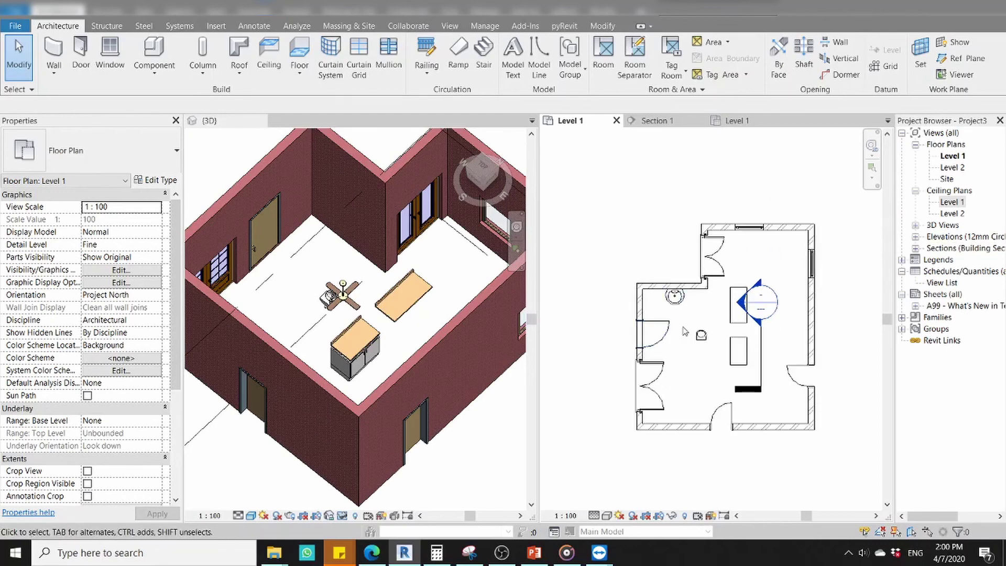
{"action": "scroll", "coordinate": [655, 323], "scroll_direction": "down", "scroll_amount": 1}
{"action": "scroll", "coordinate": [611, 309], "scroll_direction": "up", "scroll_amount": 1}
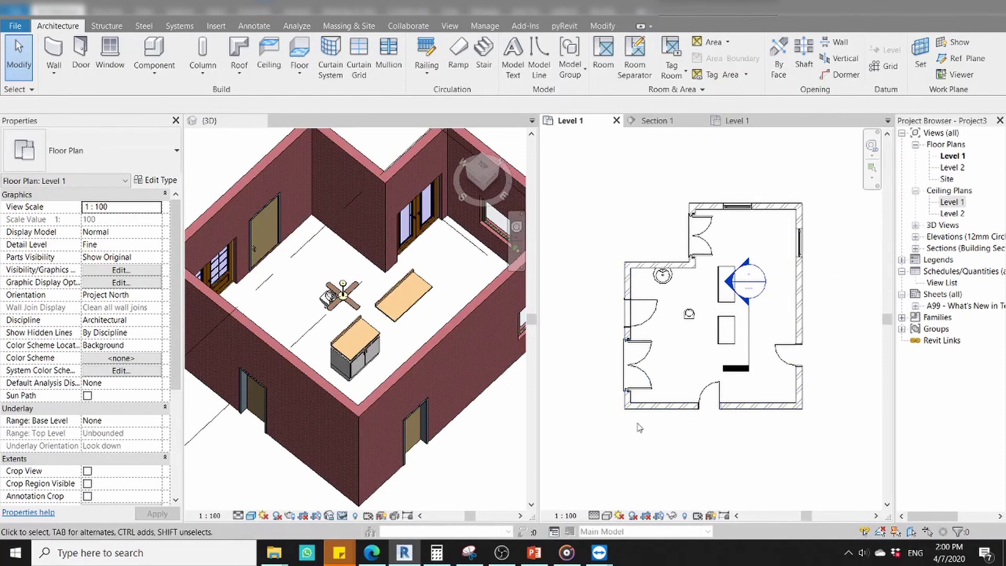
{"action": "left_click", "coordinate": [628, 286]}
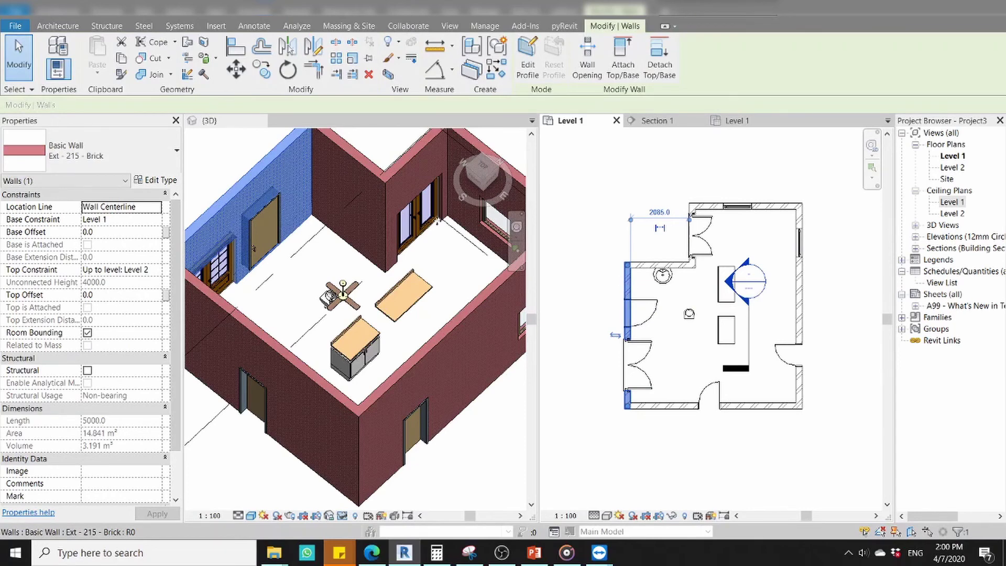
Change the left wall to Cav 102 75i 140 P - w Soldier Banding and deselect it.
{"action": "left_click", "coordinate": [167, 153]}
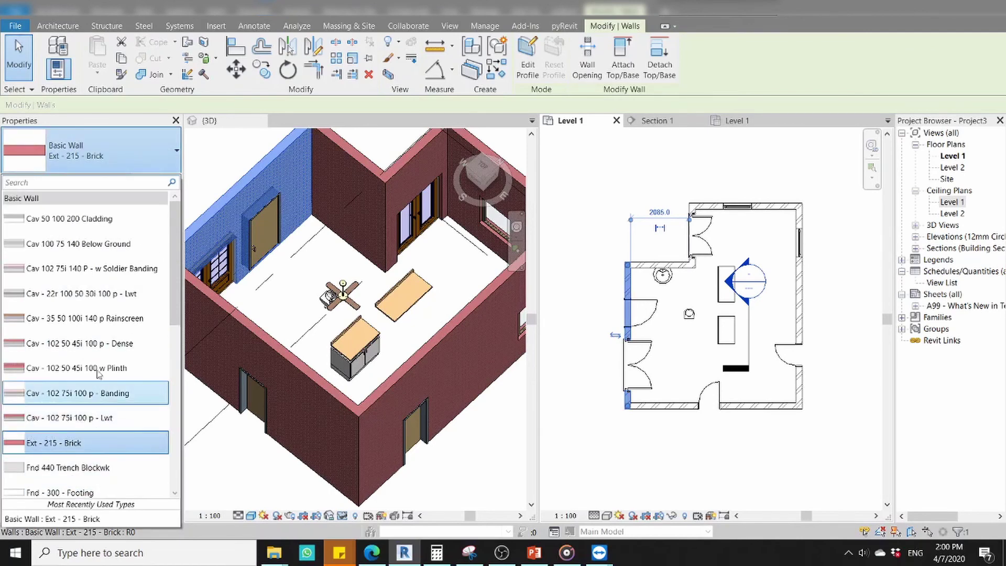
{"action": "key", "text": "Escape"}
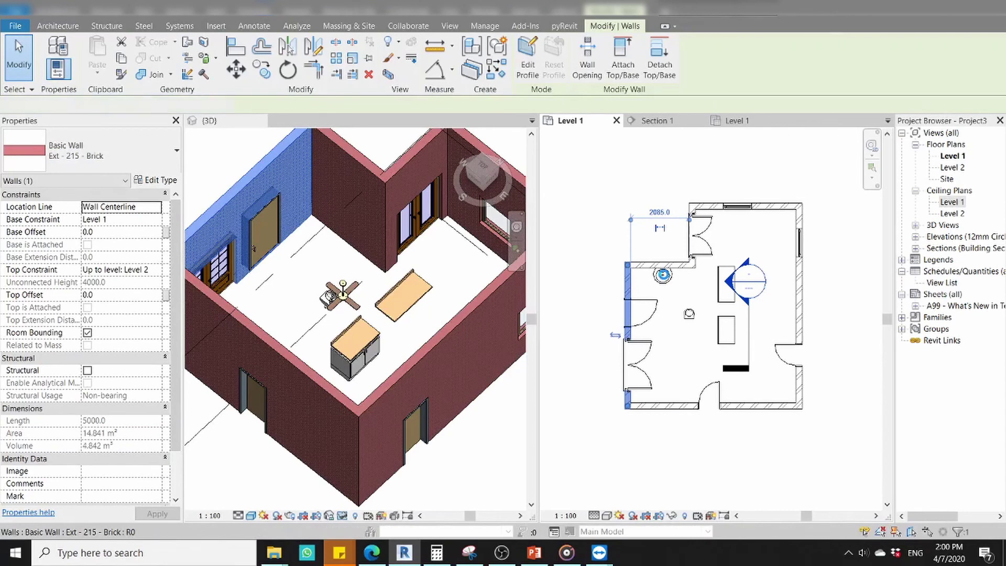
{"action": "key", "text": "ctrl+z"}
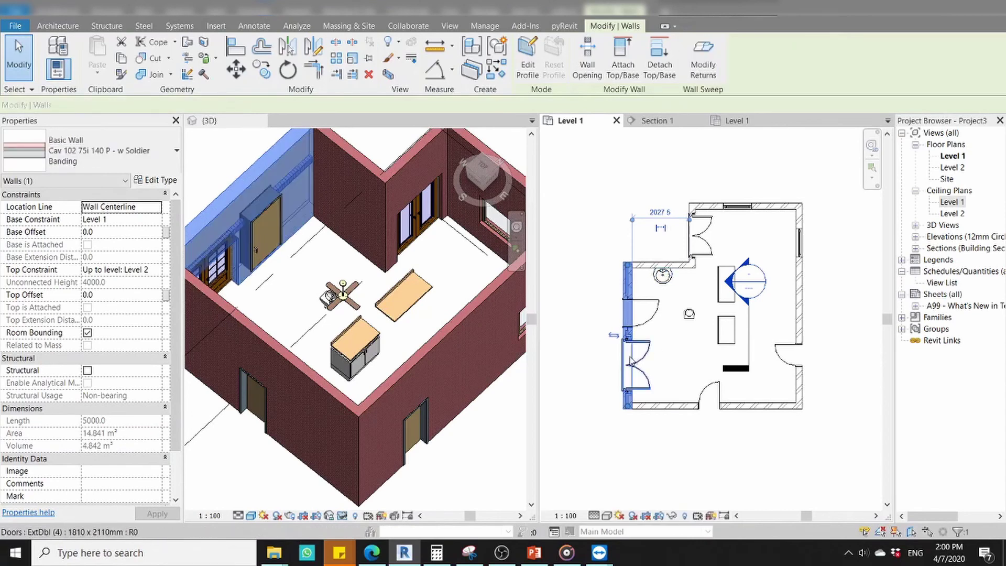
{"action": "scroll", "coordinate": [635, 360], "scroll_direction": "up", "scroll_amount": 3}
{"action": "key", "text": "Escape"}
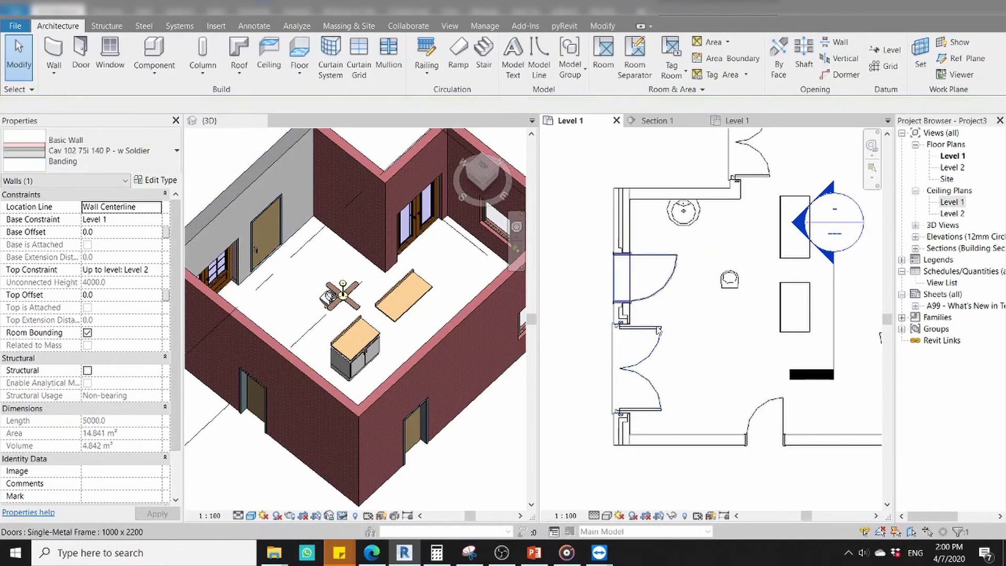
{"action": "scroll", "coordinate": [676, 299], "scroll_direction": "down", "scroll_amount": 1}
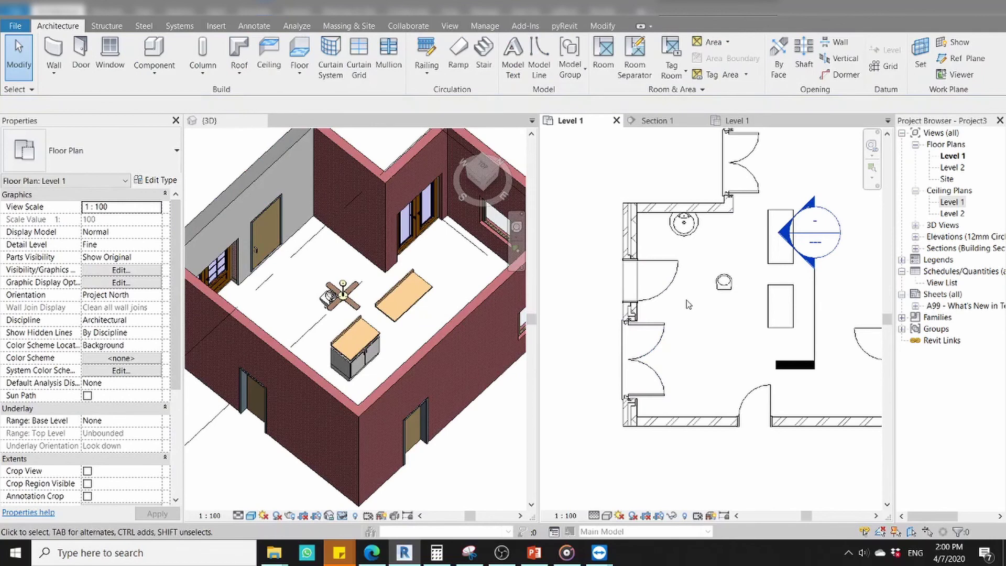
Retype the left wall to Cav - 102 75i 100 p - Lwt.
{"action": "left_click", "coordinate": [314, 210]}
{"action": "left_click", "coordinate": [109, 162]}
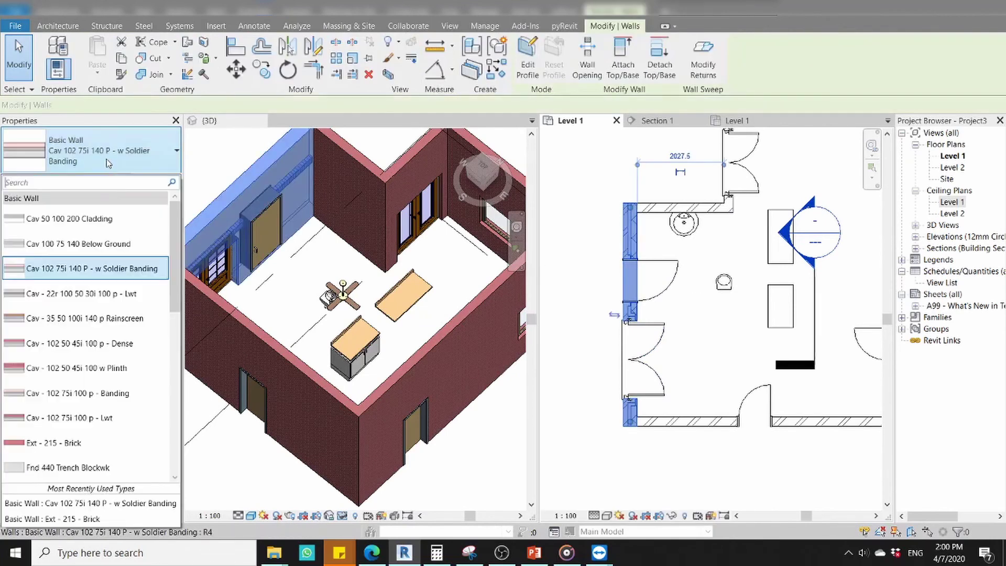
{"action": "left_click", "coordinate": [56, 419]}
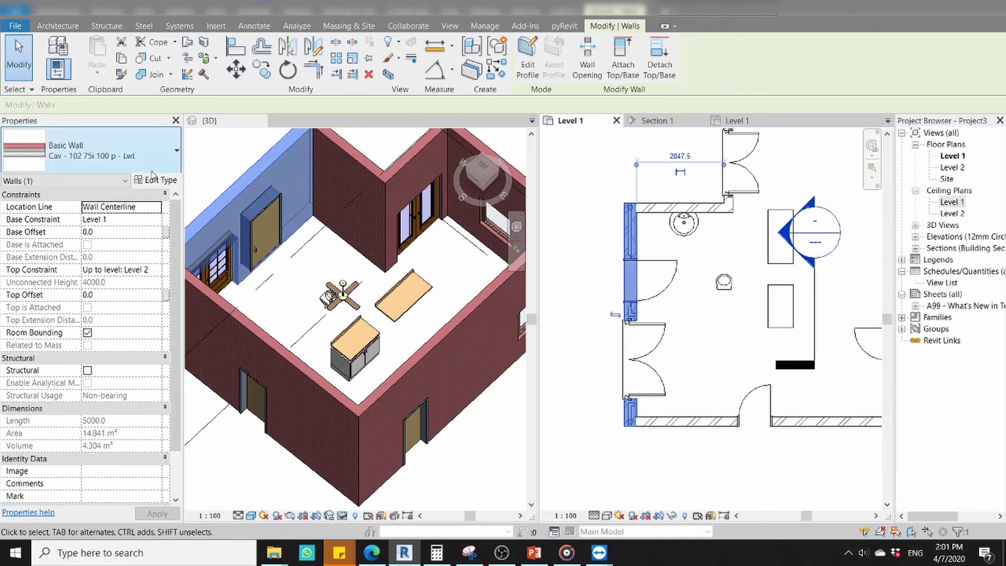
Scroll down the wall type list to reach Curtain Wall.
{"action": "left_click", "coordinate": [134, 158]}
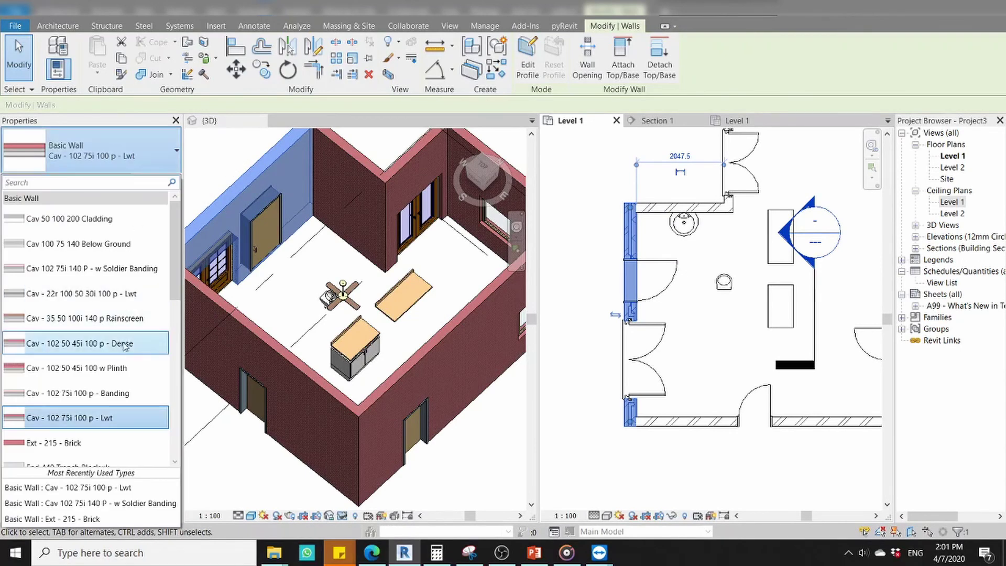
{"action": "scroll", "coordinate": [79, 343], "scroll_direction": "down", "scroll_amount": 2}
{"action": "scroll", "coordinate": [79, 314], "scroll_direction": "down", "scroll_amount": 3}
{"action": "scroll", "coordinate": [77, 361], "scroll_direction": "down", "scroll_amount": 3}
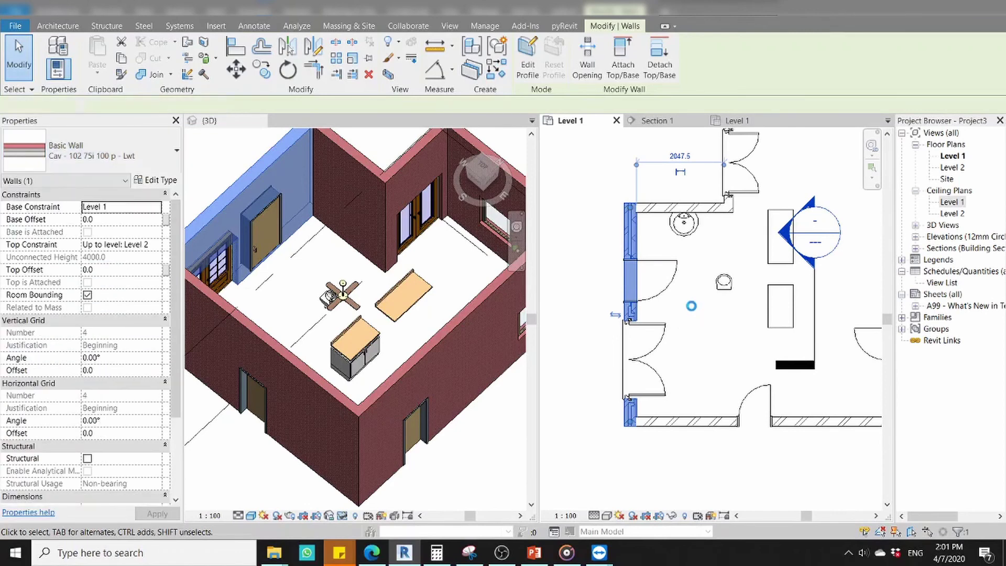
{"action": "scroll", "coordinate": [694, 310], "scroll_direction": "down", "scroll_amount": 1}
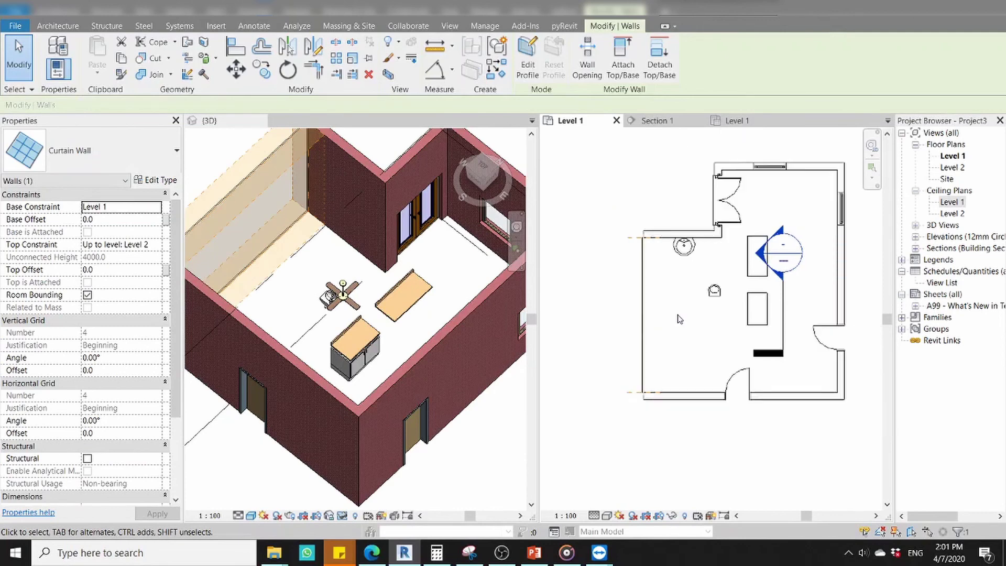
{"action": "scroll", "coordinate": [680, 319], "scroll_direction": "down", "scroll_amount": 1}
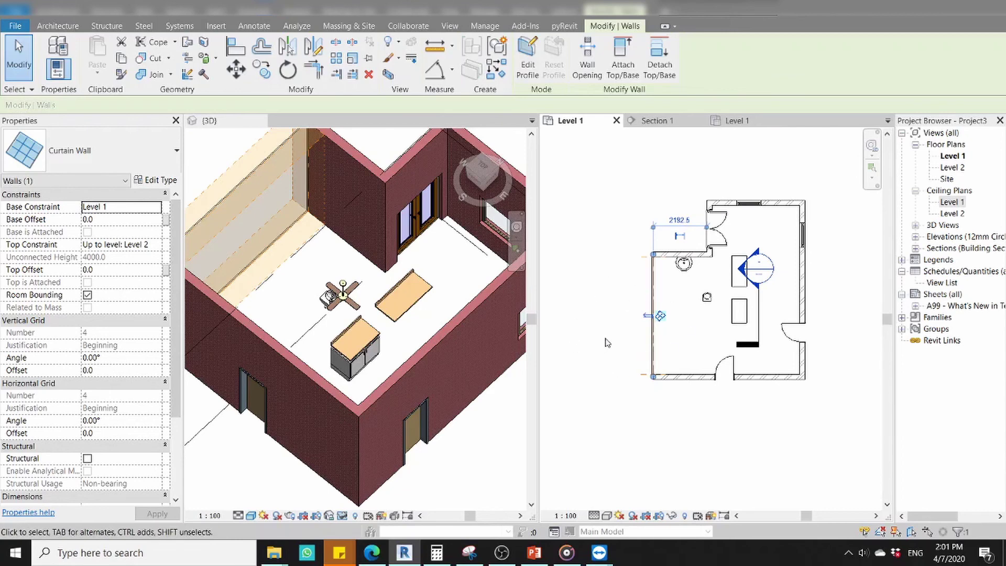
{"action": "left_click", "coordinate": [588, 378]}
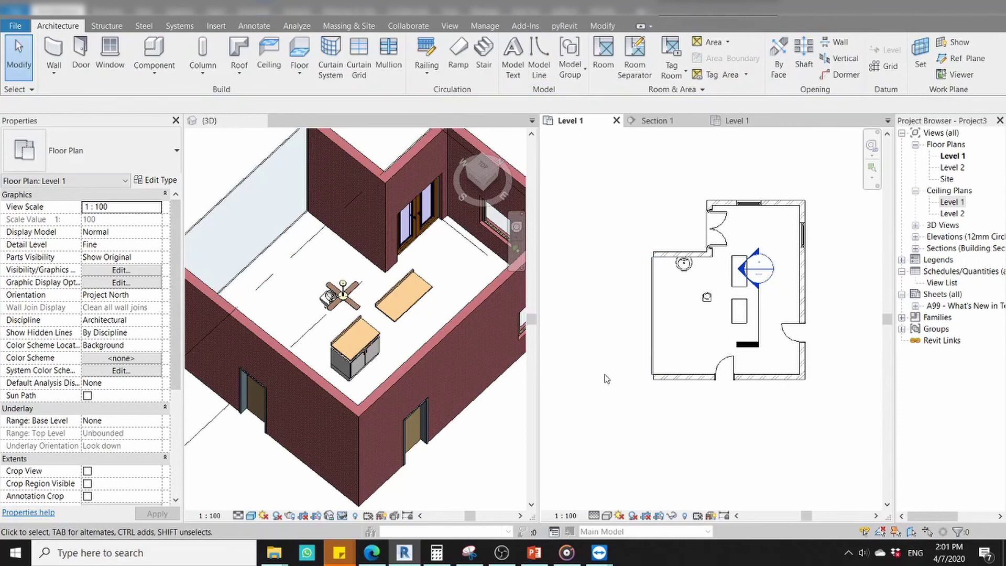
{"action": "scroll", "coordinate": [603, 369], "scroll_direction": "down", "scroll_amount": 1}
{"action": "middle_click_drag", "start_coordinate": [602, 369], "coordinate": [559, 375]}
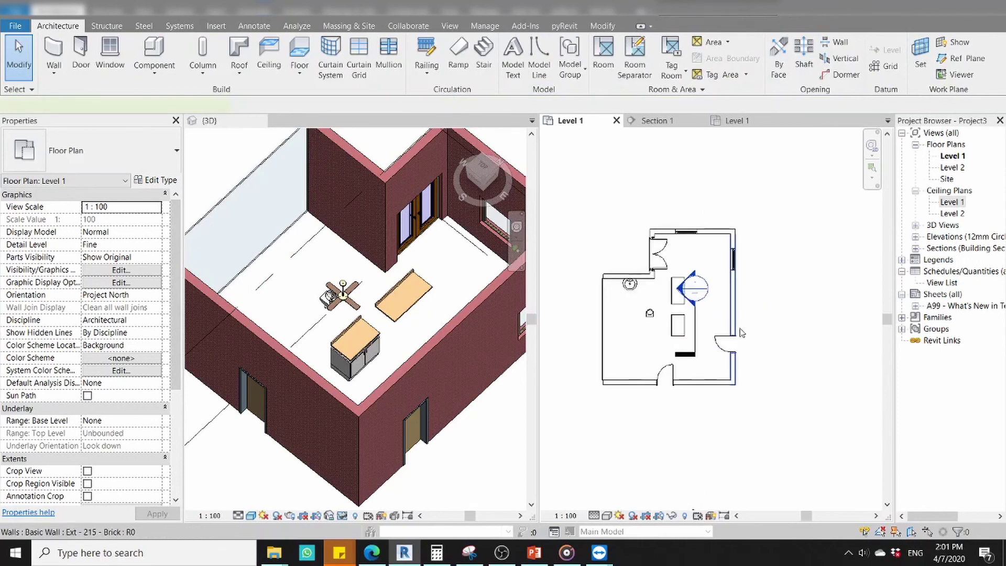
{"action": "left_click", "coordinate": [733, 313]}
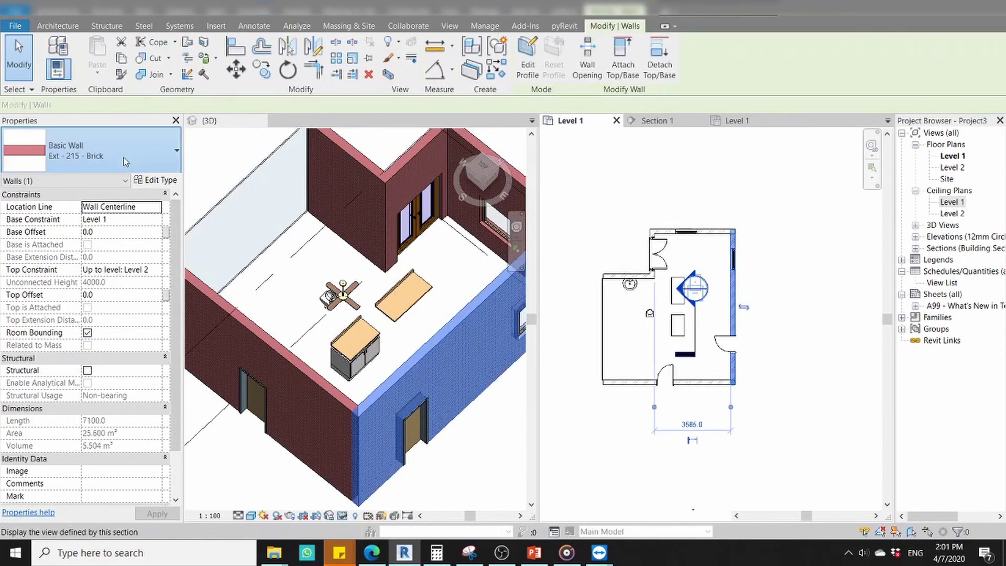
{"action": "left_click", "coordinate": [120, 158]}
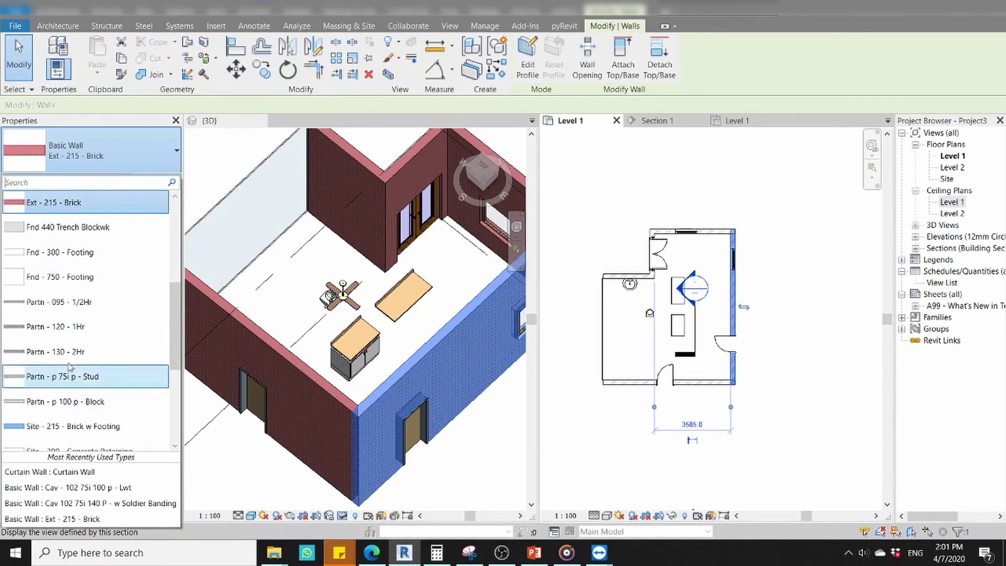
{"action": "scroll", "coordinate": [66, 374], "scroll_direction": "up", "scroll_amount": 3}
{"action": "scroll", "coordinate": [66, 375], "scroll_direction": "up", "scroll_amount": 2}
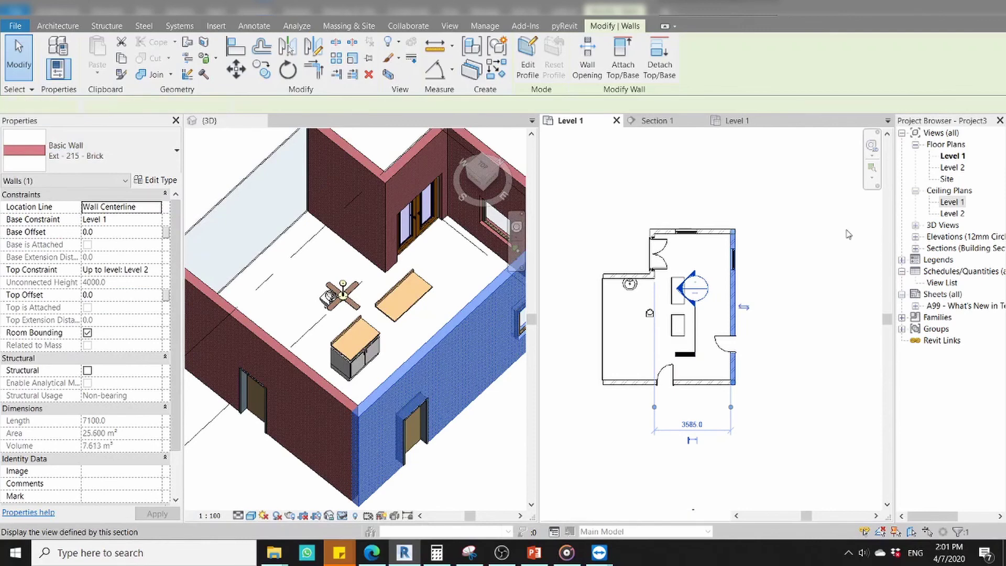
{"action": "left_click", "coordinate": [804, 240]}
{"action": "scroll", "coordinate": [851, 348], "scroll_direction": "up", "scroll_amount": 3}
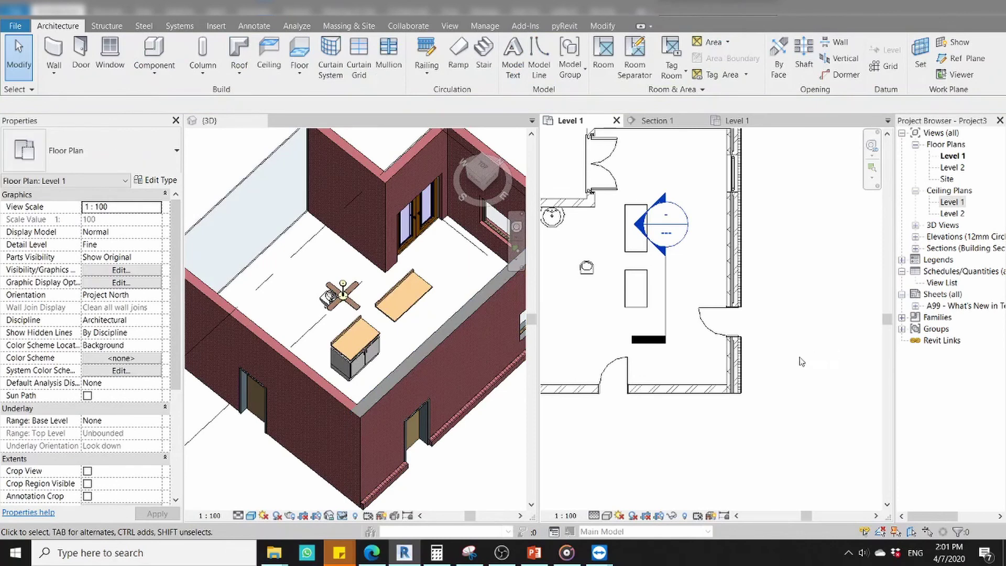
{"action": "scroll", "coordinate": [786, 374], "scroll_direction": "down", "scroll_amount": 1}
{"action": "scroll", "coordinate": [788, 388], "scroll_direction": "down", "scroll_amount": 1}
{"action": "middle_click_drag", "start_coordinate": [804, 333], "coordinate": [812, 332]}
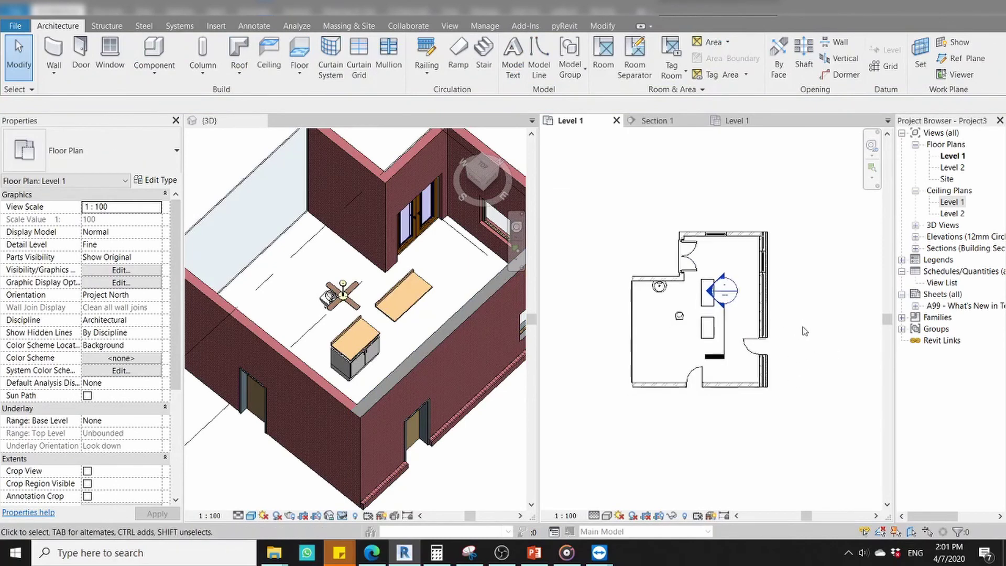
{"action": "middle_click_drag", "start_coordinate": [786, 419], "coordinate": [780, 394]}
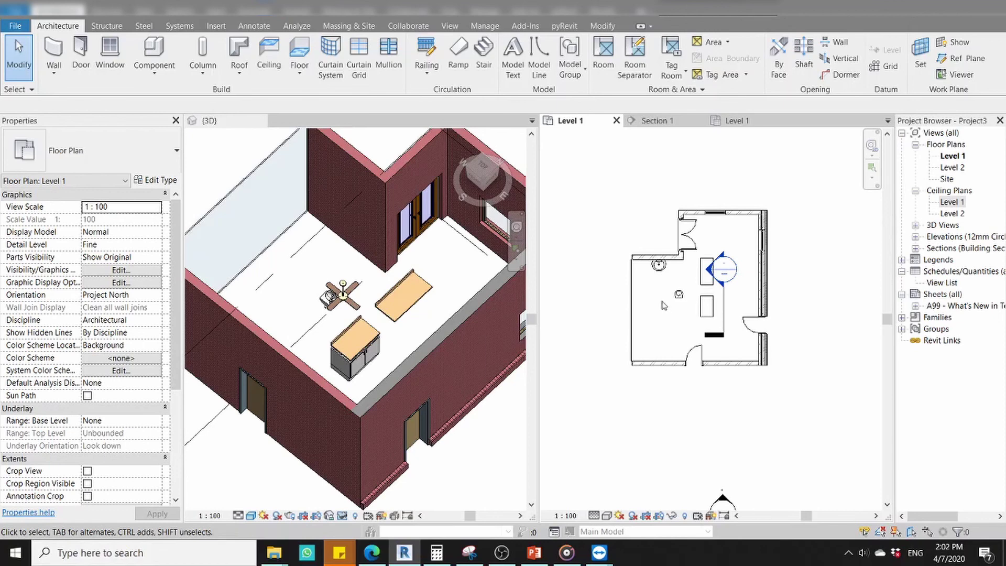
{"action": "scroll", "coordinate": [744, 260], "scroll_direction": "down", "scroll_amount": 3}
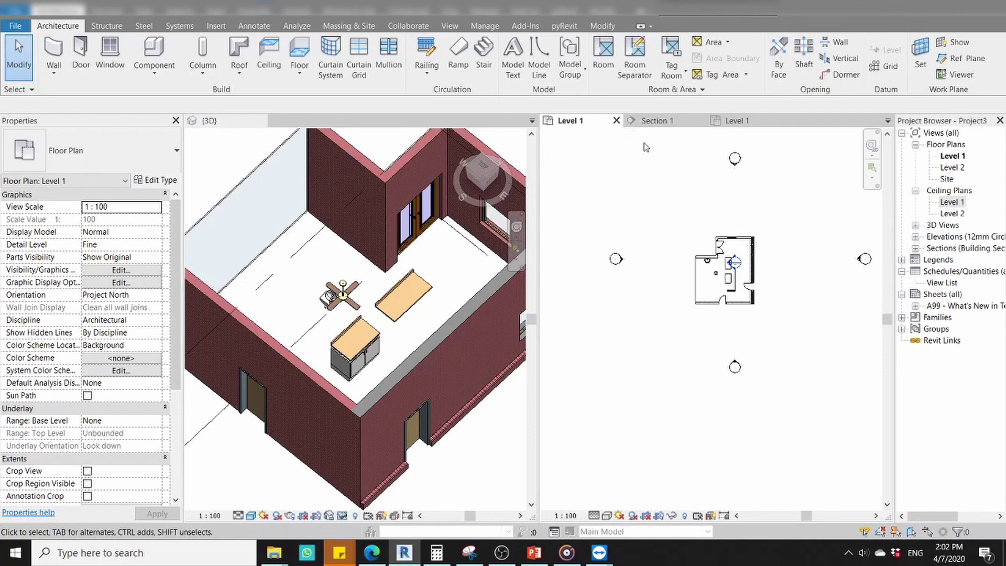
{"action": "left_click", "coordinate": [60, 30]}
{"action": "scroll", "coordinate": [645, 479], "scroll_direction": "down", "scroll_amount": 1}
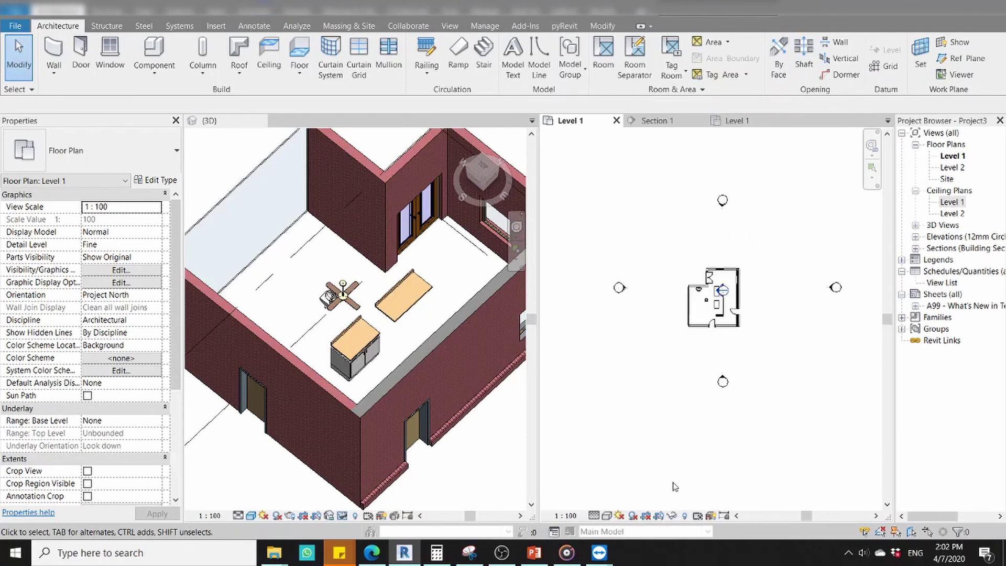
{"action": "scroll", "coordinate": [669, 481], "scroll_direction": "up", "scroll_amount": 1}
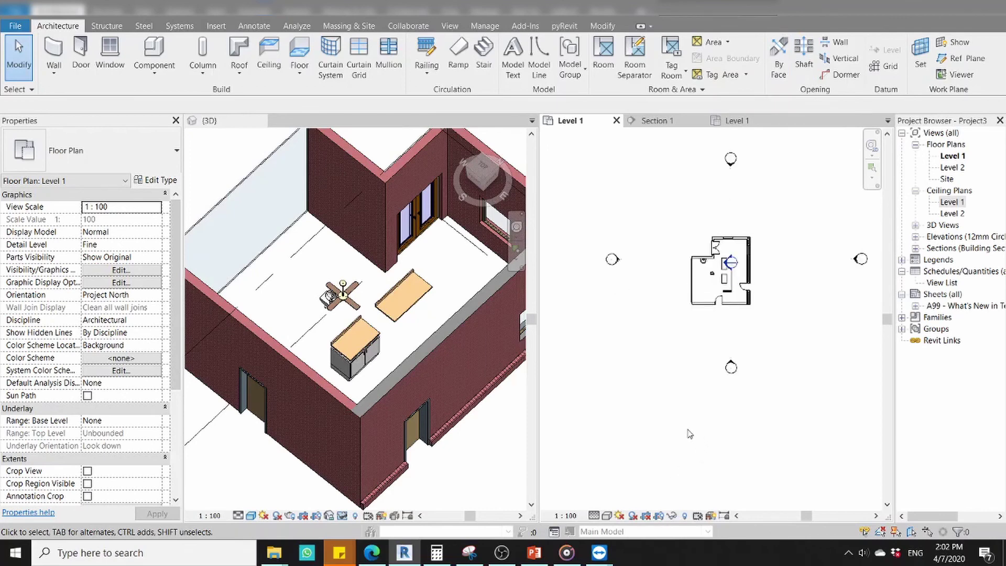